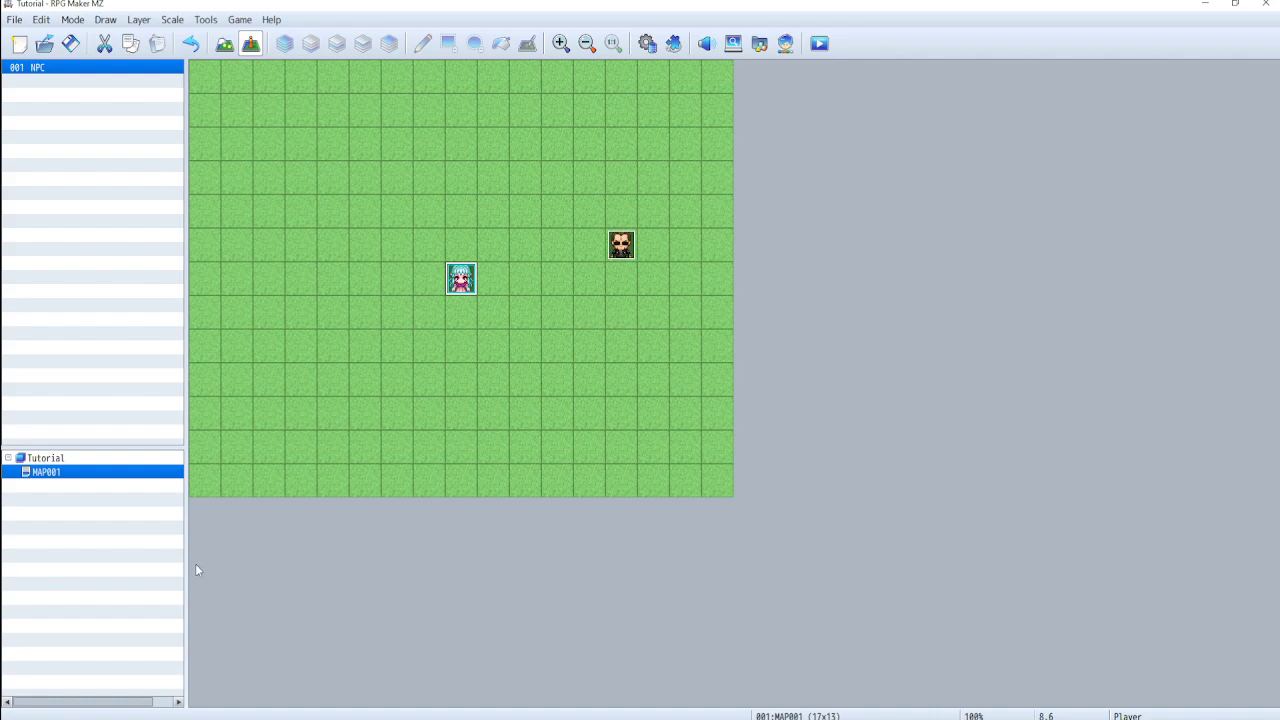
Switch MAP001 to map-drawing mode and show the B page of the tile palette
click(224, 43)
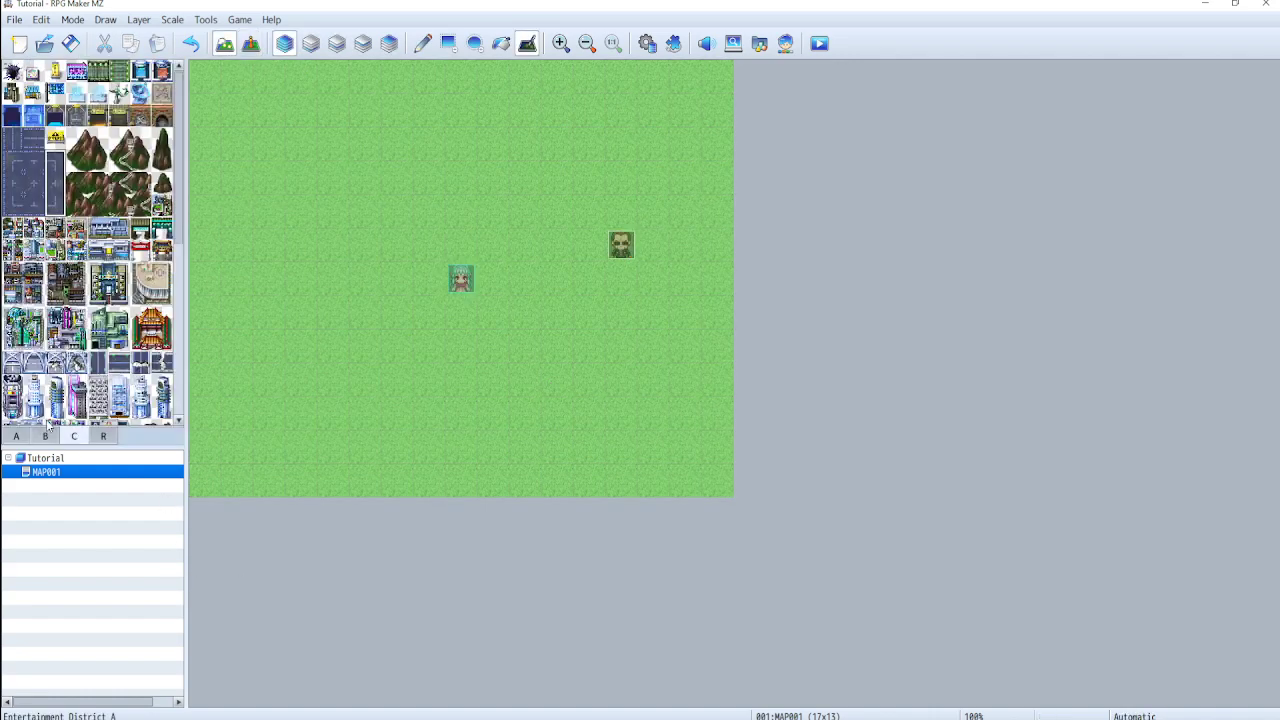
click(16, 436)
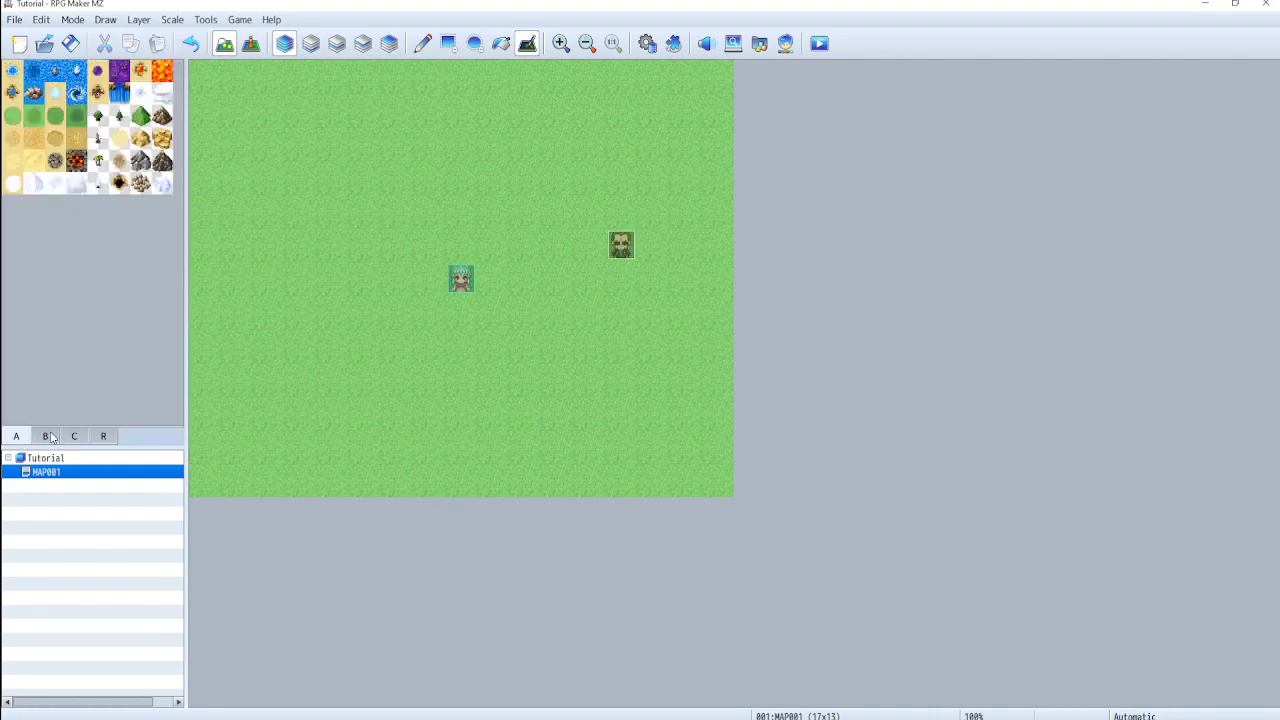
click(48, 436)
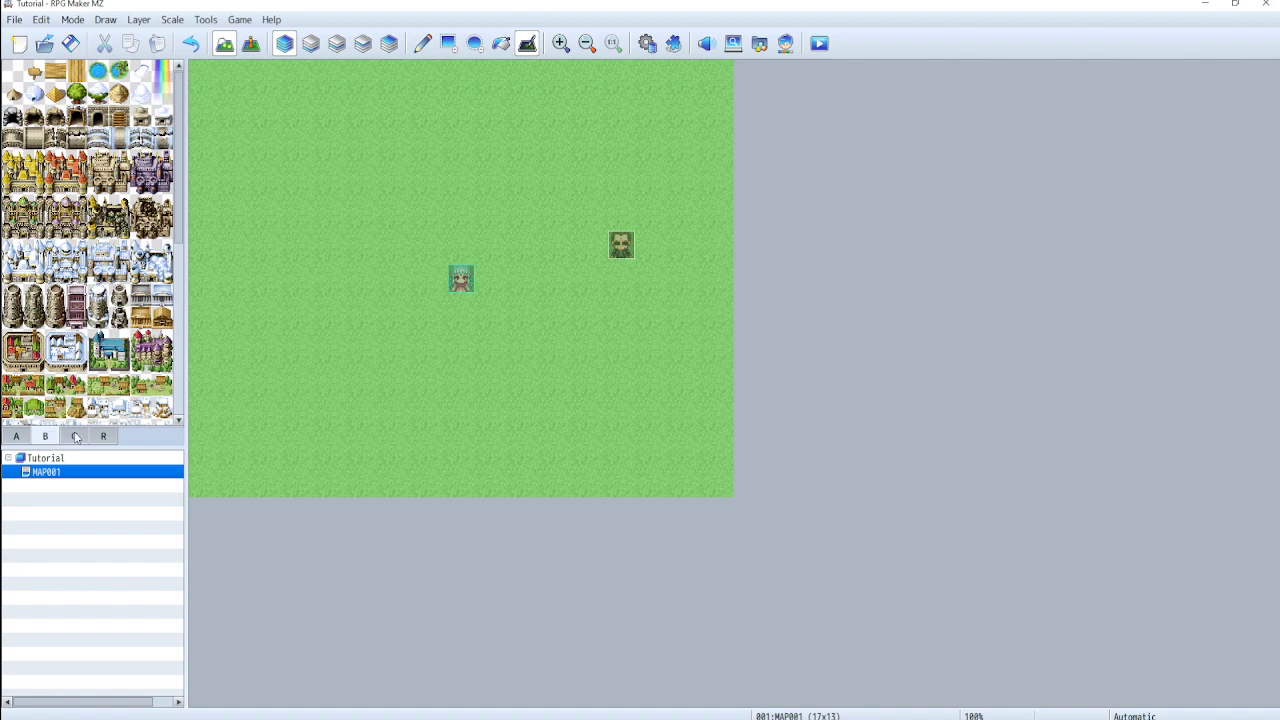
Create a new 17×13 map named Farm under MAP001, keeping the 0001 Overworld tileset
right_click(45, 486)
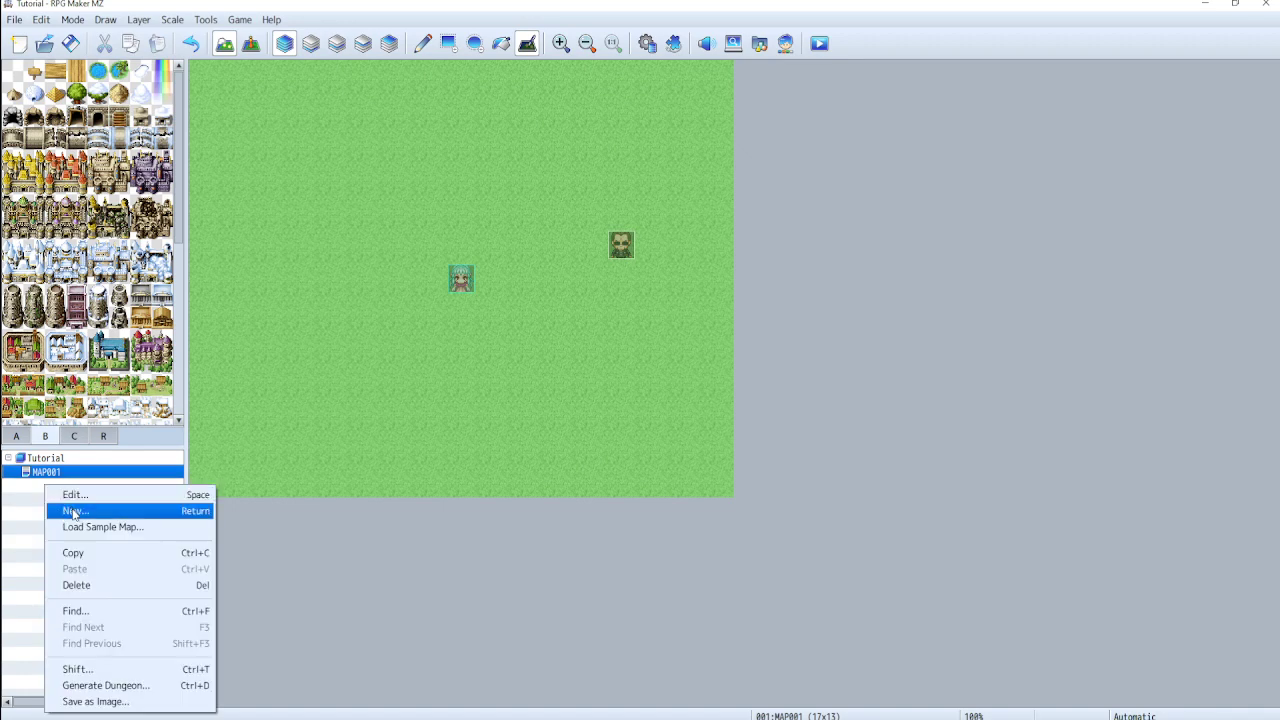
click(75, 511)
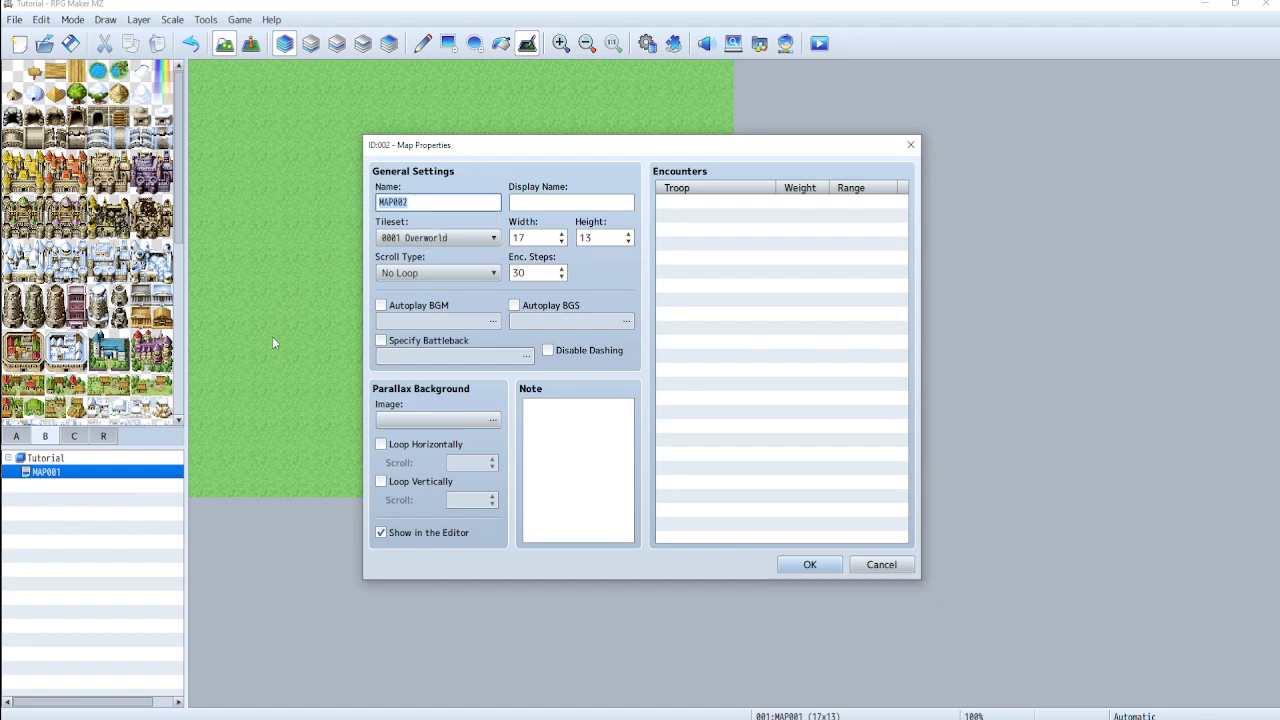
text(Town)
key(BackSpace)
key(BackSpace)
key(BackSpace)
key(BackSpace)
text(Farm)
click(414, 238)
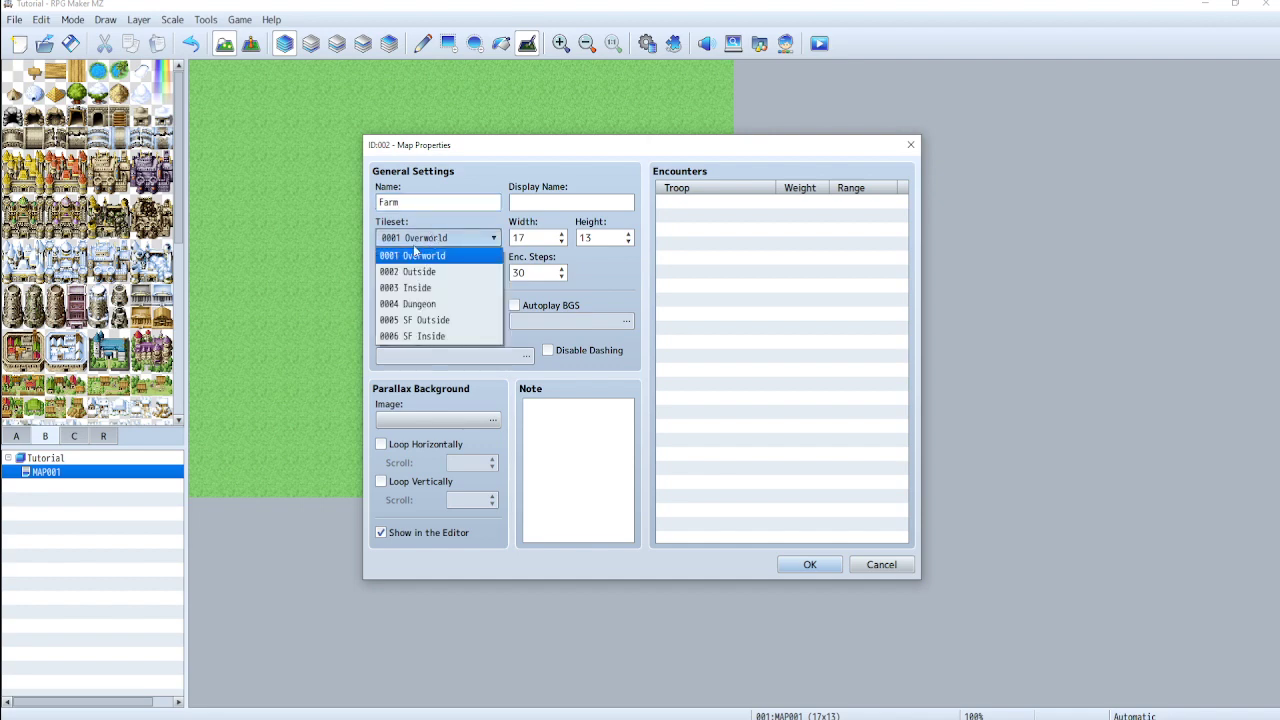
click(413, 253)
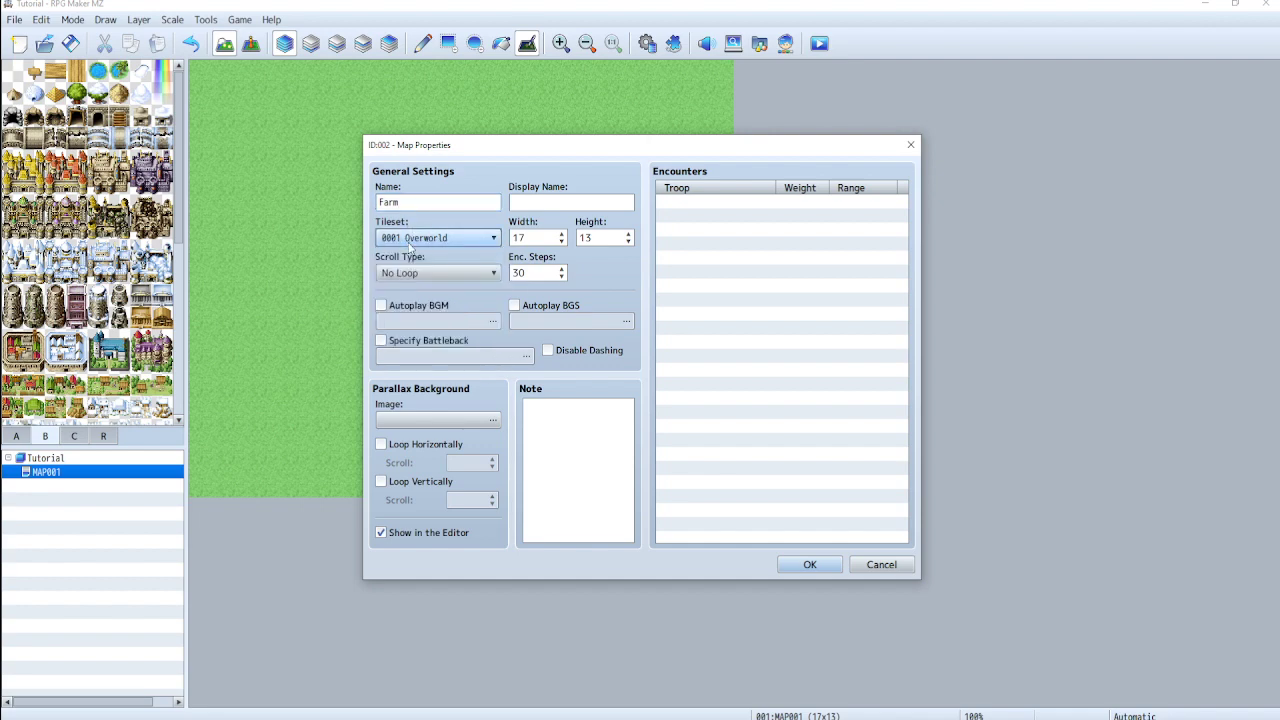
click(801, 568)
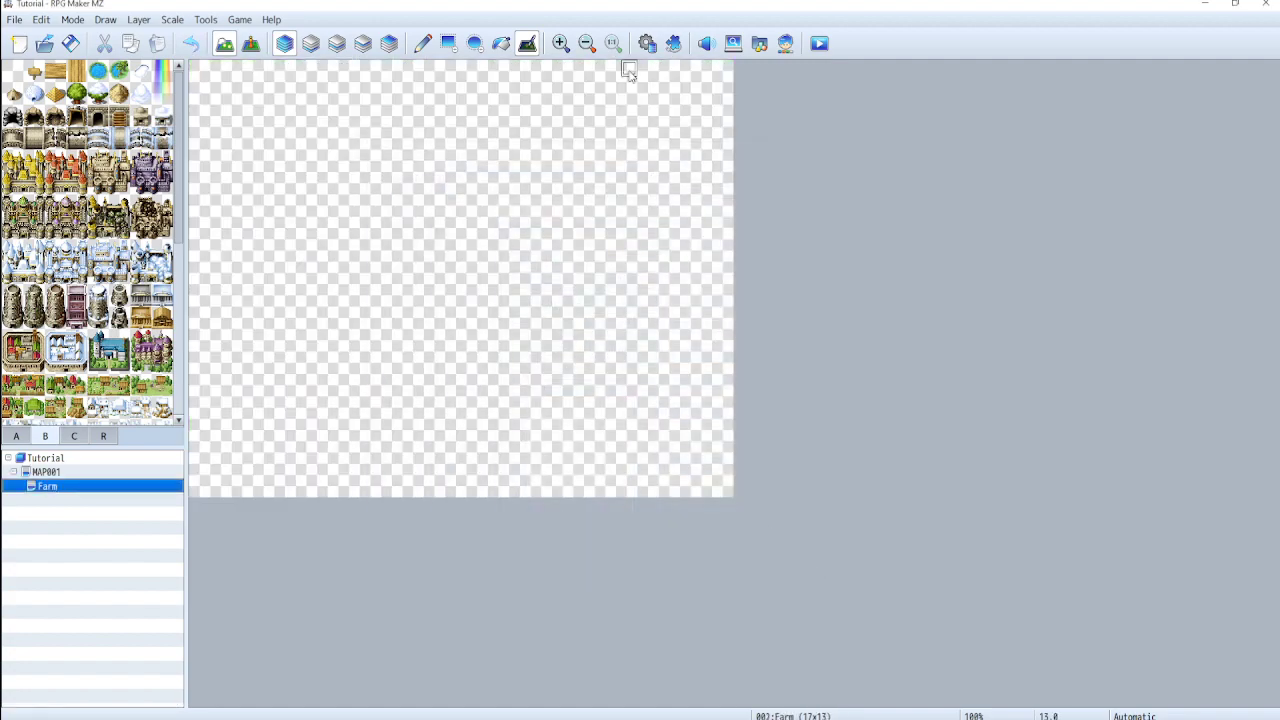
Open the Database's Tilesets page and look over the Overworld and Outside tilesets
click(647, 43)
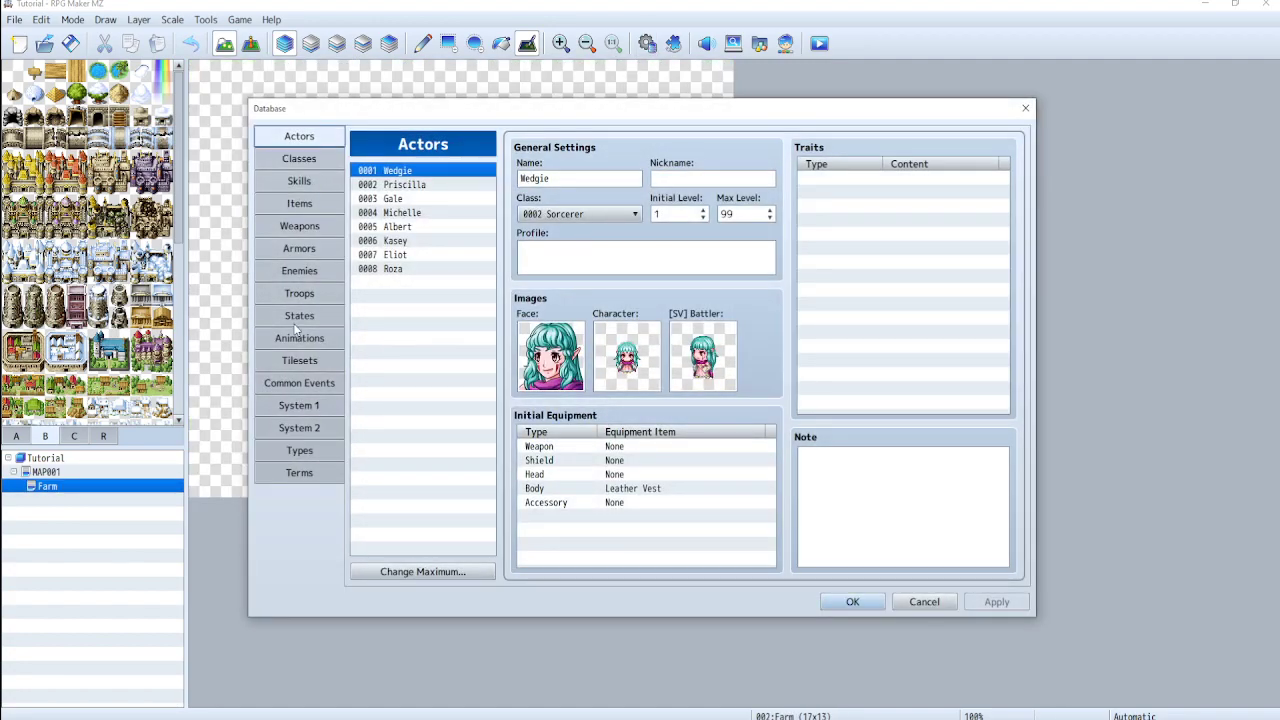
click(307, 361)
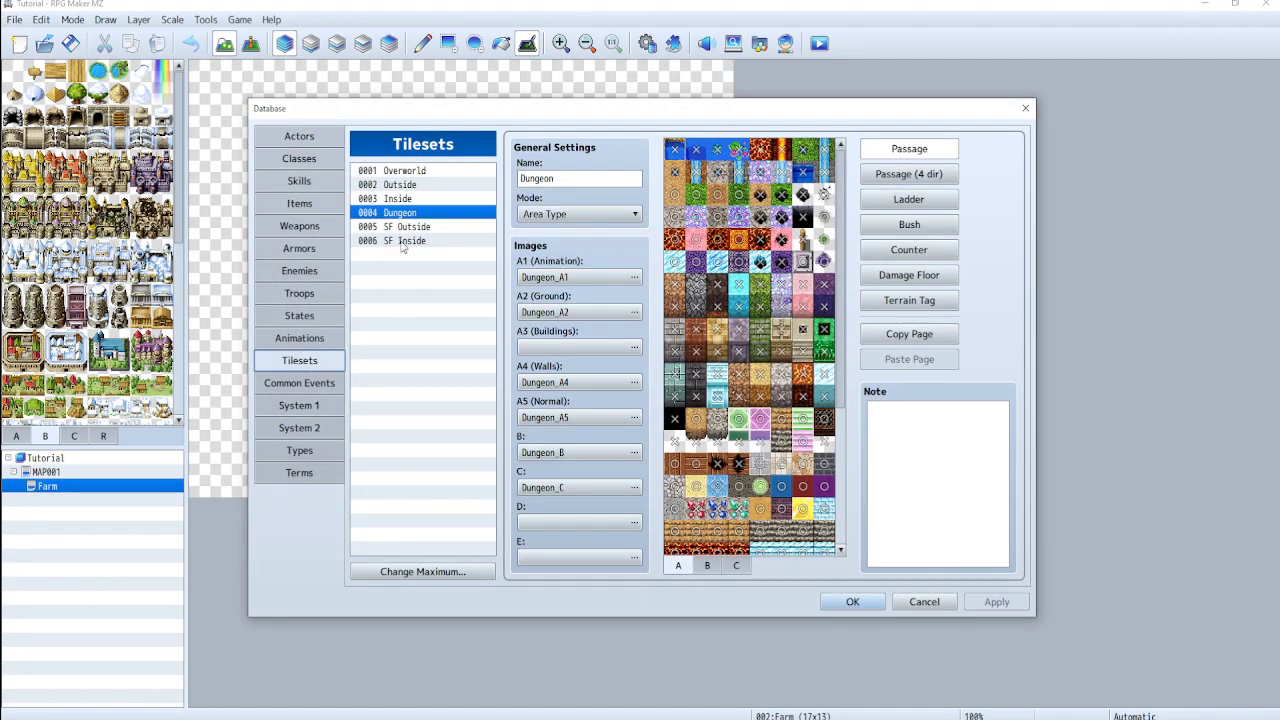
click(420, 176)
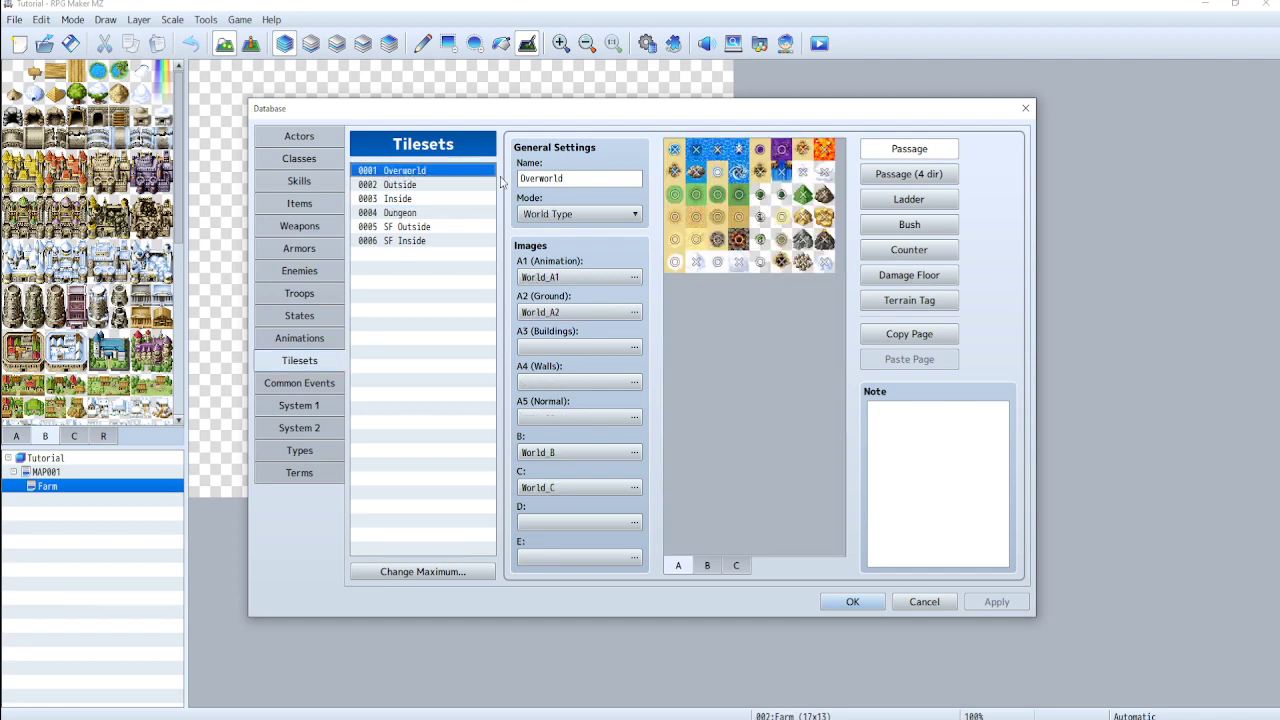
click(398, 186)
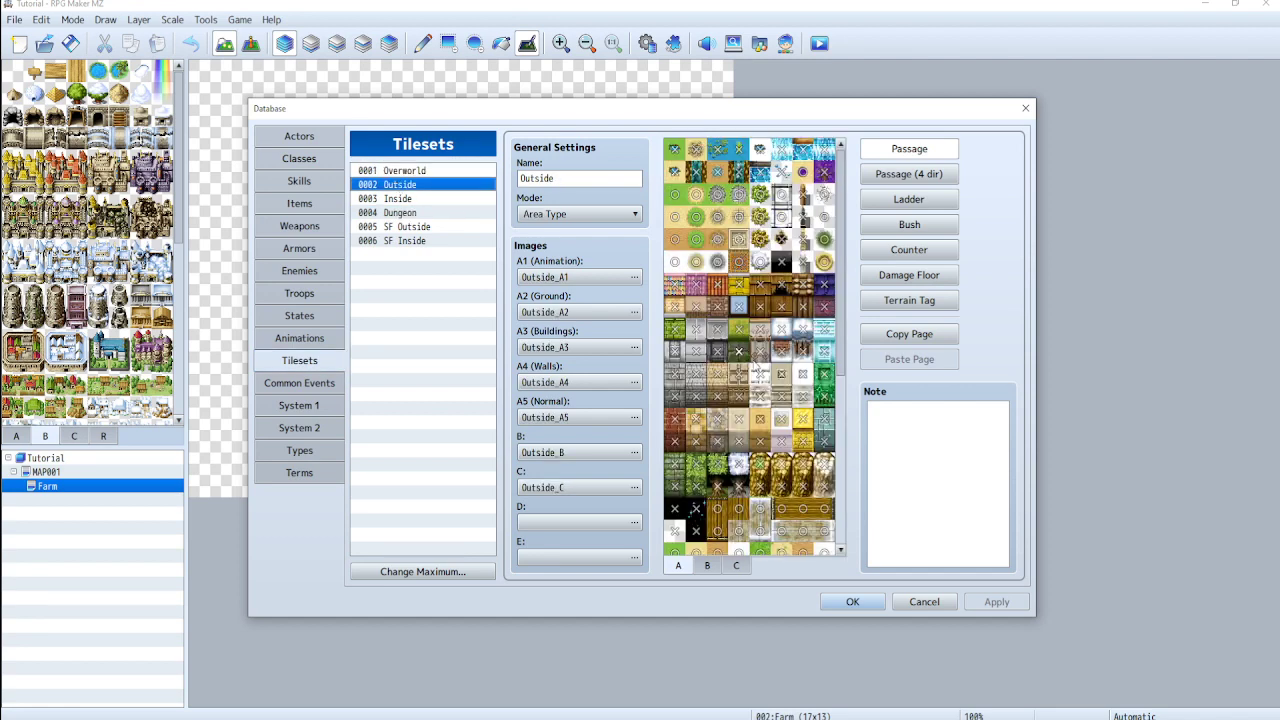
scroll(824, 197, down, 6)
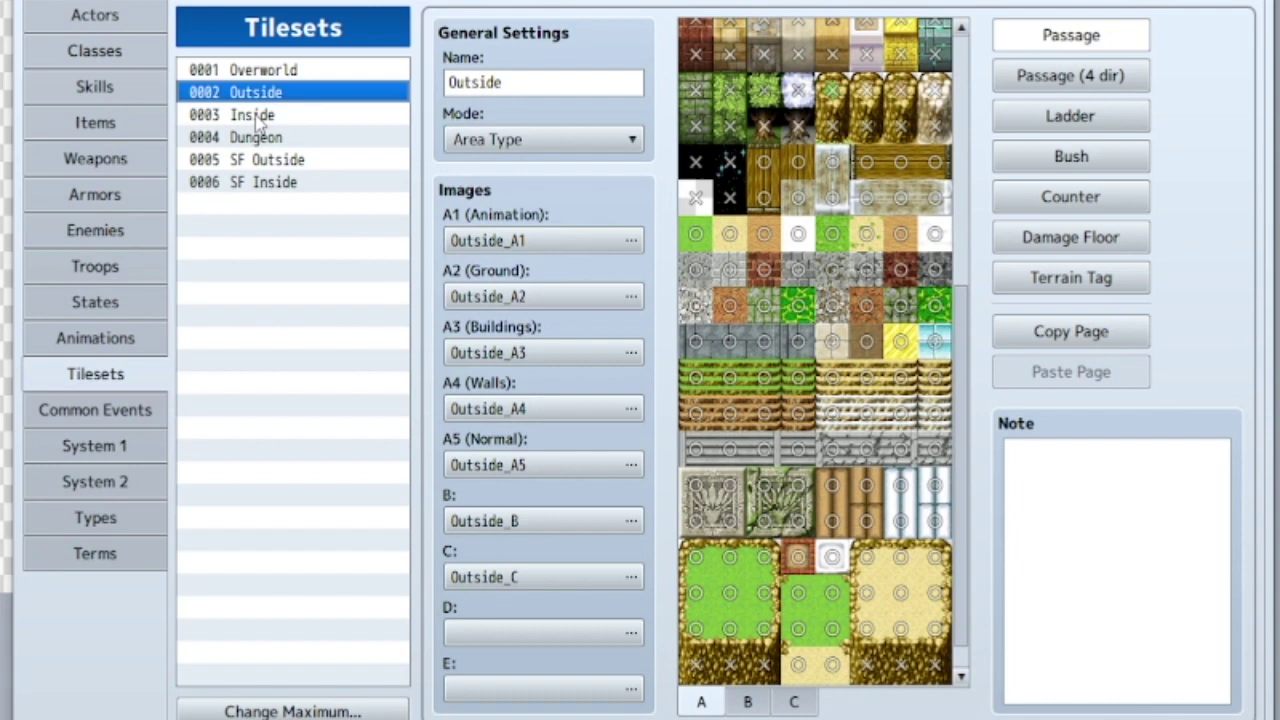
Compare the Inside and Outside tilesets, then view Dungeon, SF Outside and SF Inside
click(256, 116)
click(250, 93)
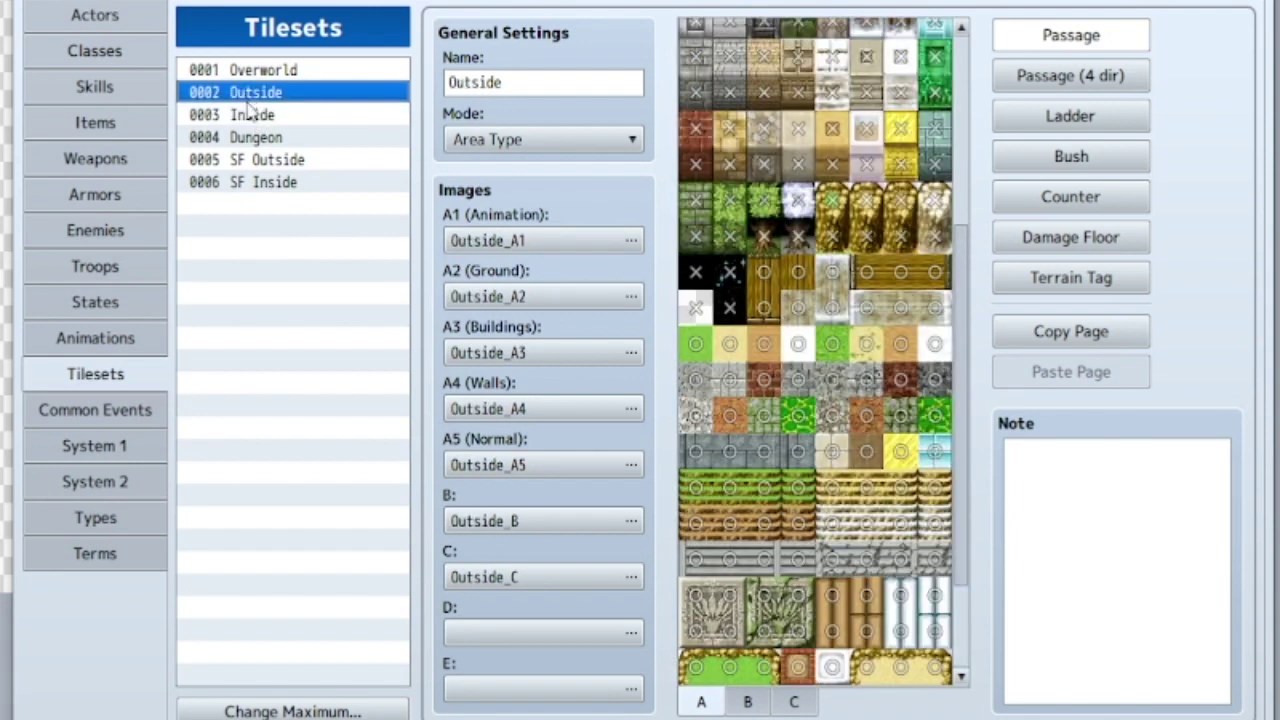
click(250, 115)
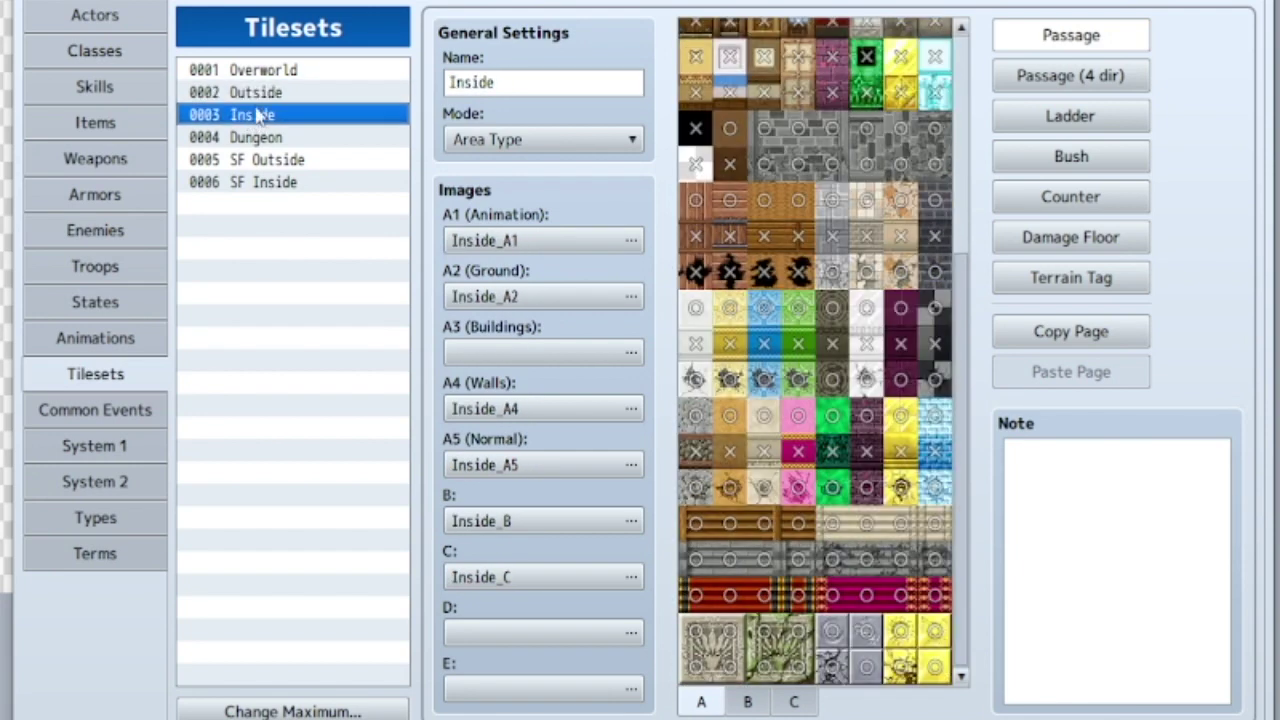
click(262, 93)
click(266, 115)
click(273, 138)
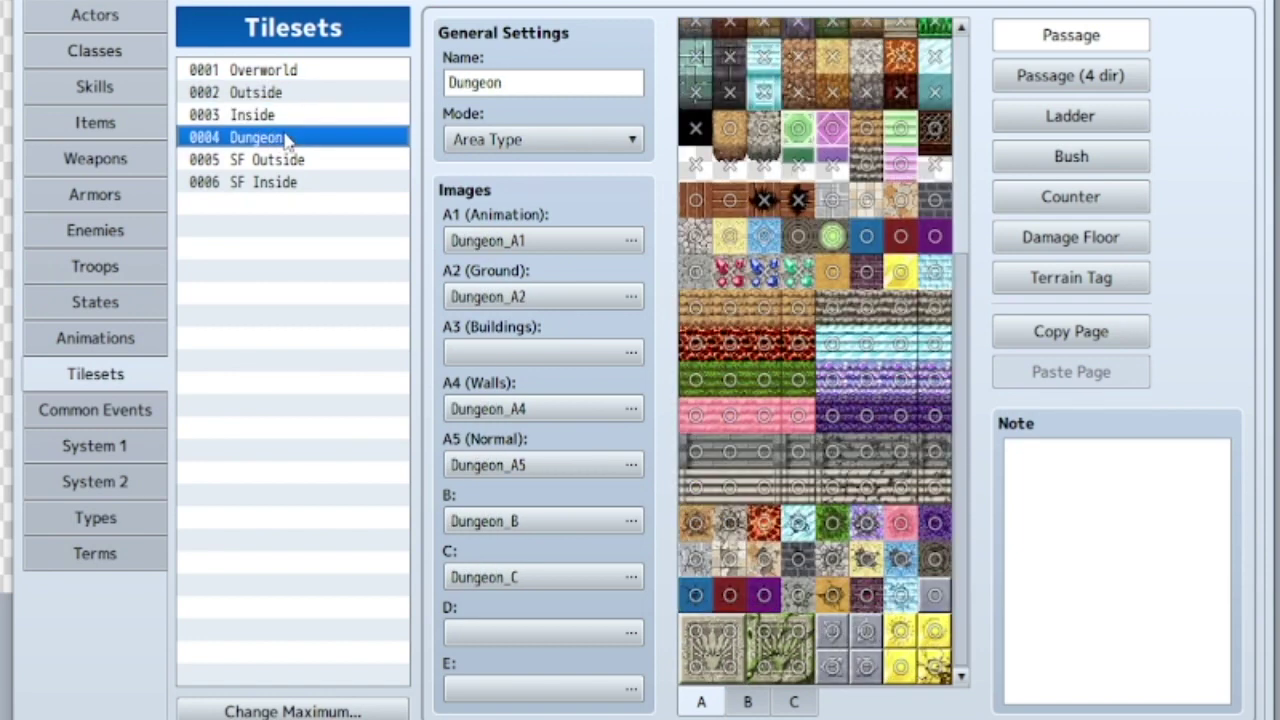
click(285, 161)
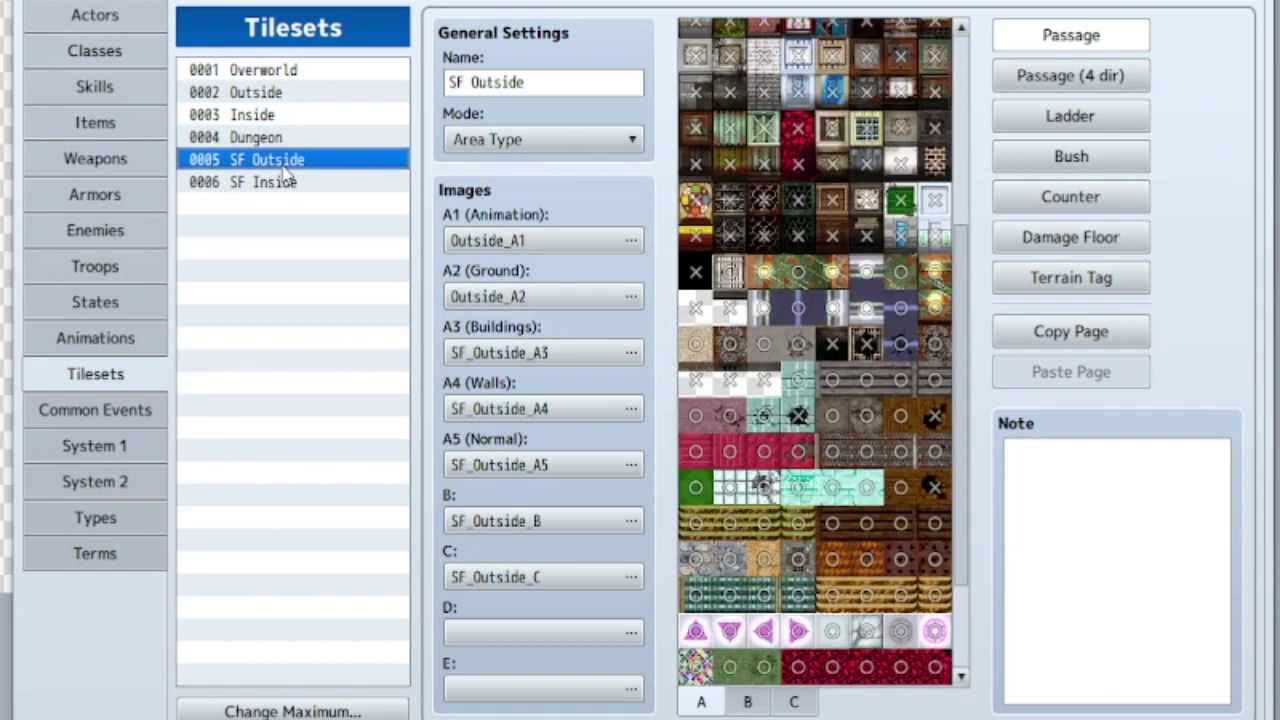
click(285, 184)
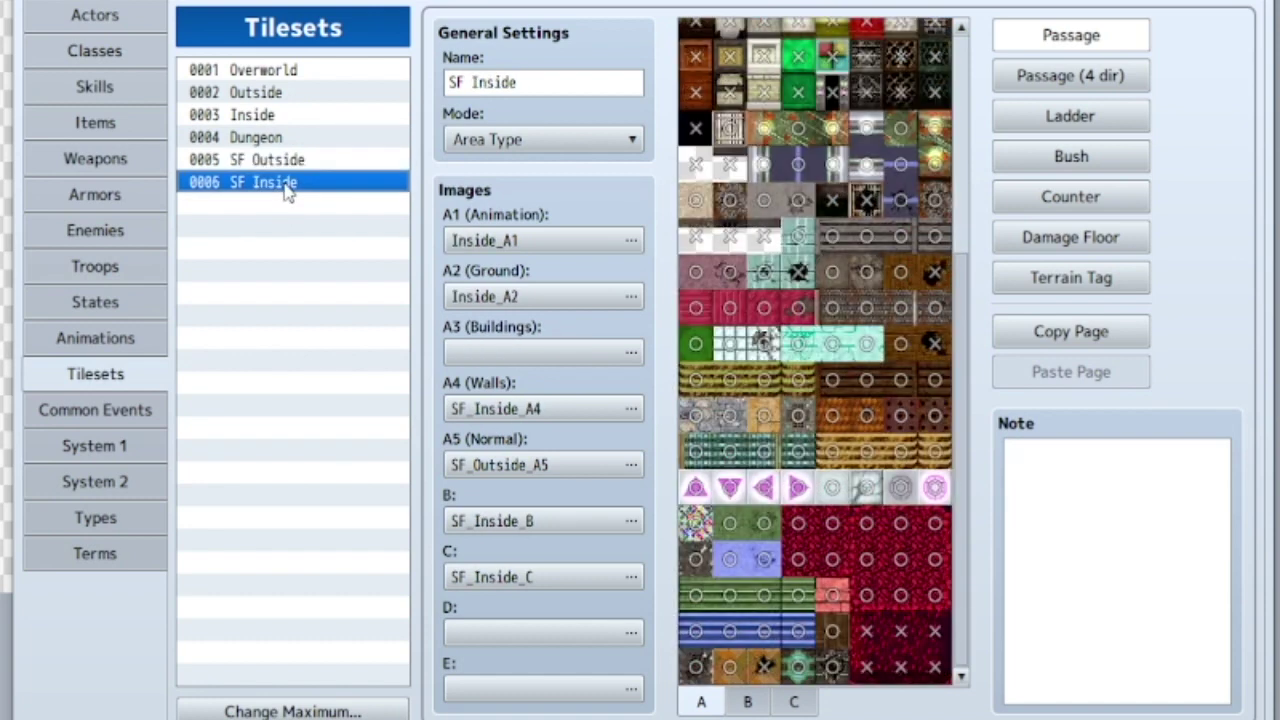
View the SF Inside B tiles, then browse the SF Outside A and B tile pages
click(747, 702)
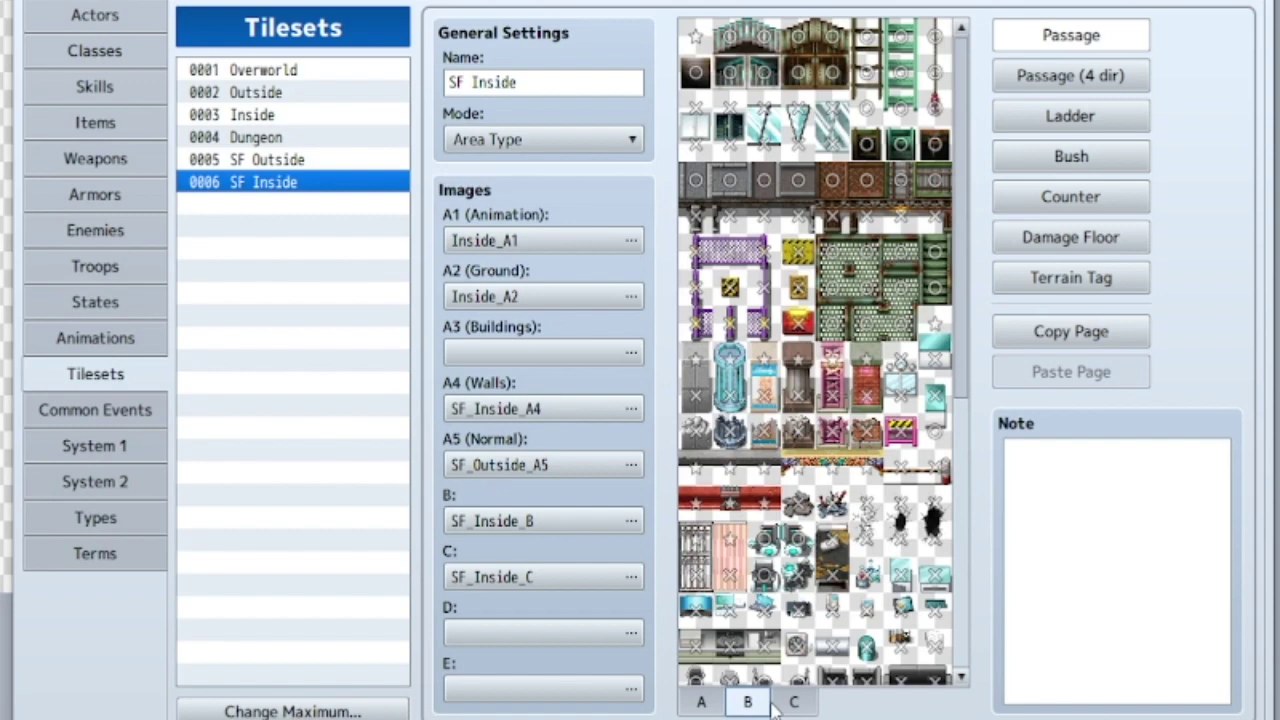
click(324, 162)
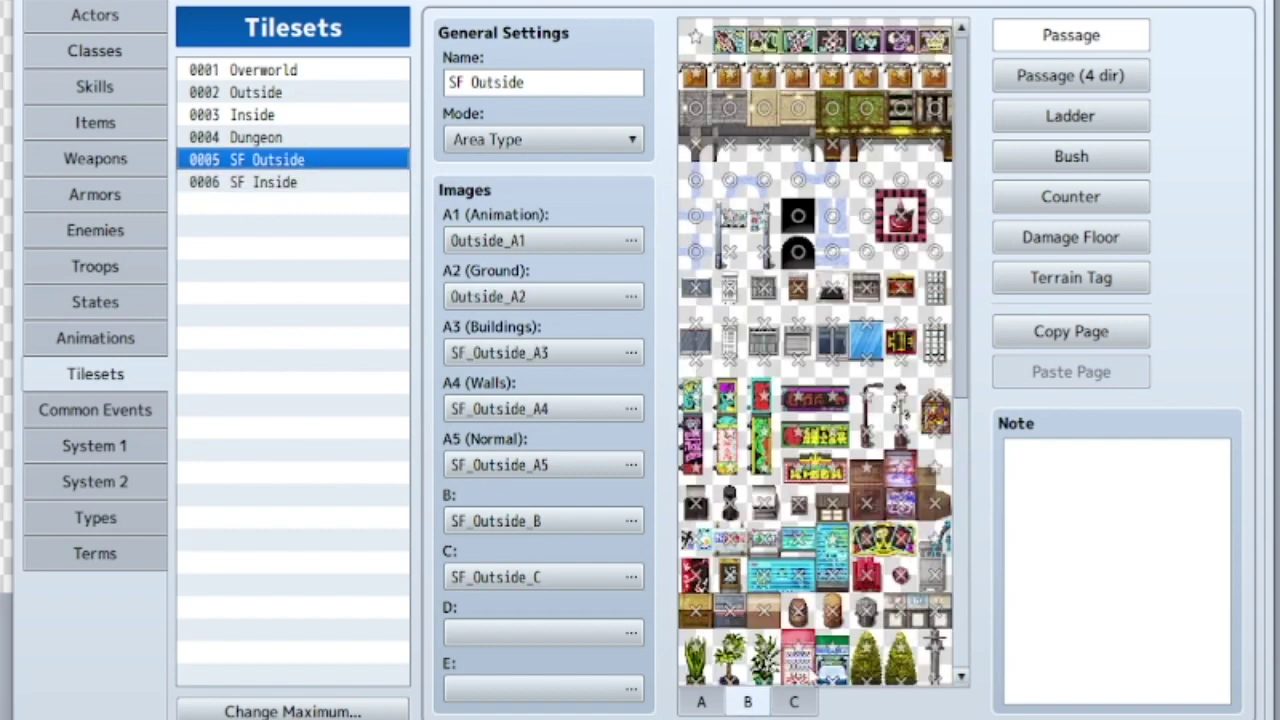
click(715, 704)
click(745, 704)
scroll(800, 545, down, 5)
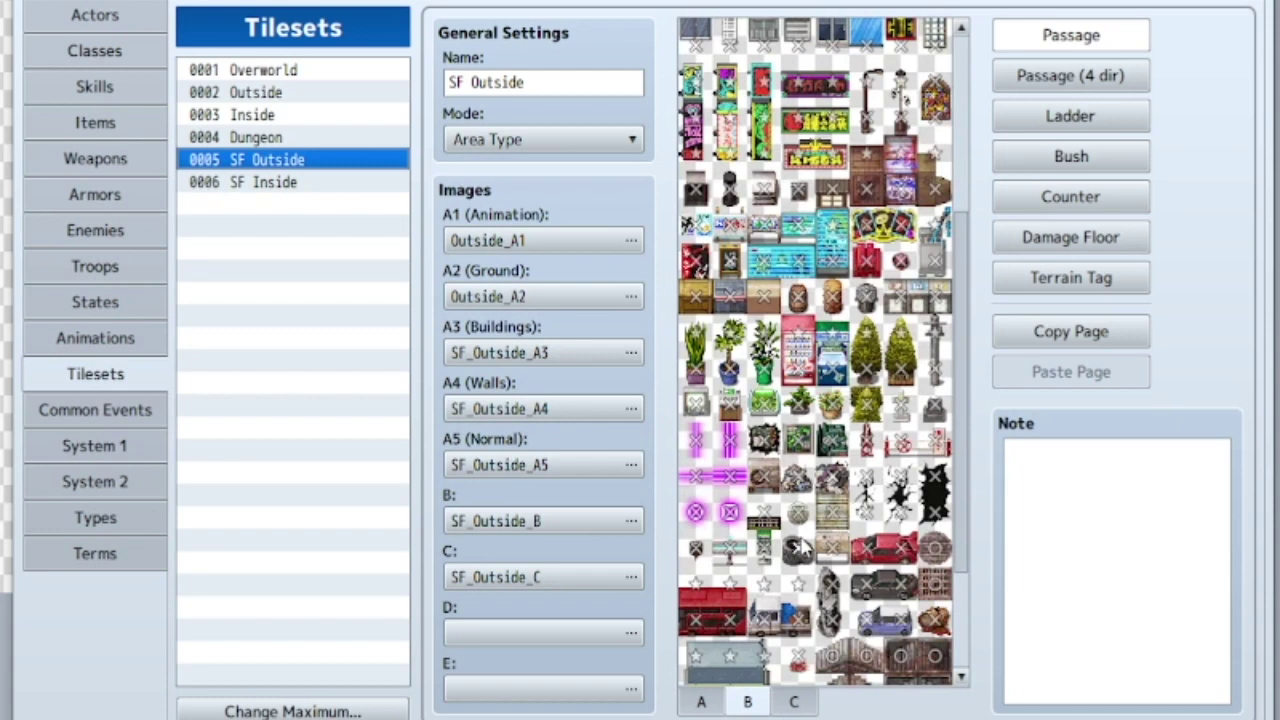
scroll(800, 545, down, 2)
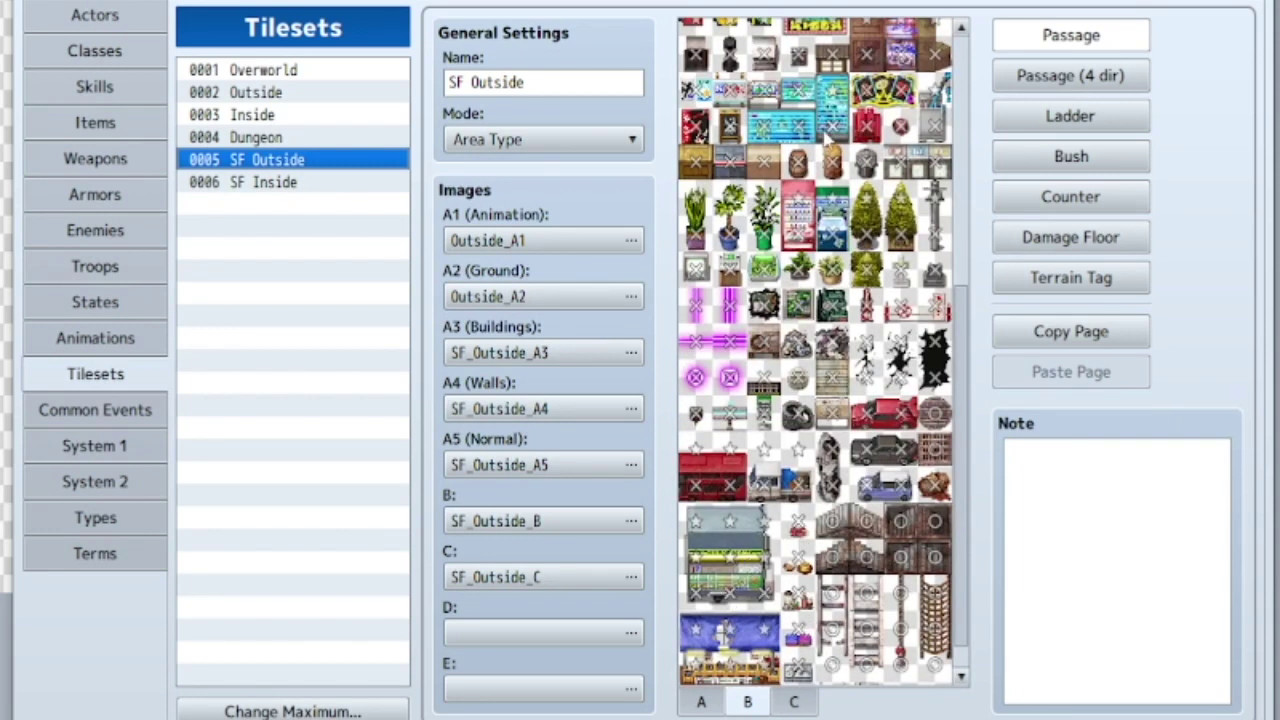
scroll(866, 192, up, 2)
scroll(812, 180, up, 1)
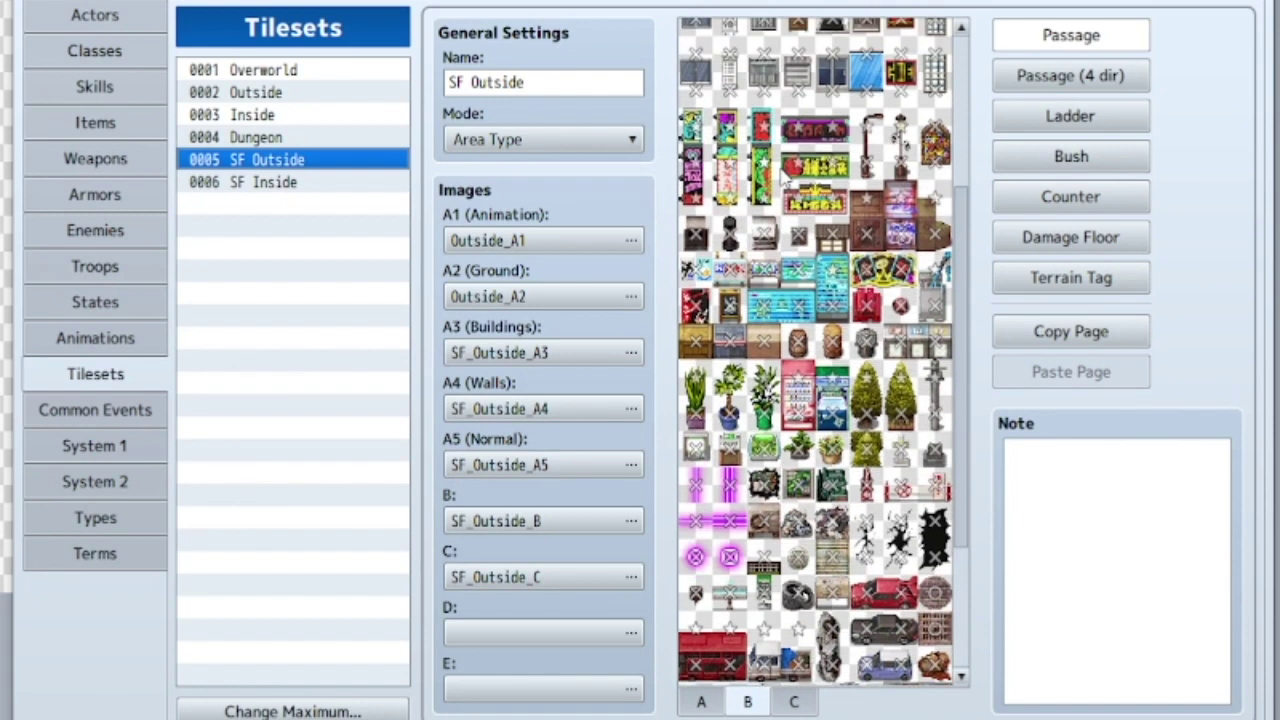
Compare the Inside and Outside tilesets' objects, then return to the SF Inside tileset
click(252, 116)
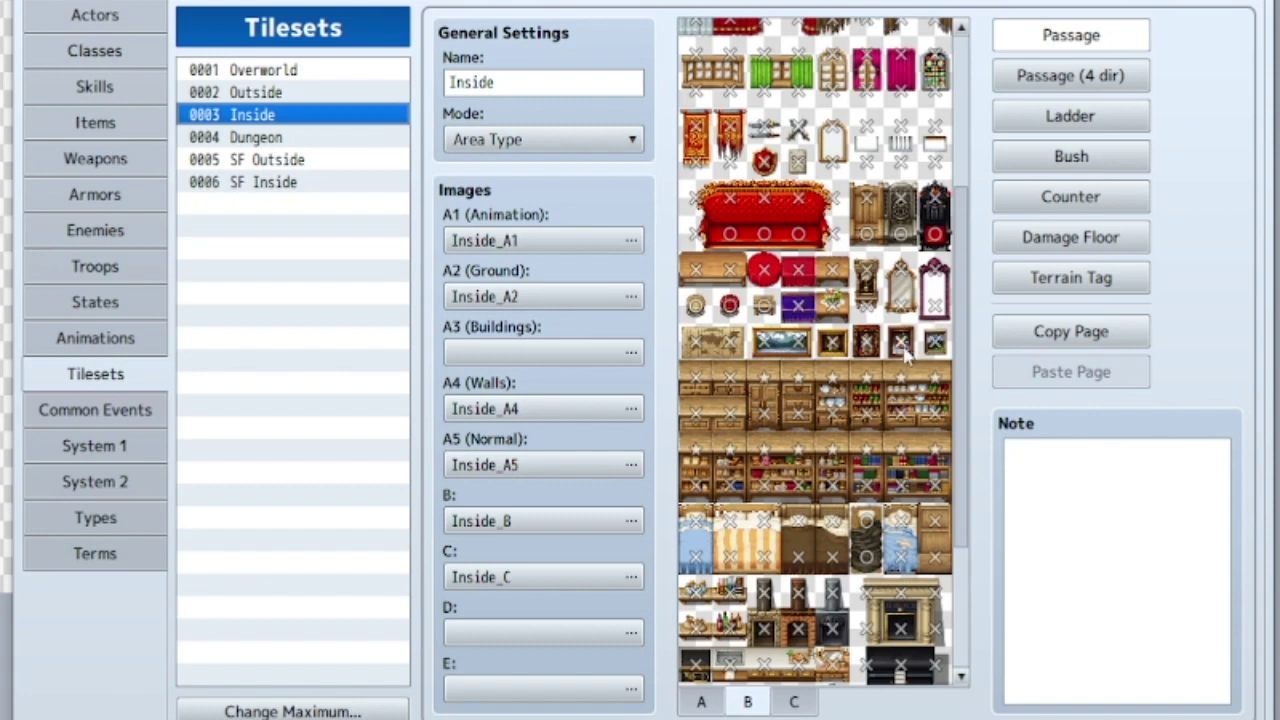
scroll(815, 330, down, 2)
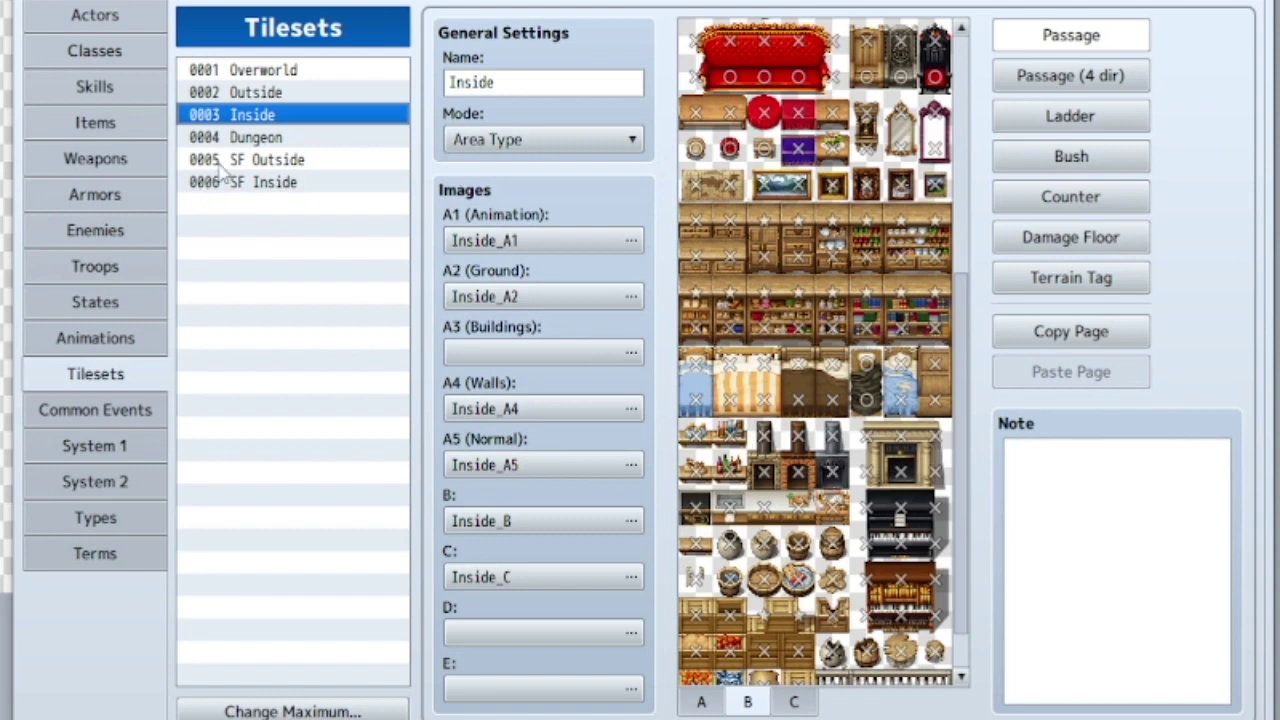
click(250, 94)
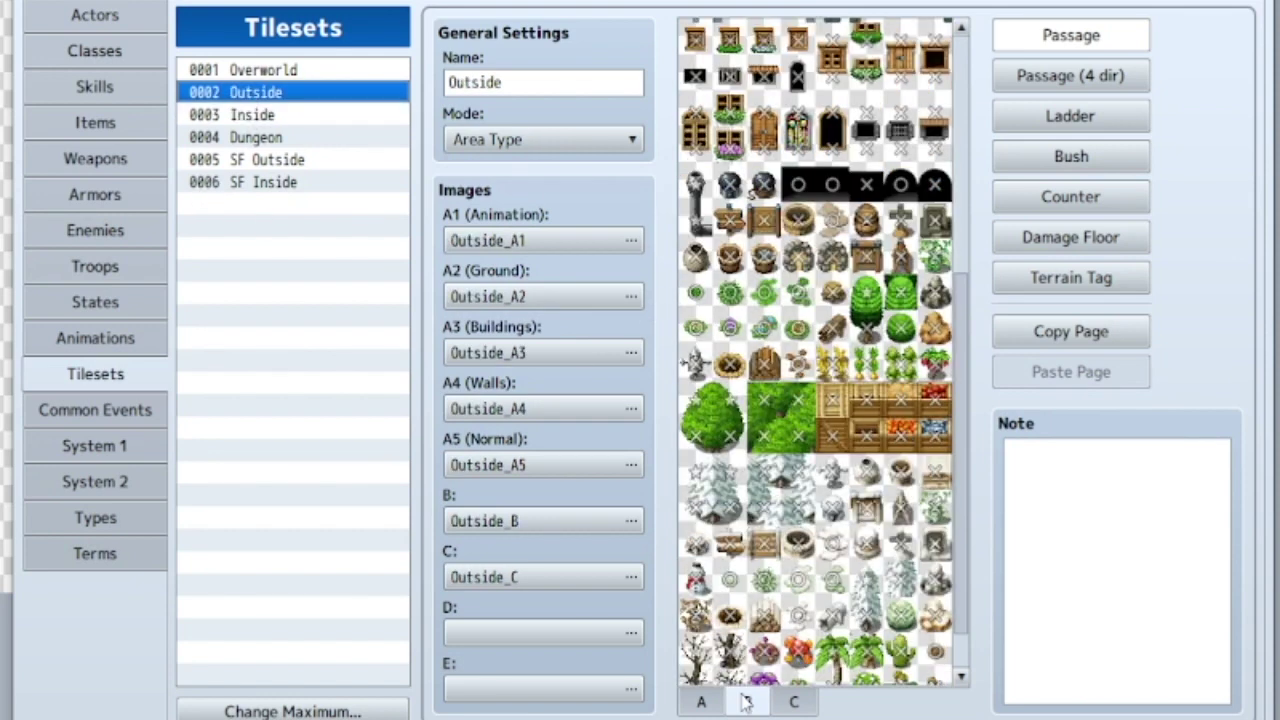
scroll(745, 625, down, 1)
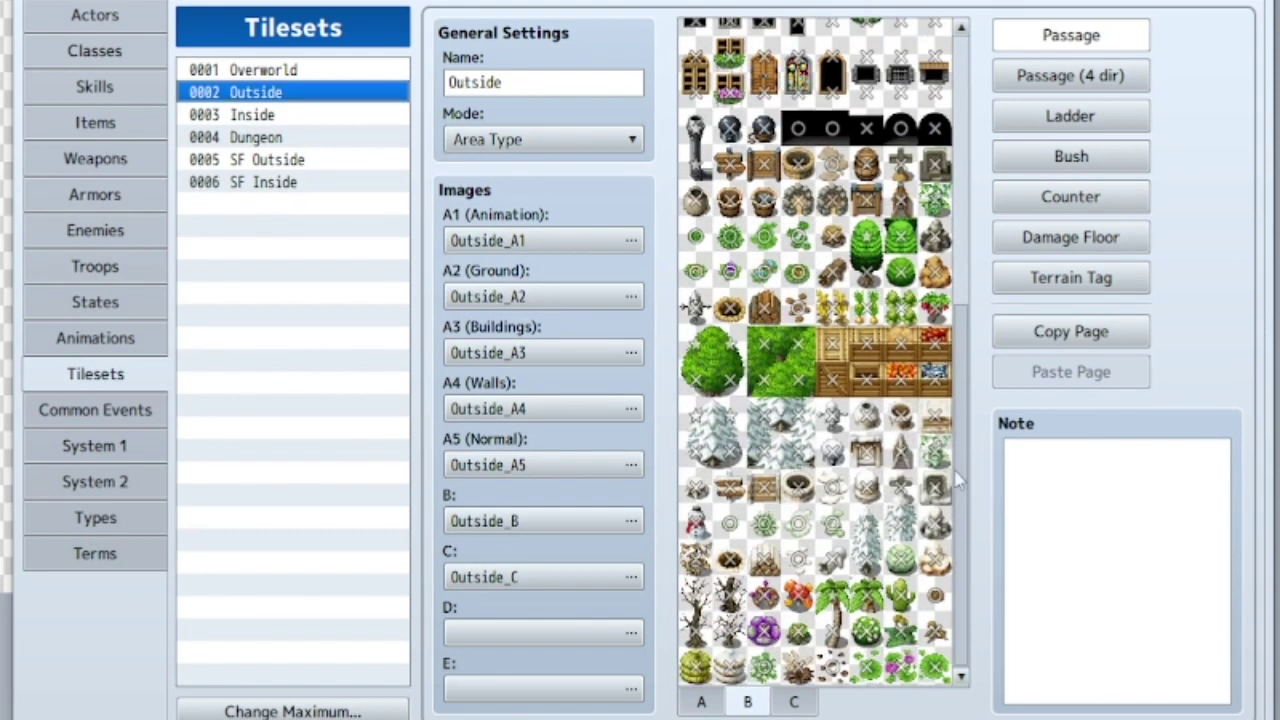
click(268, 183)
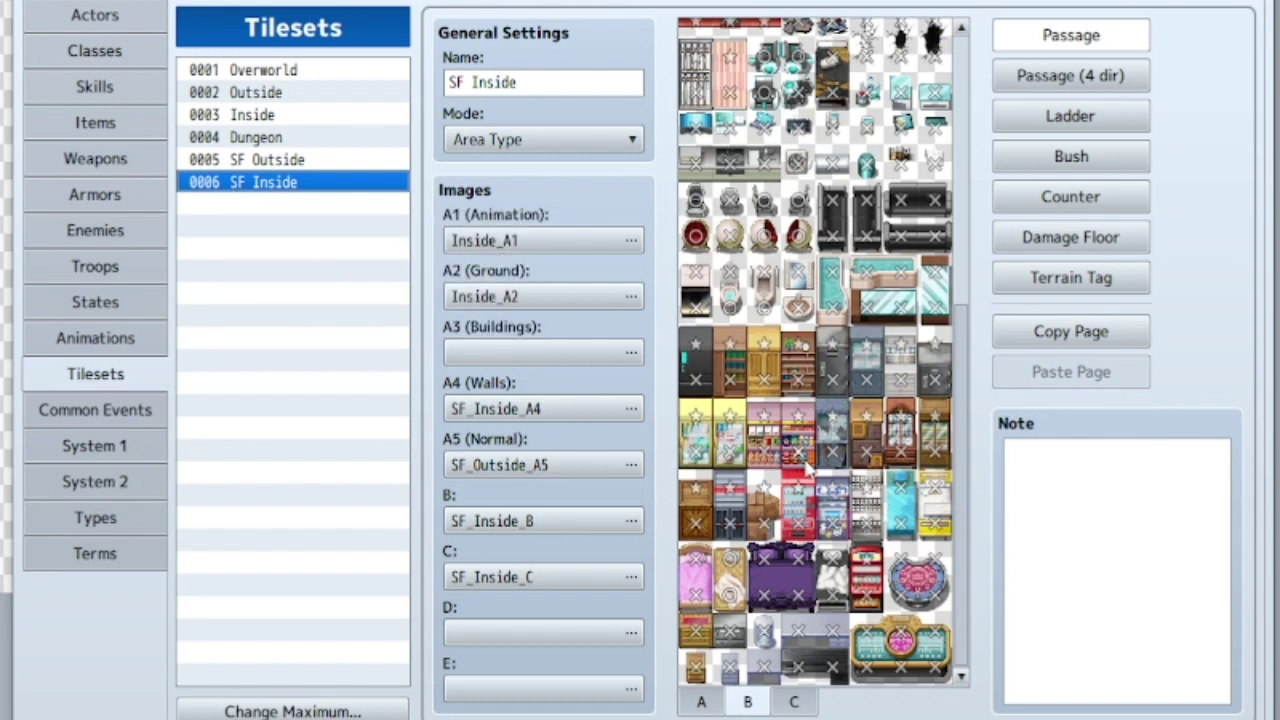
scroll(912, 486, up, 5)
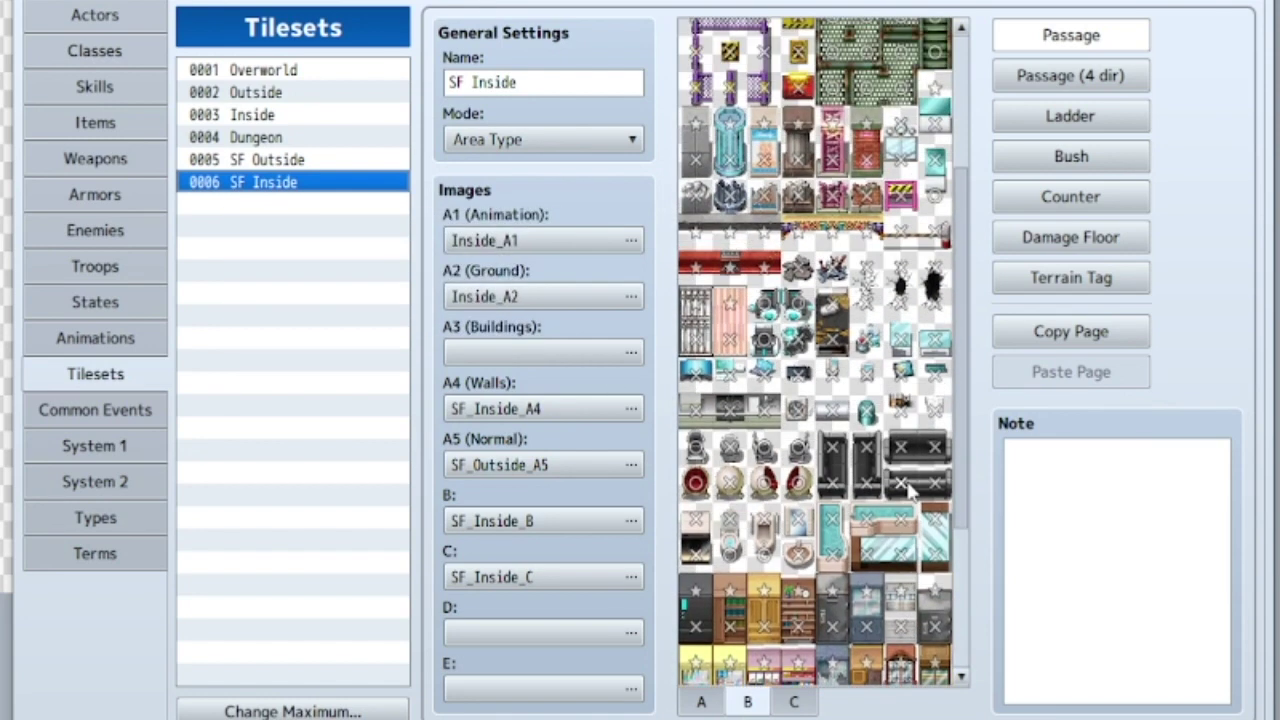
scroll(912, 488, up, 1)
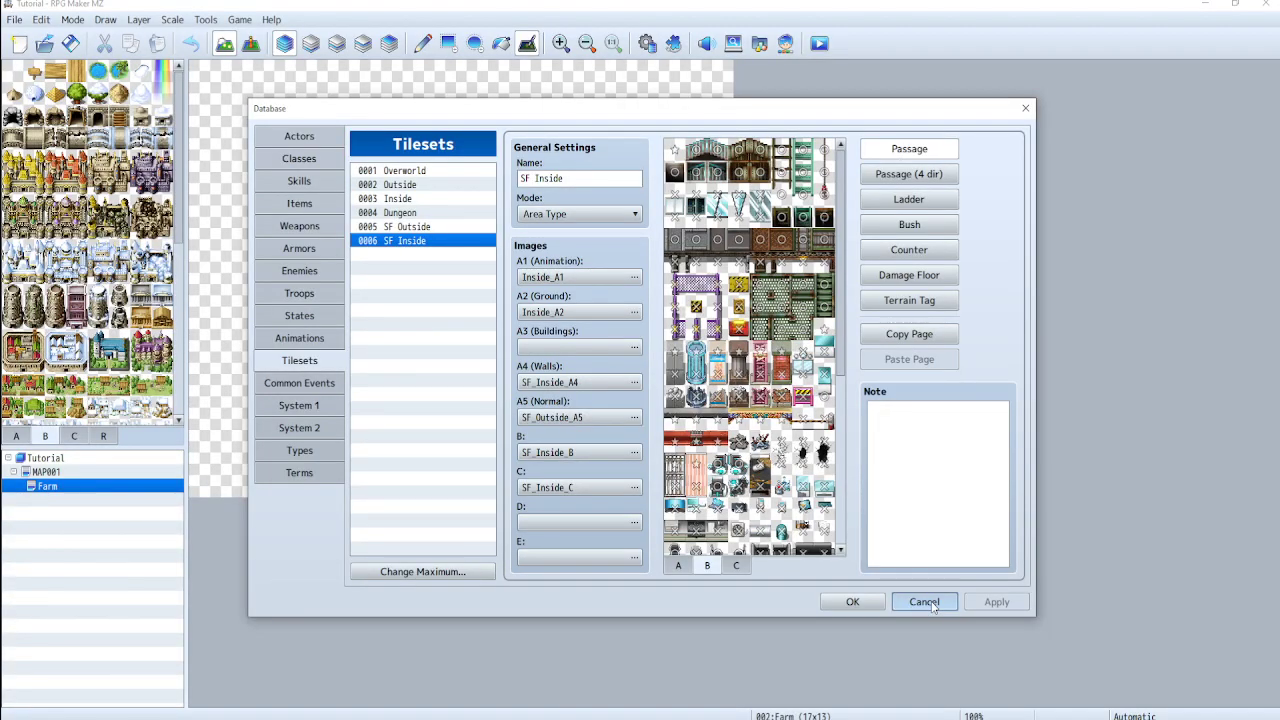
Rename the Farm map to Sci Fi Farm, use tileset 0005 SF Outside, and set display name Poop
click(924, 601)
right_click(66, 488)
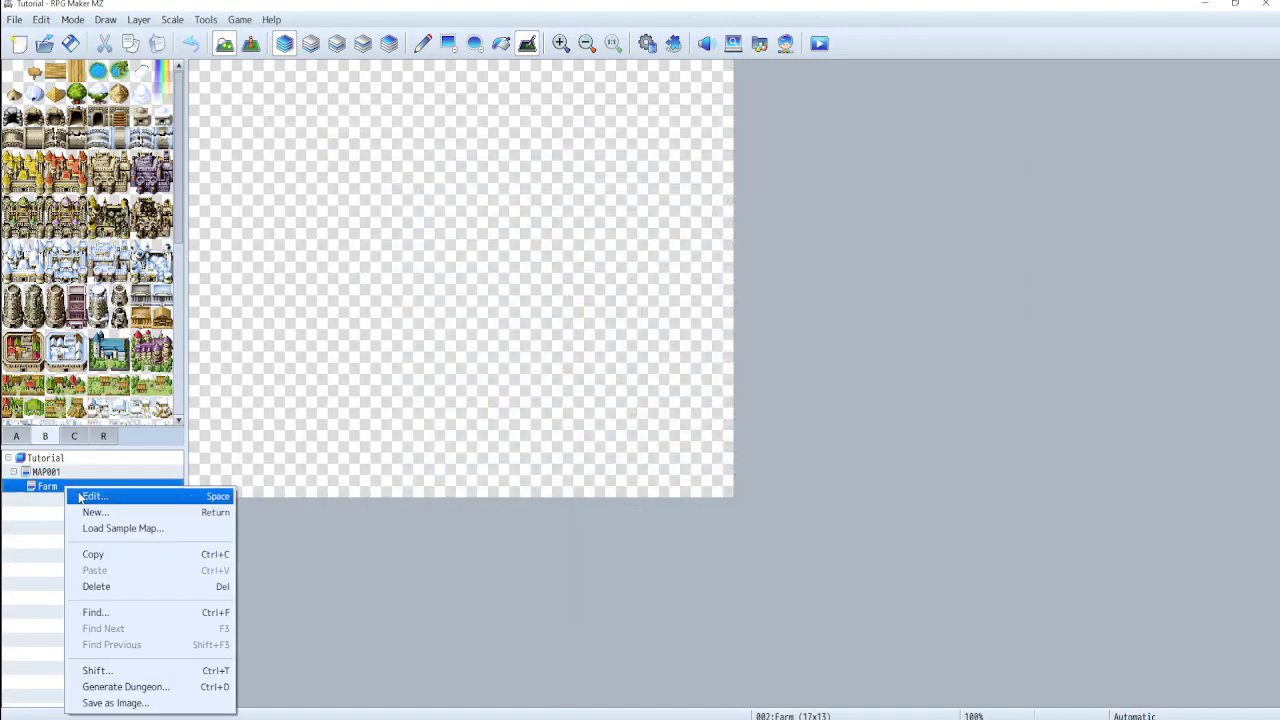
click(80, 497)
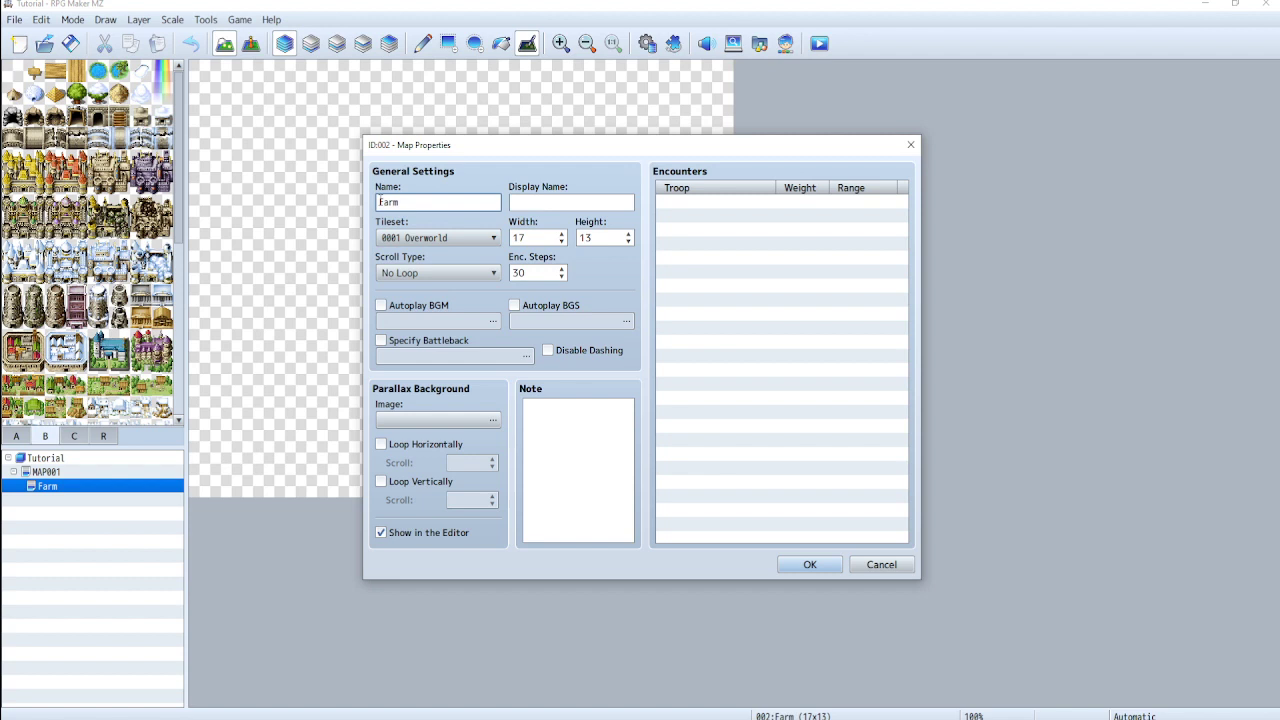
text(Sci Fi)
click(451, 238)
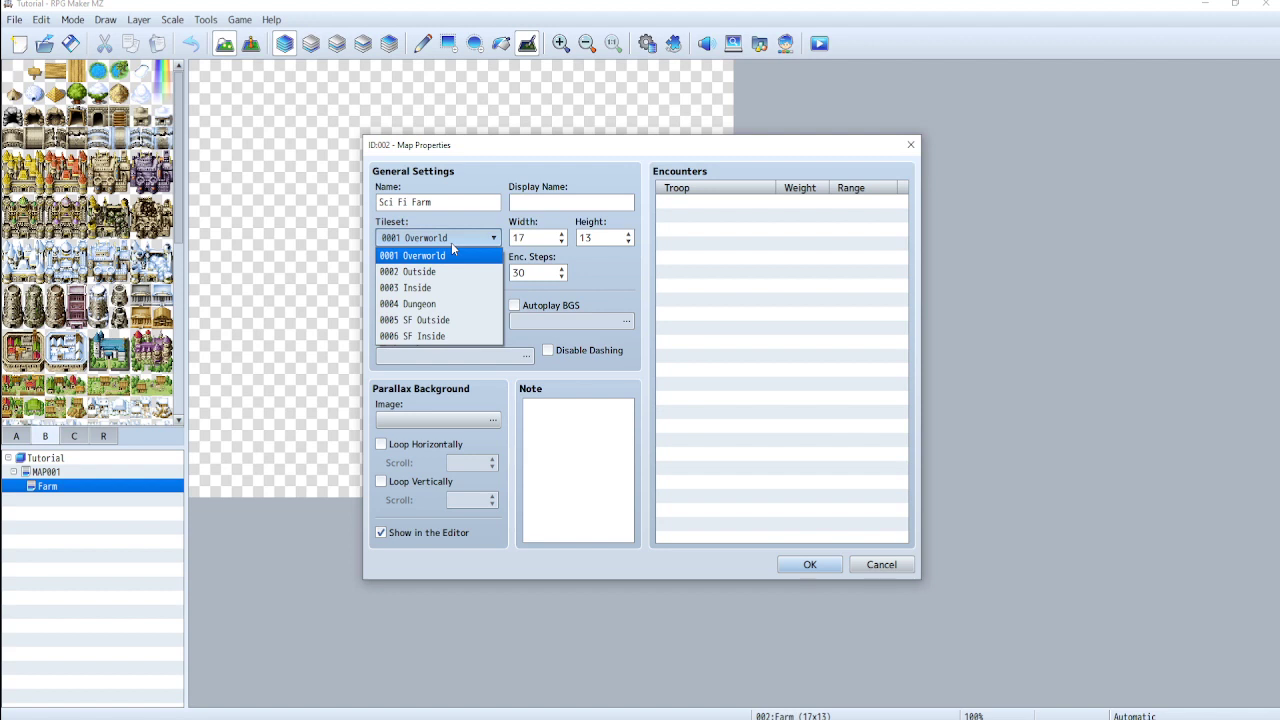
click(430, 319)
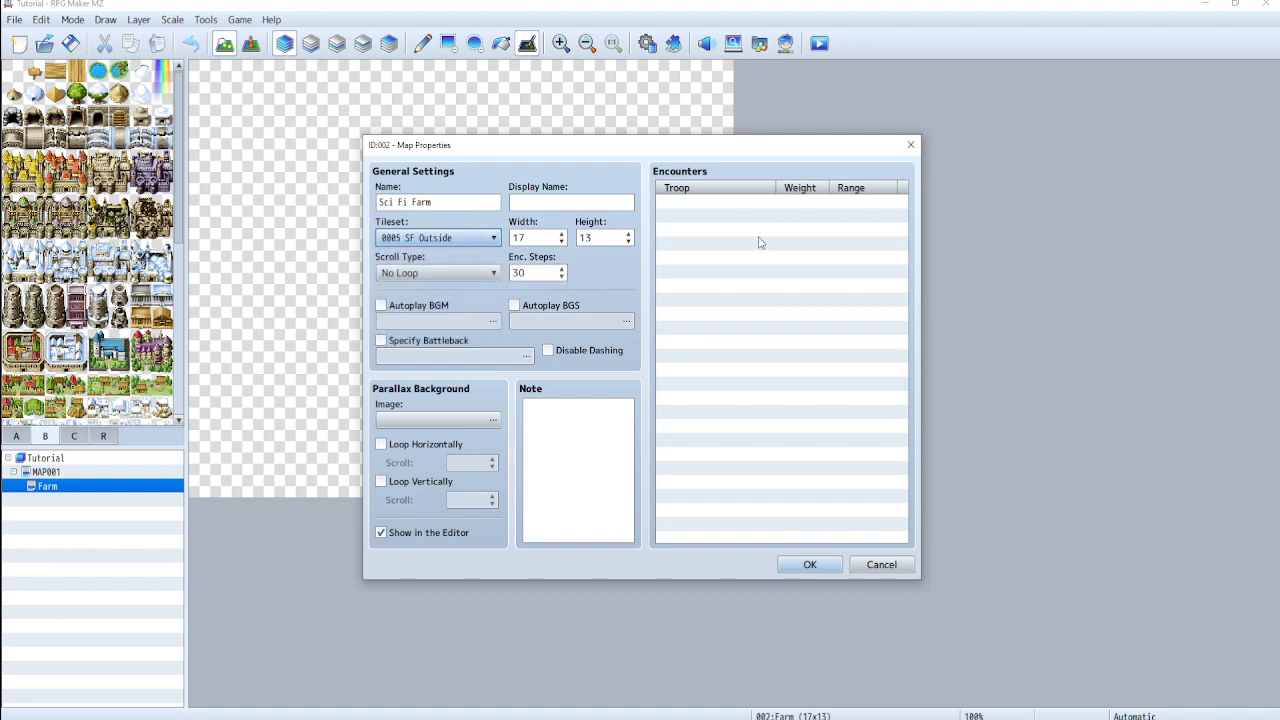
click(536, 204)
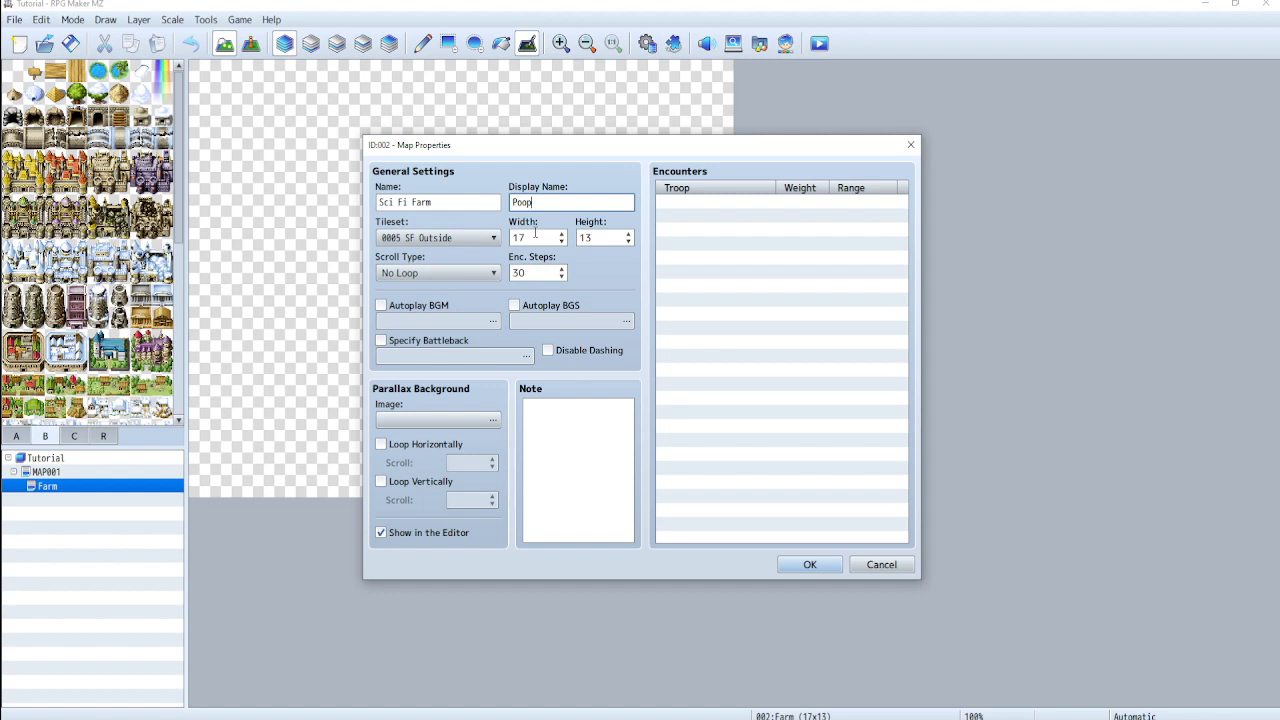
double_click(534, 237)
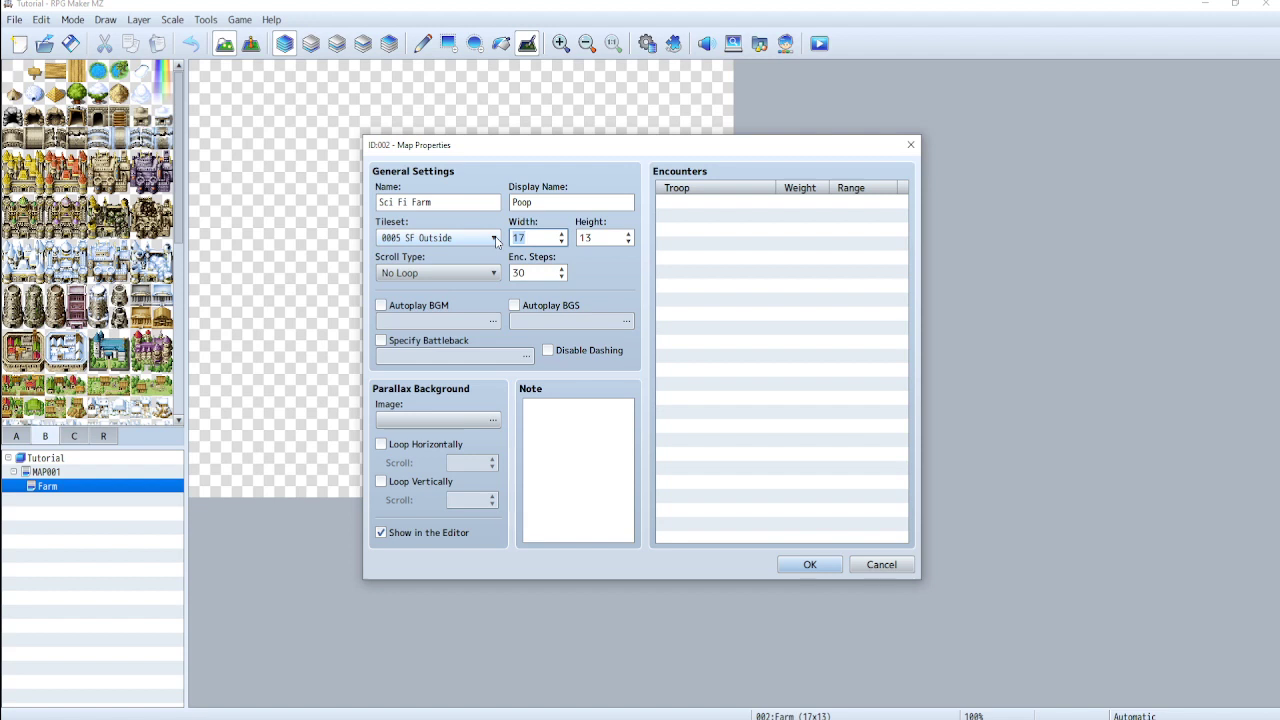
Set the map's width and height to 20, keeping scroll type on No Loop
text(20)
key(Tab)
text(20)
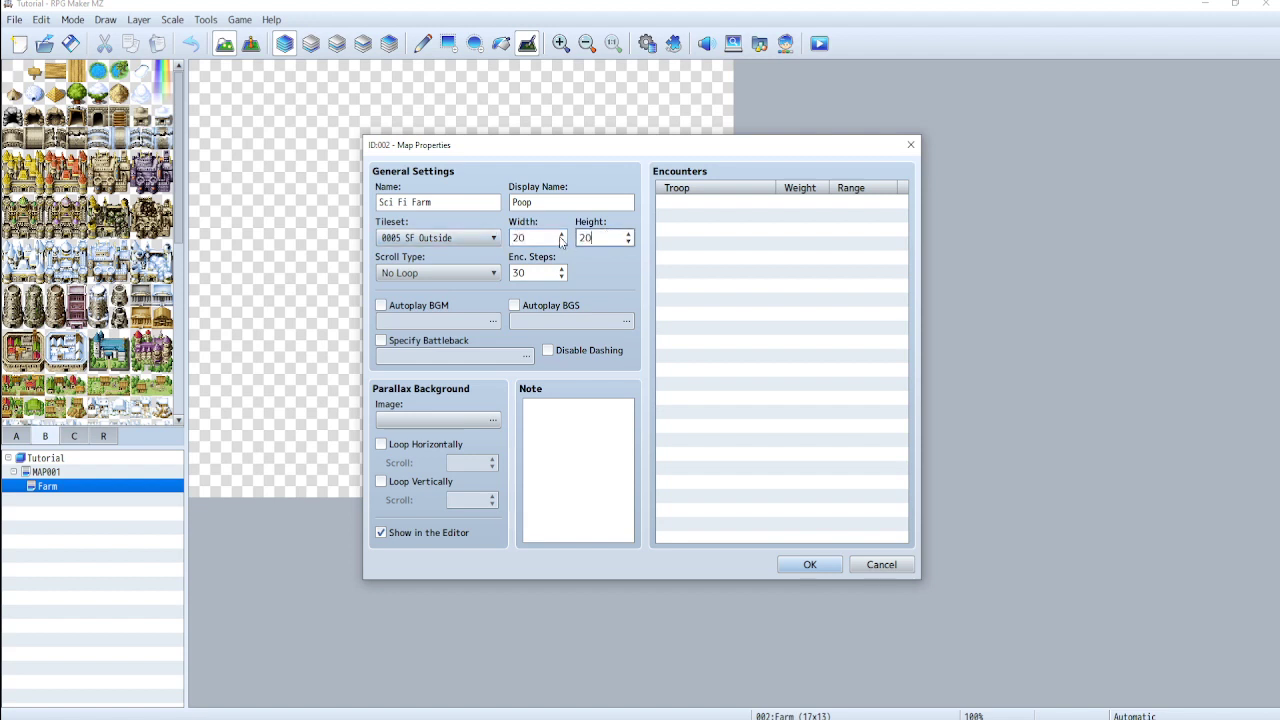
click(419, 276)
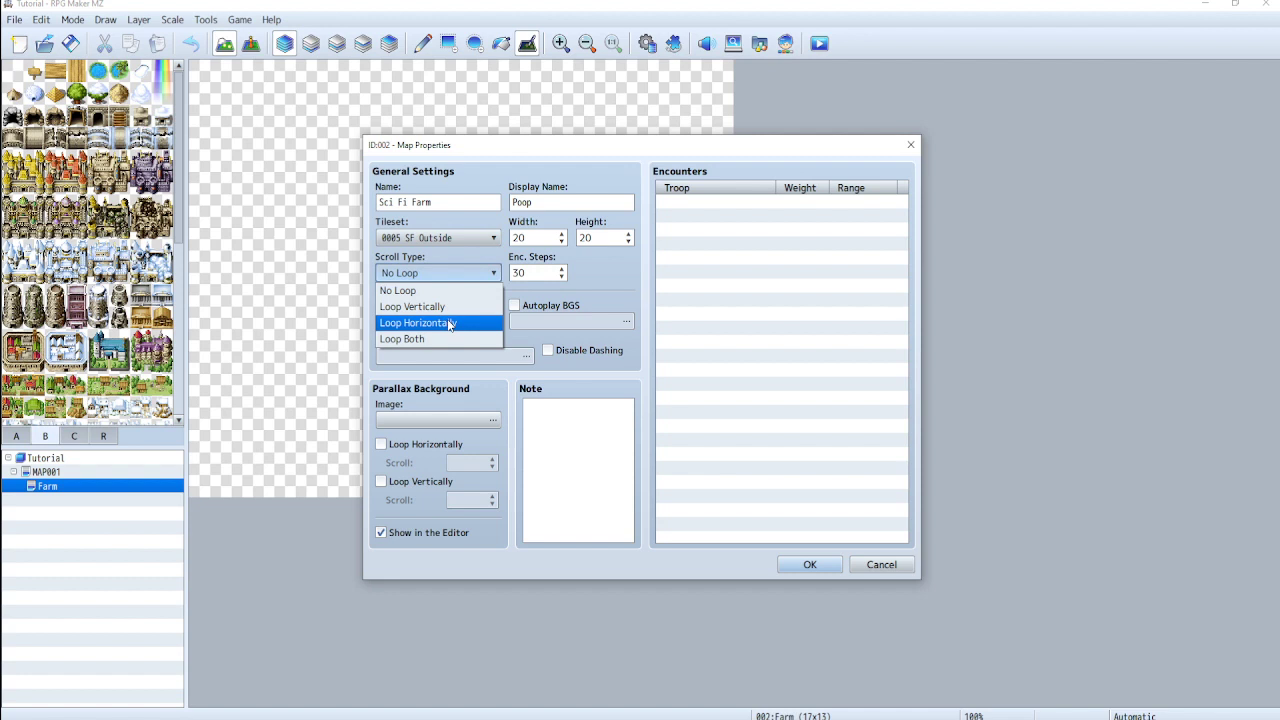
click(633, 290)
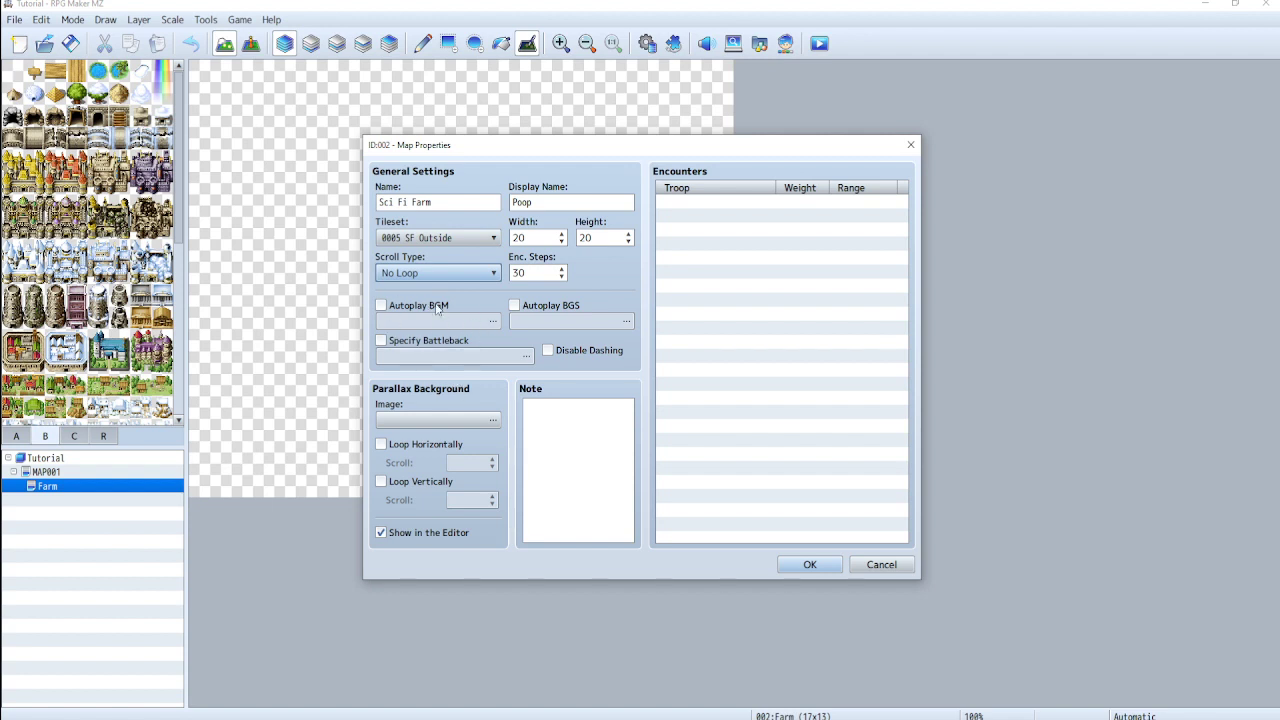
Enable autoplay BGM and preview the Battle1, Dungeon1, Field1 and Scene1 tracks
click(384, 308)
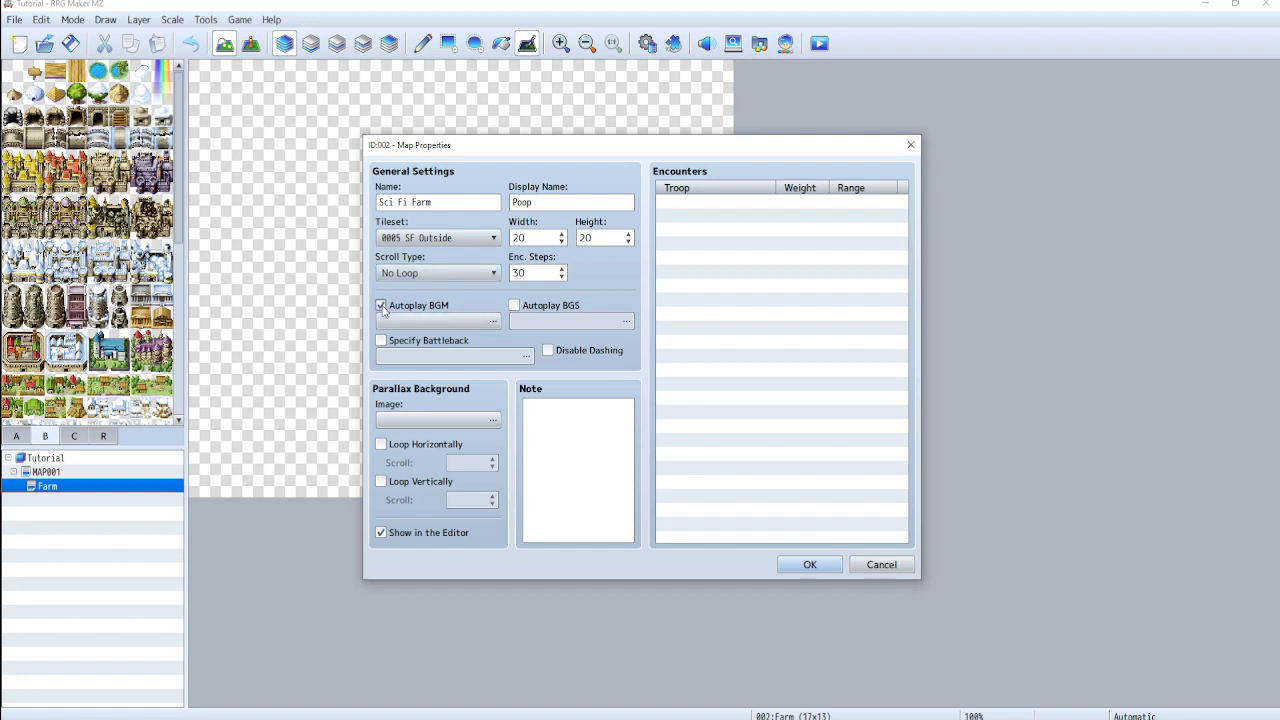
click(419, 321)
click(545, 240)
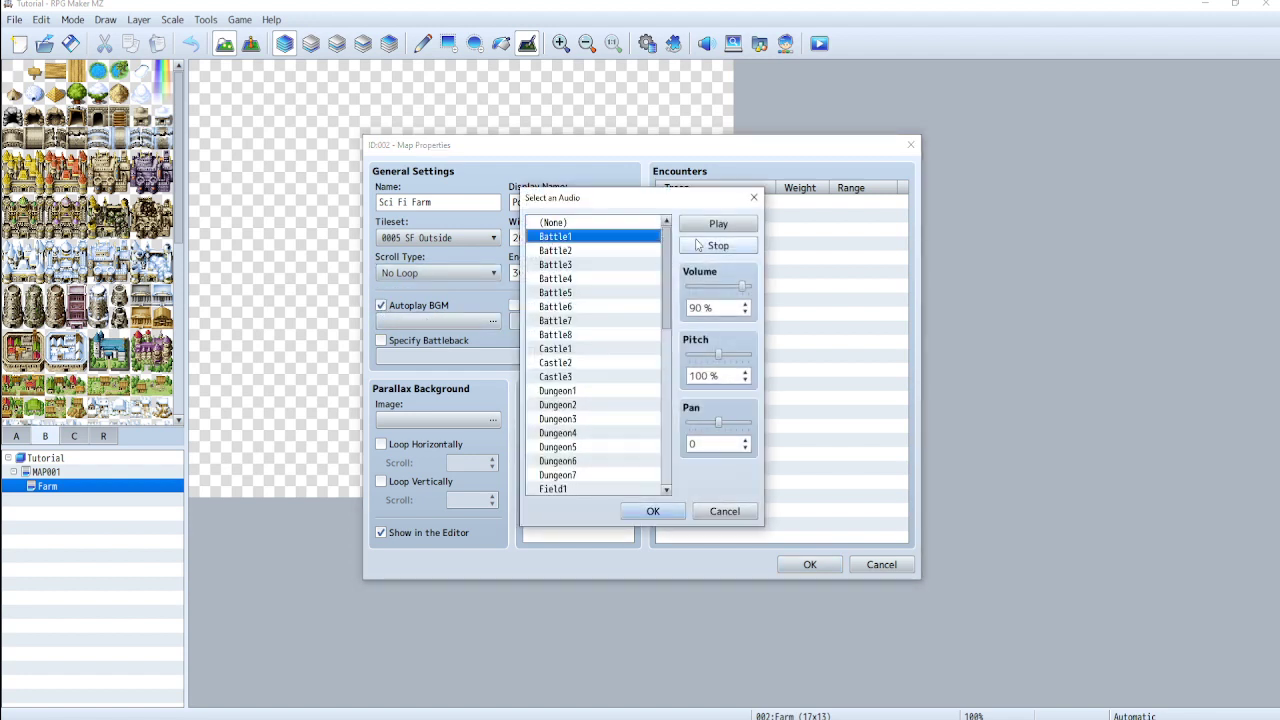
click(577, 390)
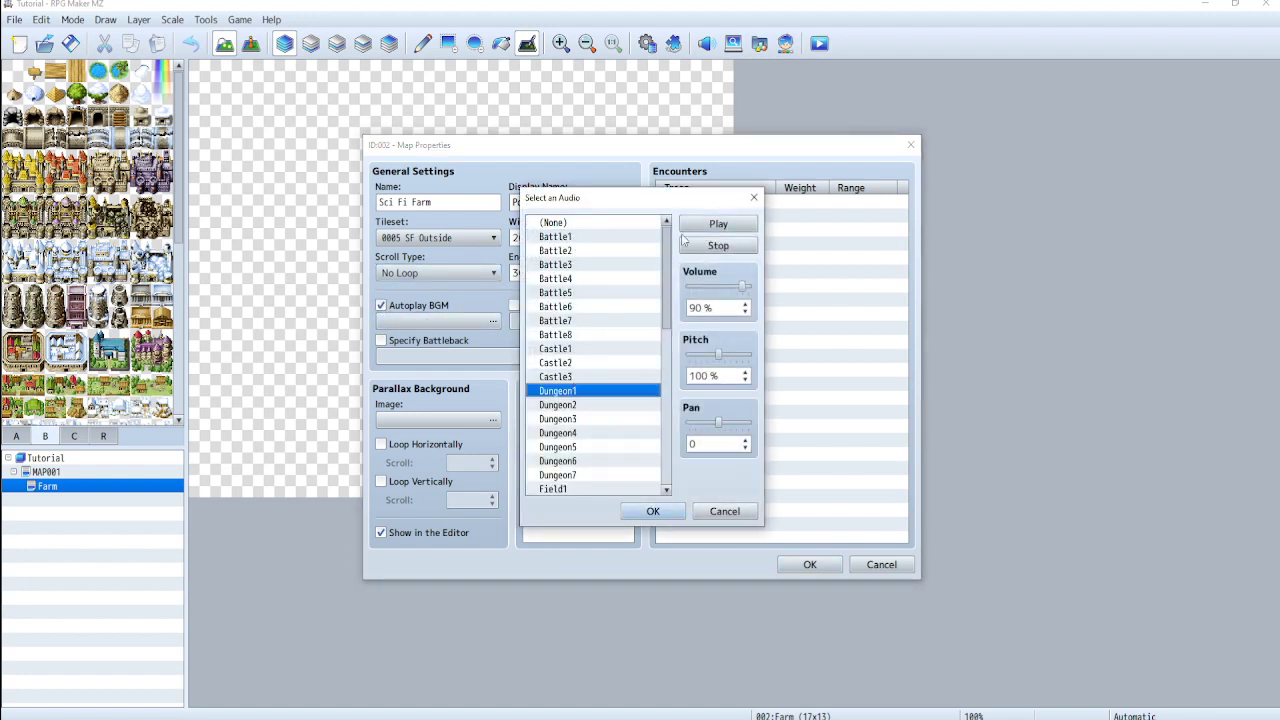
scroll(620, 390, down, 2)
click(560, 404)
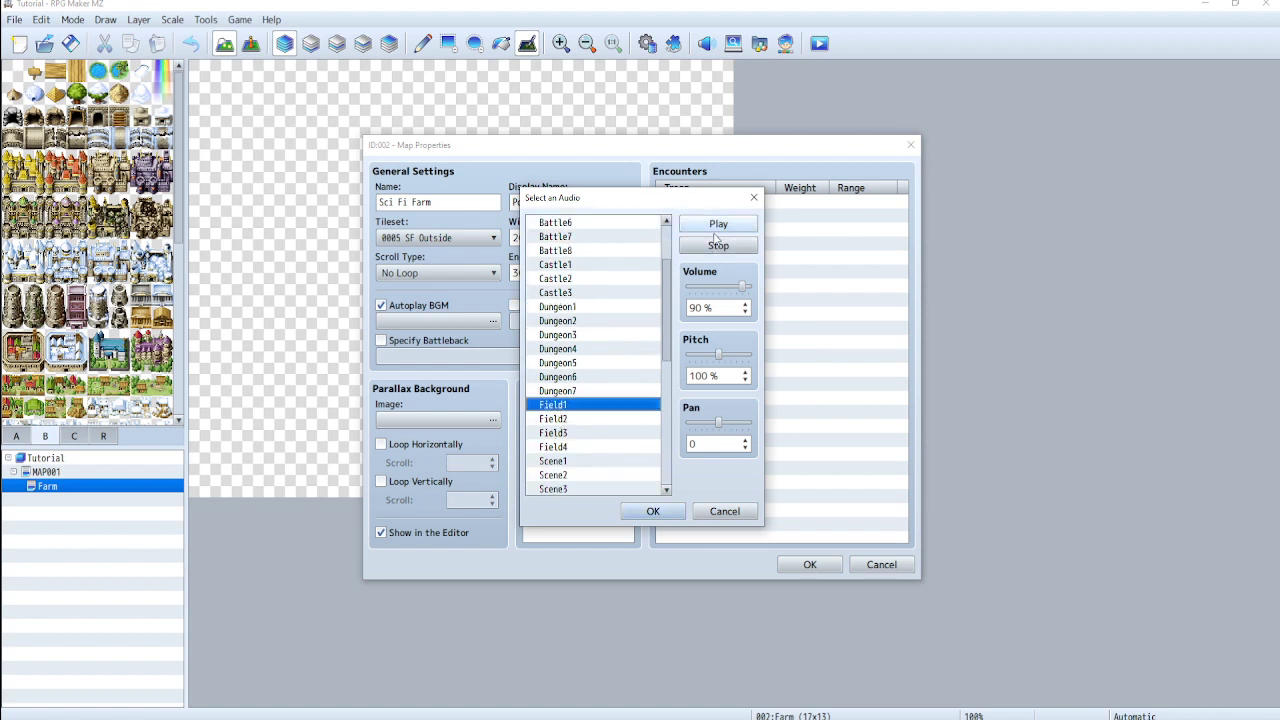
click(590, 461)
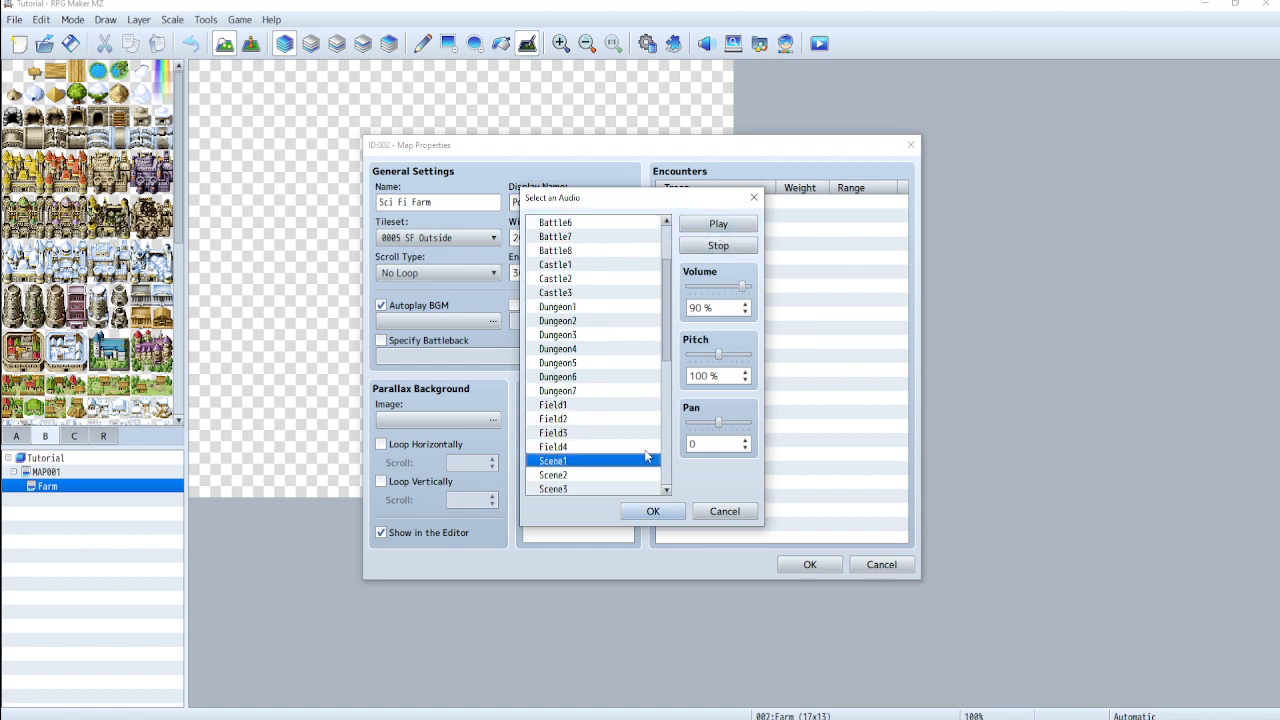
Stop the preview, leave autoplay BGM off, and save the map properties
click(718, 245)
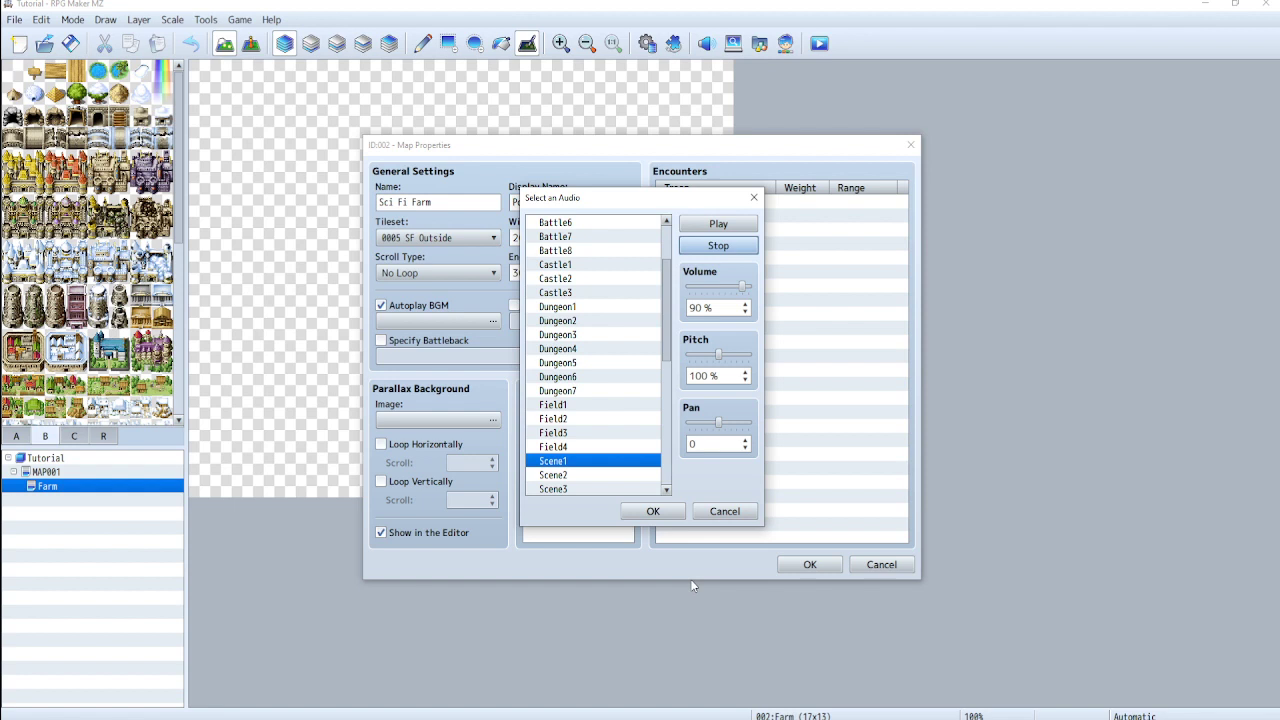
click(724, 511)
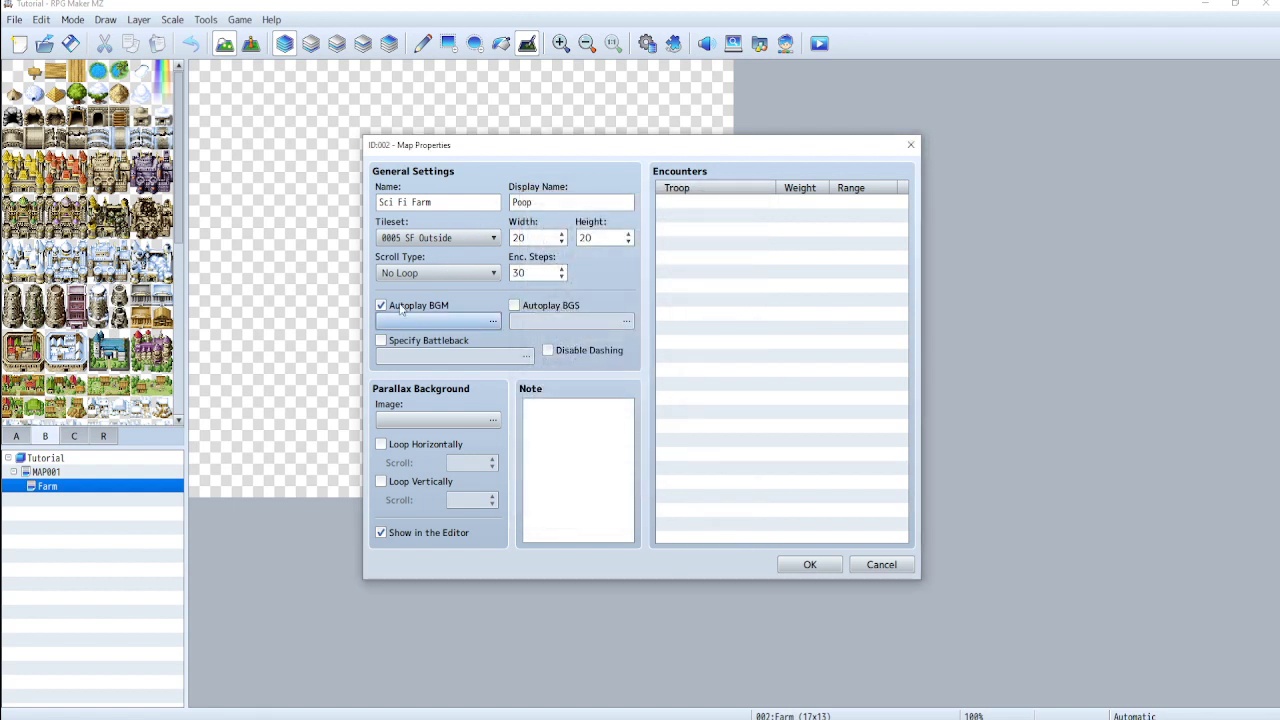
click(382, 306)
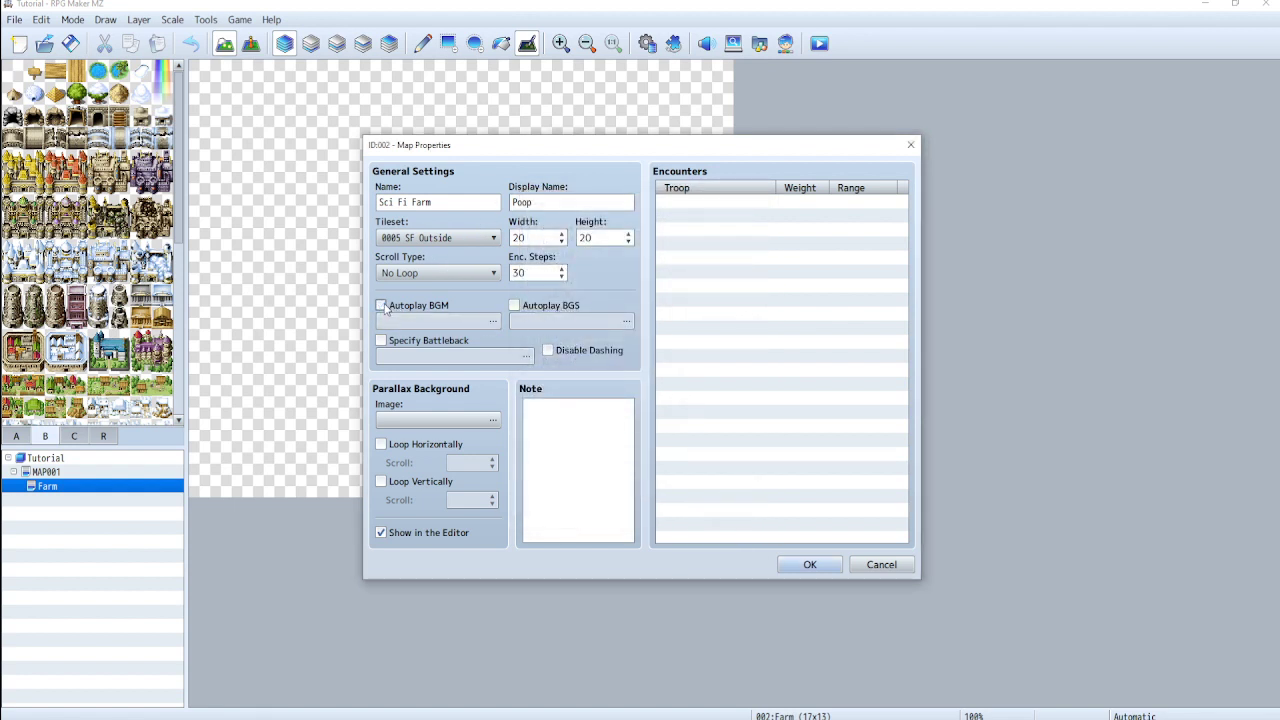
click(796, 570)
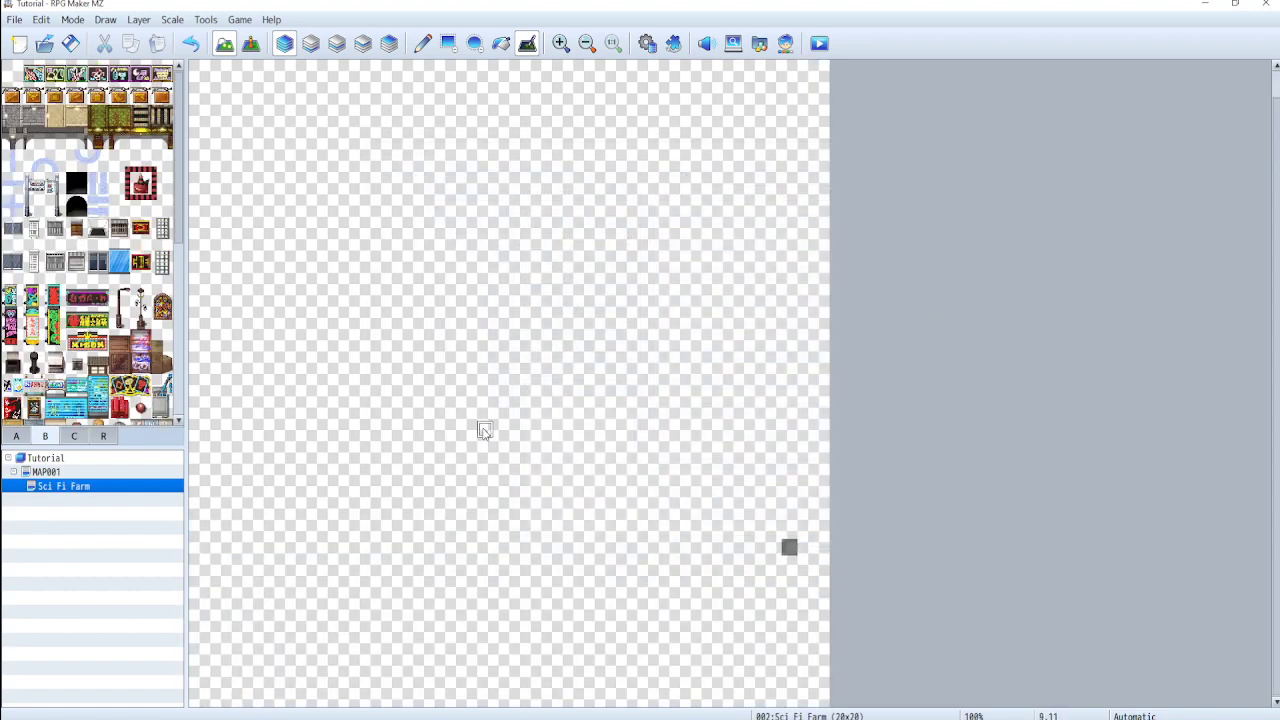
Undo the stray grey tile and zoom the map out two levels
key(ctrl+z)
click(587, 44)
click(587, 44)
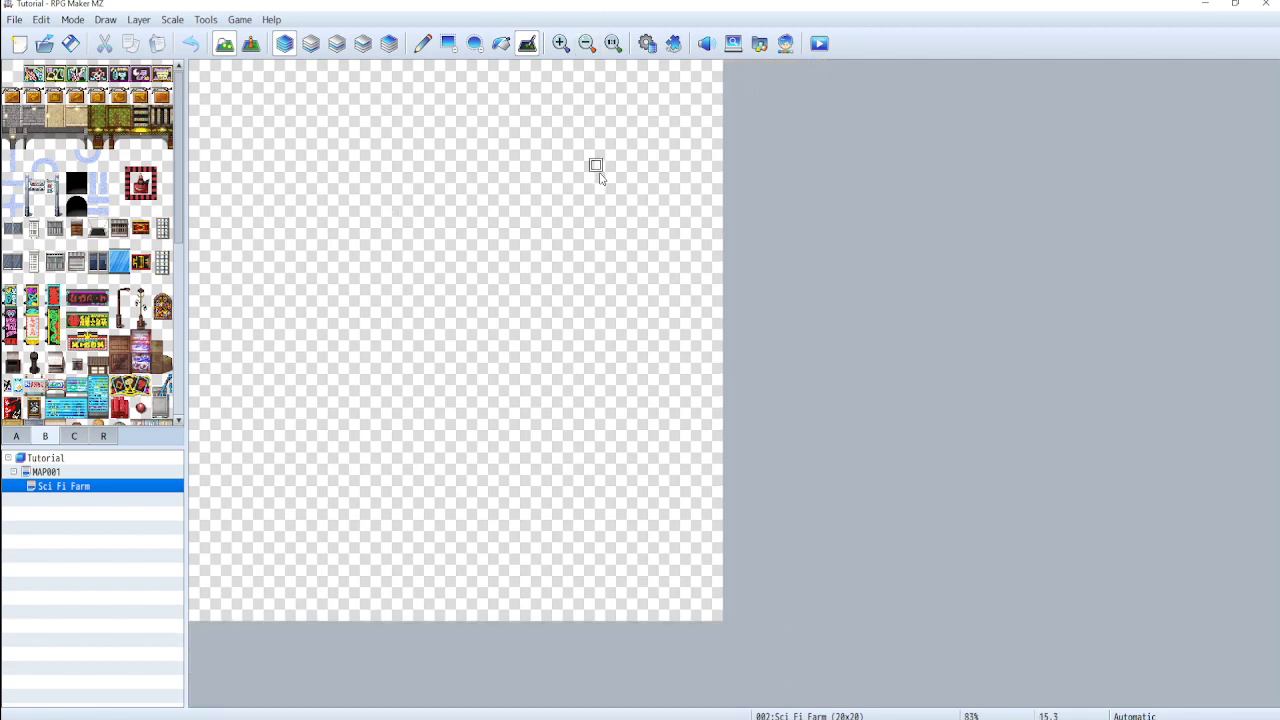
Select the Flood Fill tool and browse the A page of ground autotiles
click(498, 50)
click(12, 440)
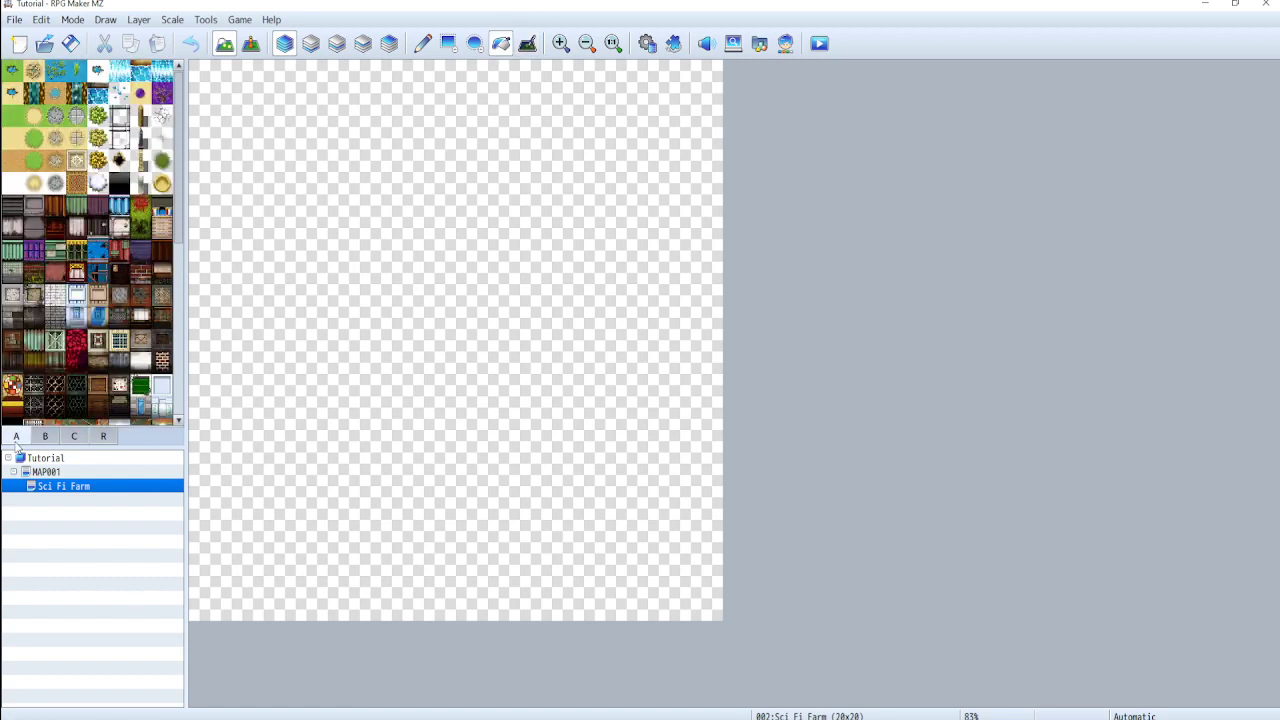
scroll(60, 280, down, 5)
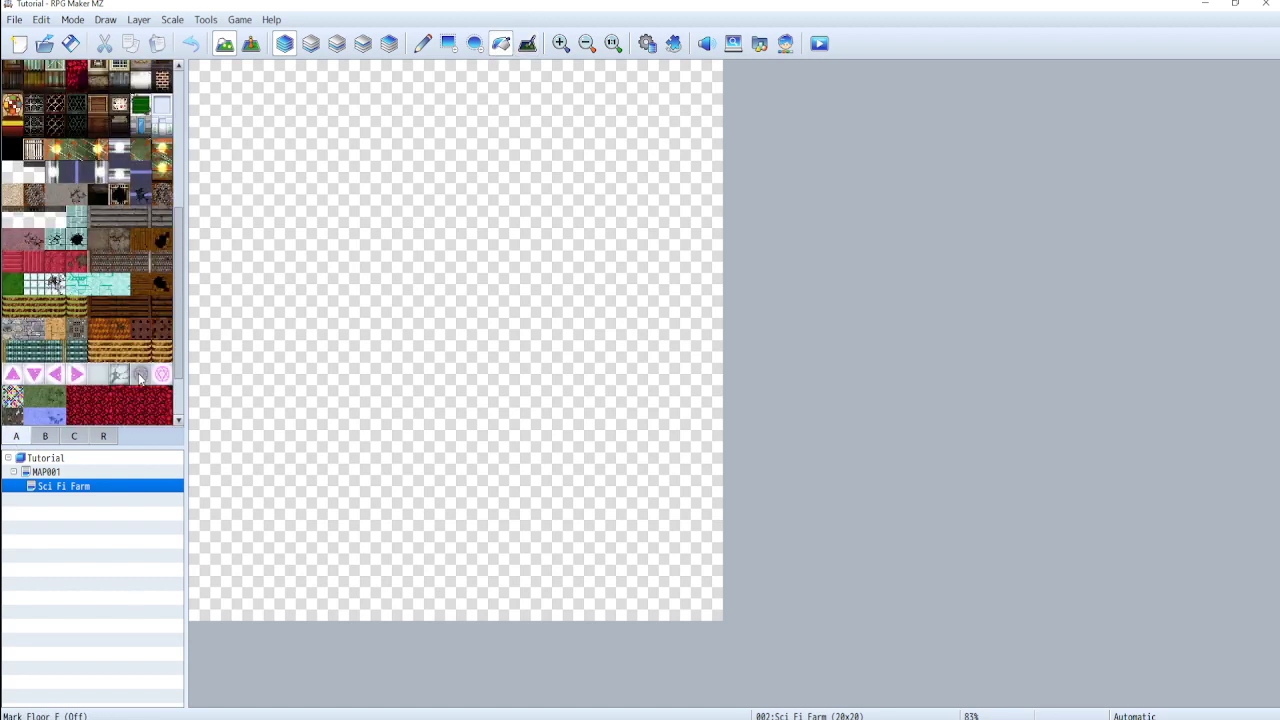
scroll(50, 272, down, 1)
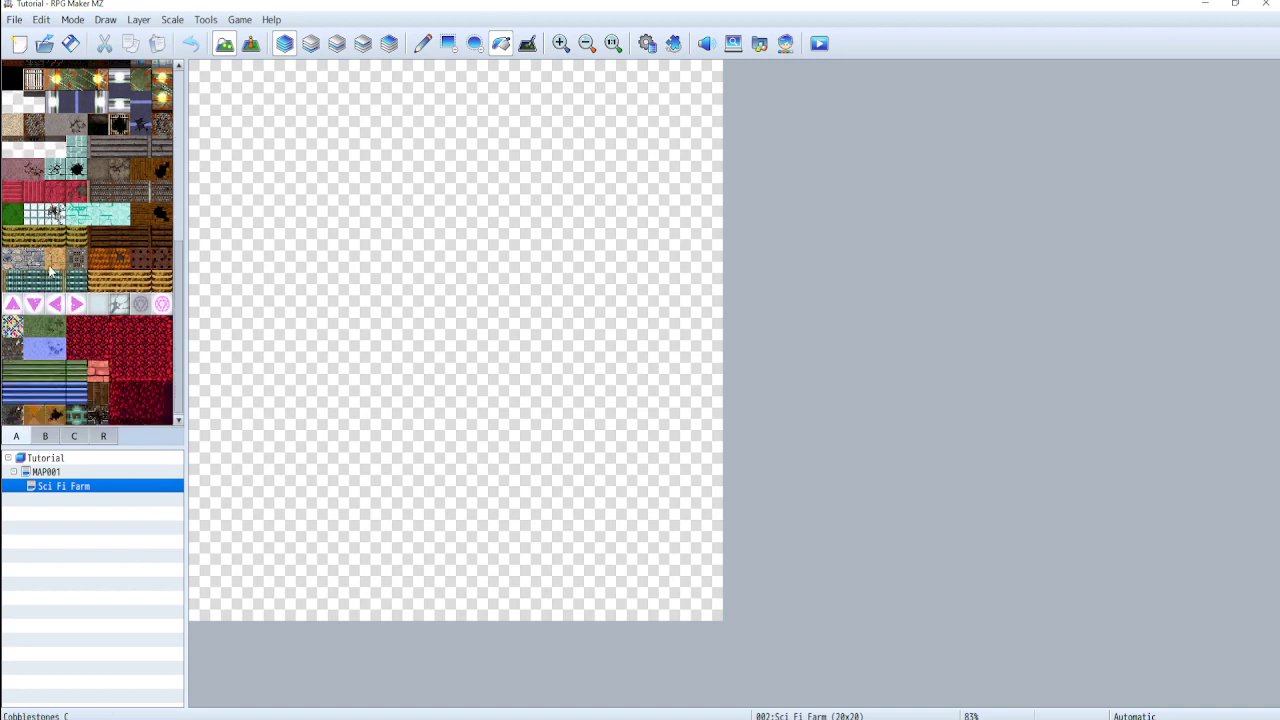
scroll(50, 272, up, 6)
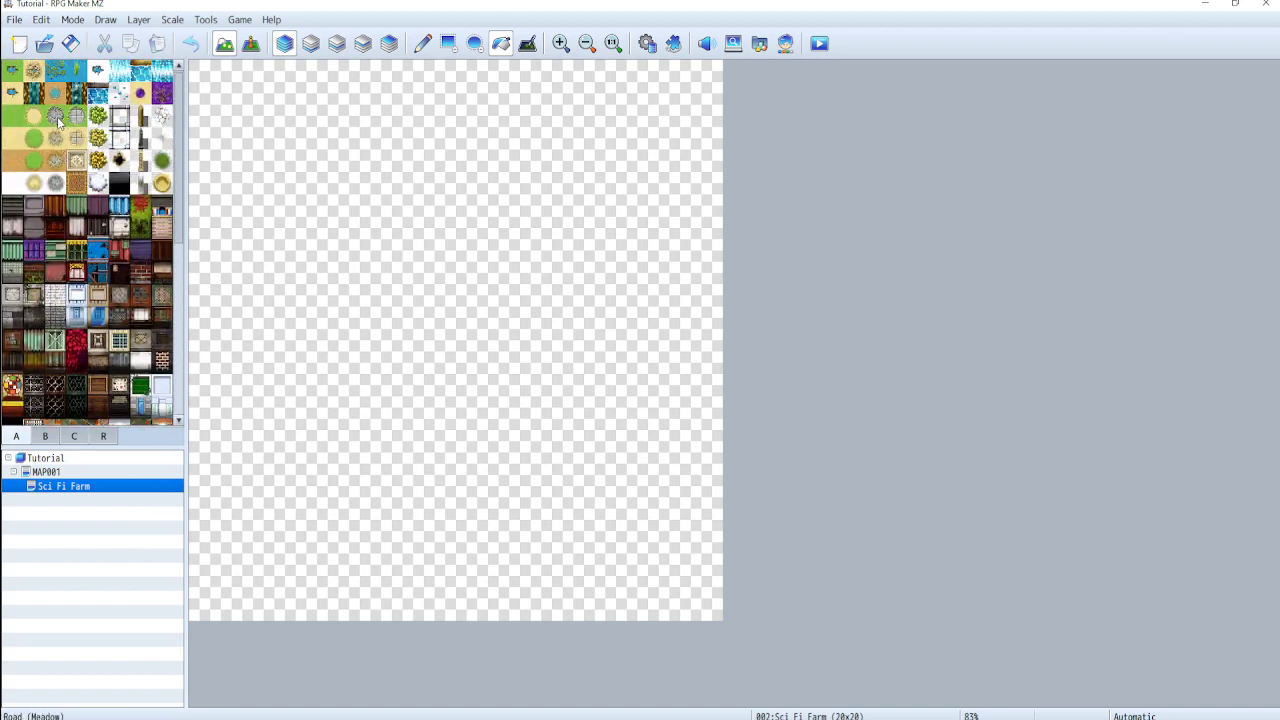
Paint a test grass strip with the Pencil, undo it, and select a 1x2 wall block
click(445, 46)
click(422, 43)
click(362, 213)
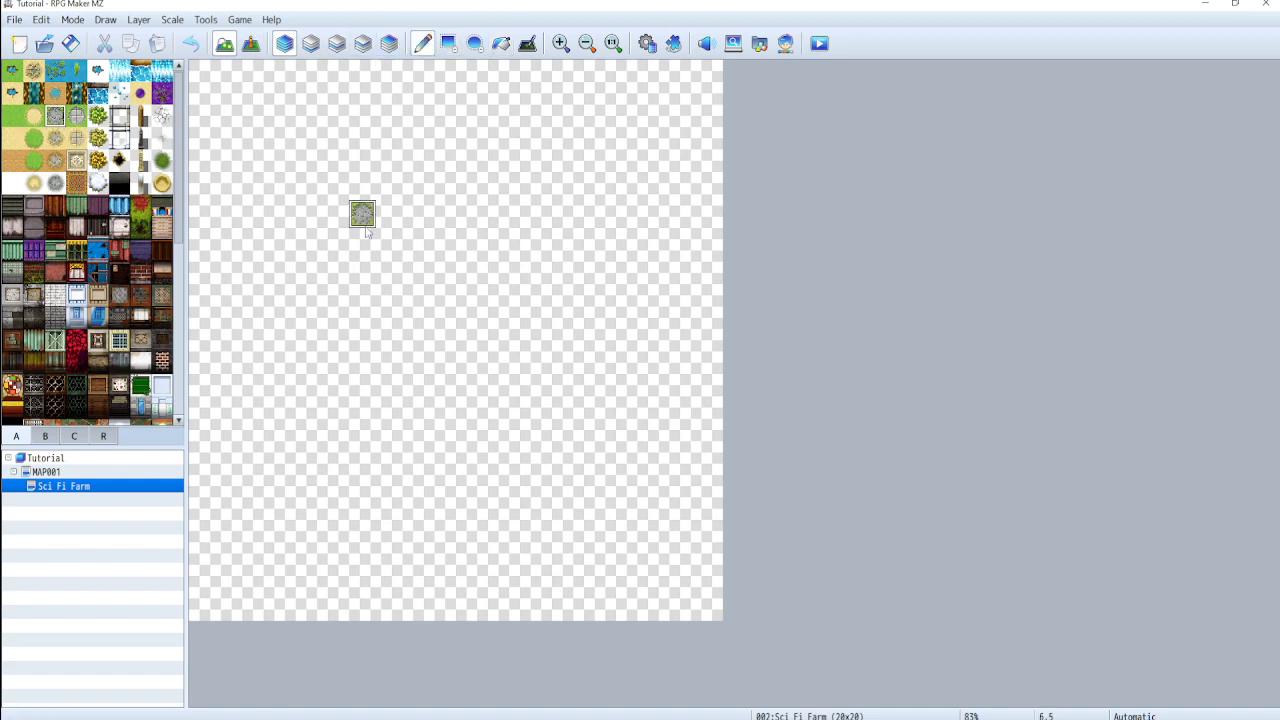
click(443, 213)
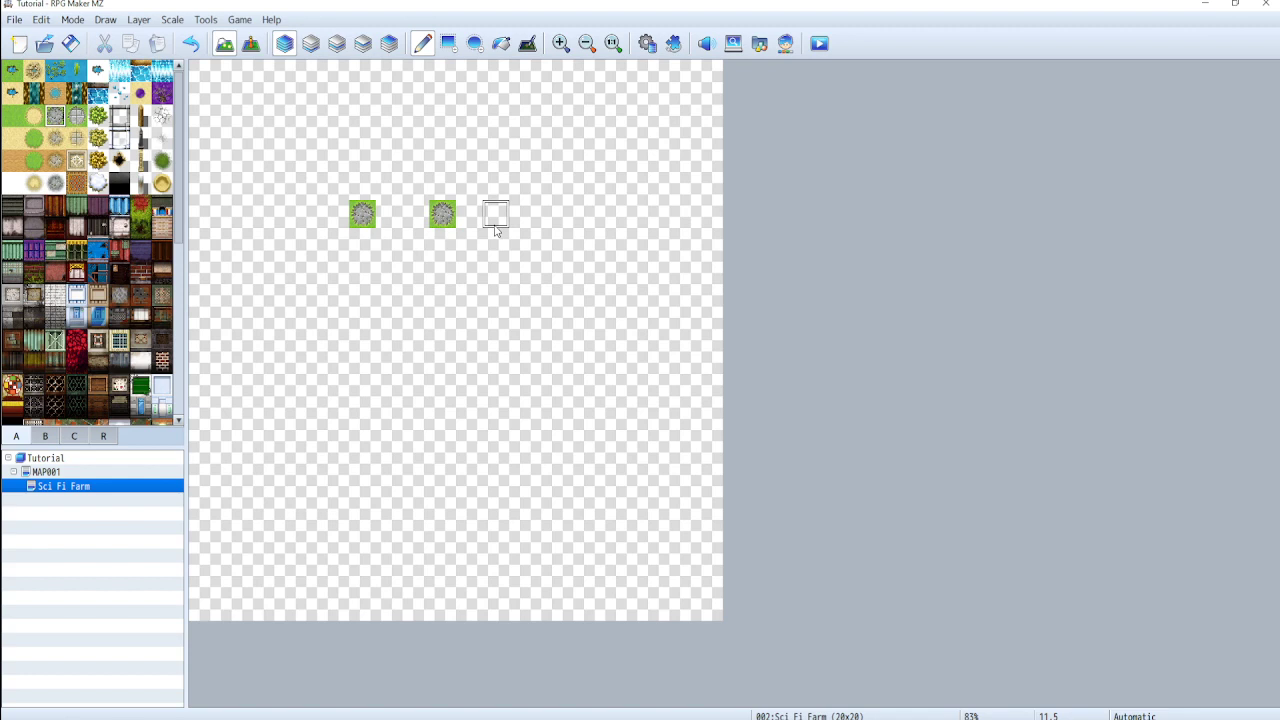
click(496, 213)
drag(362, 213, 496, 213)
mouse_move(382, 241)
mouse_down()
mouse_move(360, 243)
mouse_move(490, 246)
mouse_up()
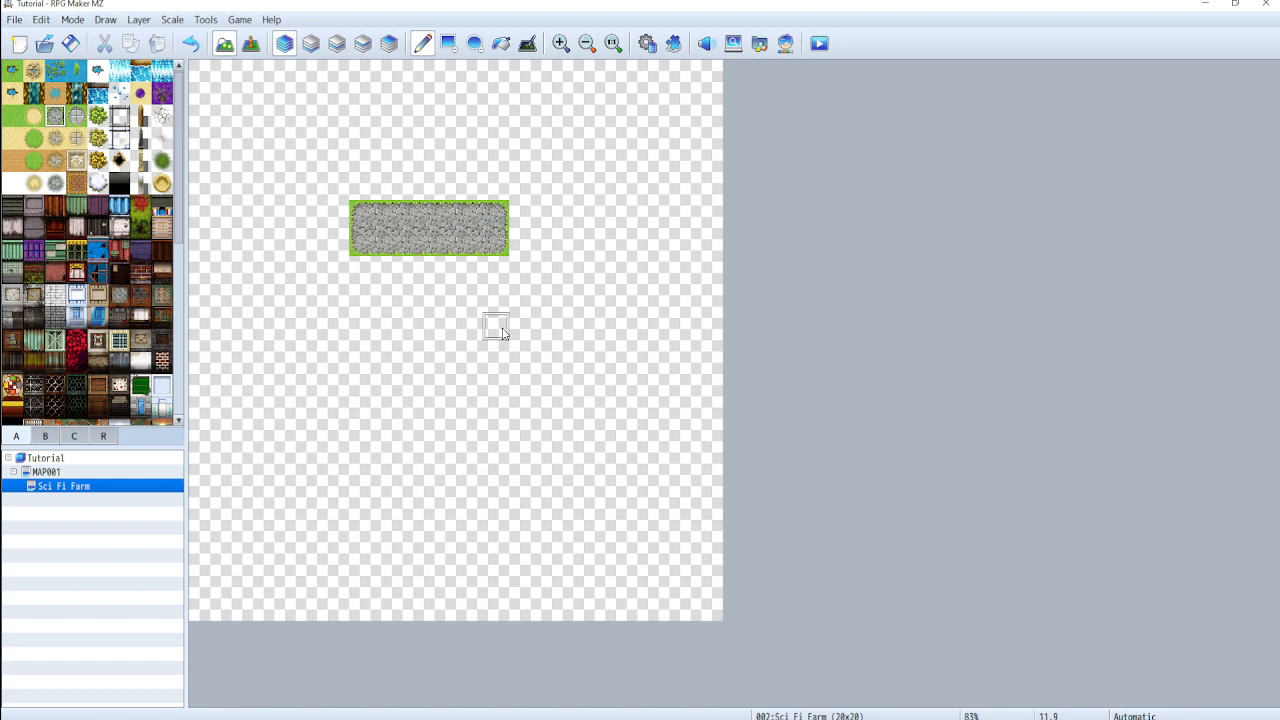
key(ctrl+z)
key(ctrl+z)
key(ctrl+z)
key(ctrl+z)
key(ctrl+z)
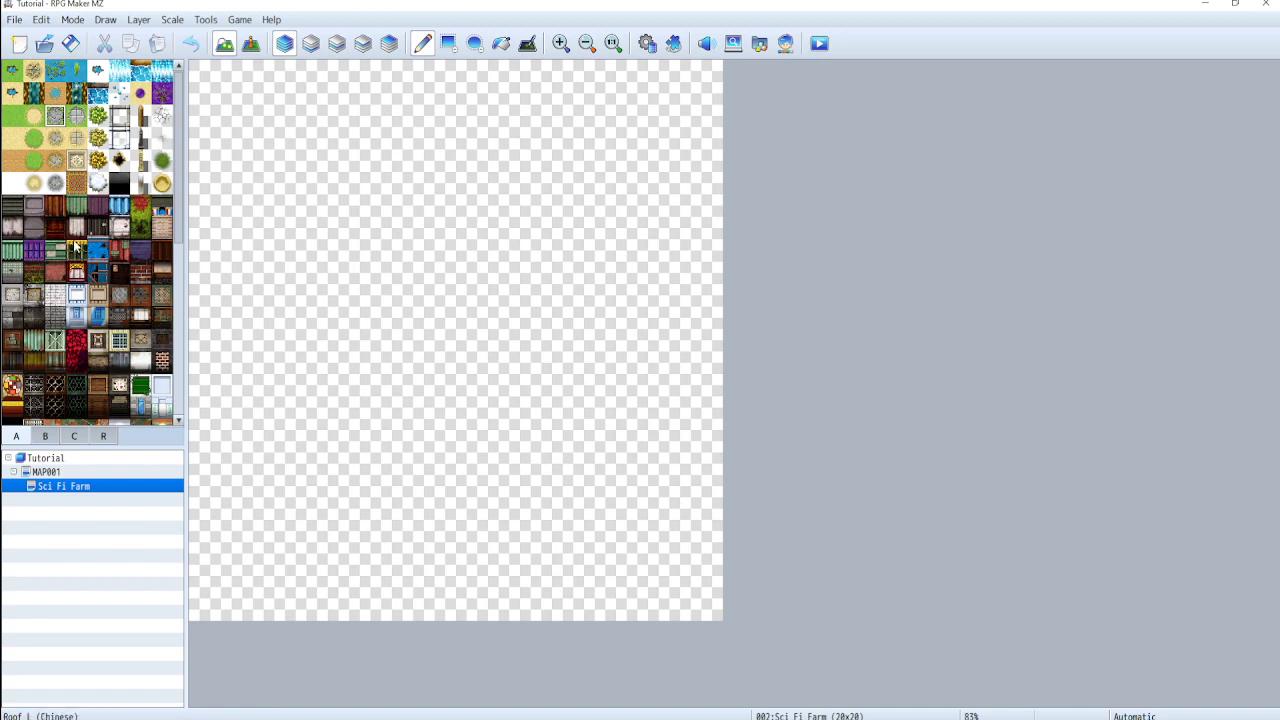
drag(105, 228, 98, 207)
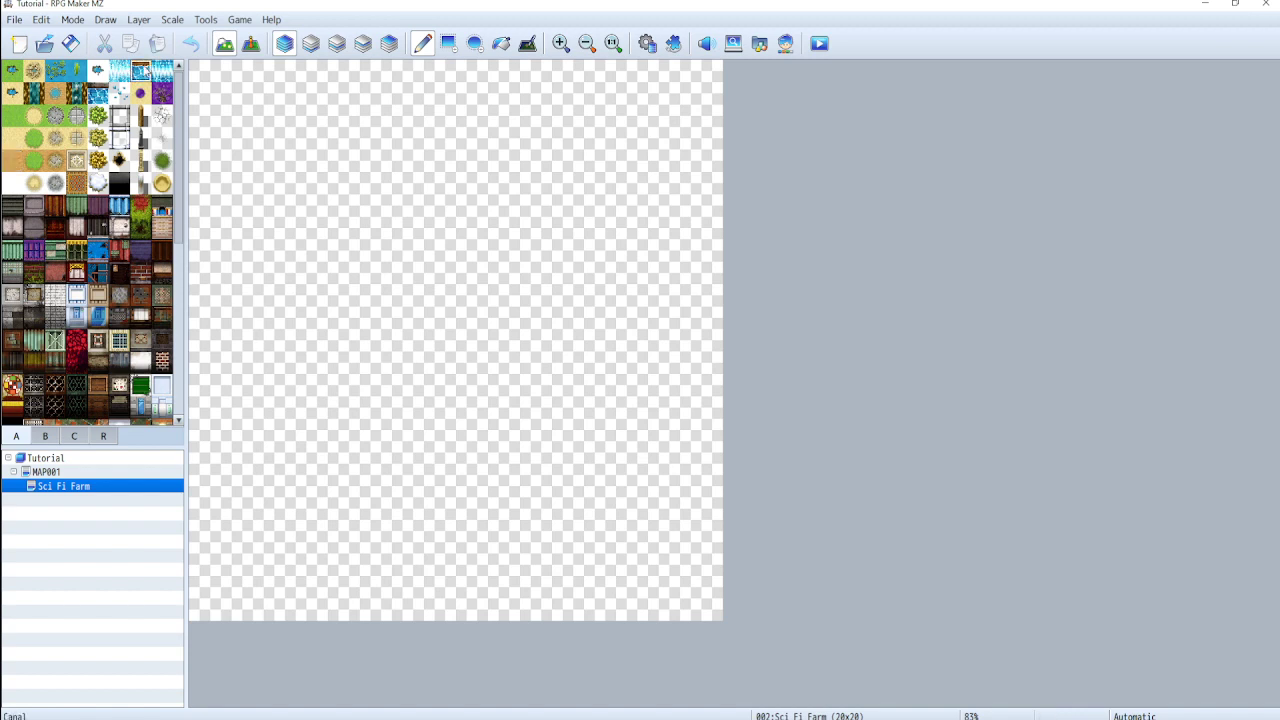
Draw rectangles of water at the bottom, a cobblestone path above it, and grass above that
click(448, 43)
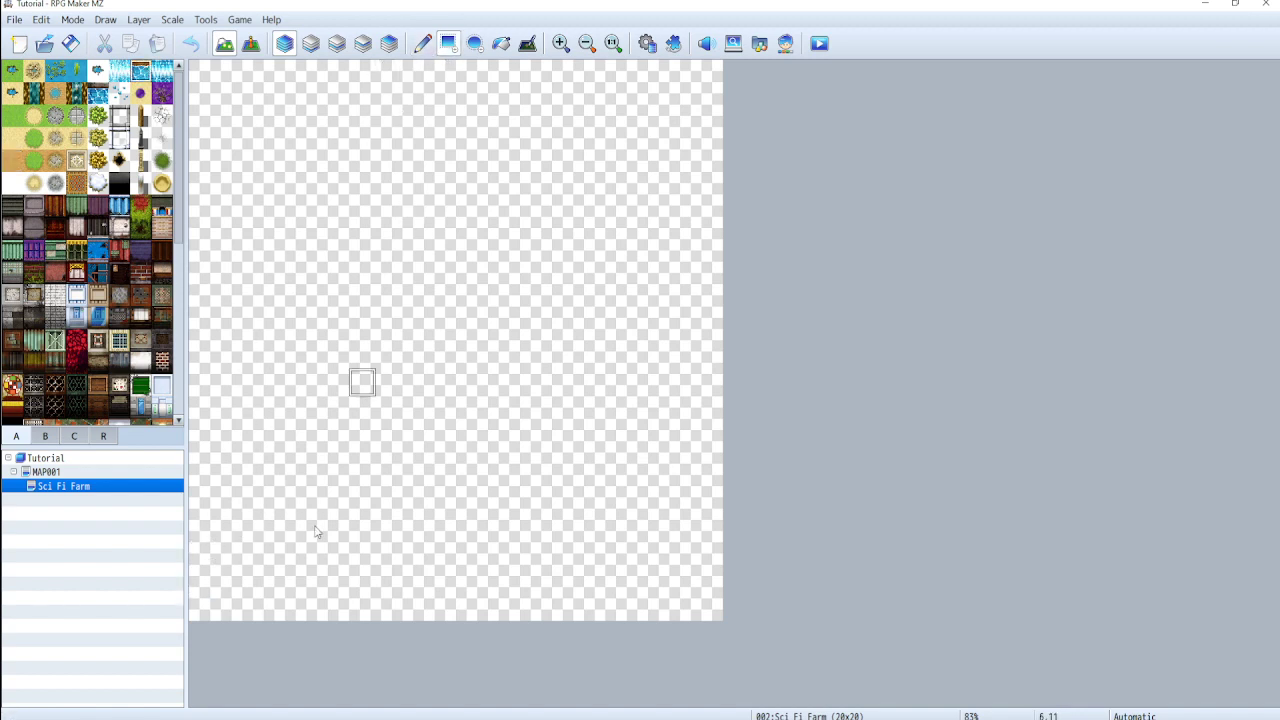
mouse_move(200, 606)
mouse_down()
mouse_move(494, 577)
mouse_move(709, 577)
mouse_up()
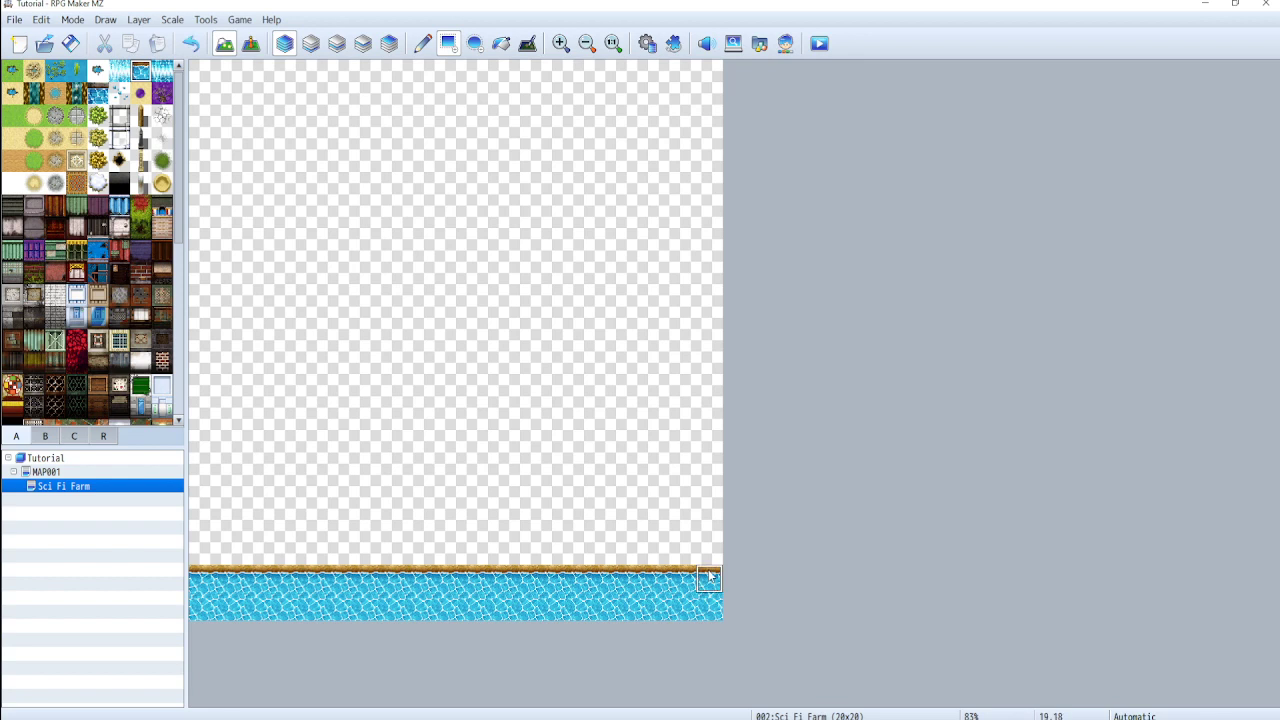
click(78, 143)
drag(200, 552, 700, 522)
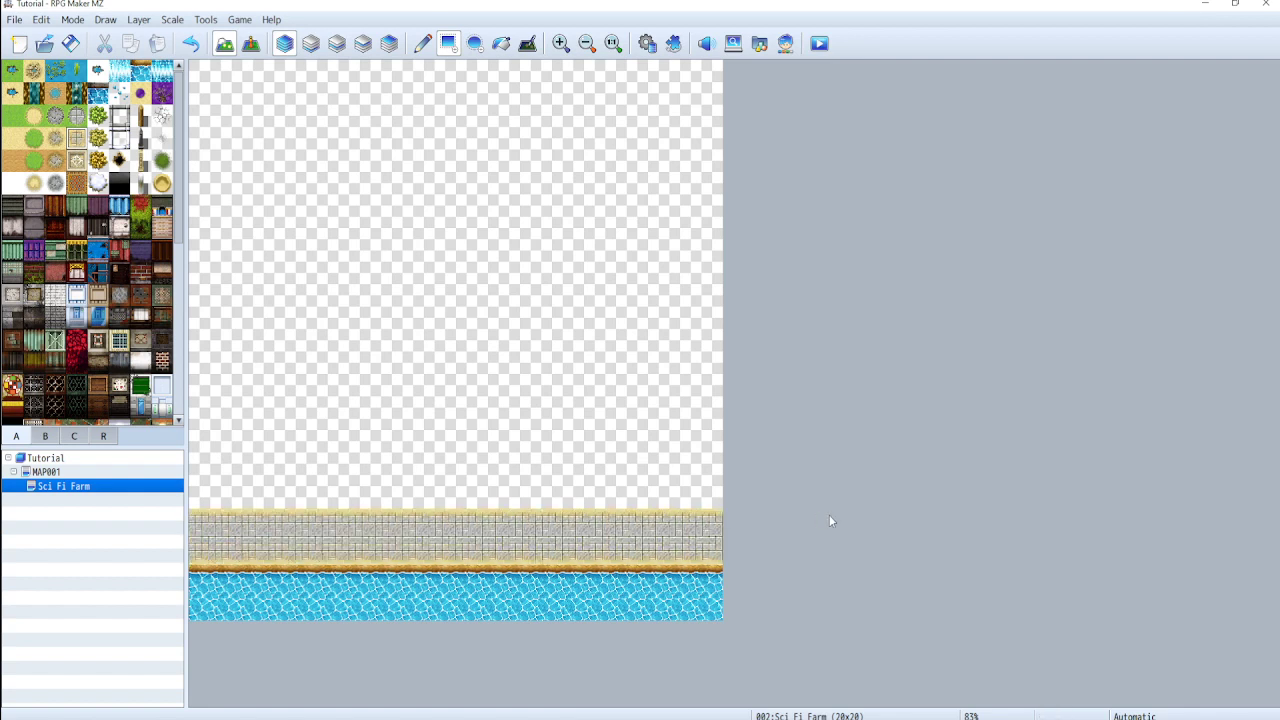
click(12, 116)
mouse_move(200, 497)
mouse_down()
mouse_move(462, 430)
mouse_move(706, 414)
mouse_up()
Add a water strip, fill the top with Wall C stone, and paint a light wall-top row
drag(309, 211, 706, 244)
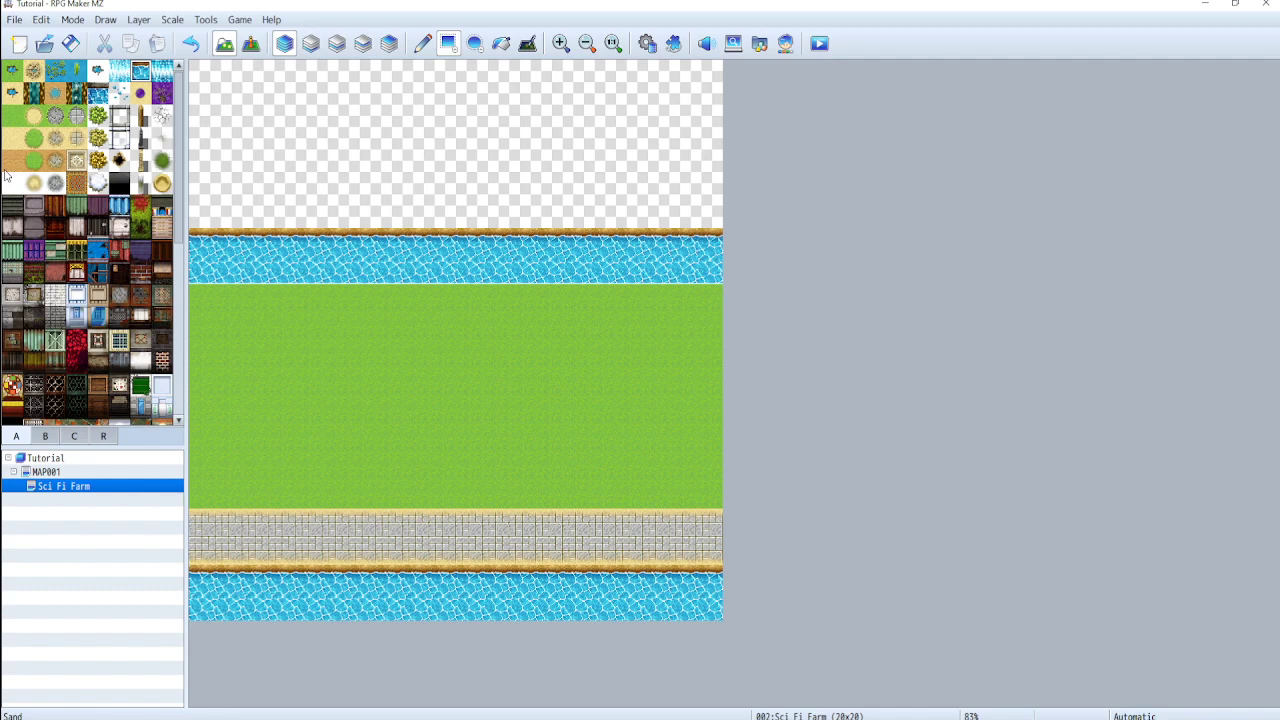
scroll(57, 292, down, 1)
click(57, 292)
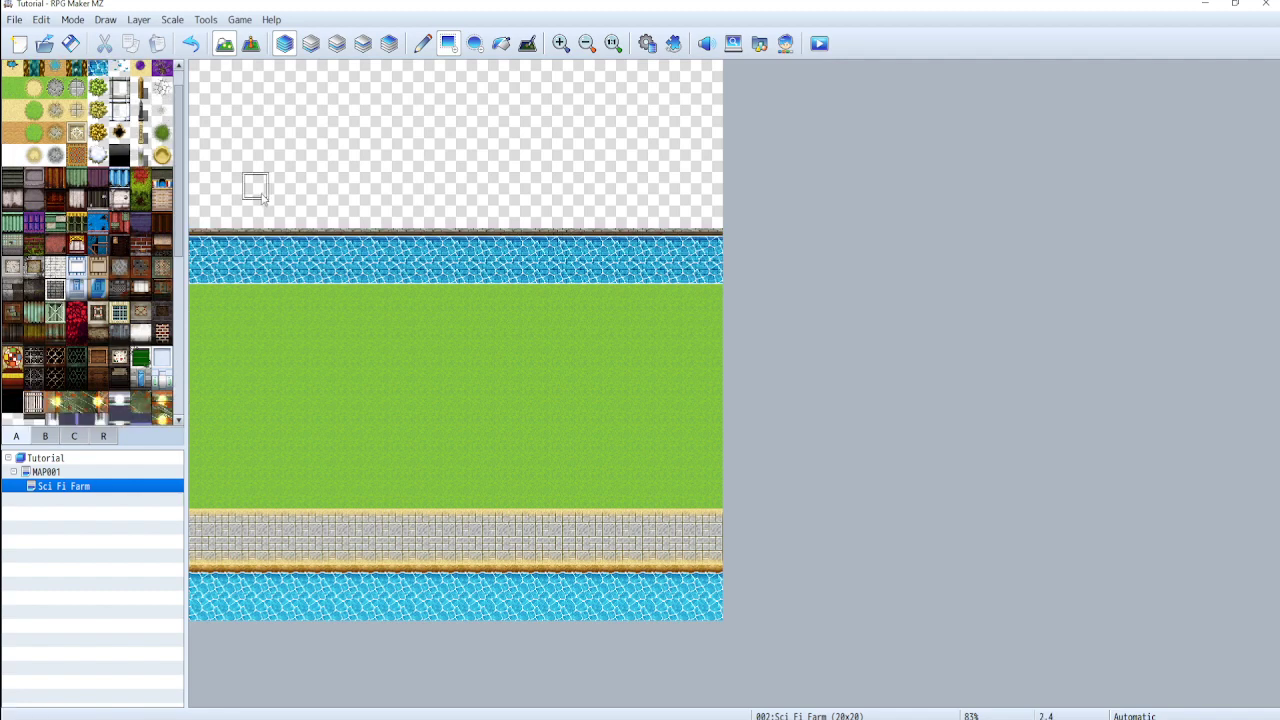
drag(192, 224, 712, 107)
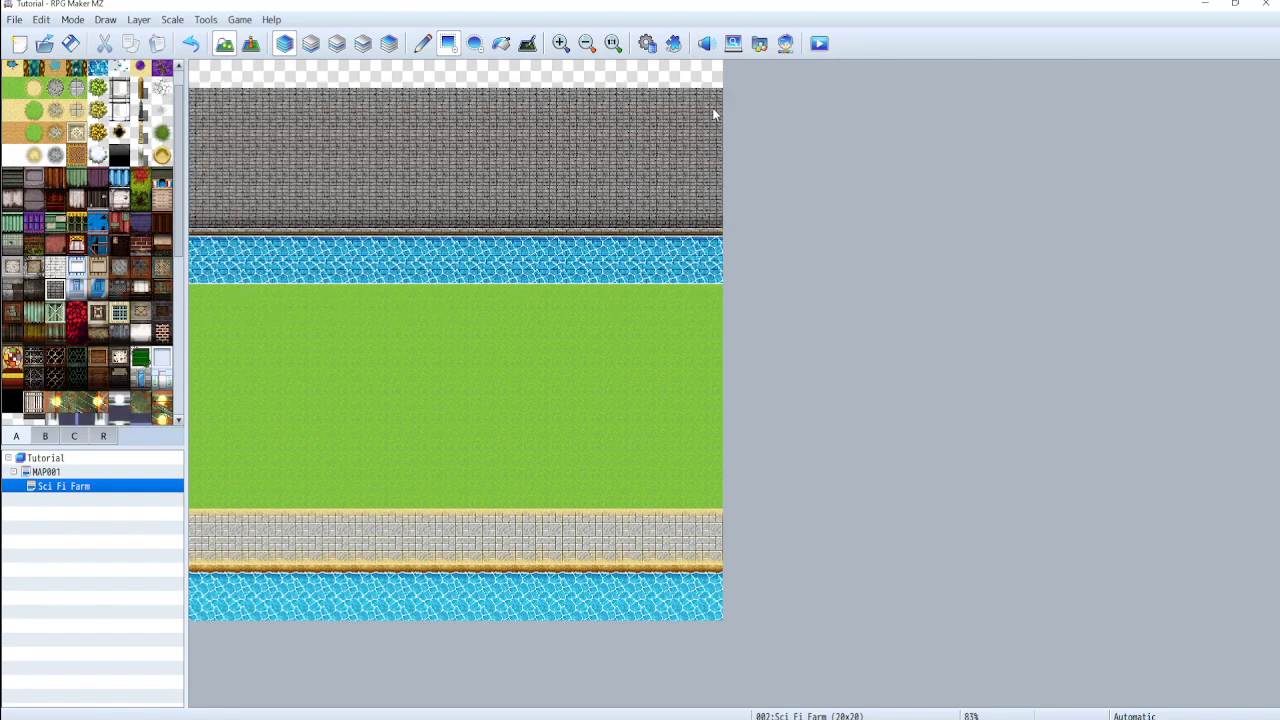
click(57, 270)
drag(200, 73, 714, 74)
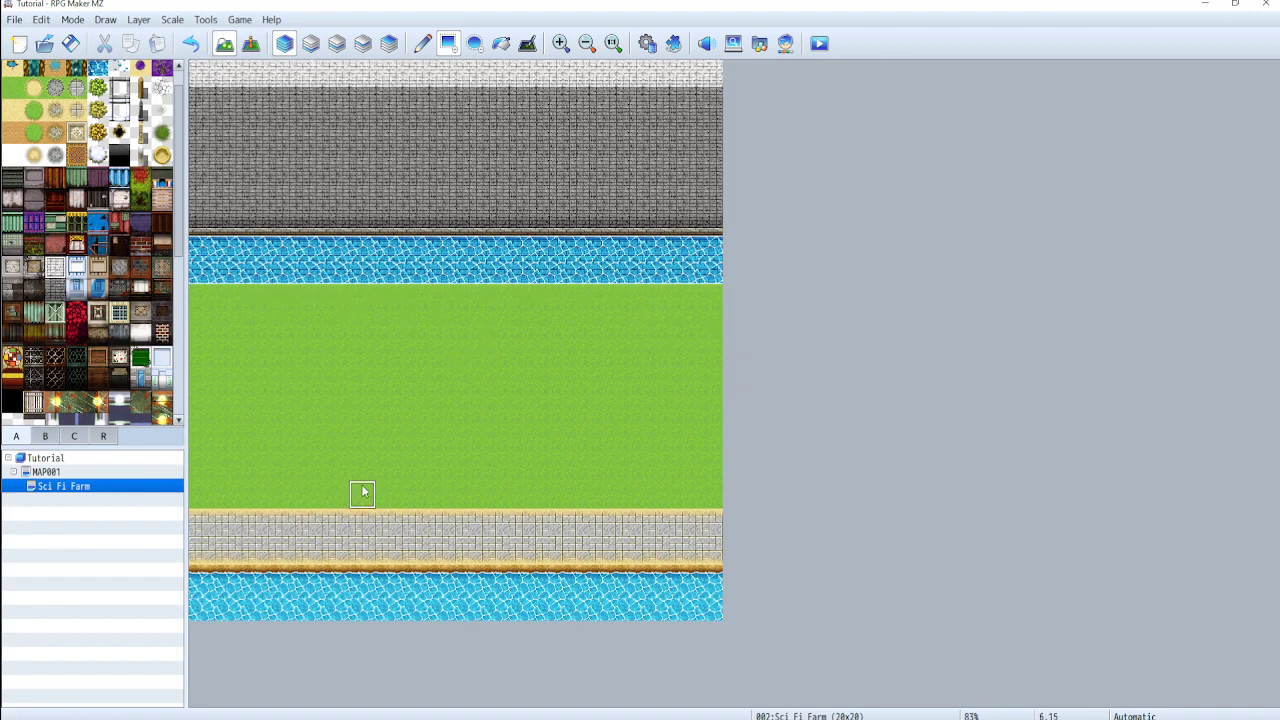
Paint a block of the green Roof D (Barracks) tile in the middle of the grass field
scroll(110, 318, up, 1)
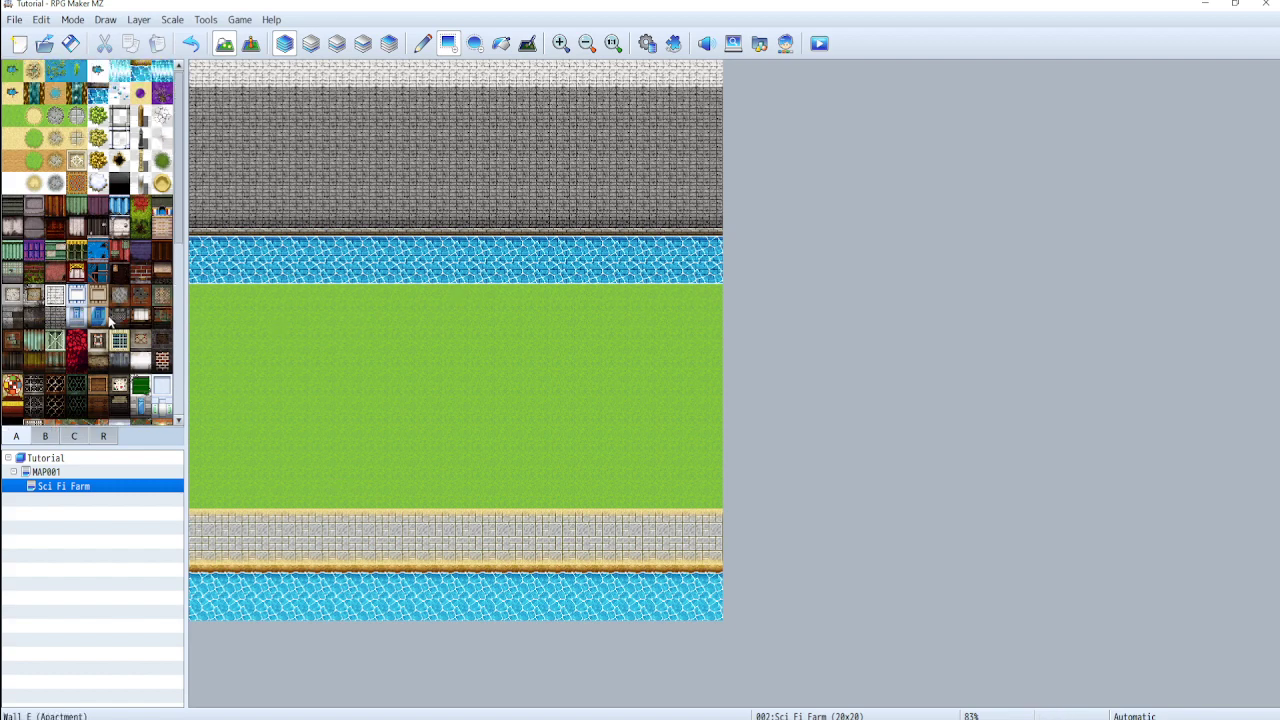
scroll(110, 318, down, 1)
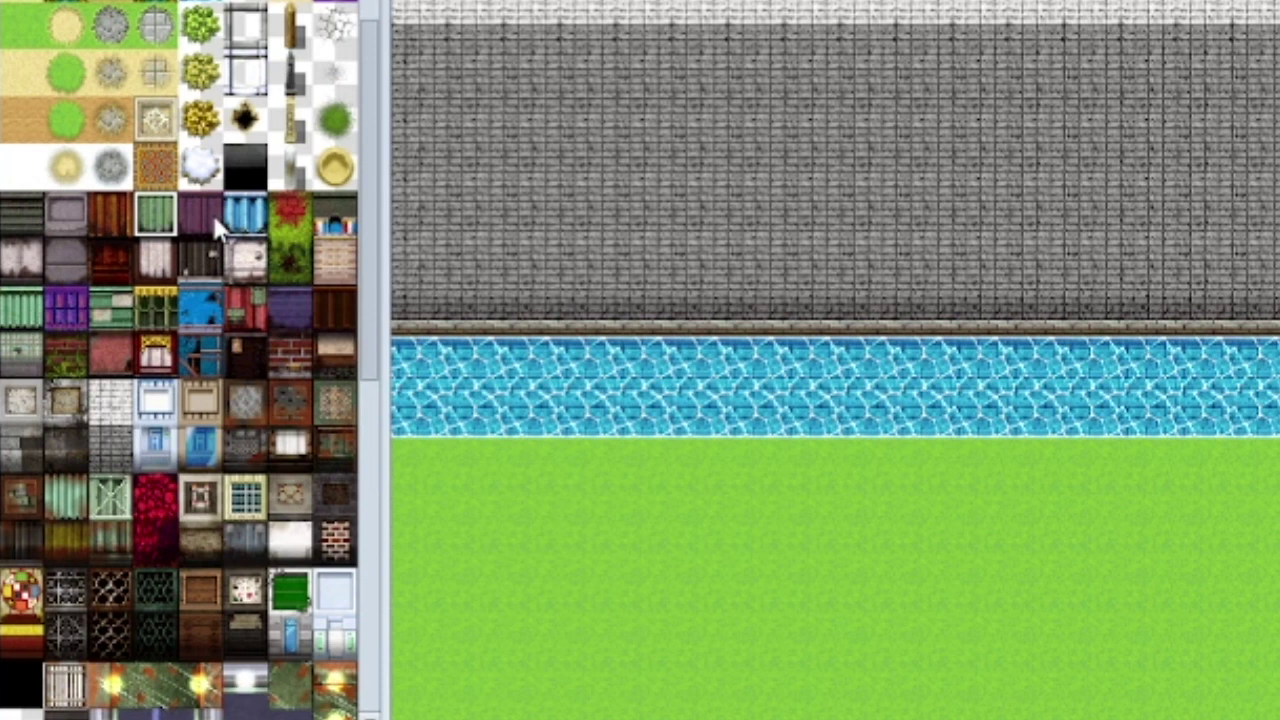
click(295, 230)
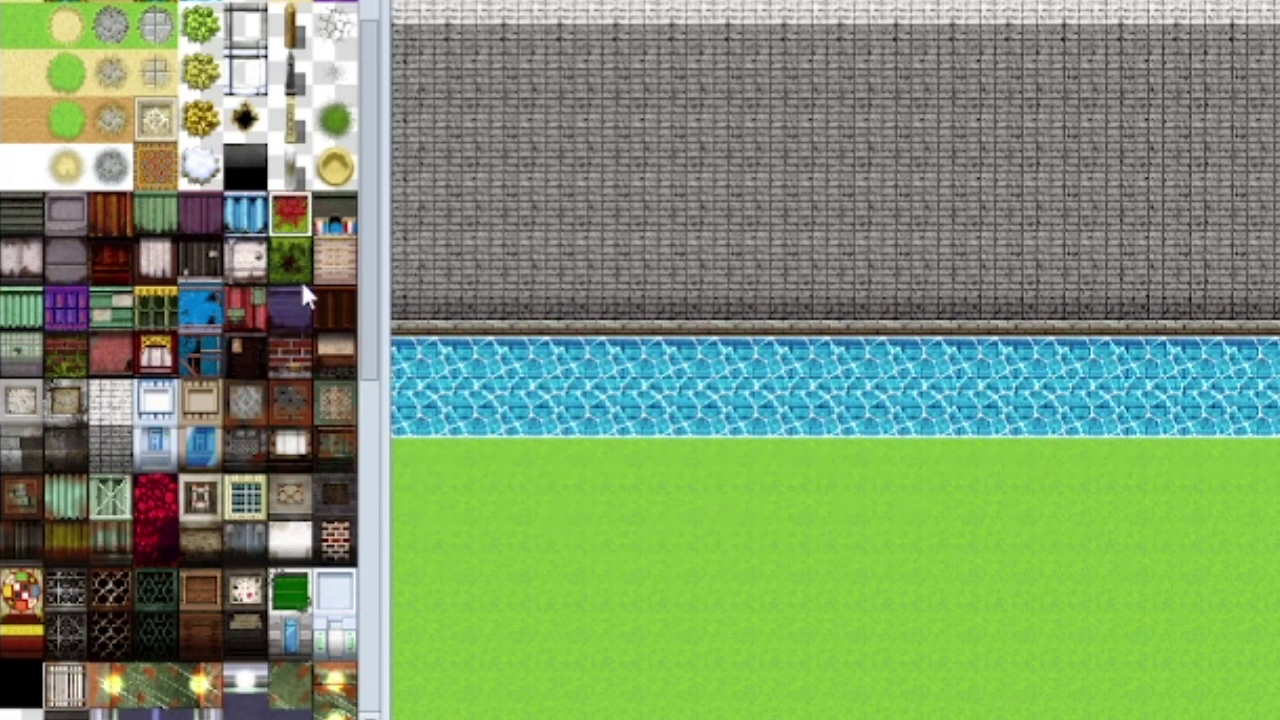
drag(12, 212, 367, 206)
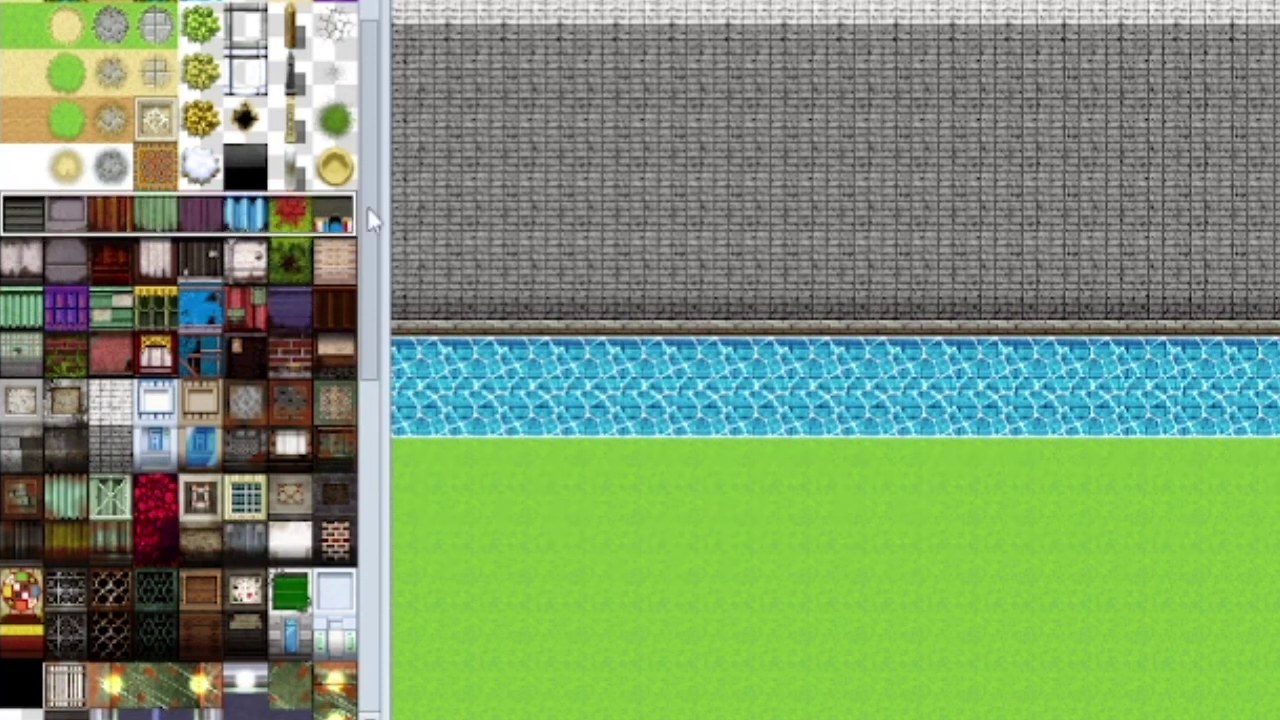
drag(333, 260, 20, 266)
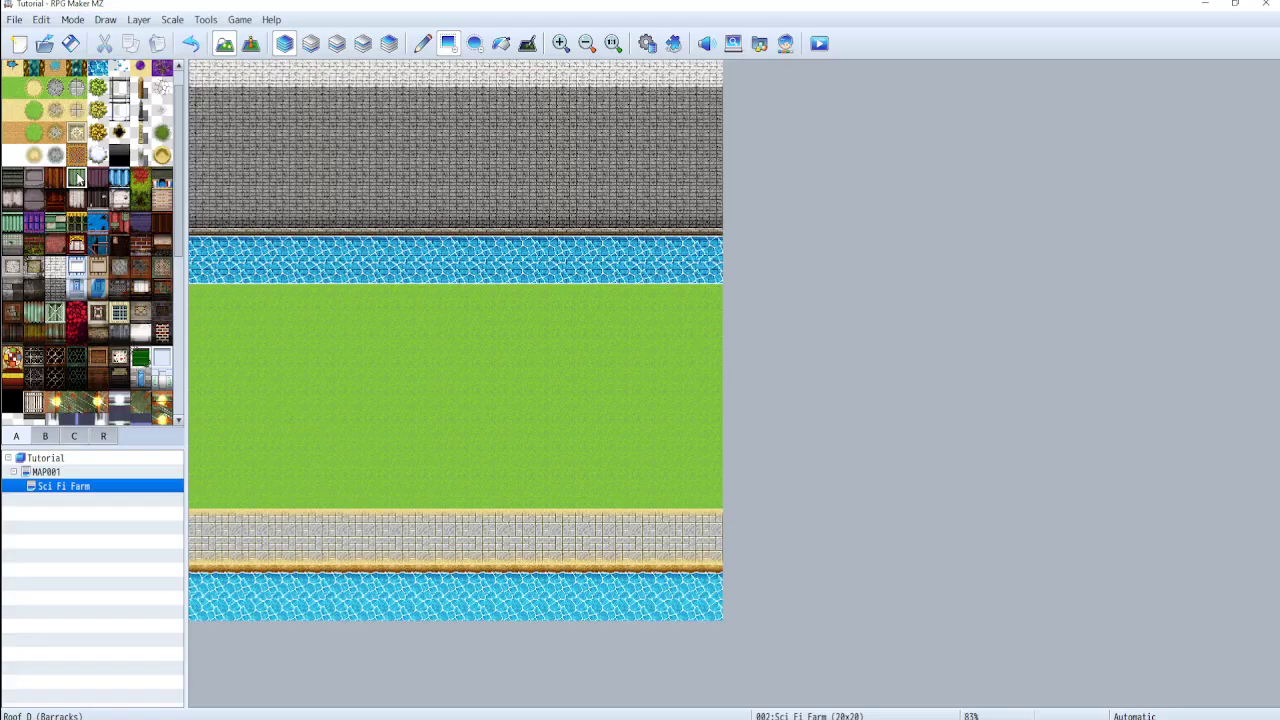
drag(848, 583, 1062, 675)
drag(518, 410, 551, 412)
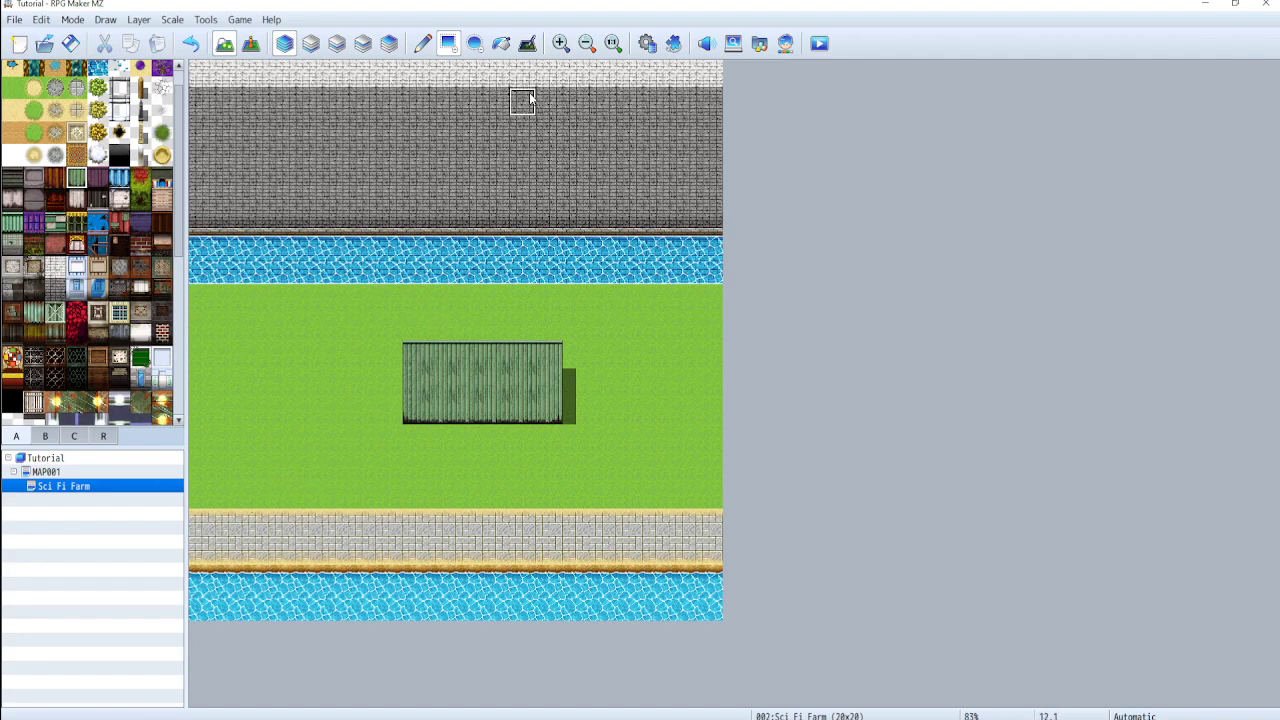
In the 0005 SF Outside tileset, cycle a tile's passage through star, circle and impassable, then view page B
click(647, 44)
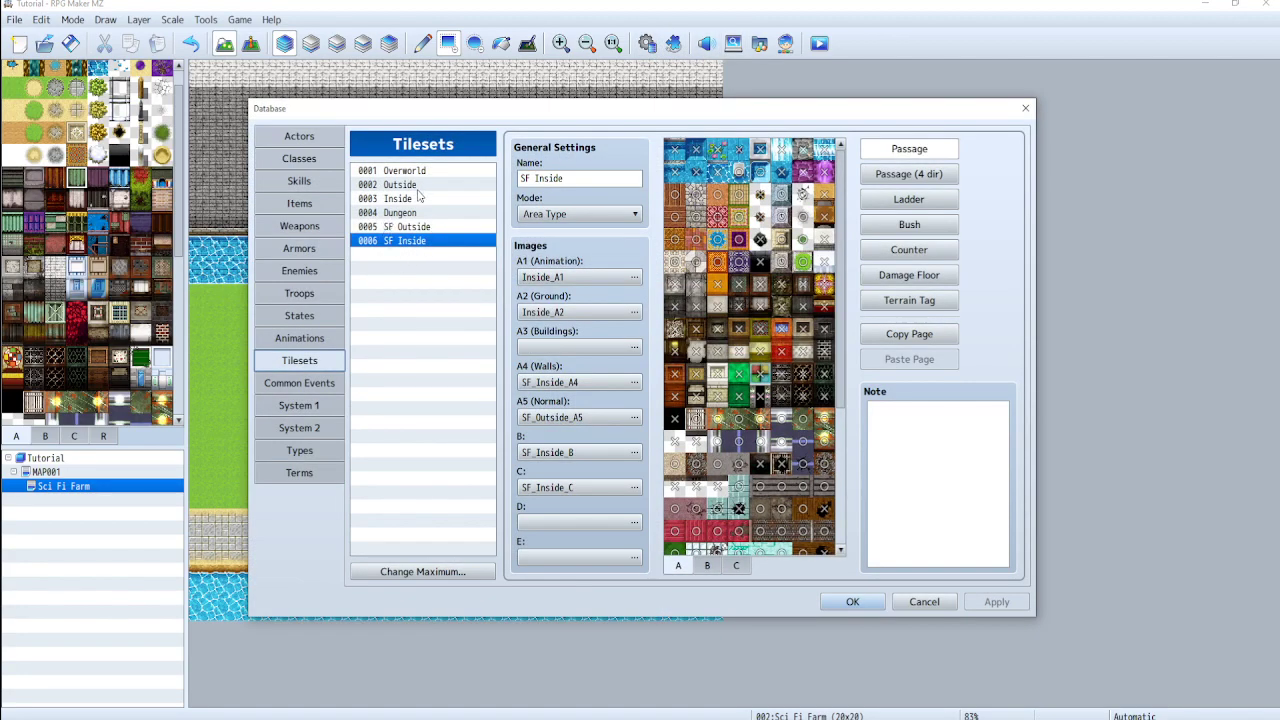
click(409, 227)
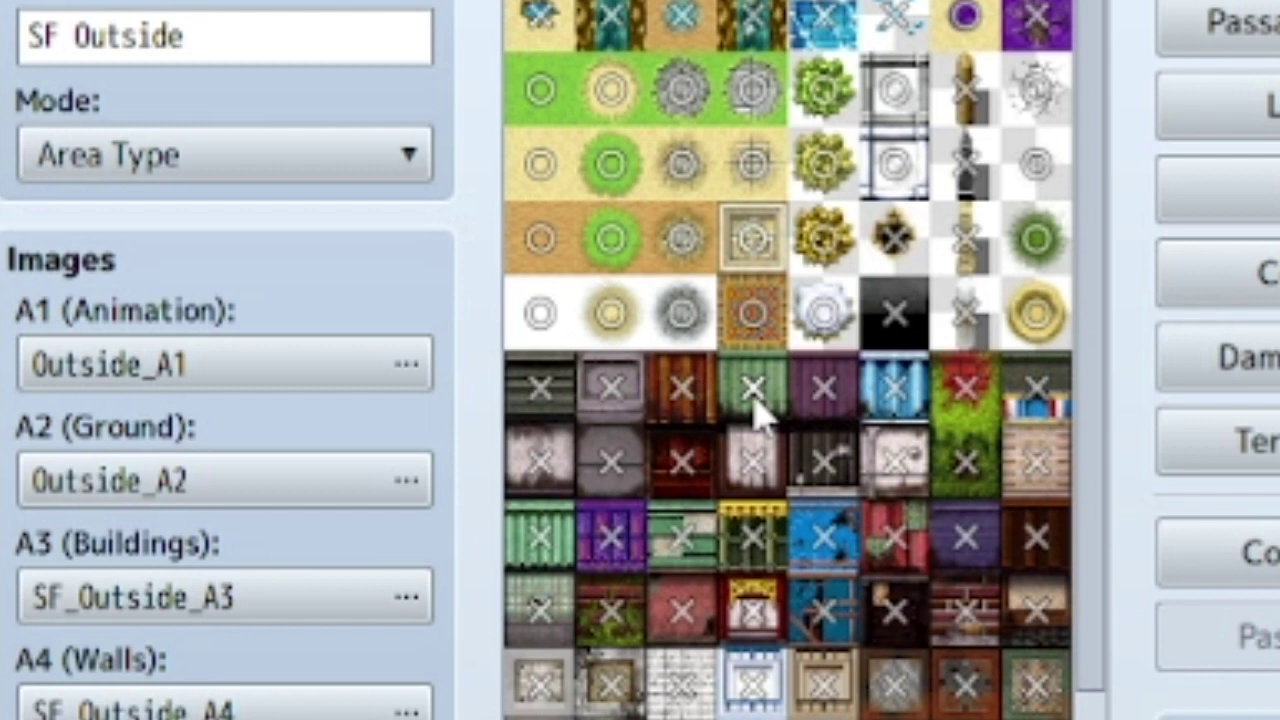
click(754, 401)
click(755, 405)
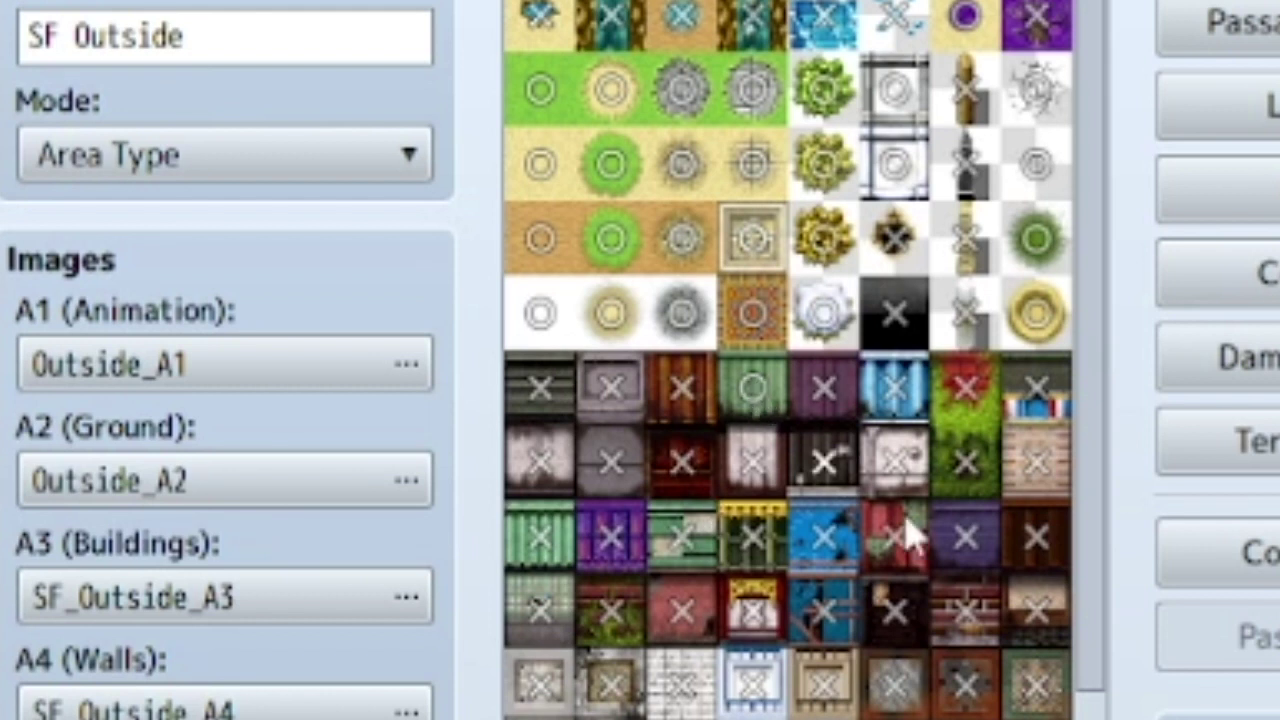
click(760, 408)
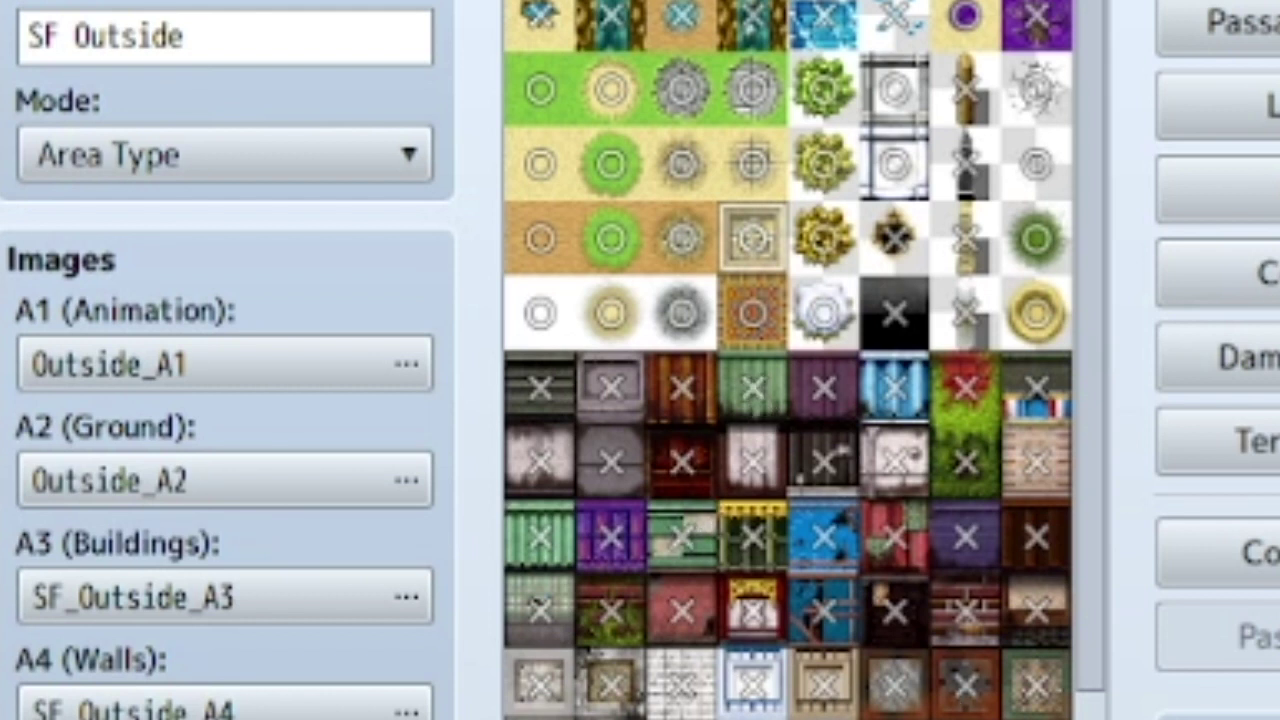
scroll(853, 383, down, 5)
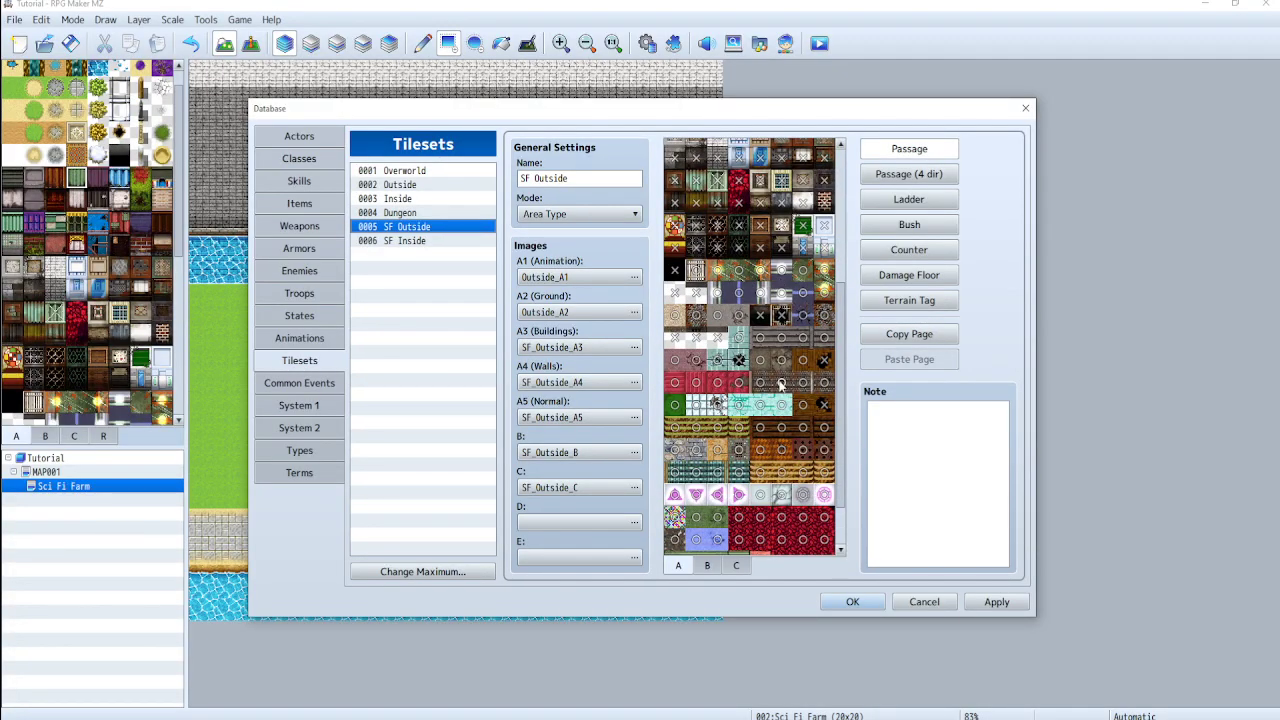
scroll(781, 383, up, 3)
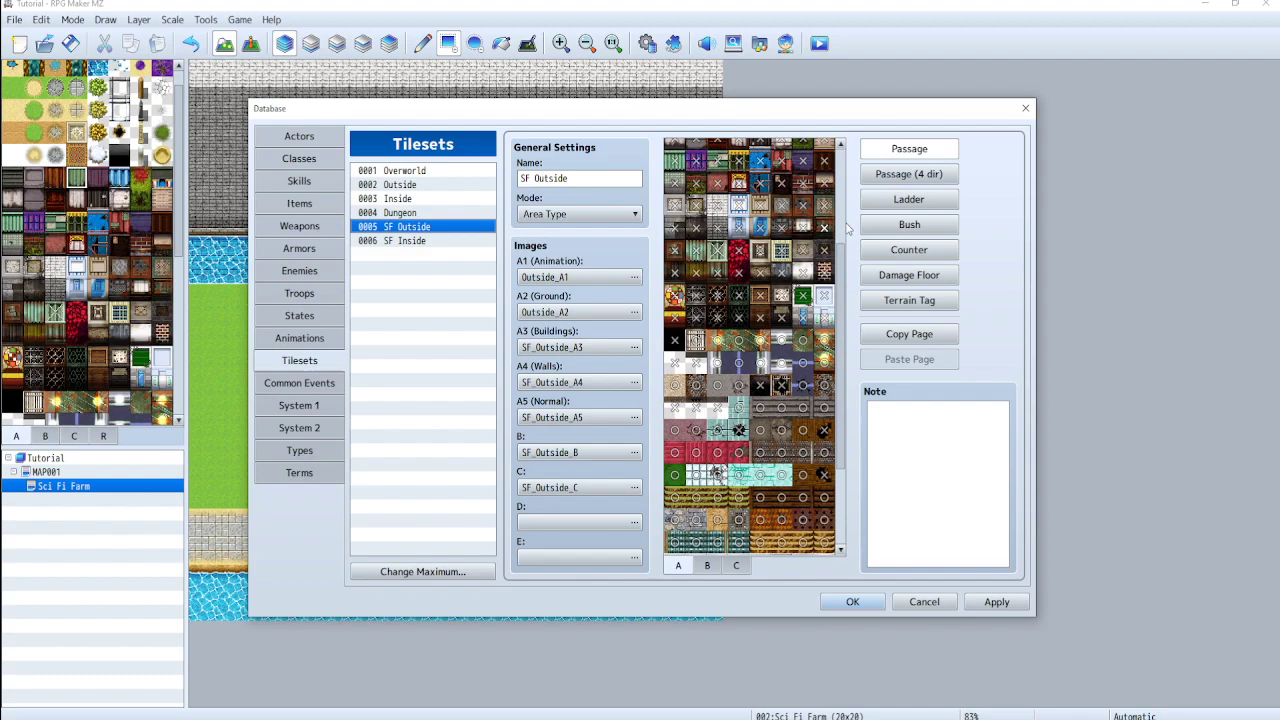
click(710, 566)
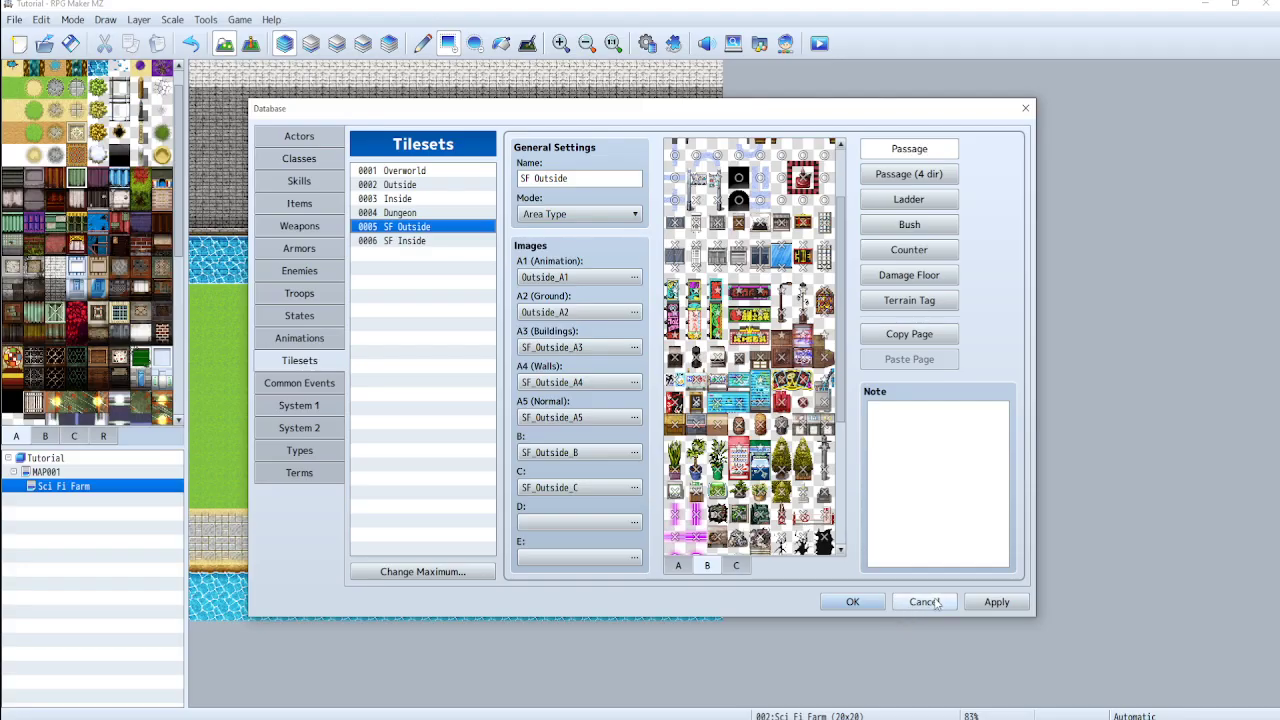
Paint the house as a pale wooden wall with a green roof above it
click(925, 602)
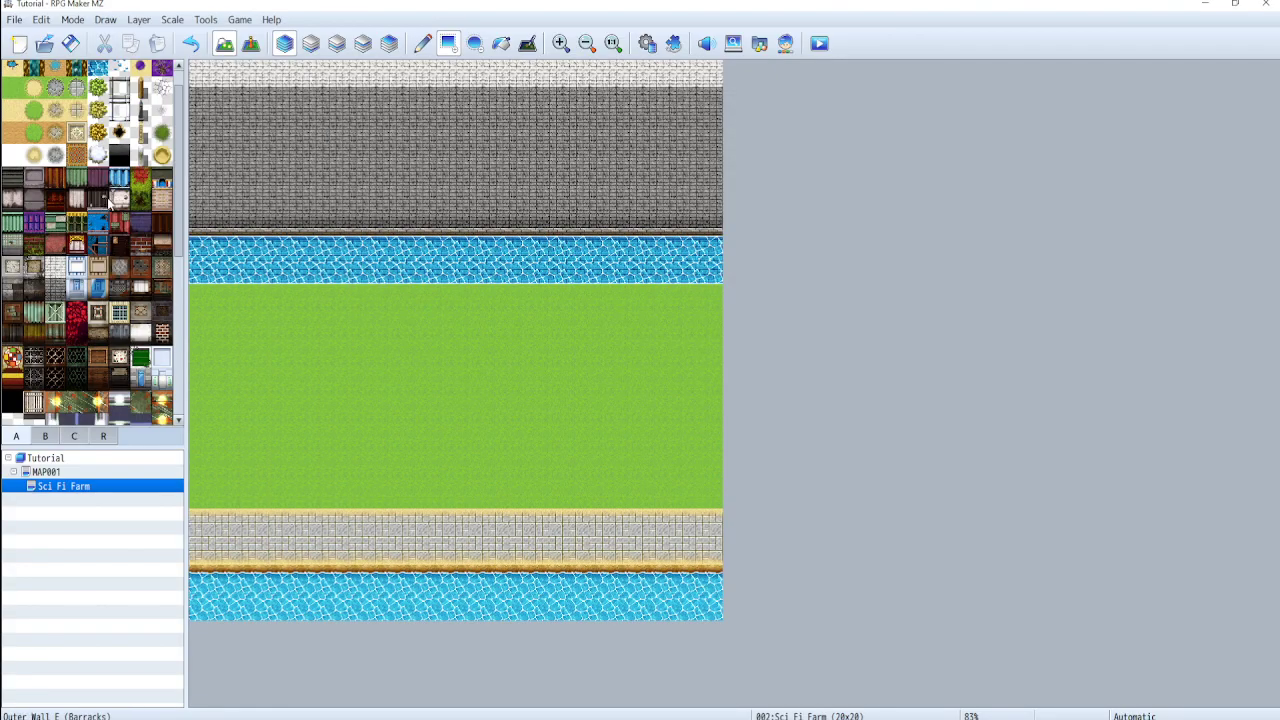
click(79, 200)
drag(365, 410, 530, 365)
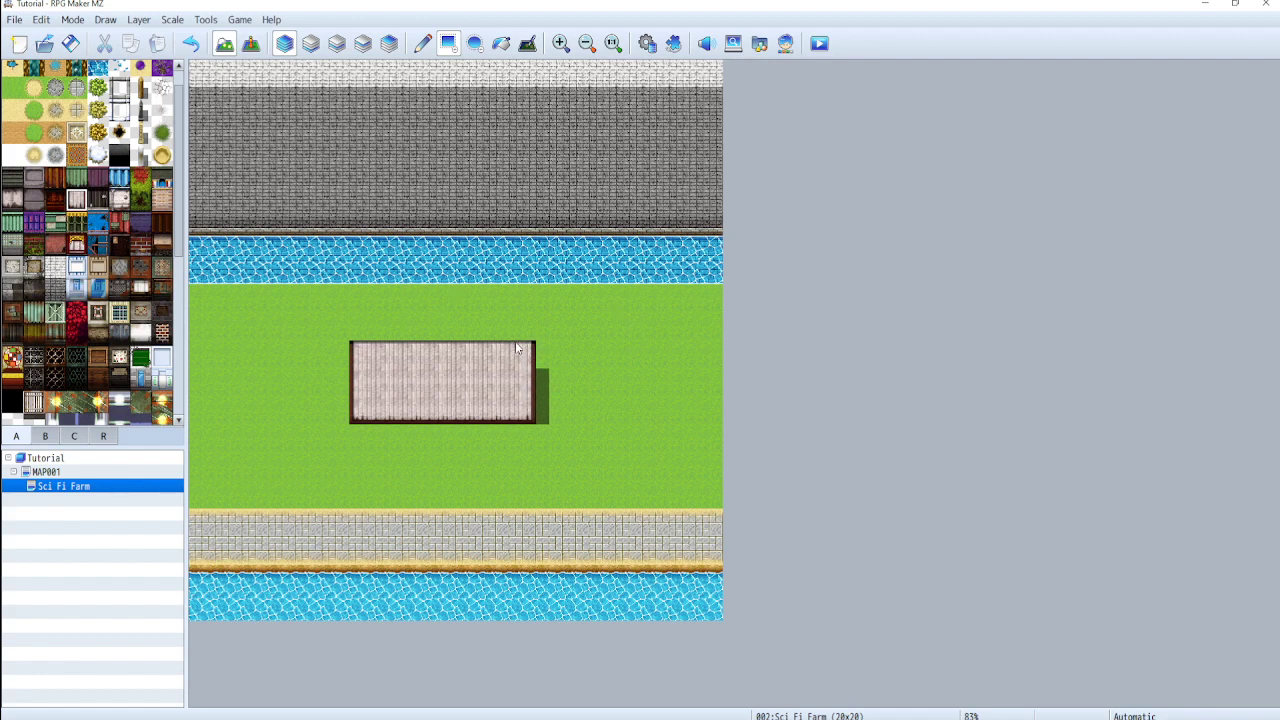
click(76, 178)
drag(388, 328, 529, 279)
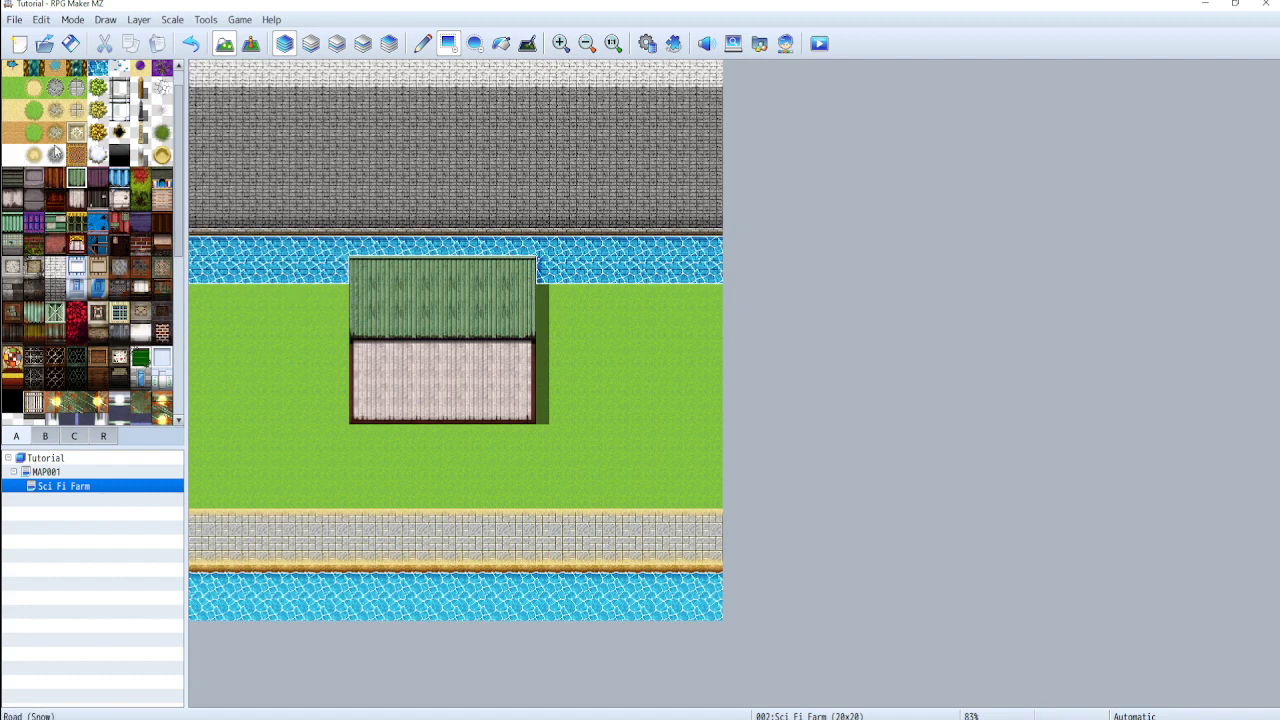
Lay a large rectangular sand patch to the right of the house
click(33, 88)
click(577, 353)
drag(585, 347, 688, 431)
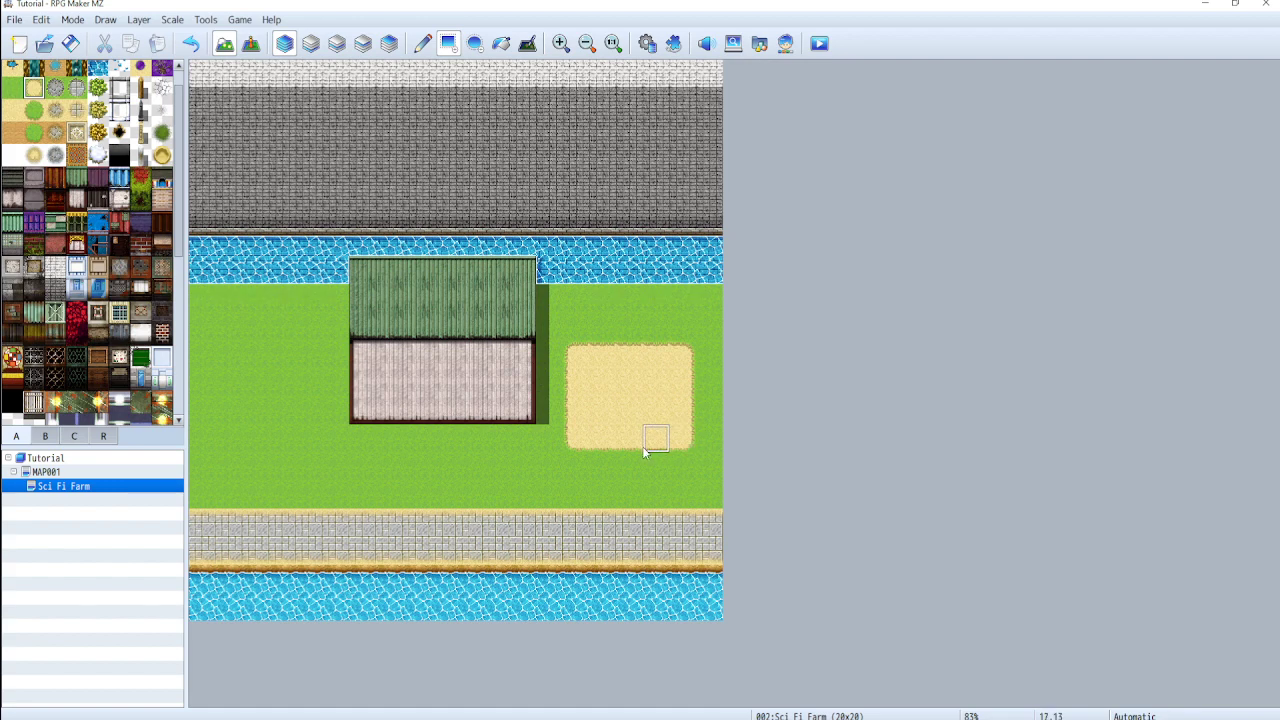
right_click(337, 250)
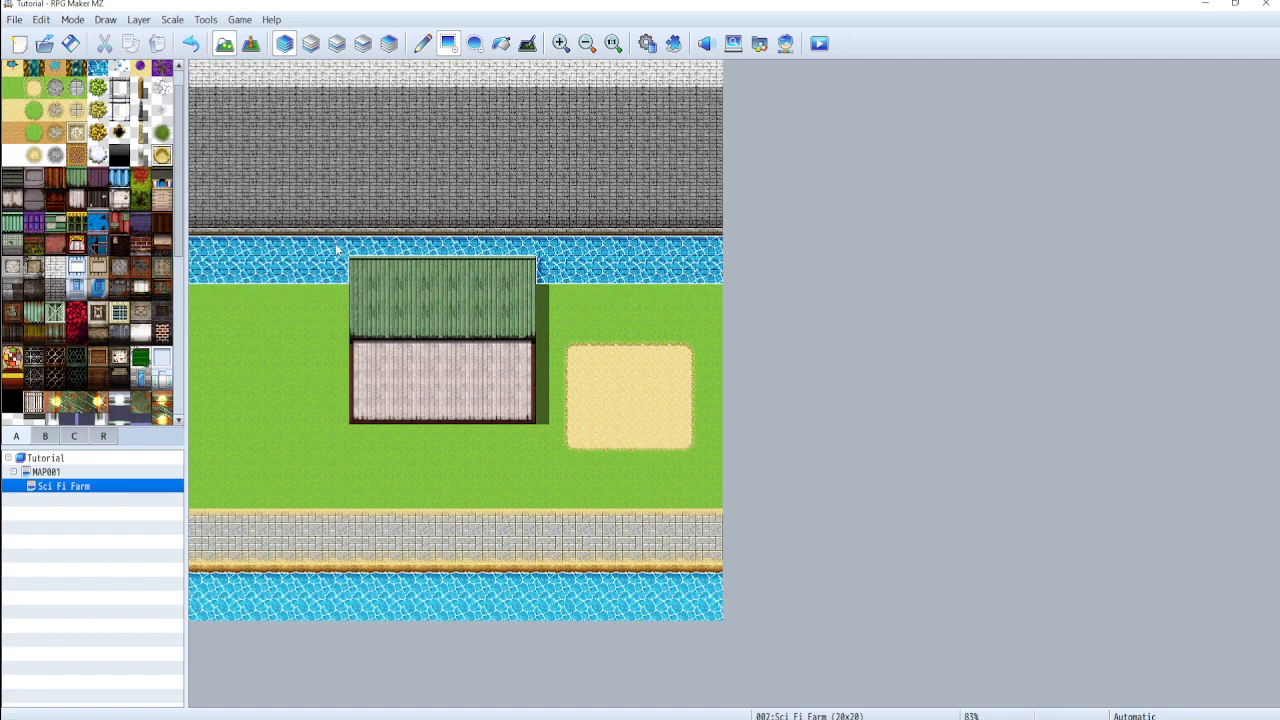
key(ctrl+z)
Place two oval capsule troughs on the sand plot
click(602, 384)
click(656, 384)
click(656, 411)
click(602, 411)
click(631, 378)
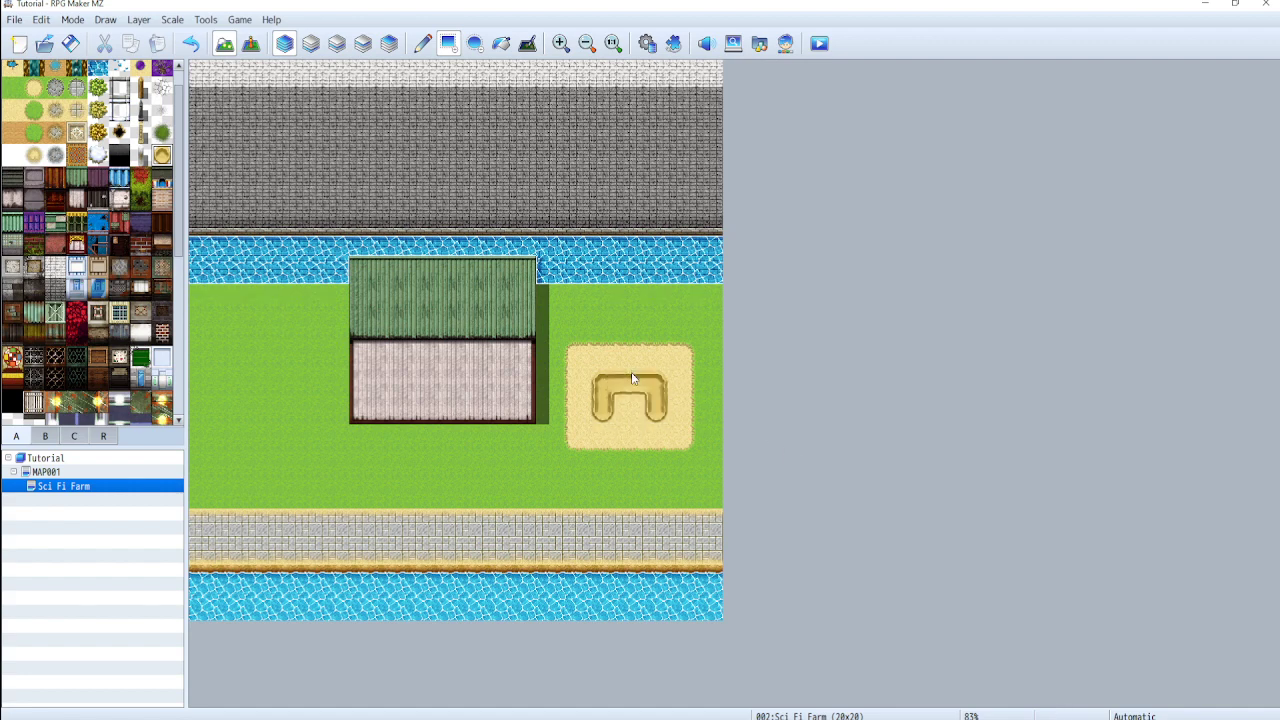
key(ctrl+z)
click(630, 390)
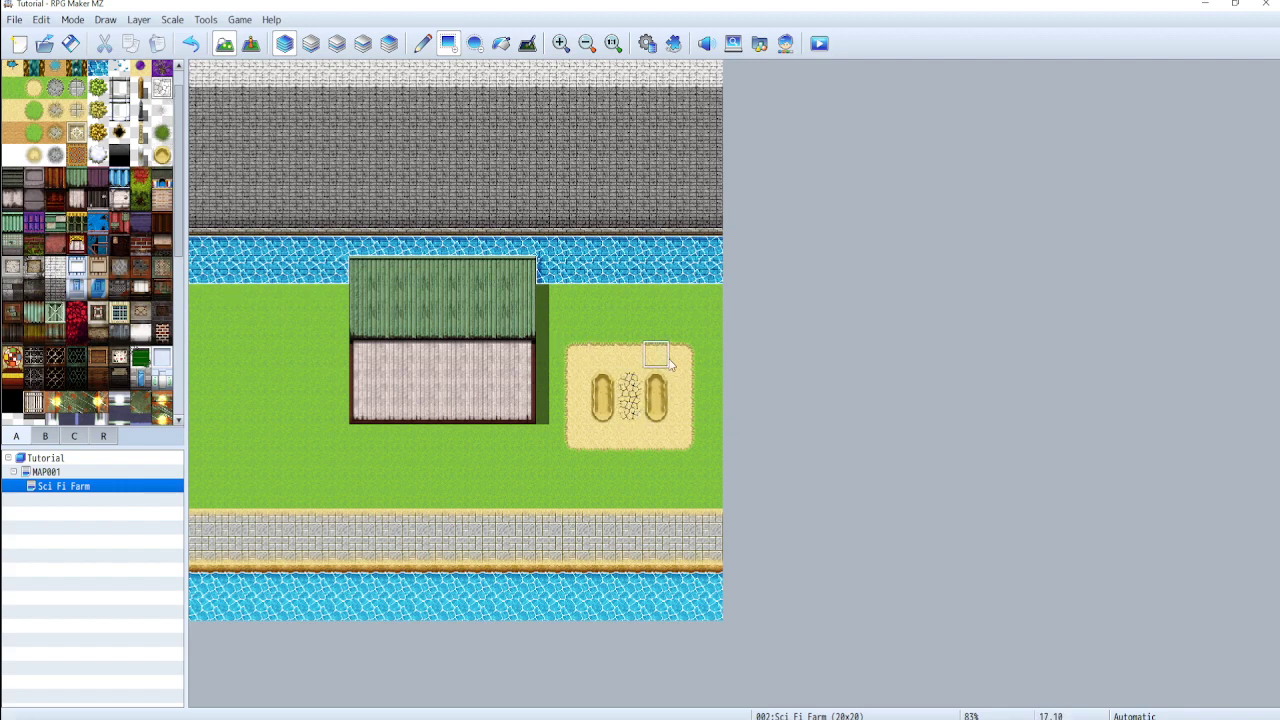
key(ctrl+z)
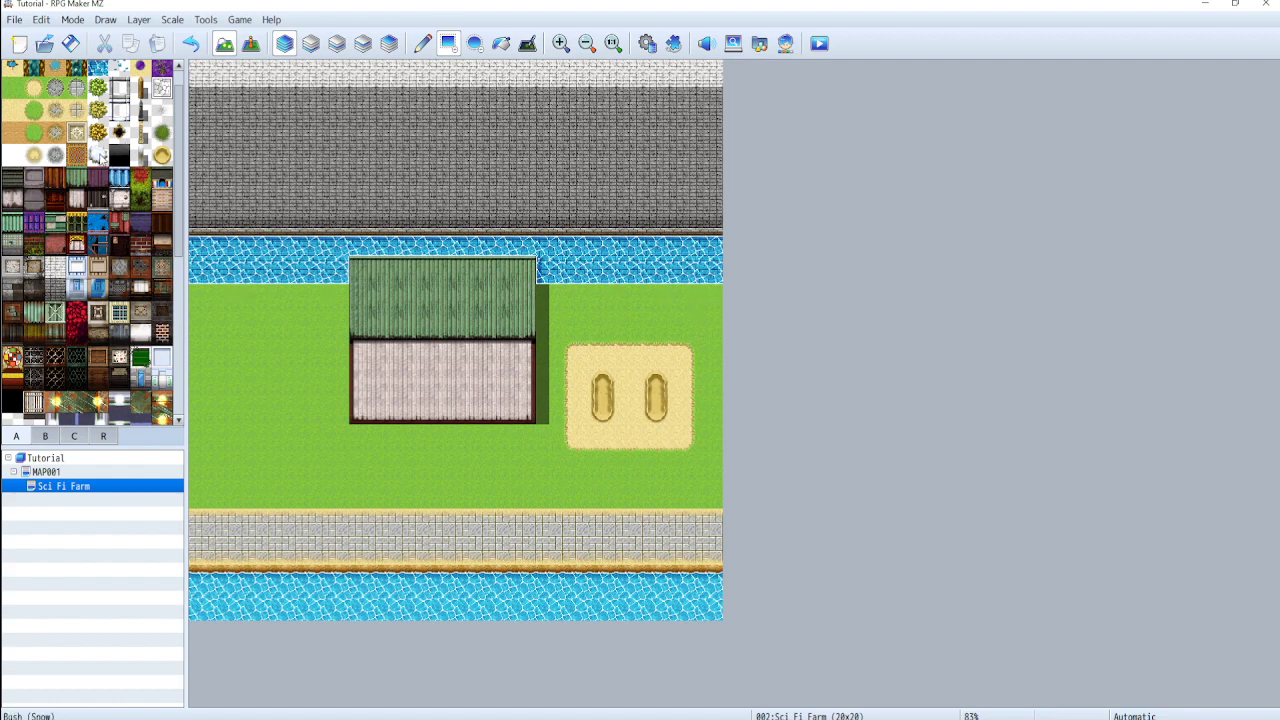
Add a blue wall annex left of the house with a beige wall block above it
click(98, 288)
drag(336, 382, 300, 354)
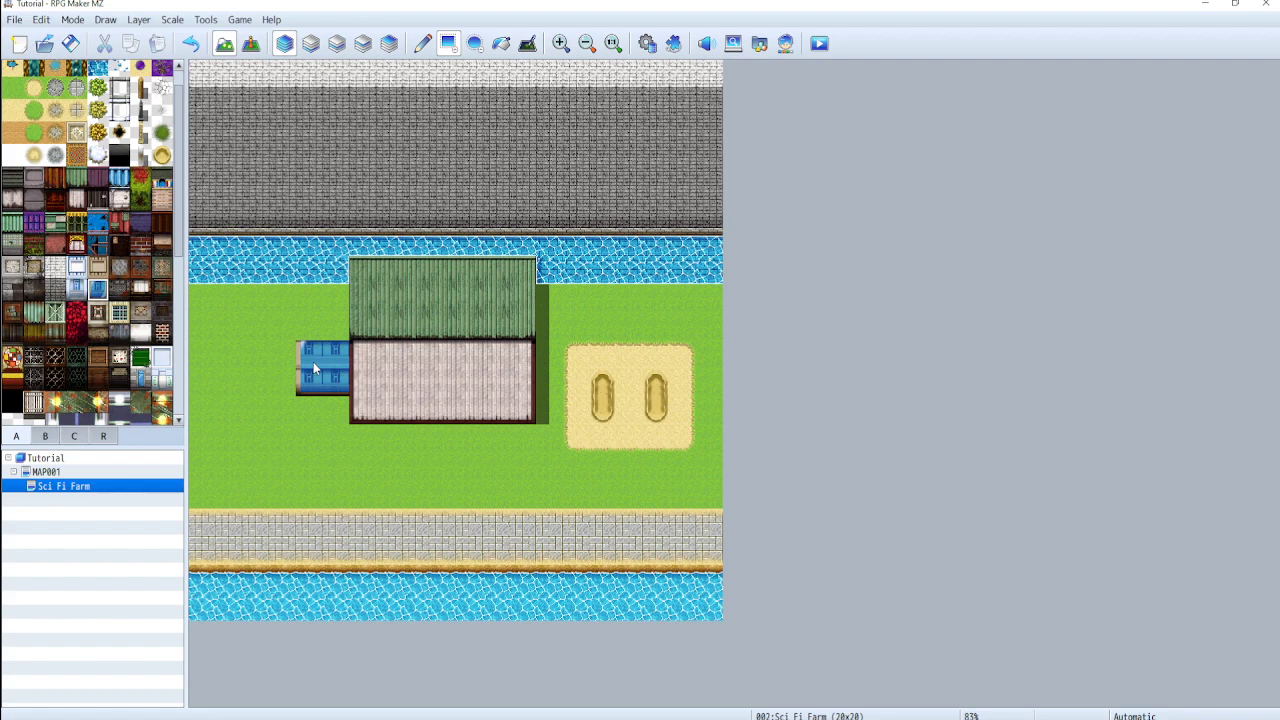
click(282, 354)
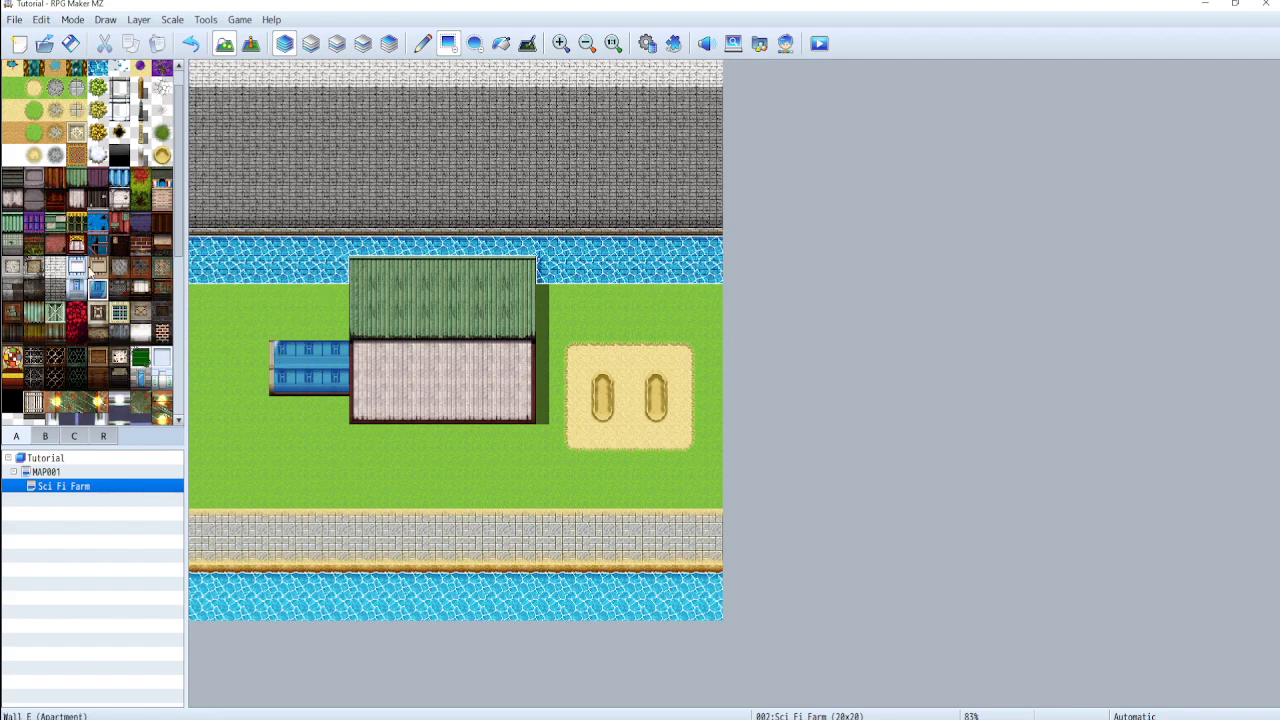
click(97, 270)
mouse_move(282, 325)
mouse_down()
mouse_move(336, 326)
mouse_move(340, 305)
mouse_move(340, 316)
mouse_up()
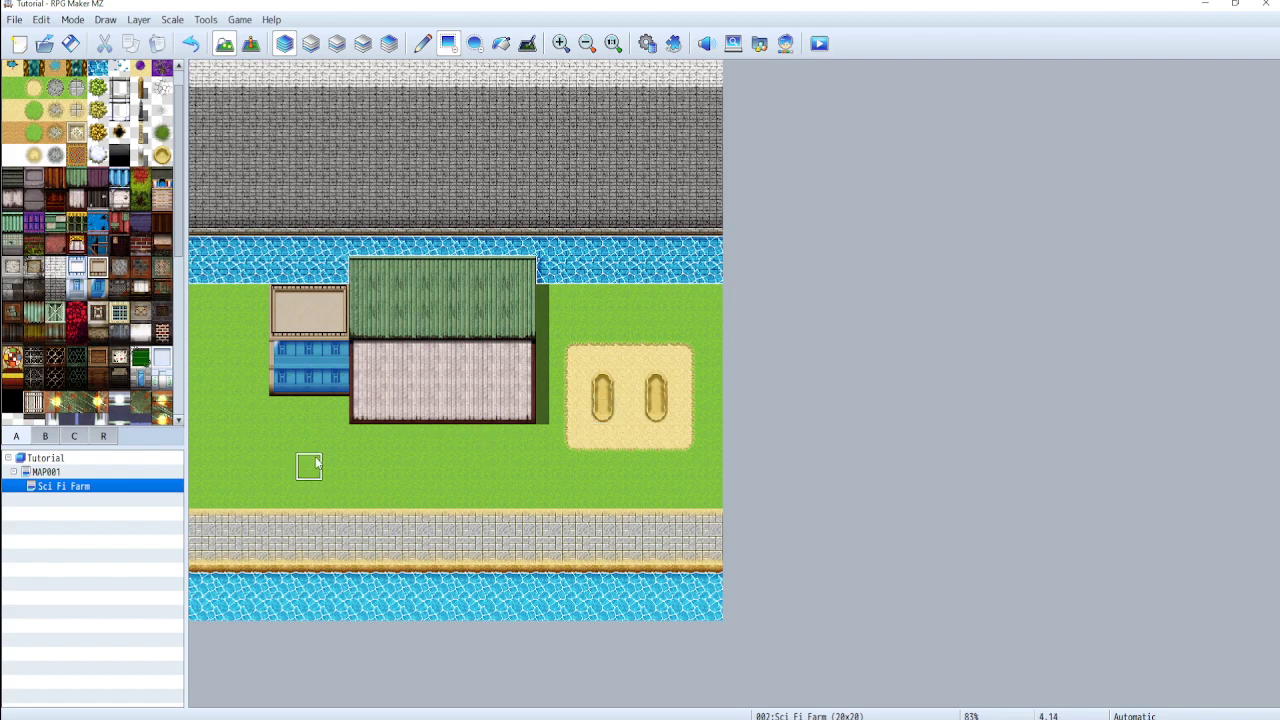
Place Chimney B objects on the green roof and the tan roof
click(45, 436)
scroll(57, 370, down, 3)
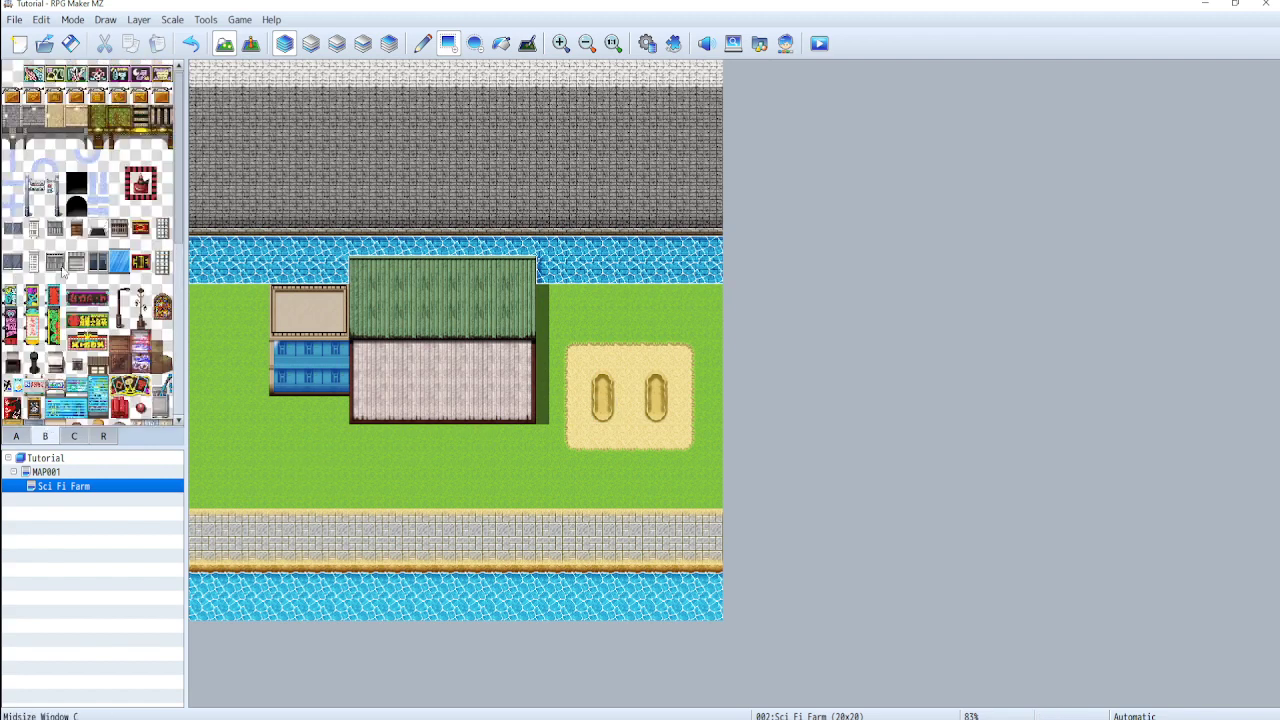
scroll(142, 337, down, 2)
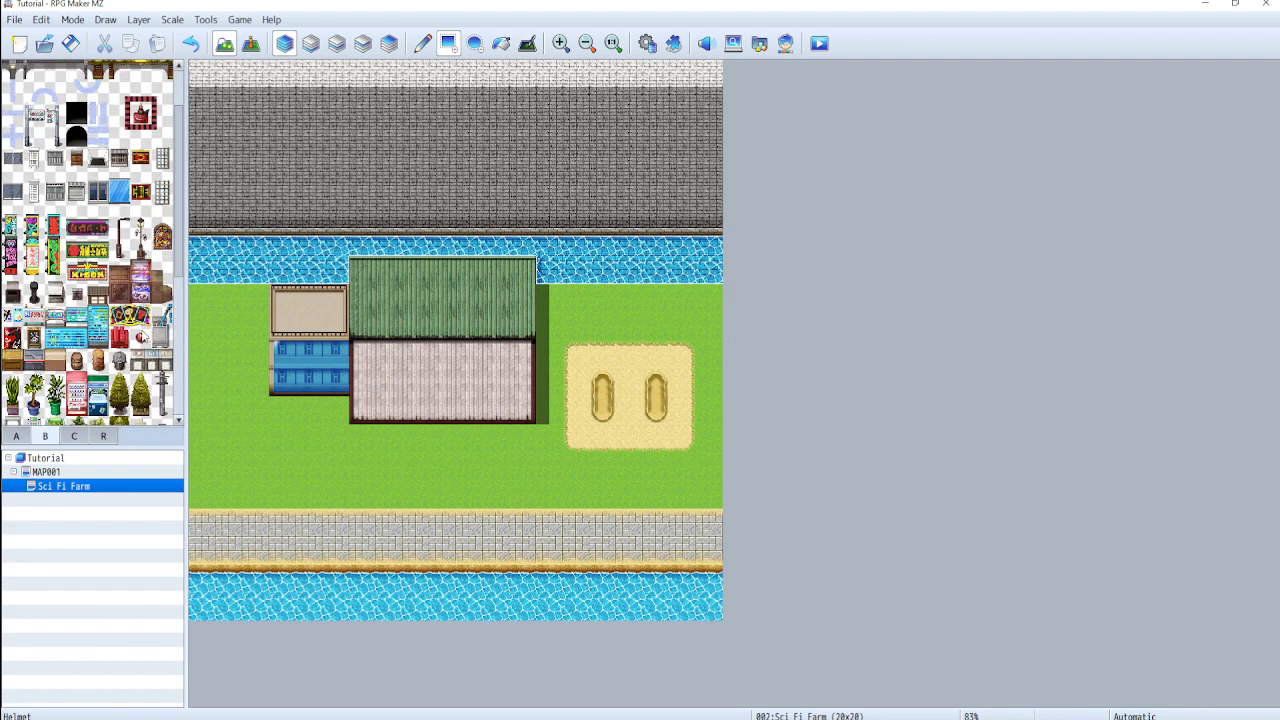
click(33, 292)
click(522, 300)
click(309, 300)
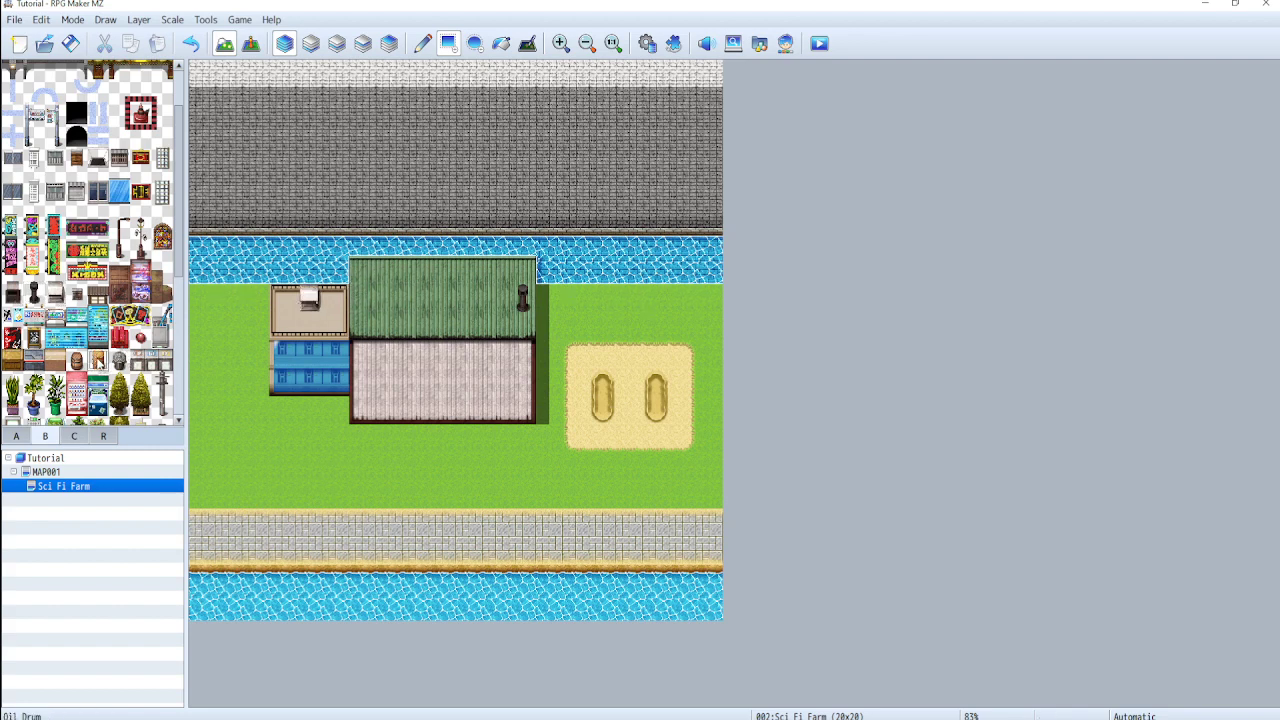
Stack two barrels beside the annex and put a trash can below the house
click(283, 410)
click(283, 438)
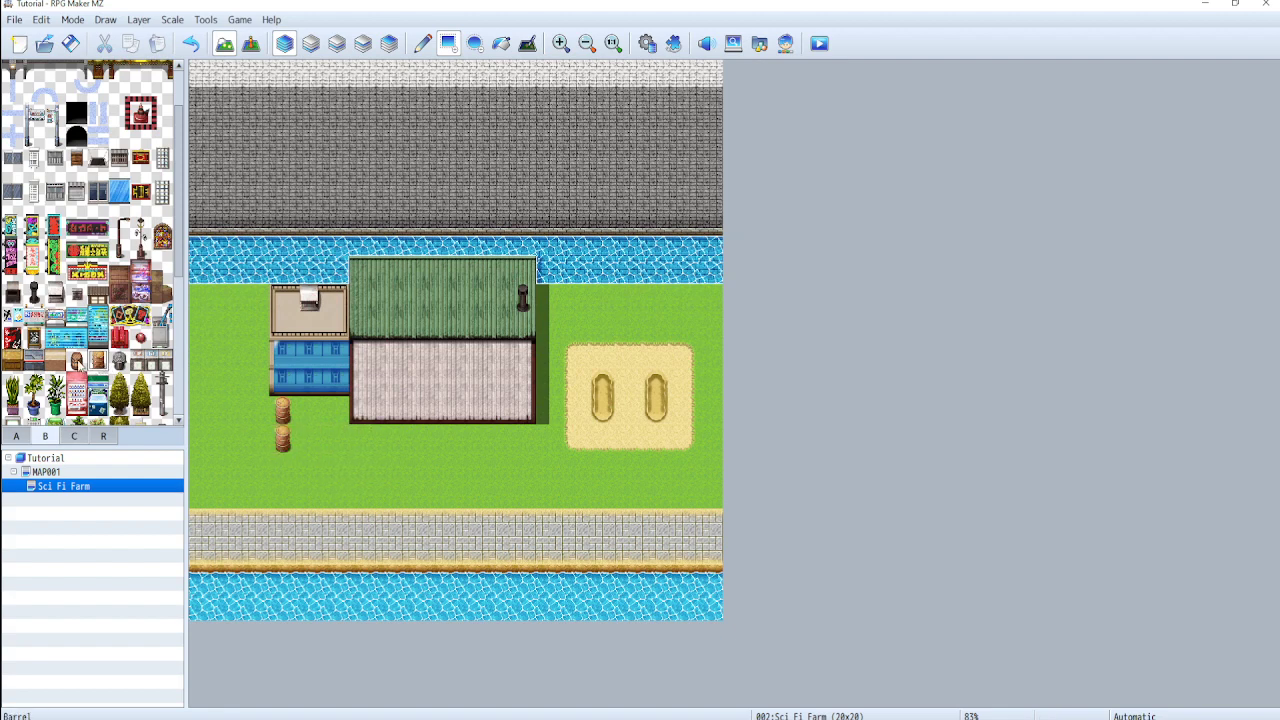
click(119, 361)
click(523, 440)
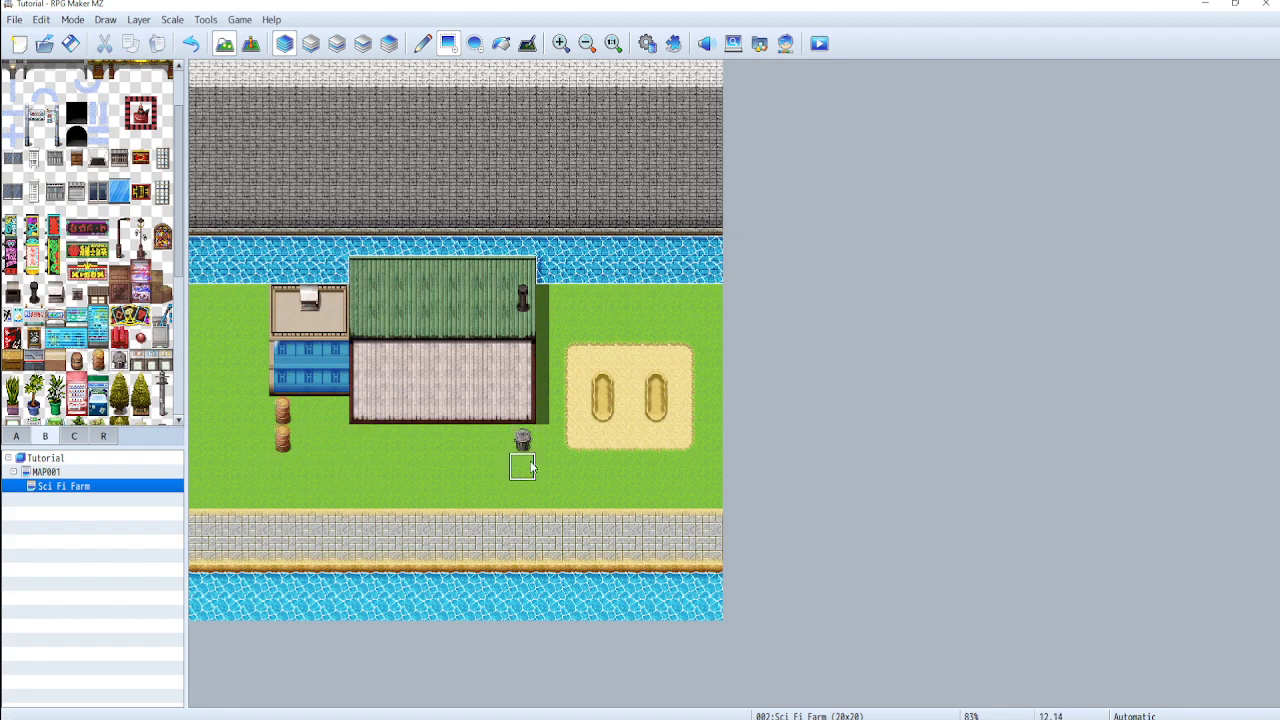
scroll(38, 398, down, 4)
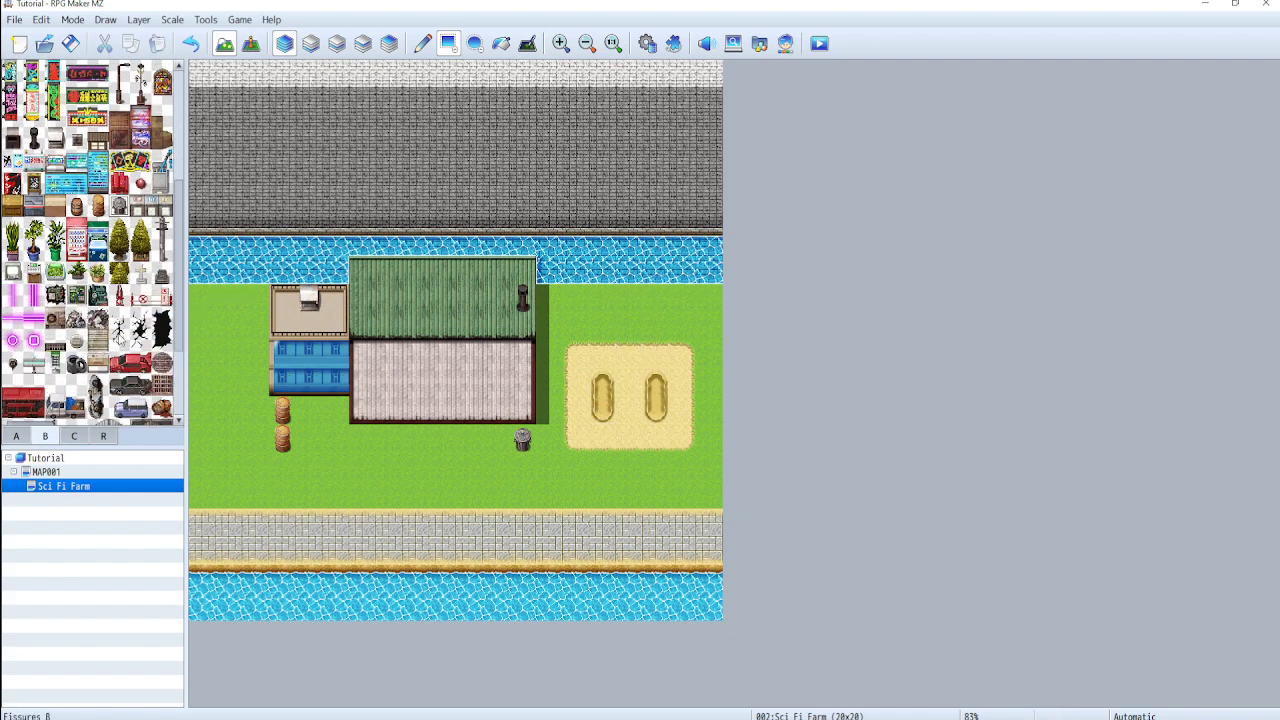
scroll(58, 320, down, 3)
scroll(58, 320, down, 3)
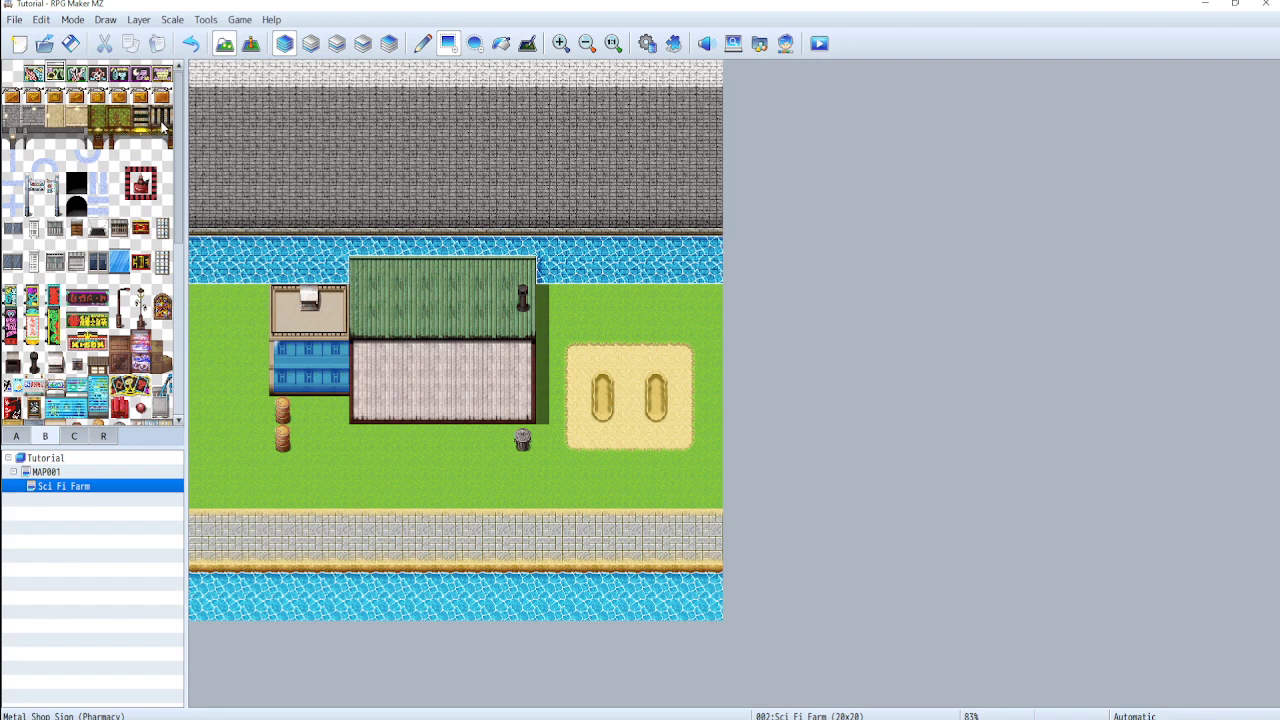
Put a sci-fi sign and two windows on the house wall, then select the black Entrance tile
click(55, 73)
click(496, 359)
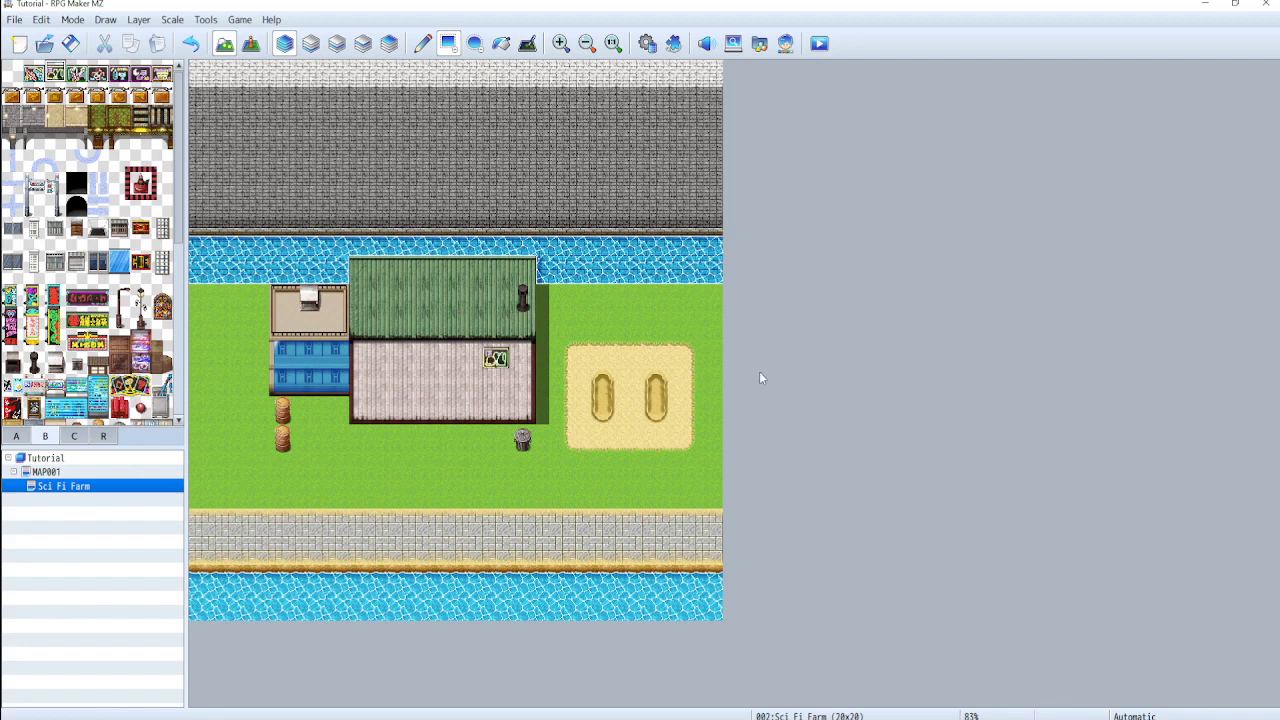
click(97, 258)
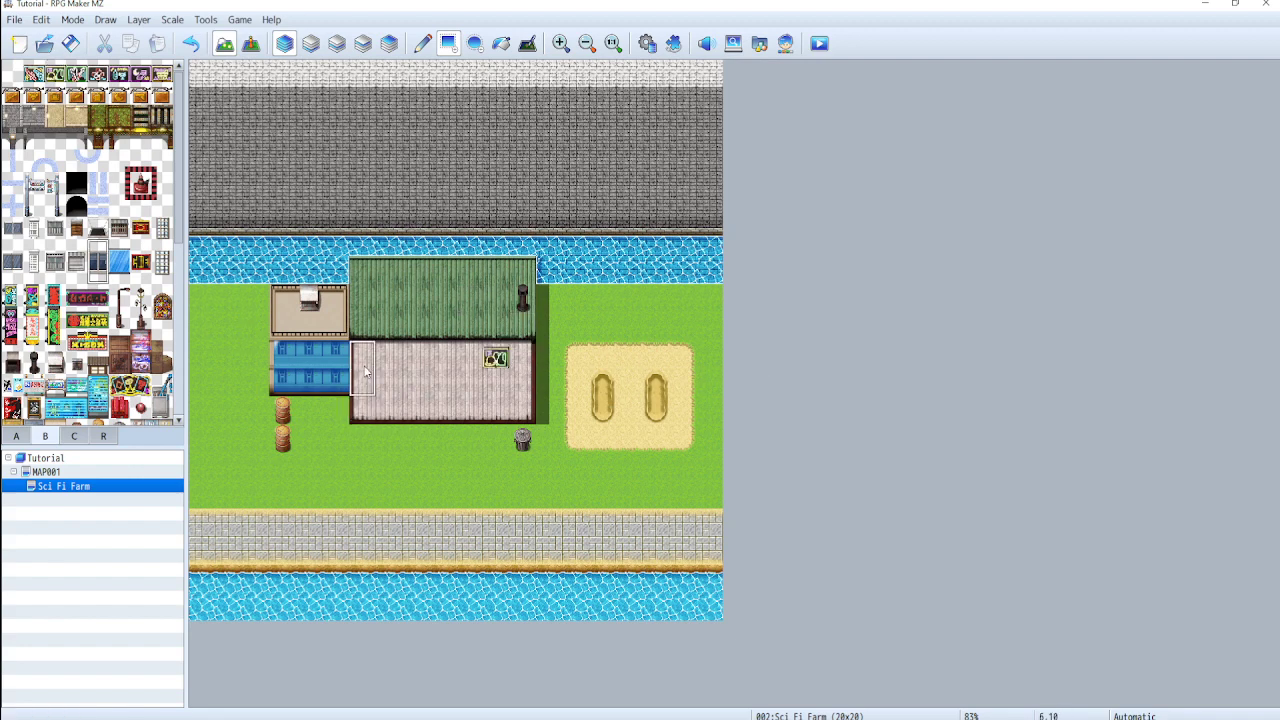
click(364, 370)
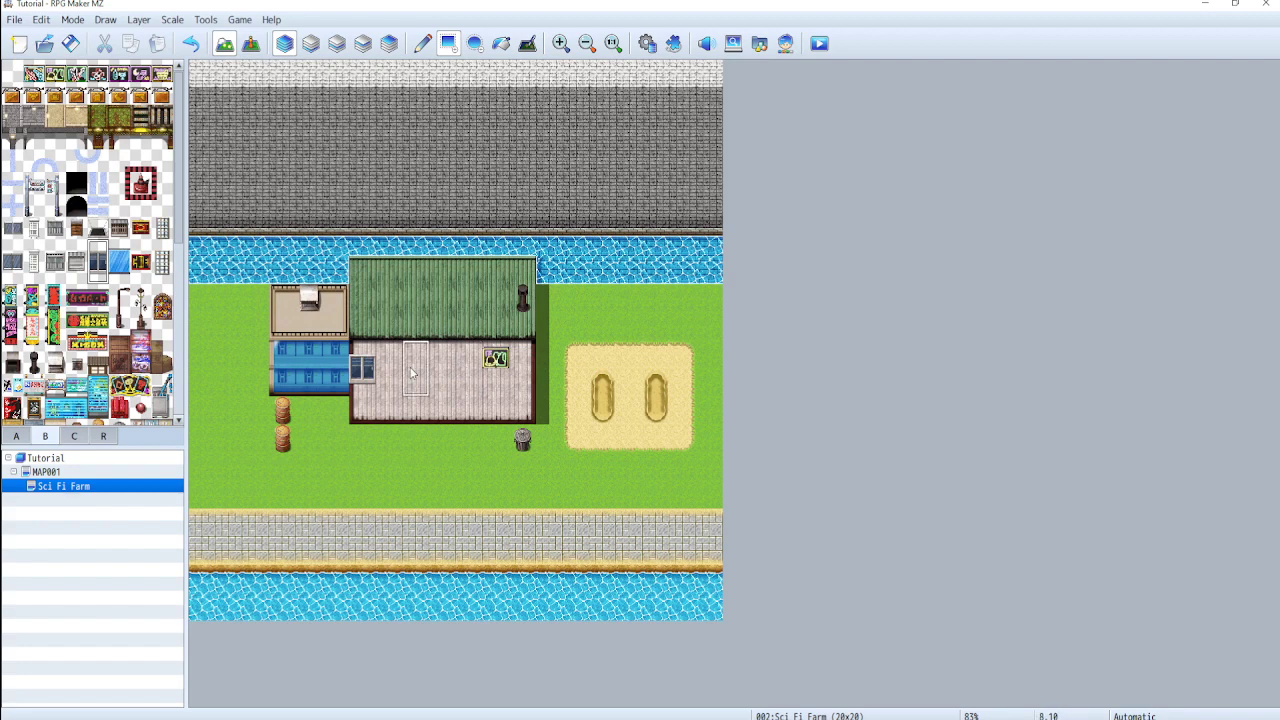
key(ctrl+z)
click(389, 370)
click(468, 370)
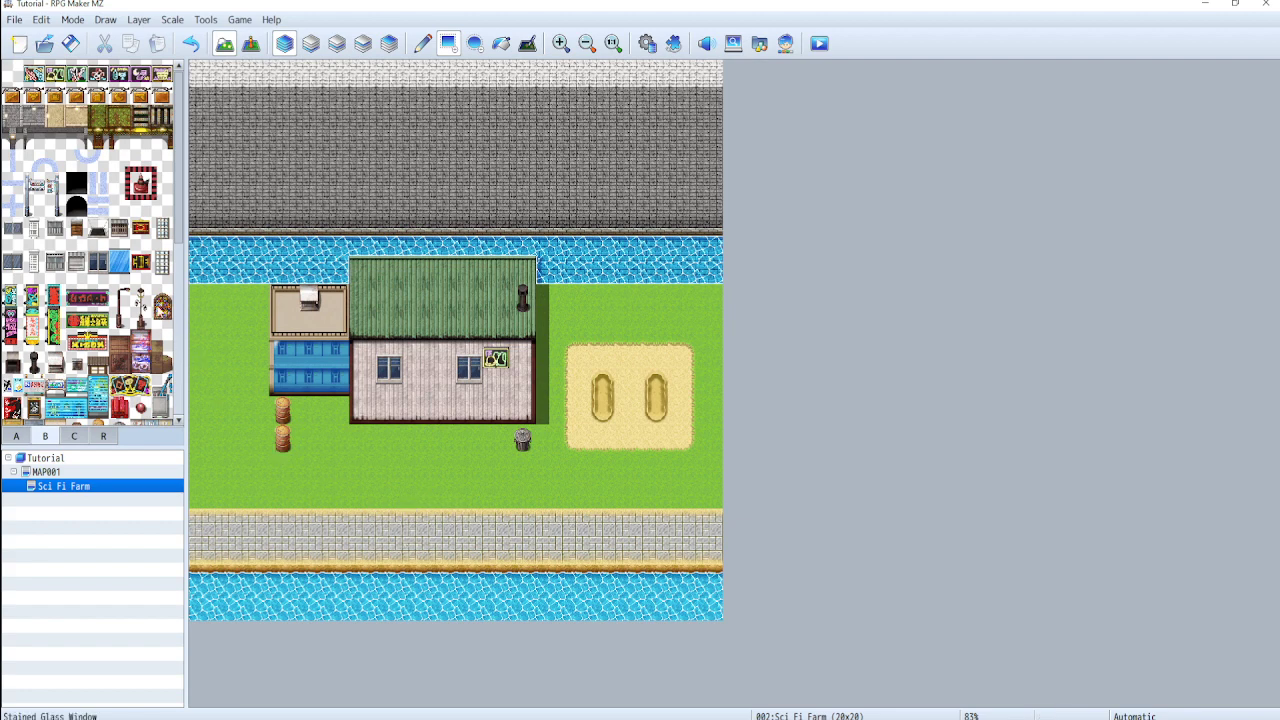
click(77, 181)
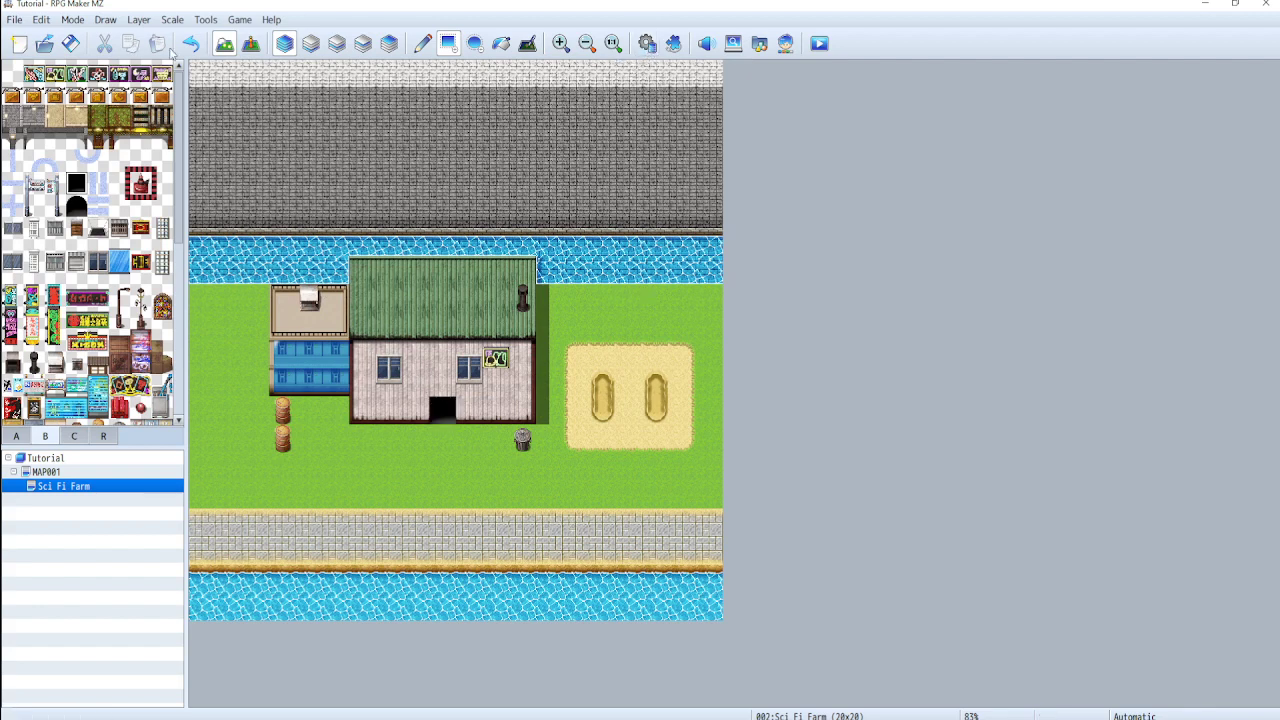
Create a quick Door event on the farmhouse doorway tile
click(251, 44)
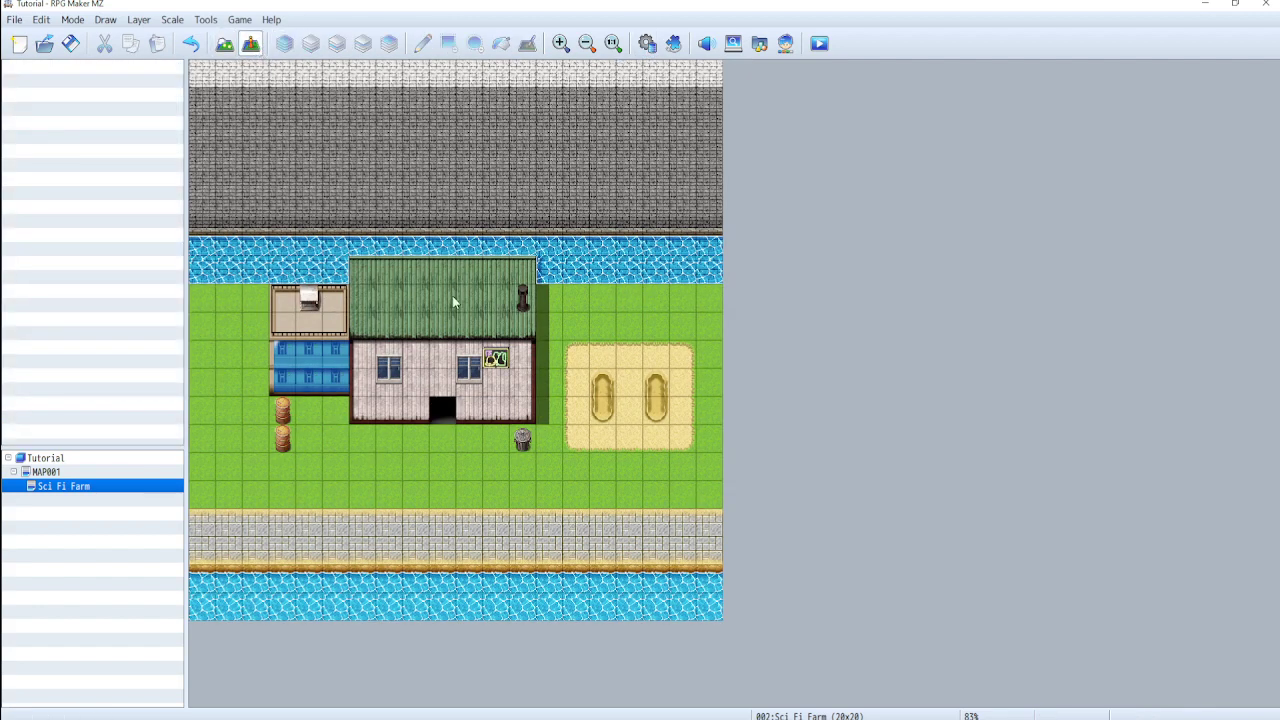
right_click(444, 416)
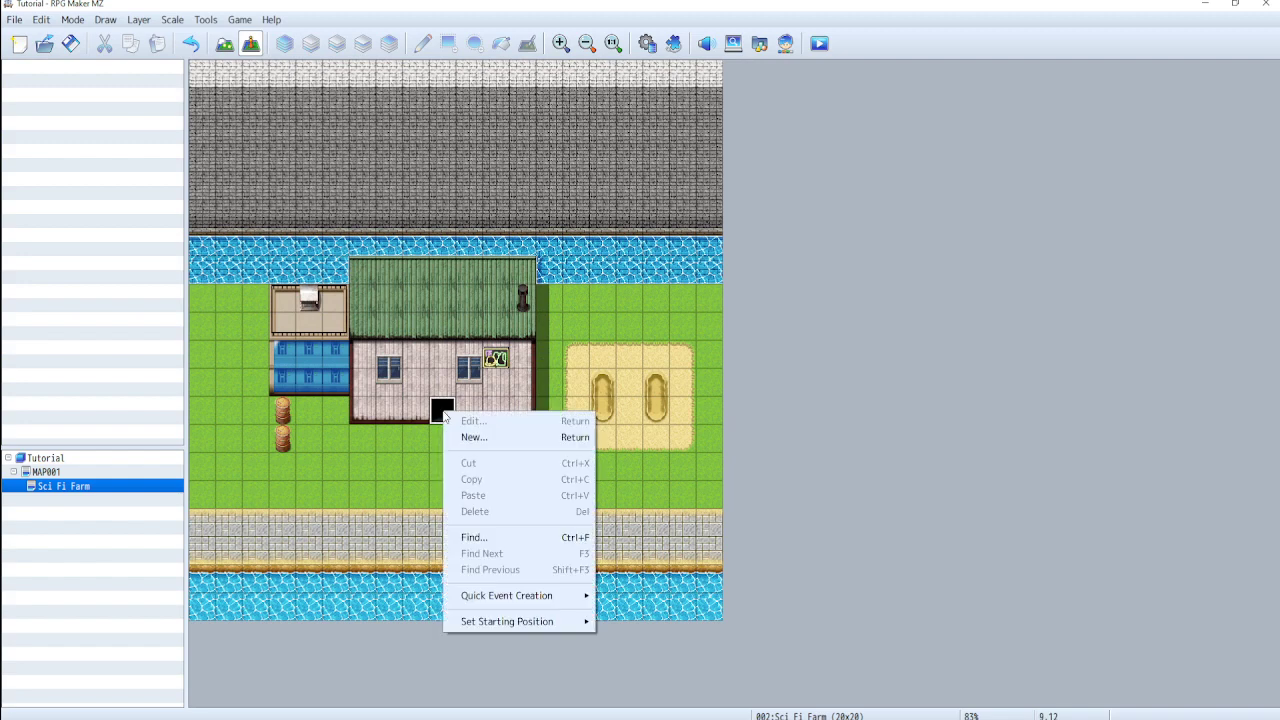
mouse_move(518, 598)
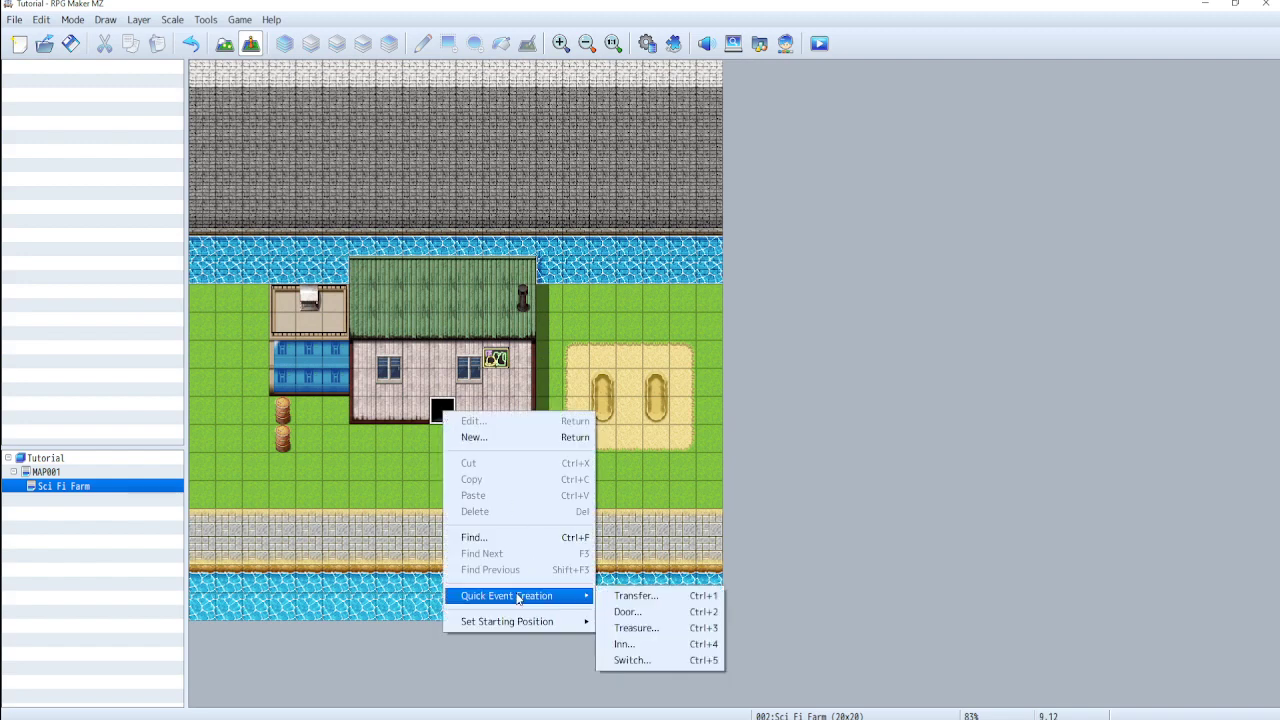
click(627, 612)
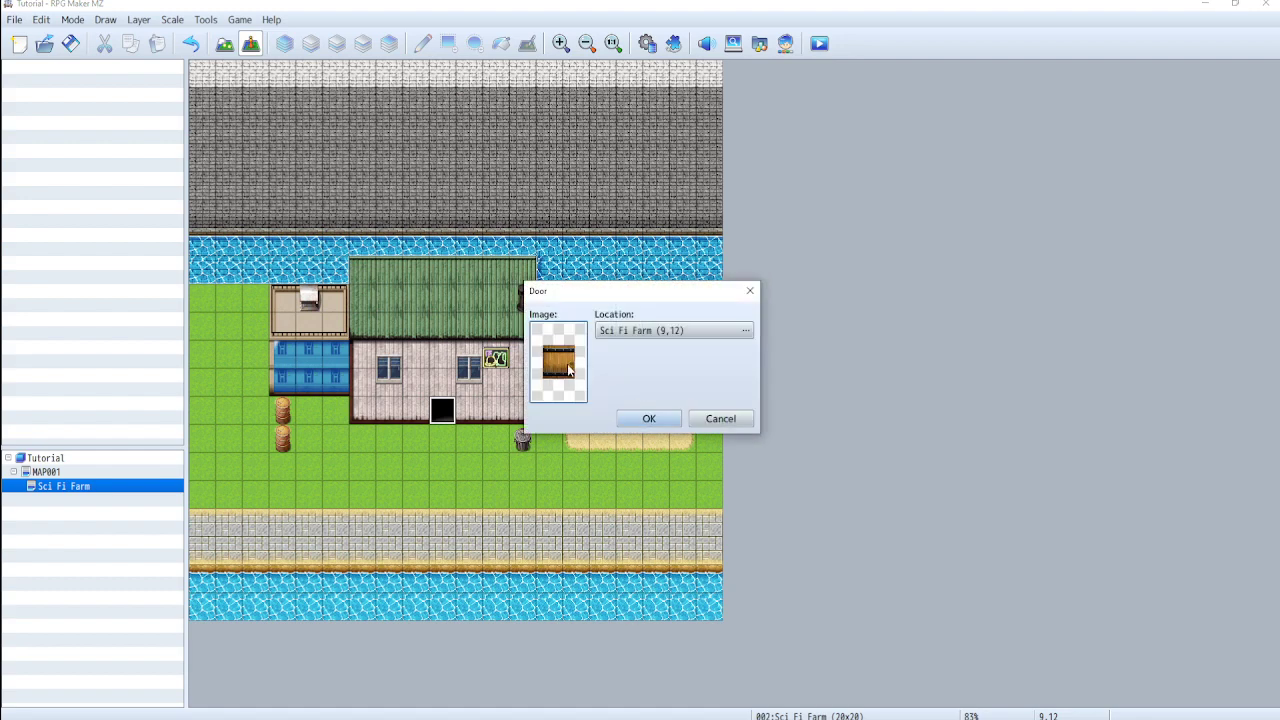
Give the door the !SF_Door2 sci-fi door sprite and confirm the event
double_click(568, 370)
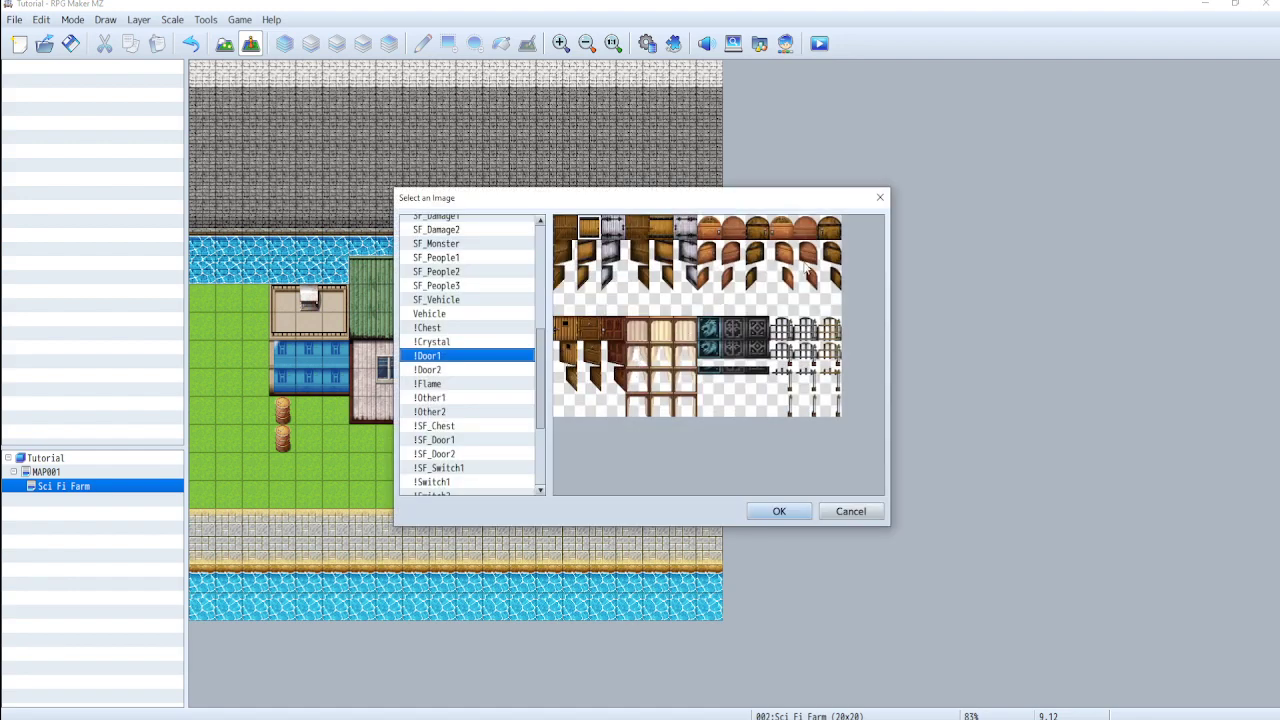
click(440, 372)
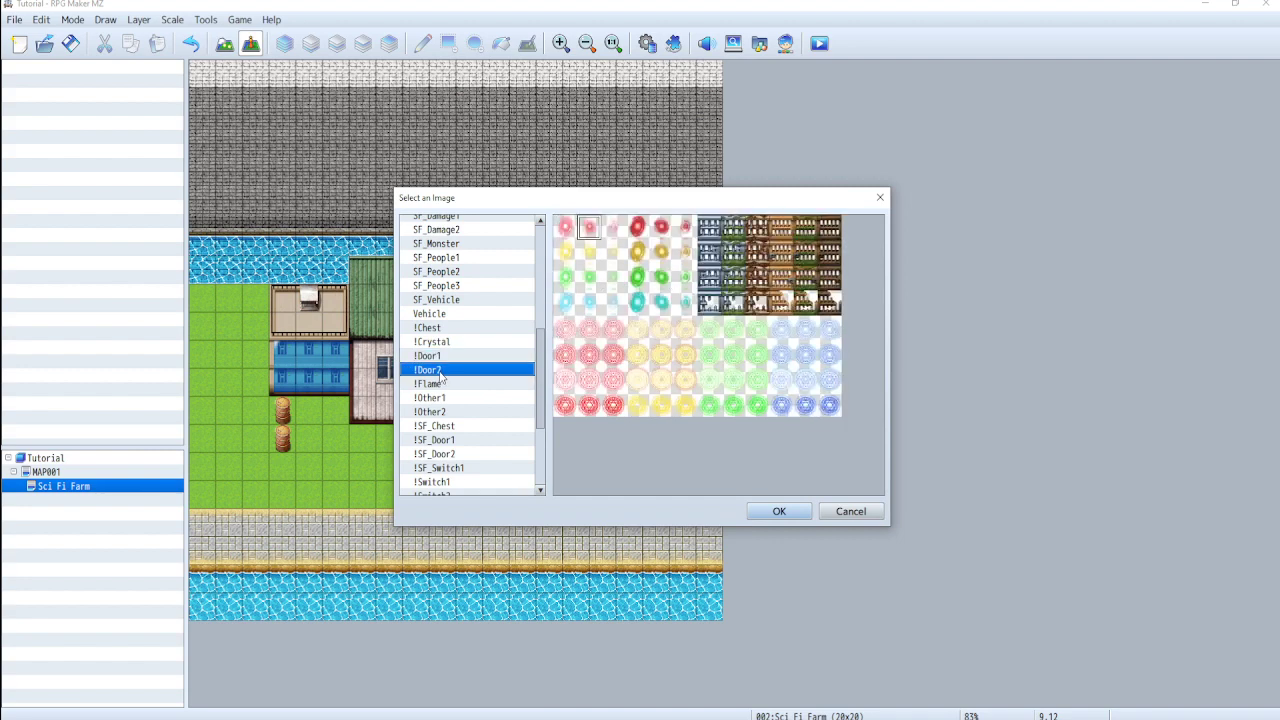
click(431, 385)
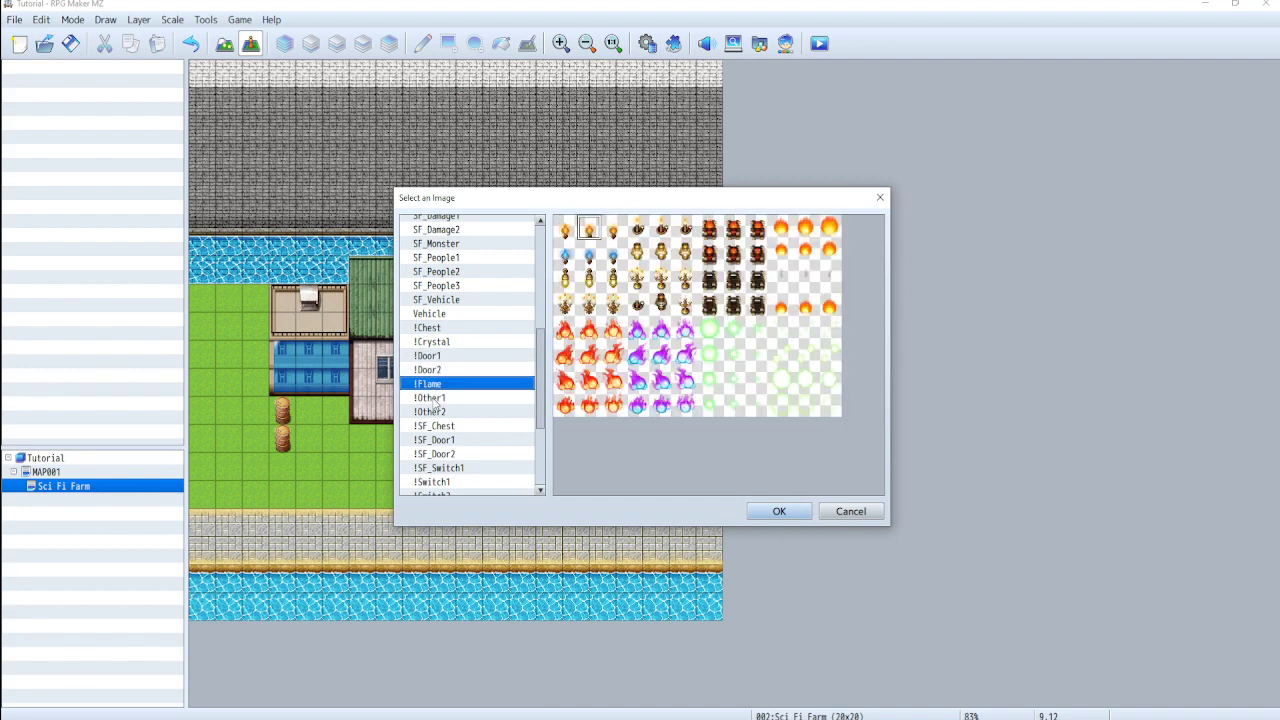
click(433, 398)
click(434, 412)
click(434, 426)
click(434, 440)
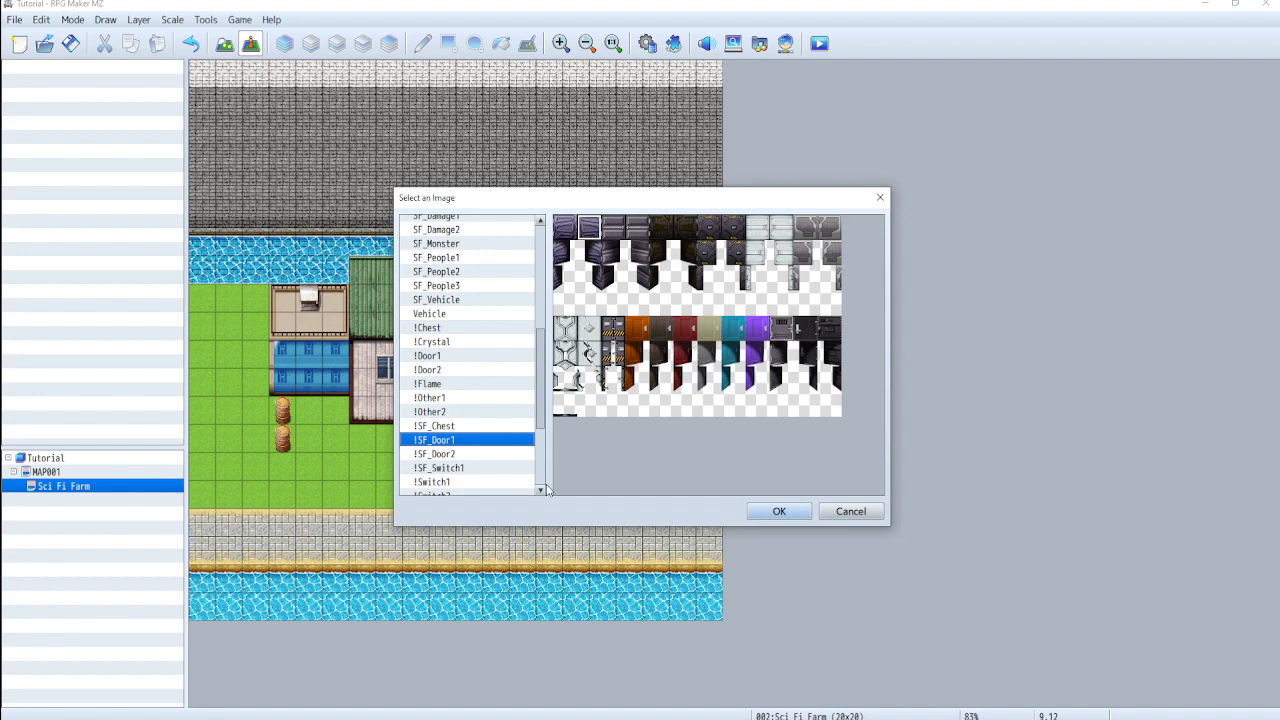
click(461, 455)
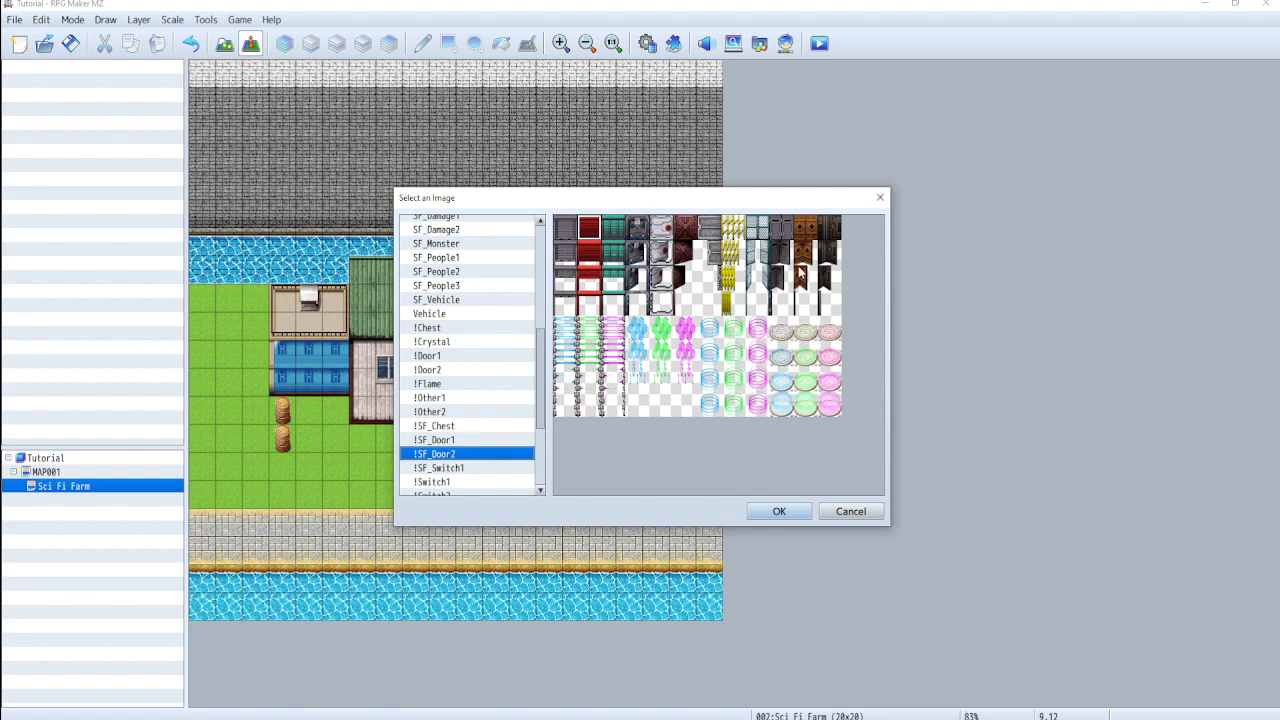
click(662, 232)
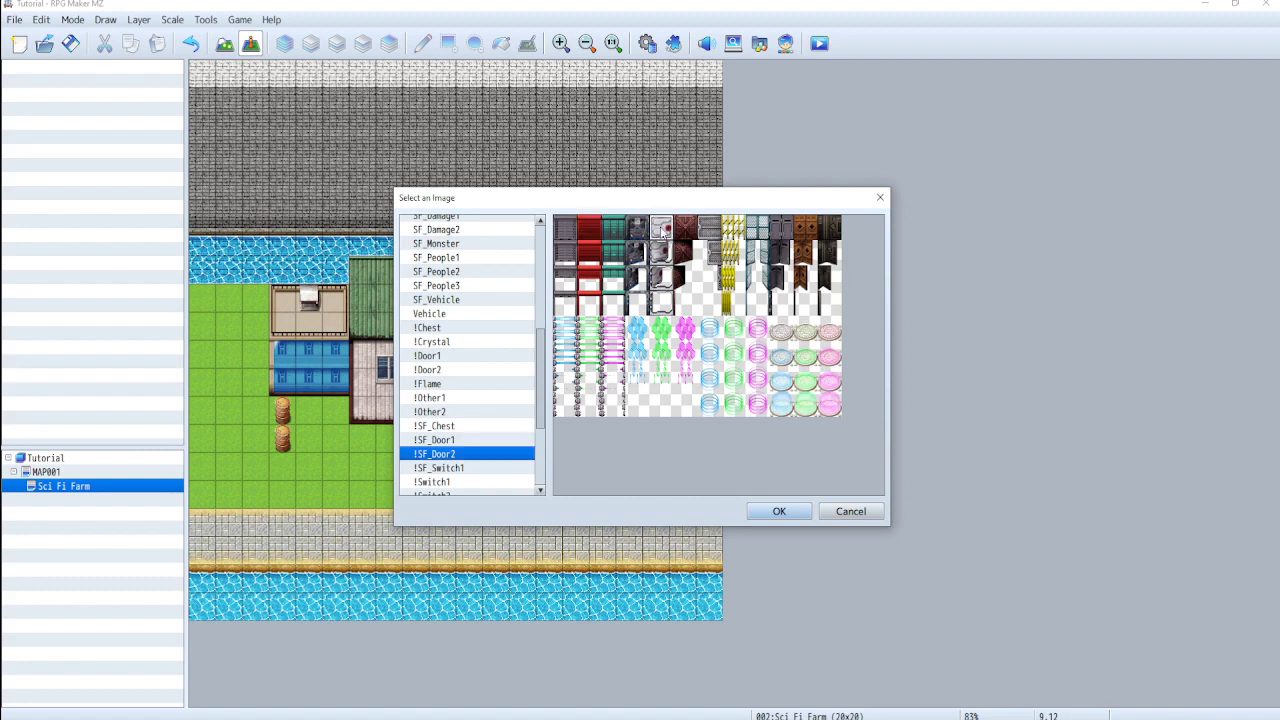
click(686, 231)
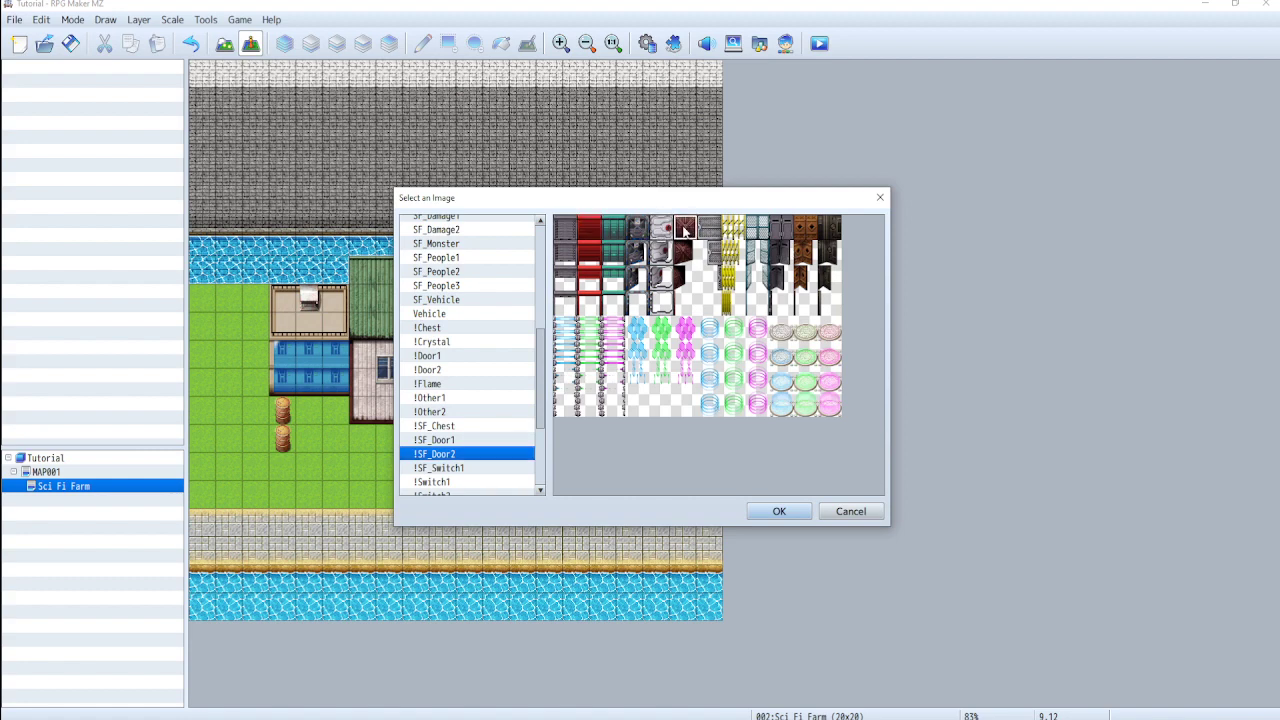
click(780, 510)
click(648, 420)
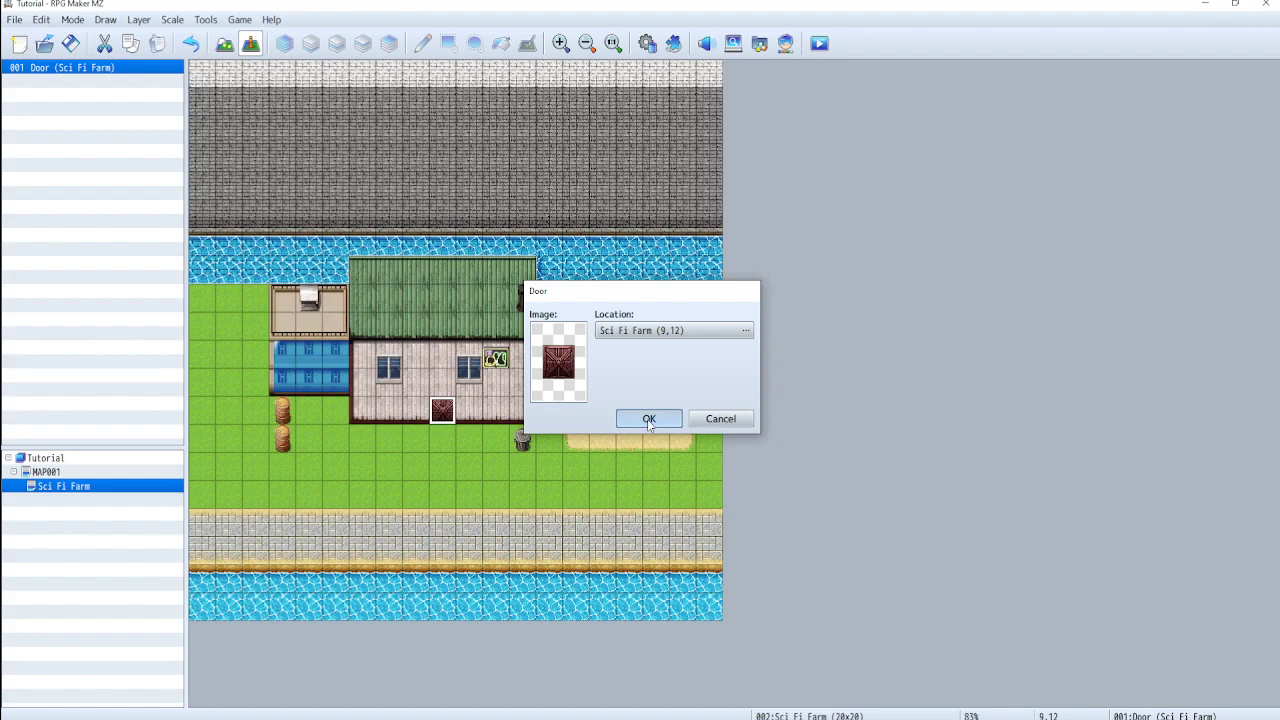
Change the door's Transfer Player destination from (9,12) to Sci Fi Farm (17,14)
double_click(442, 410)
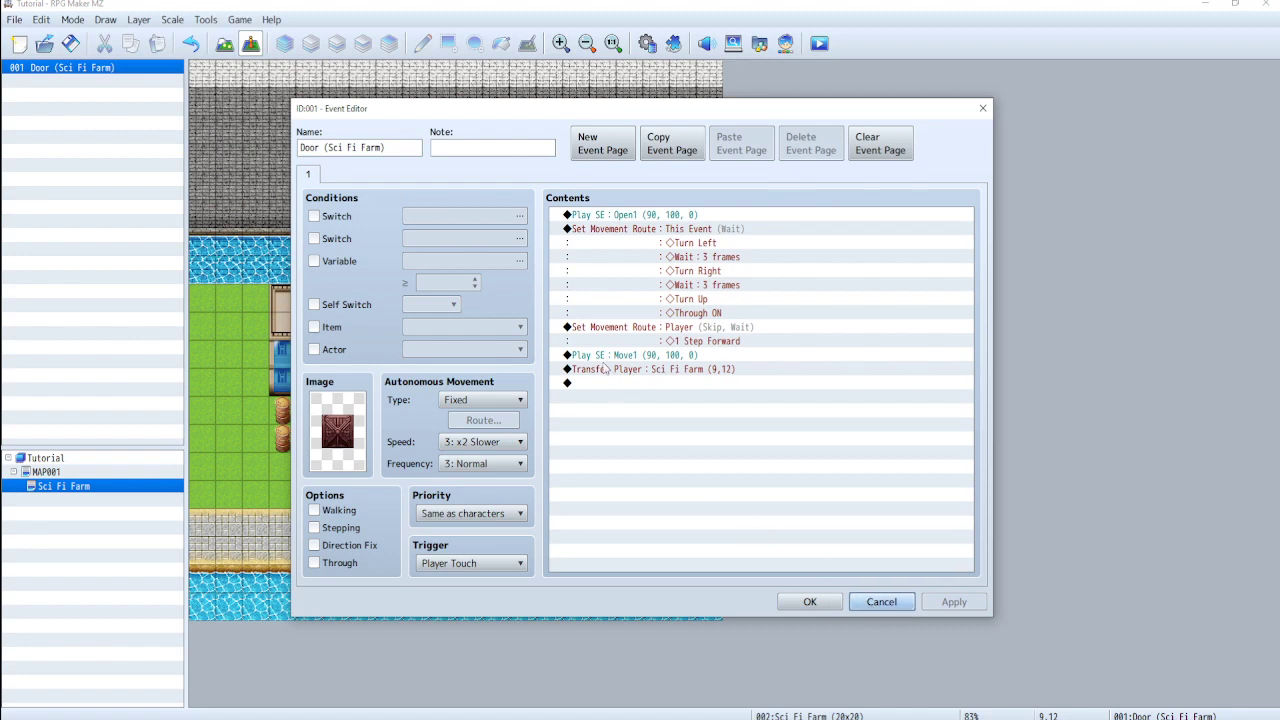
click(606, 600)
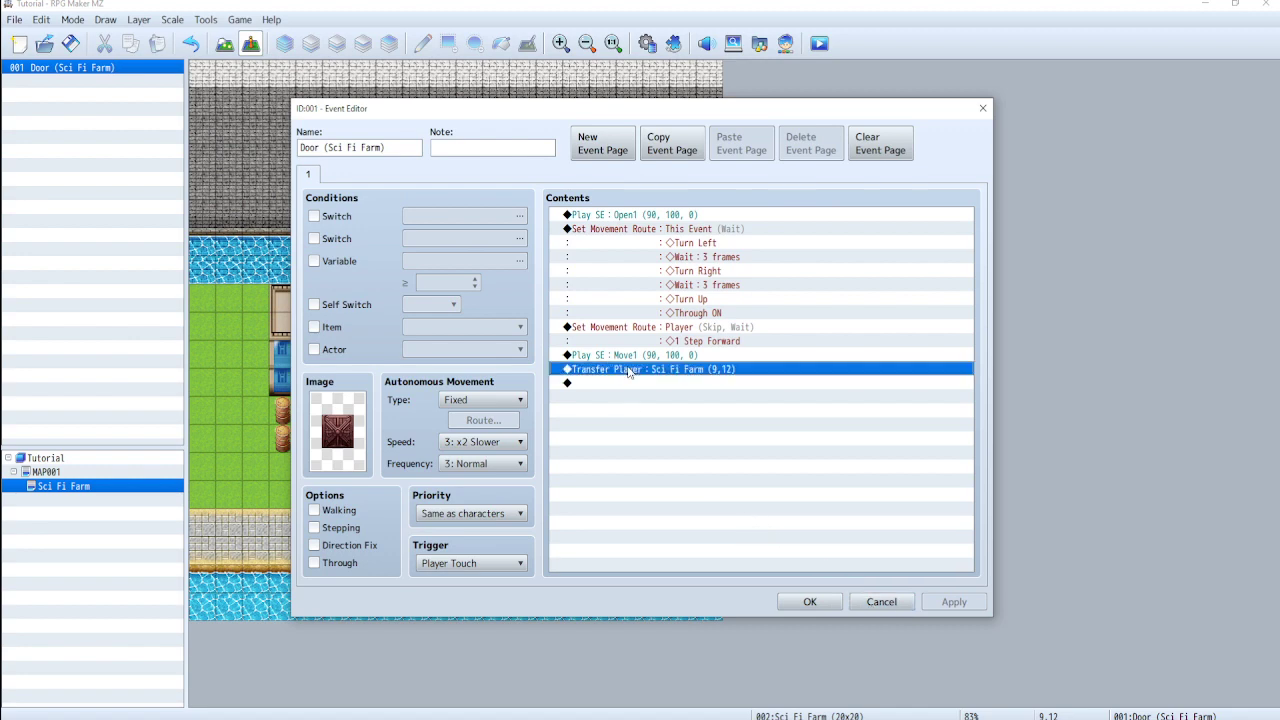
right_click(610, 376)
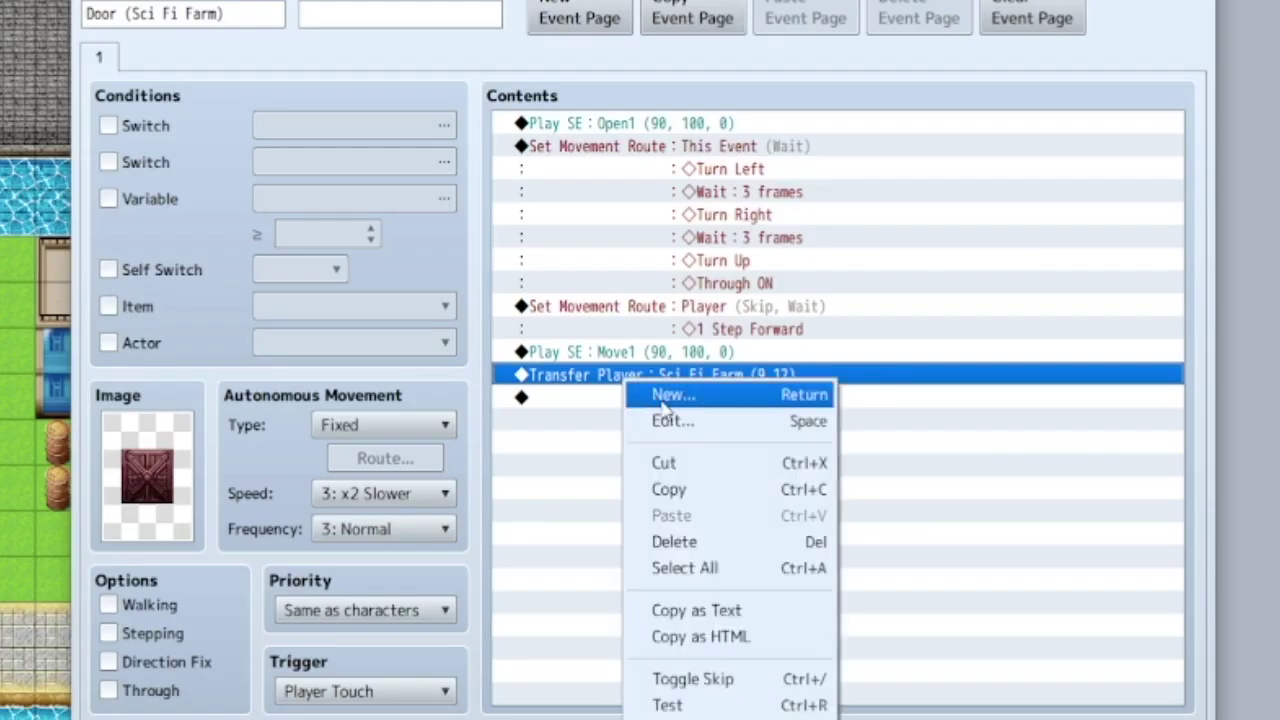
click(614, 394)
click(756, 334)
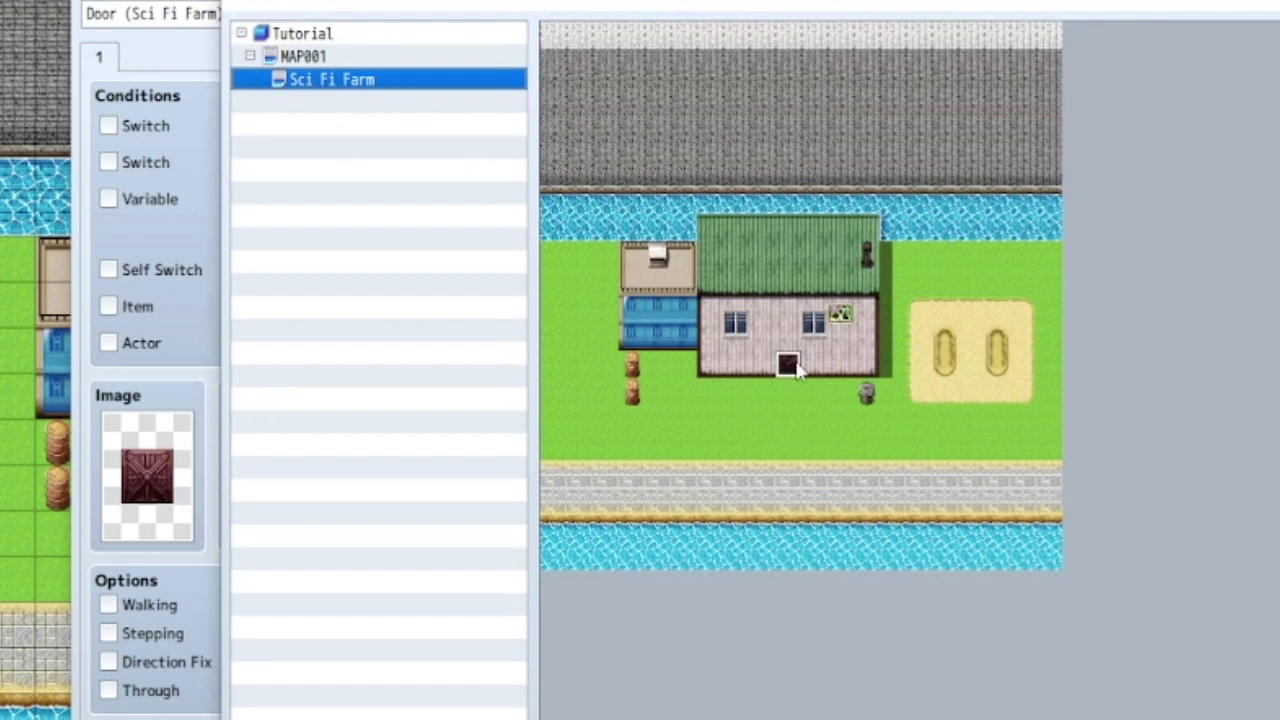
click(994, 426)
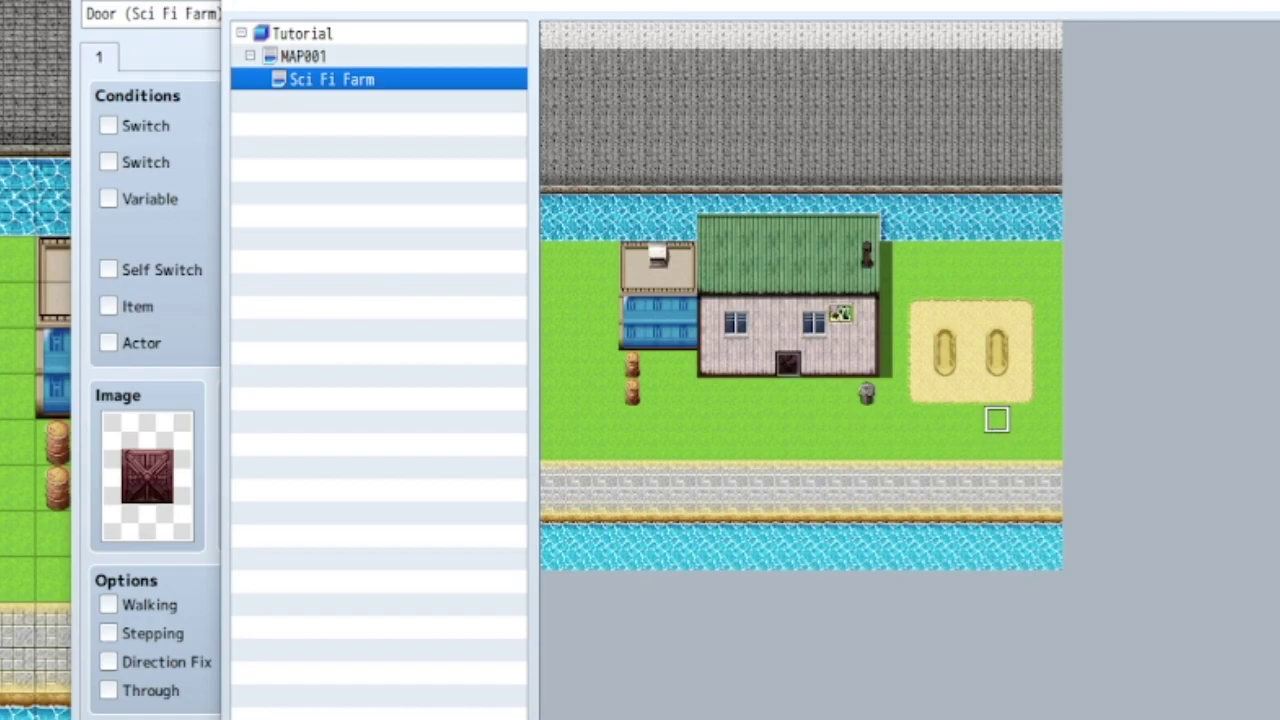
key(Return)
key(Return)
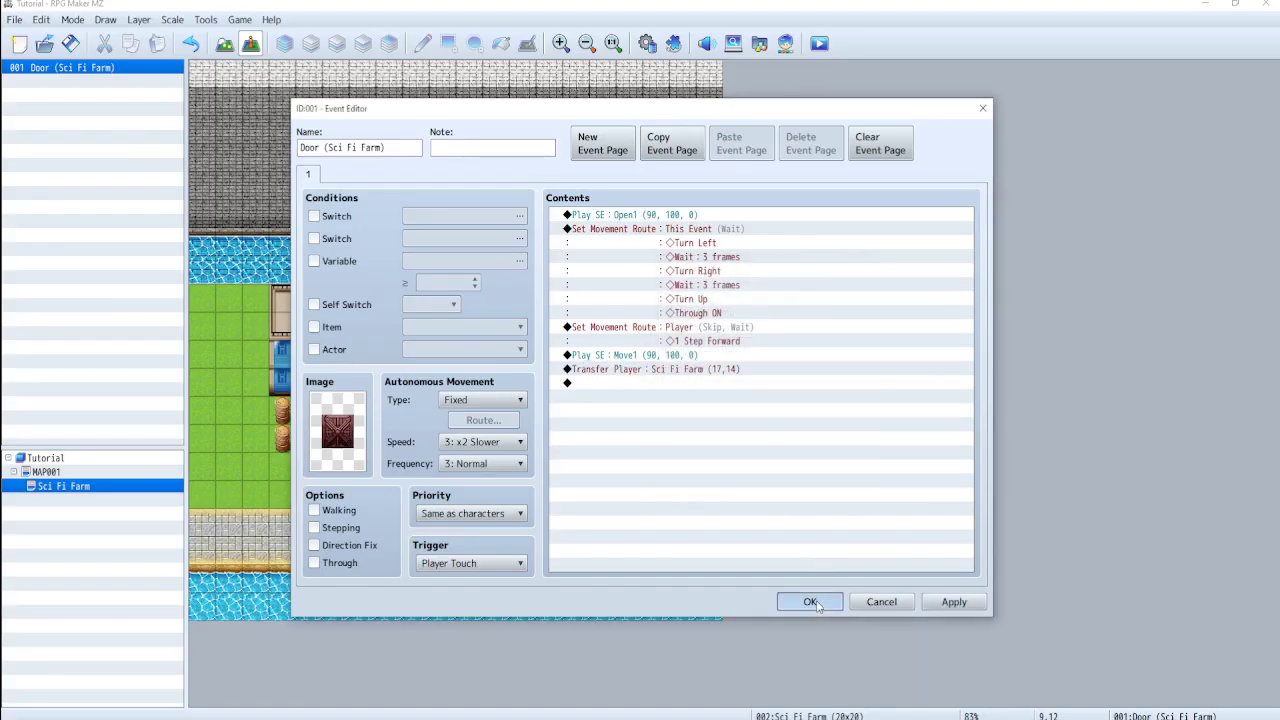
Save the door event and return to the Sci Fi Farm map
click(808, 603)
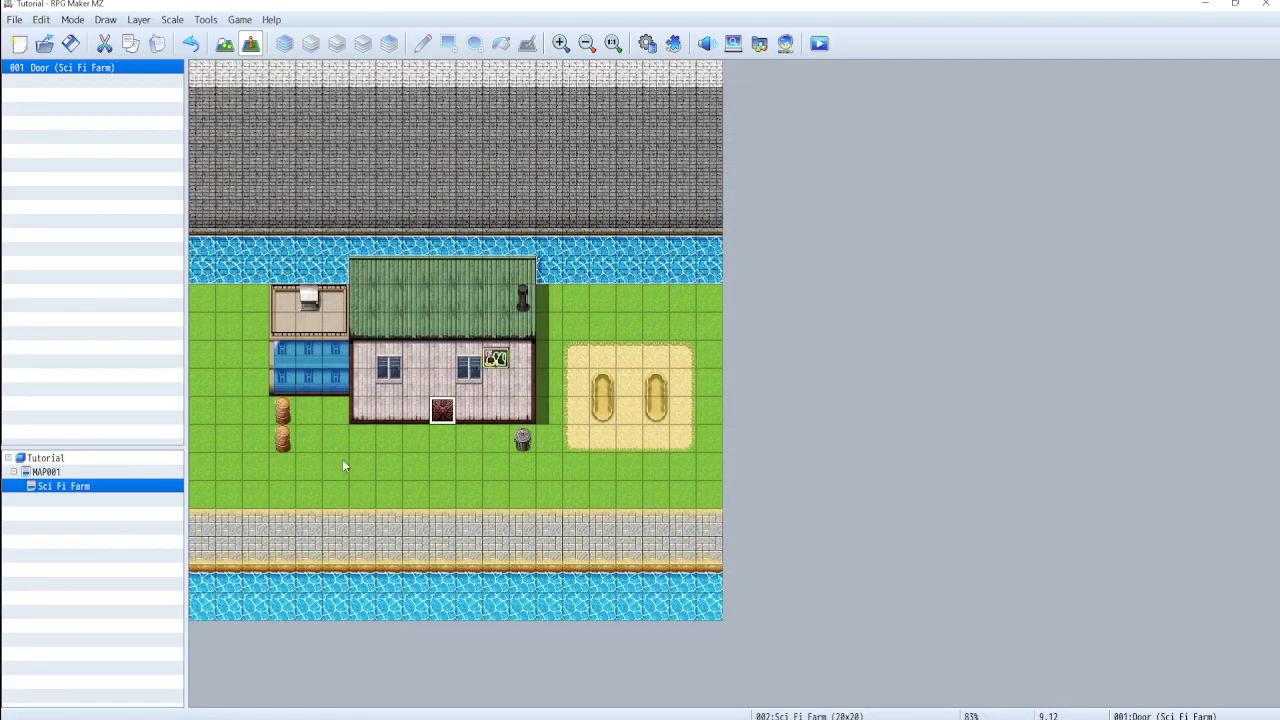
click(47, 474)
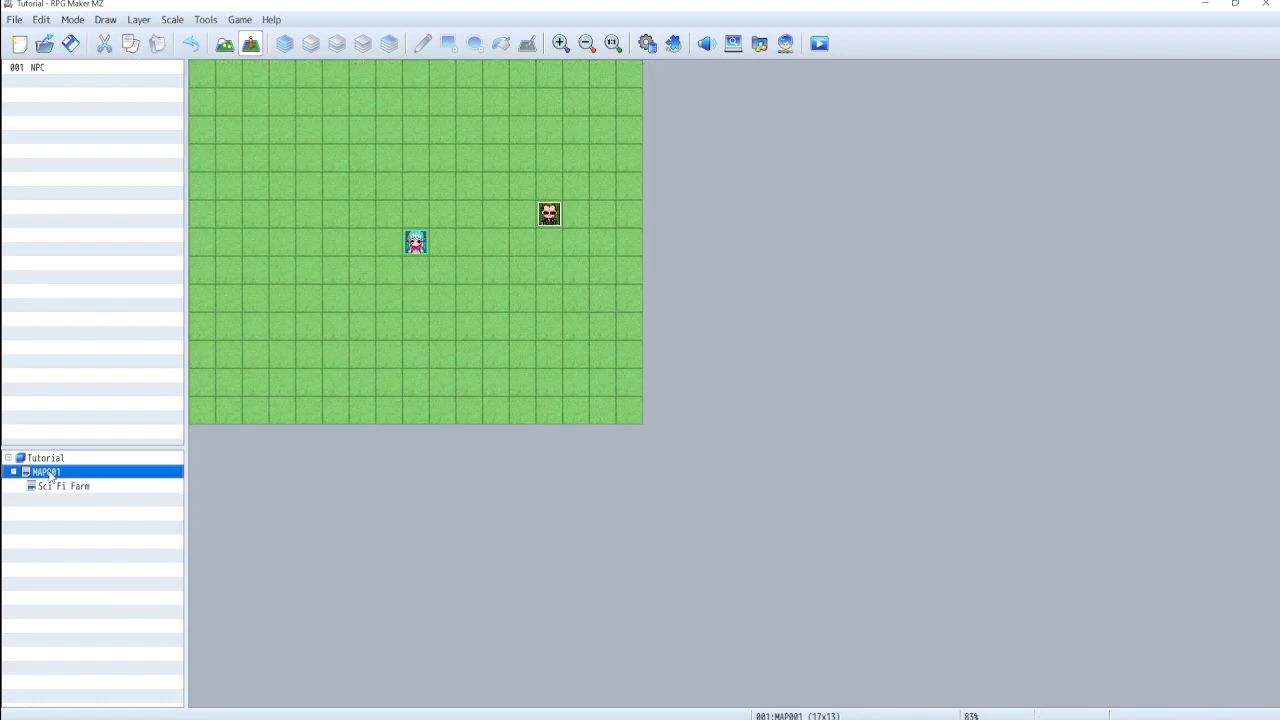
click(57, 487)
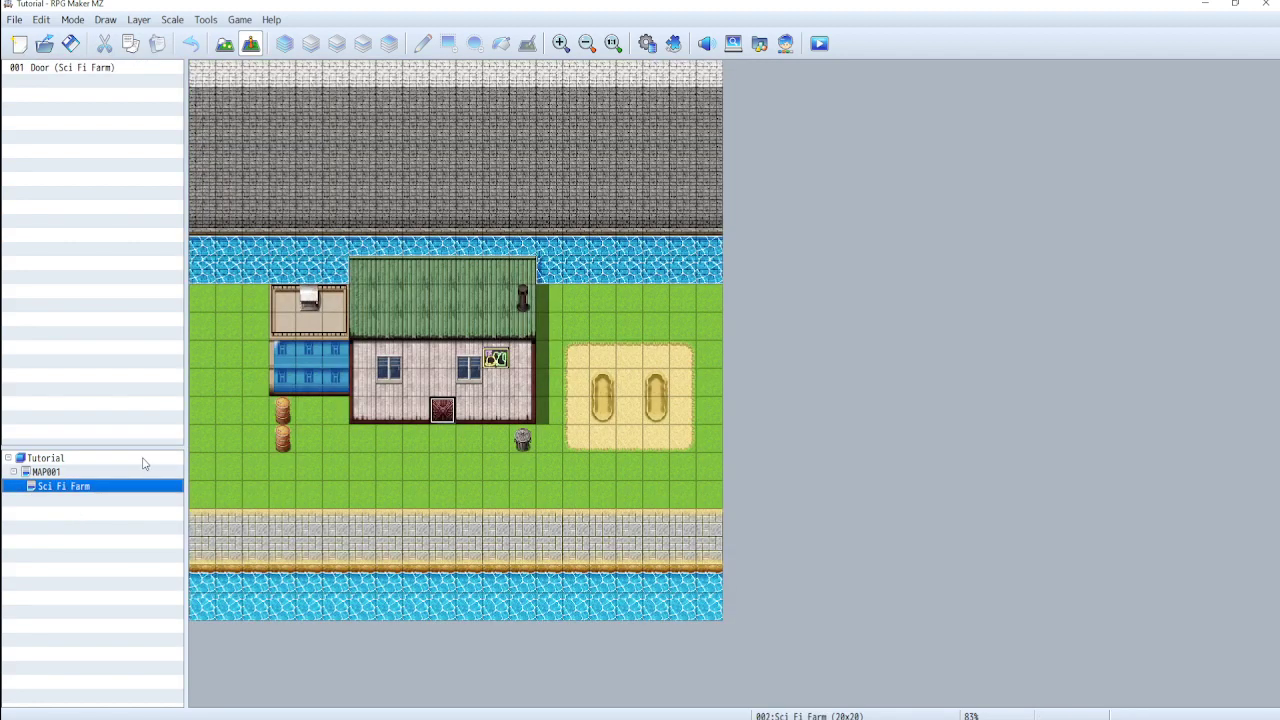
Set the player's starting position at (1,14) left of the barrels and launch a playtest
right_click(233, 471)
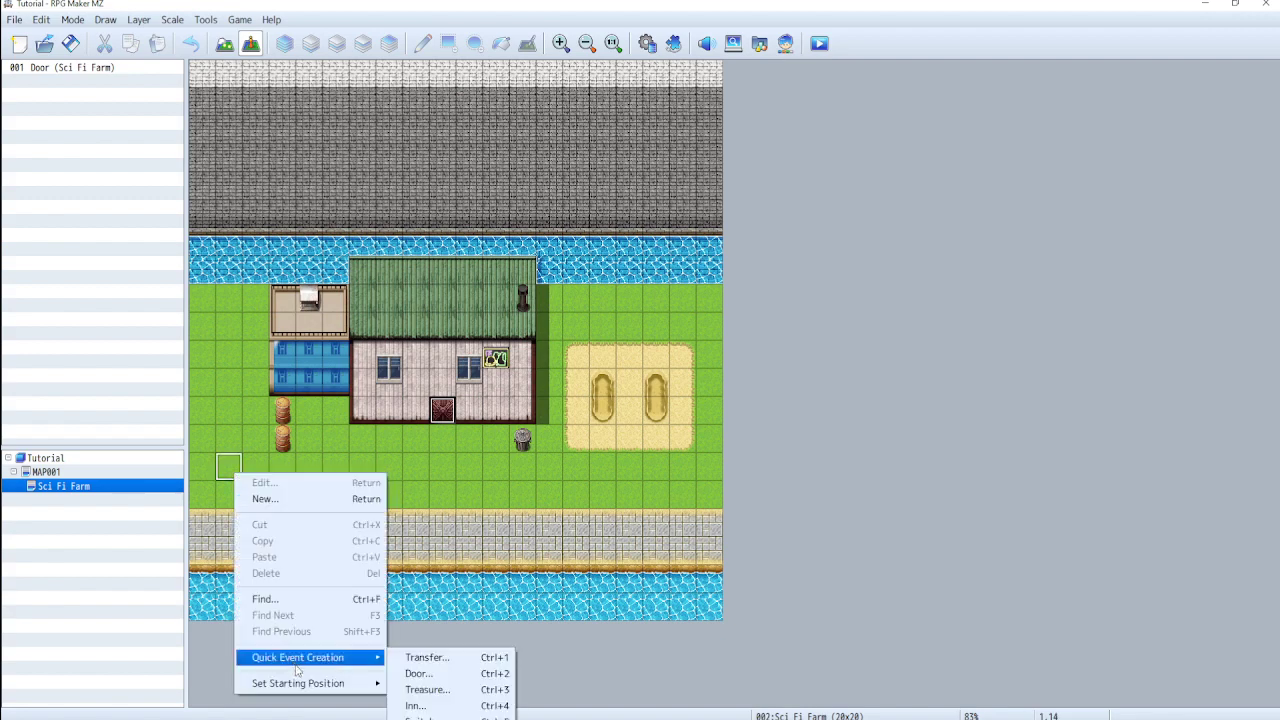
mouse_move(302, 684)
click(416, 683)
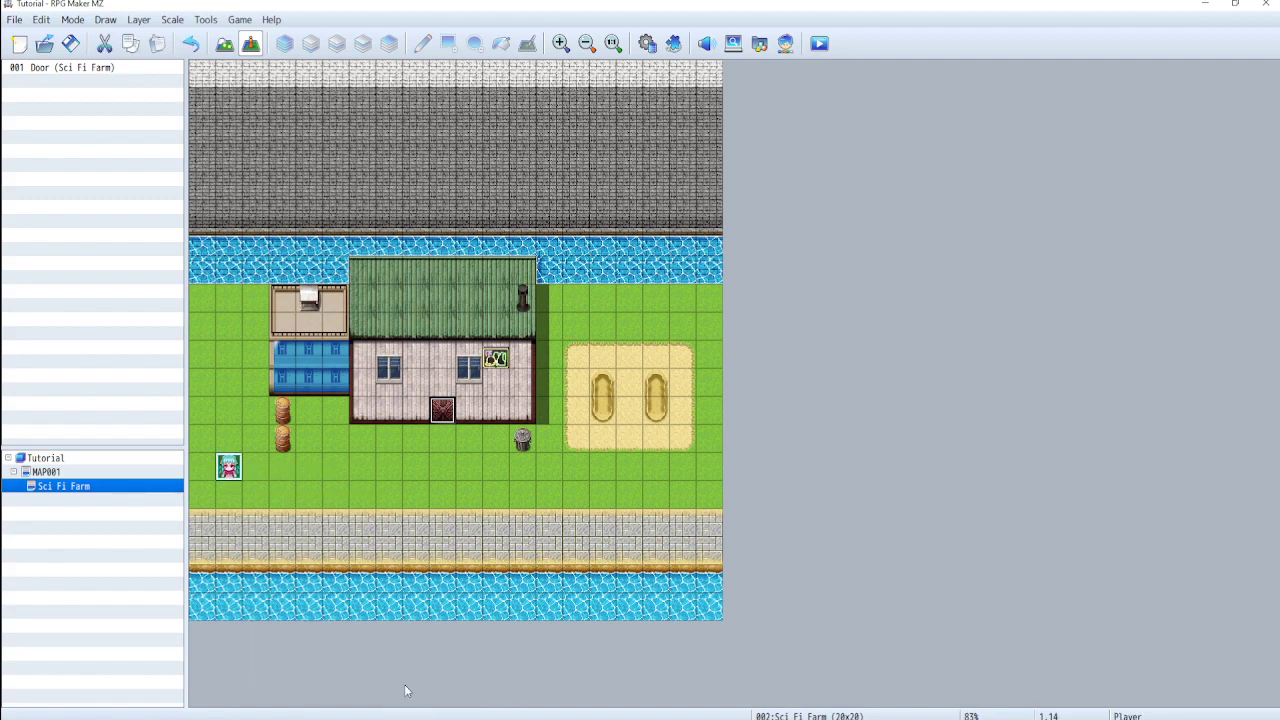
click(822, 45)
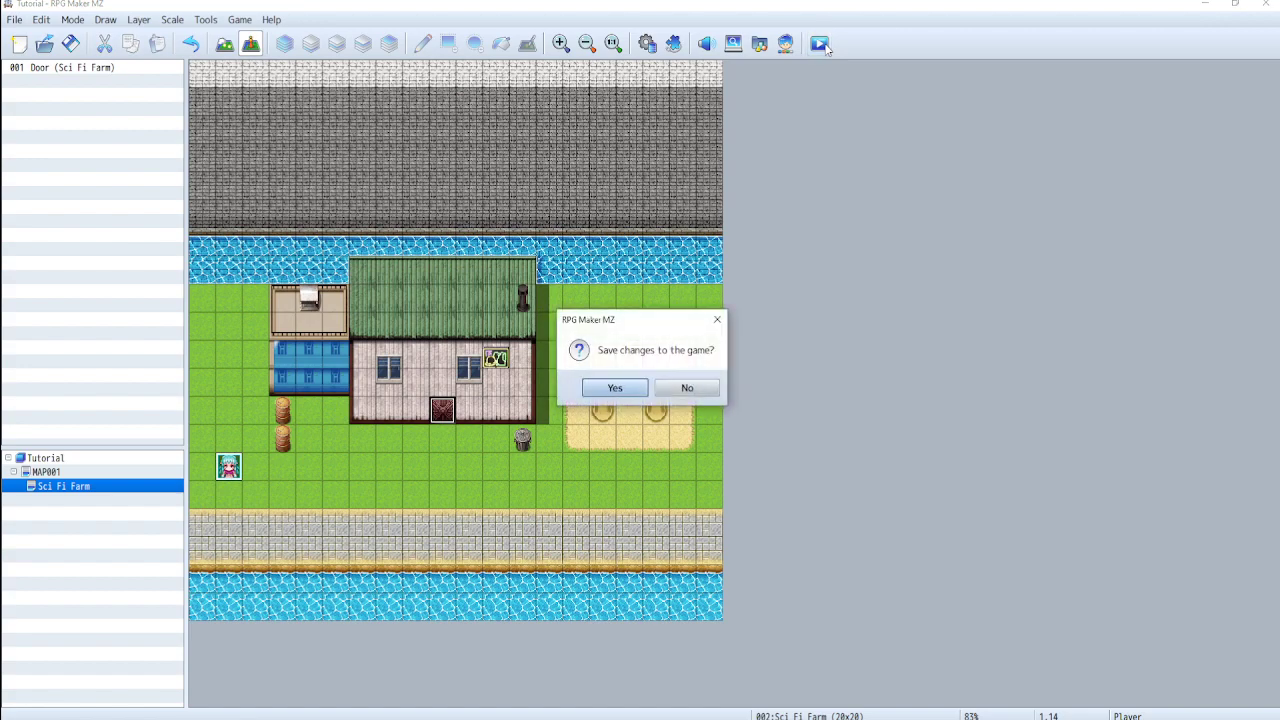
Save the project, start a New Game and walk the party into the farmhouse door
key(Return)
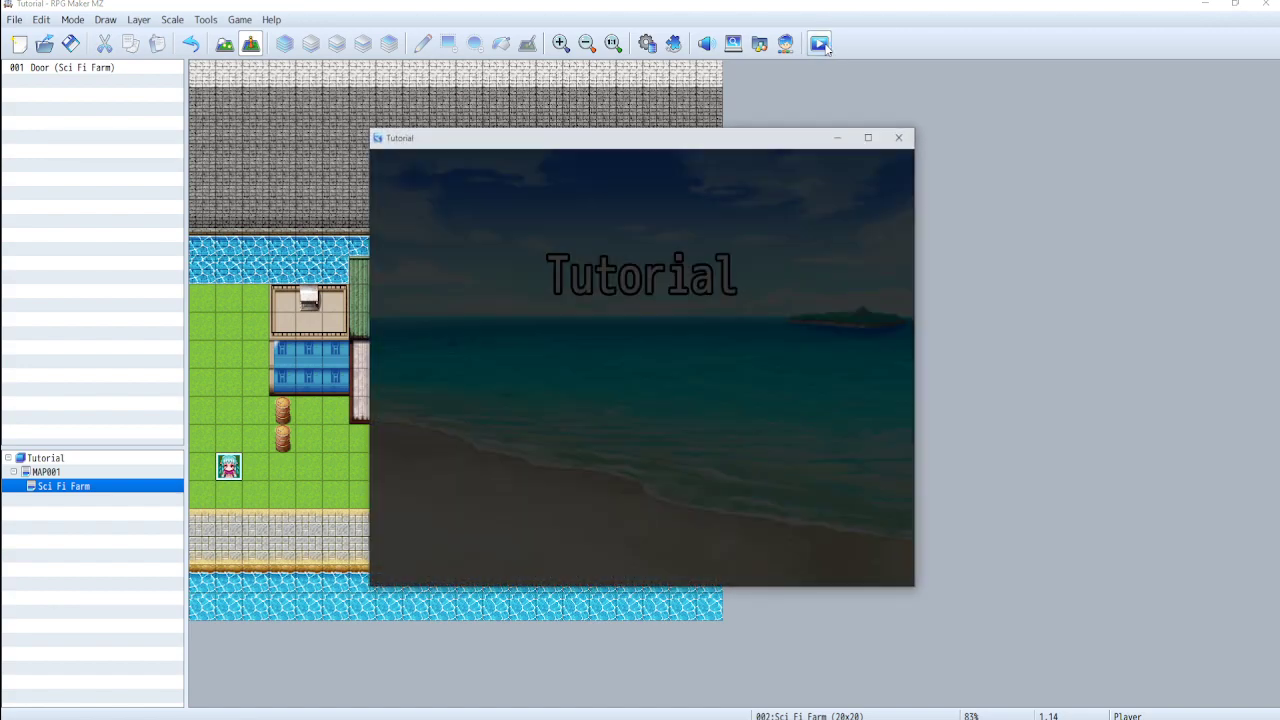
key(Return)
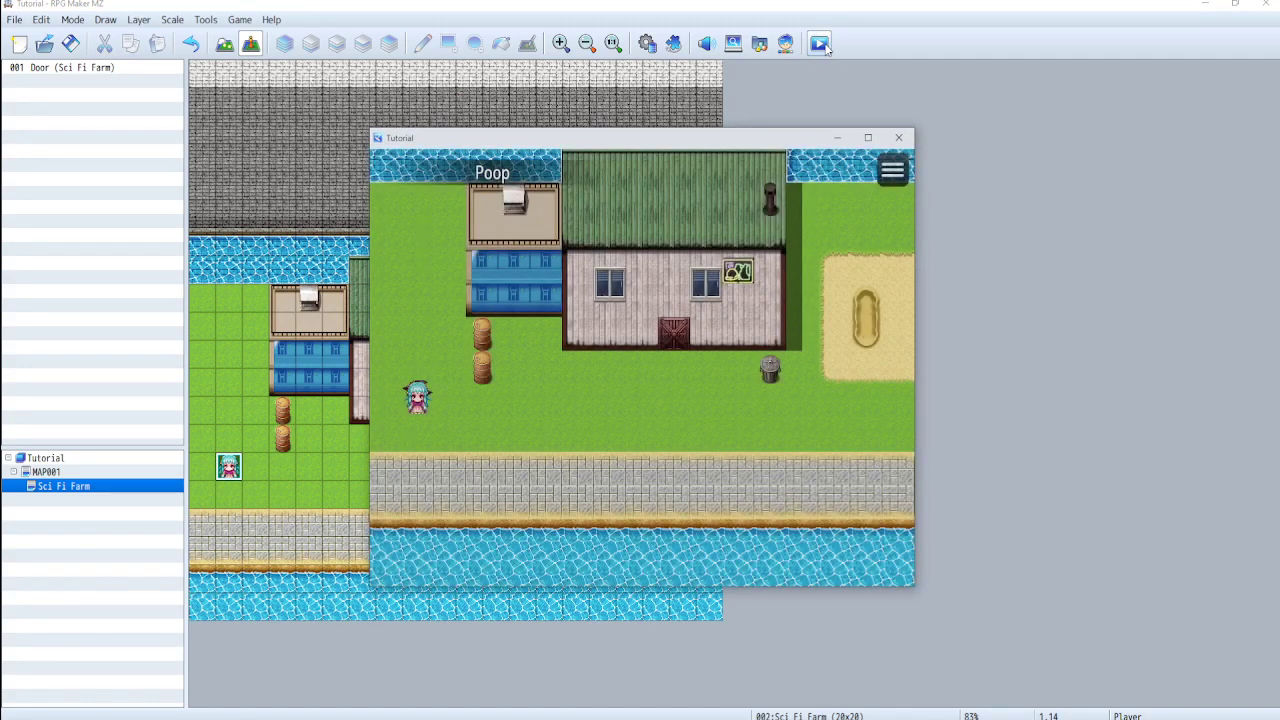
key(Right)
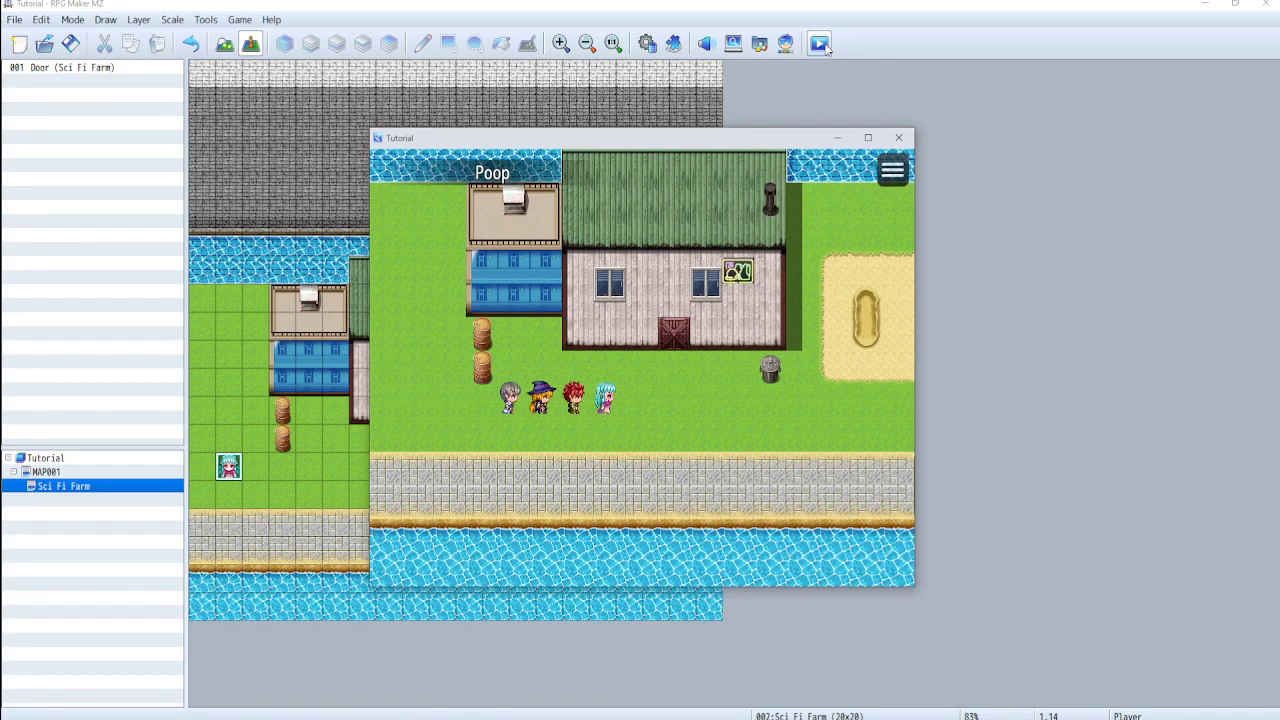
key(Right)
key(Up)
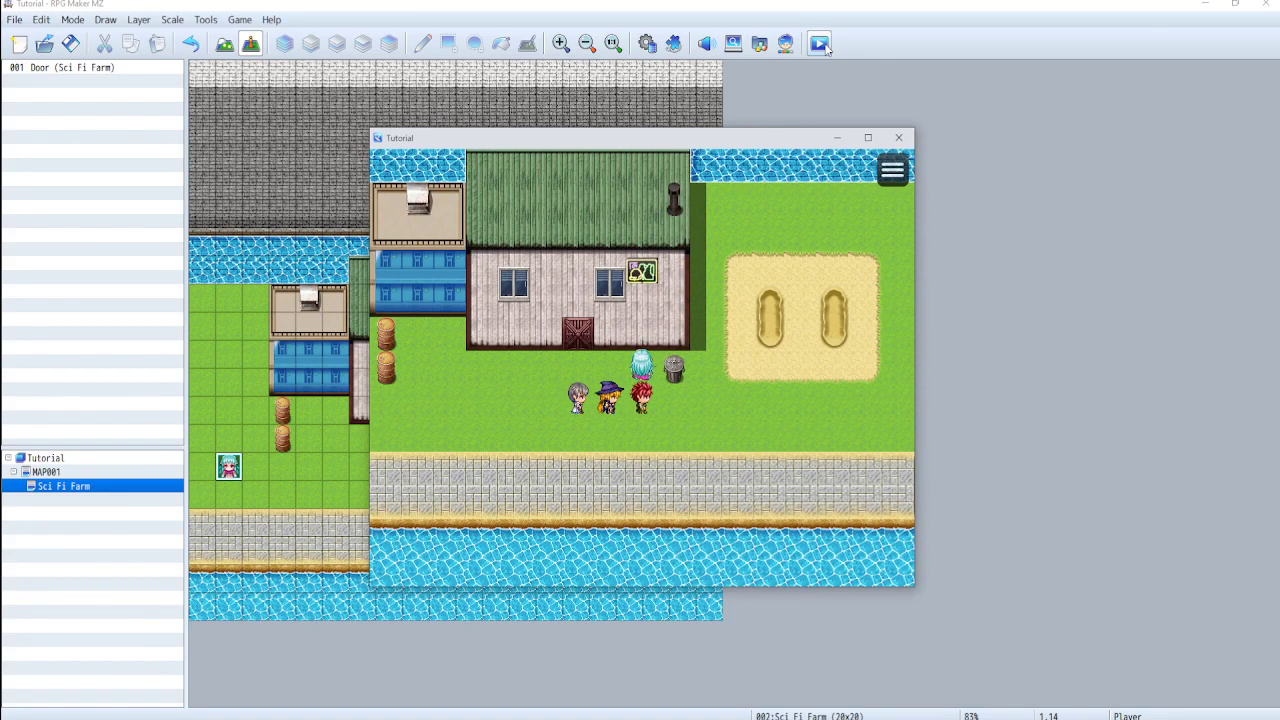
key(Left)
key(Up)
key(Left)
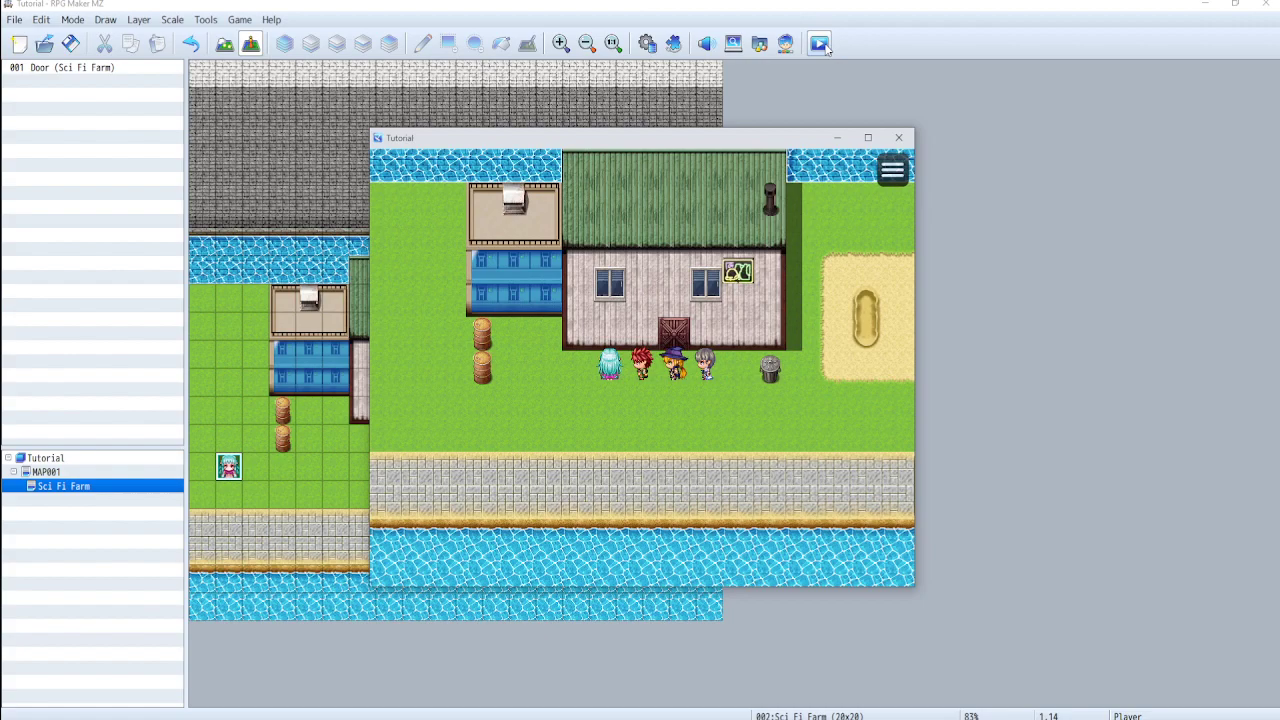
key(Left)
key(Up)
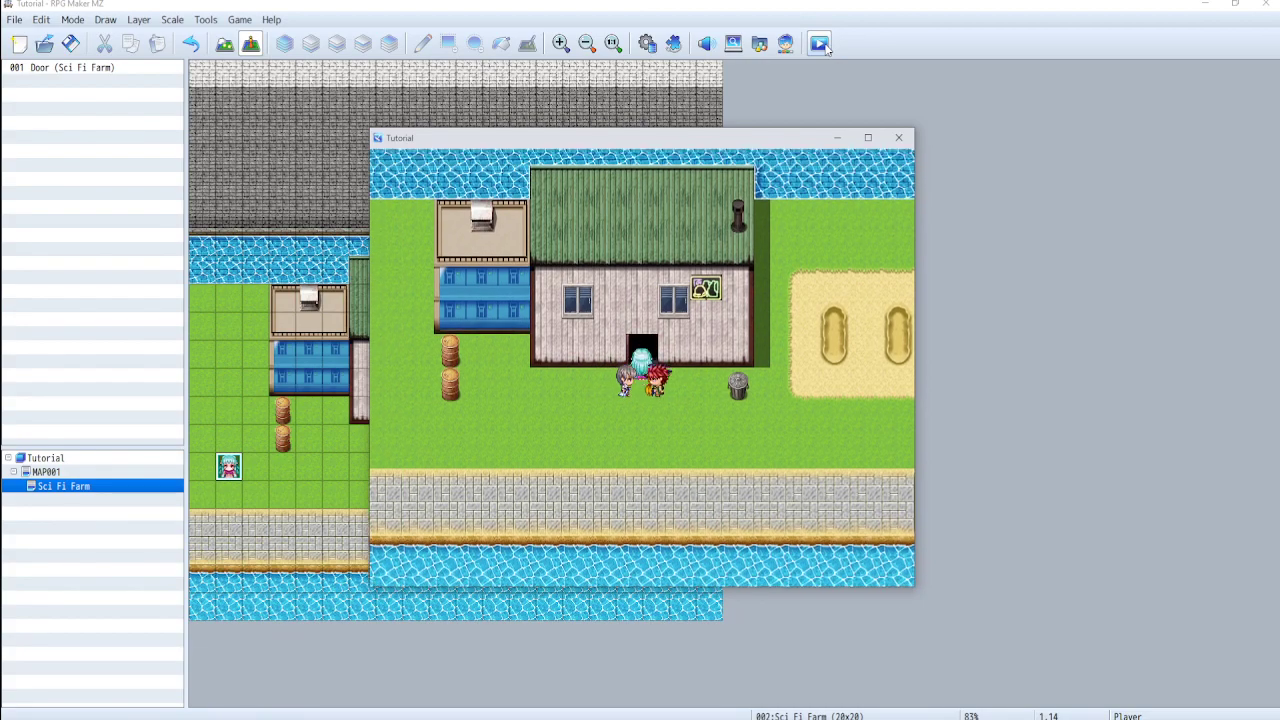
Walk the player back to the door, open the game menu and close the playtest window
key(Left)
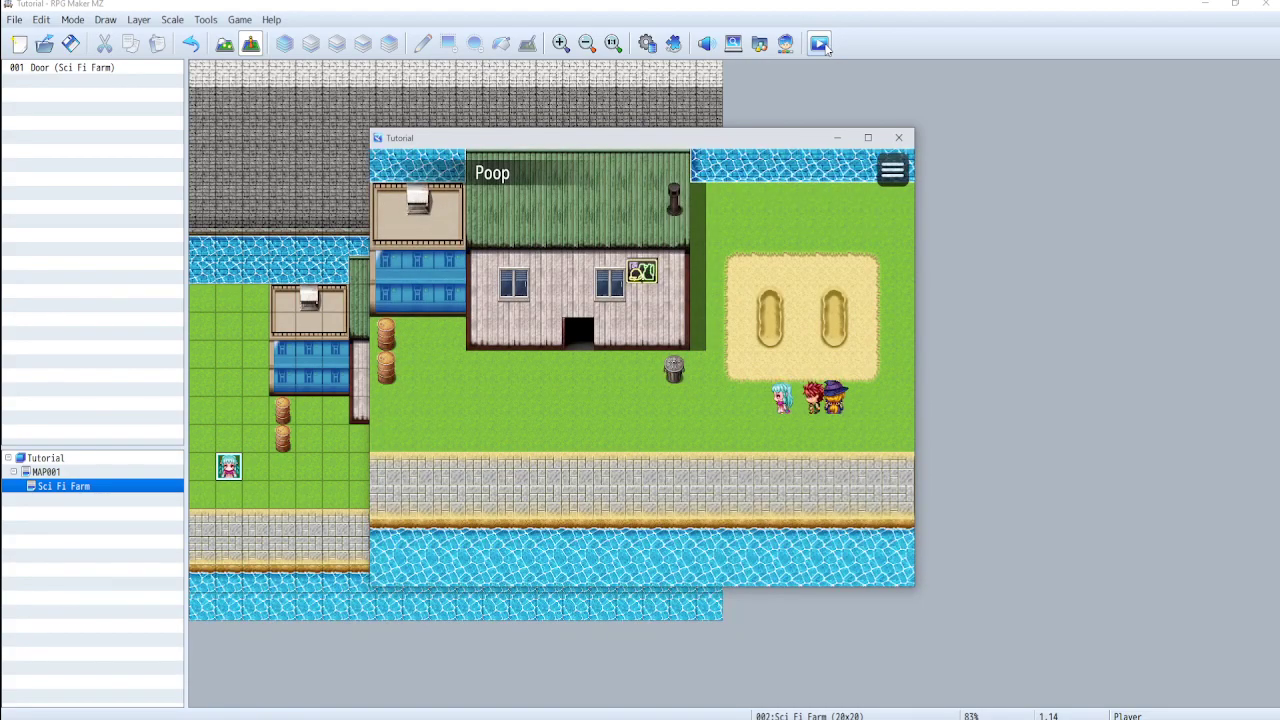
key(Left)
key(Up)
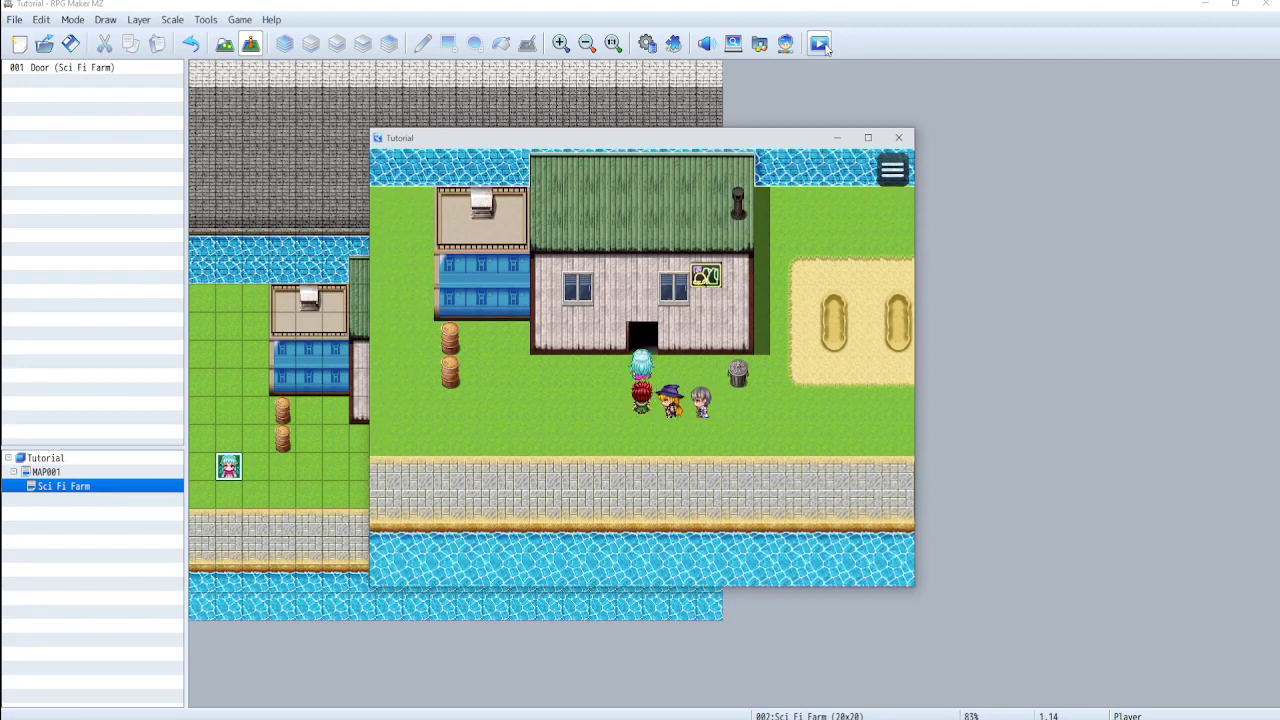
key(Down)
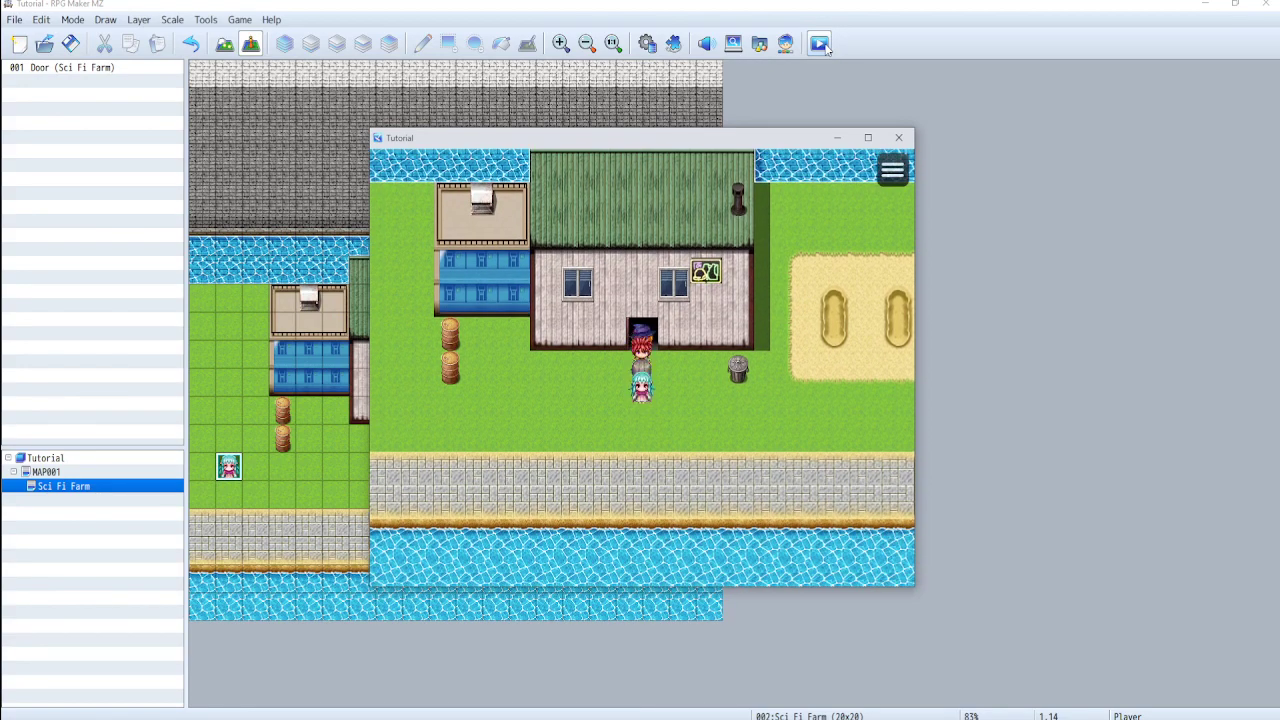
key(Up)
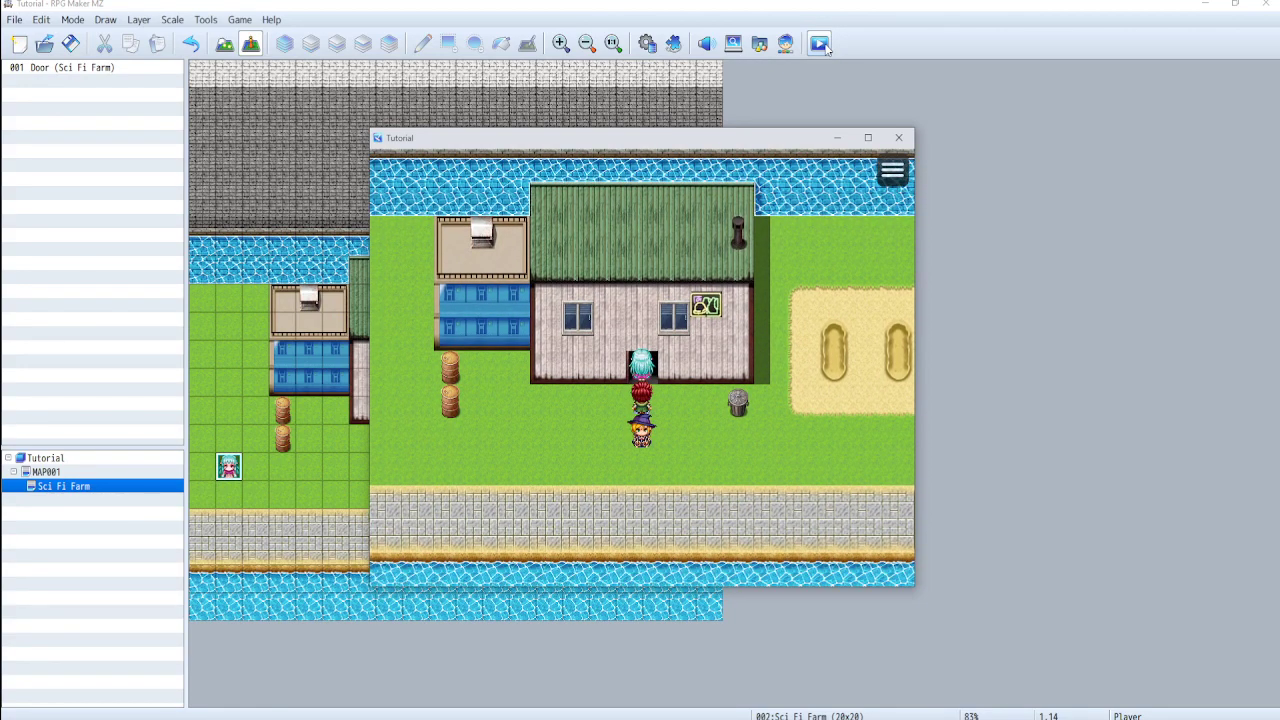
key(Down)
key(Up)
key(Escape)
click(898, 138)
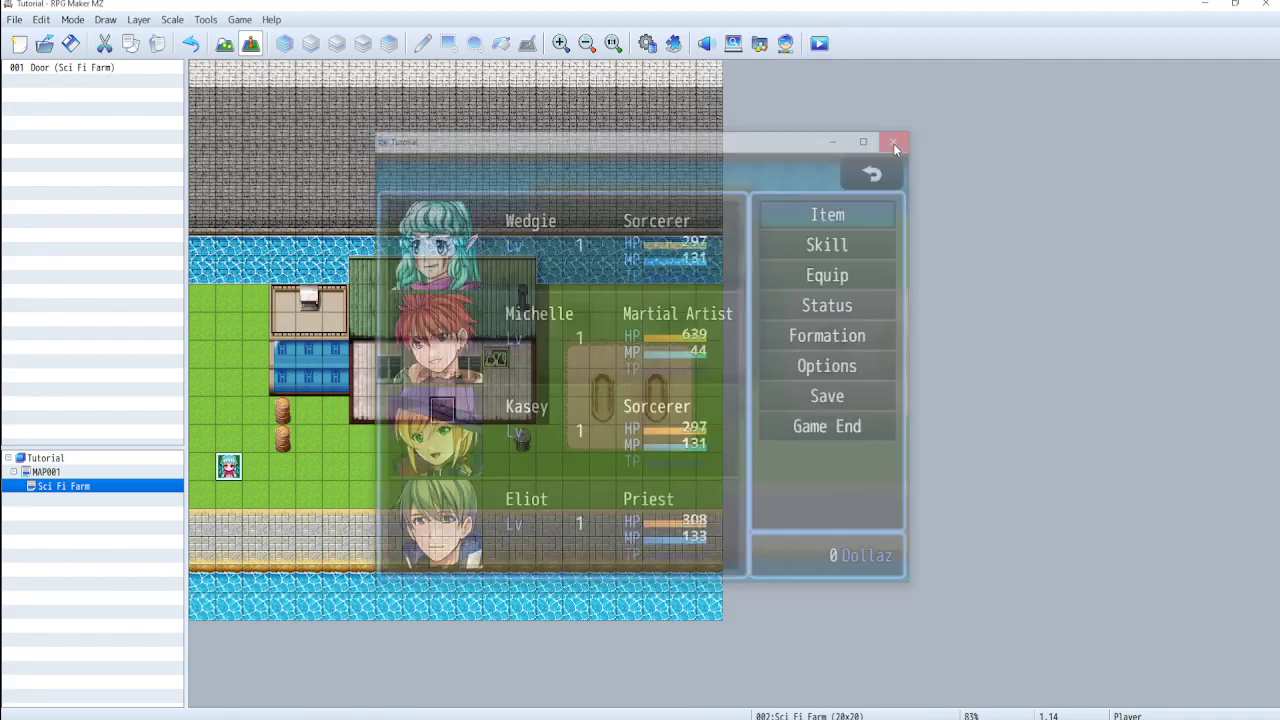
Add a 12x12 child map 'SciFi Farm Inside' under Sci Fi Farm using tileset 0006 SF Inside
right_click(60, 502)
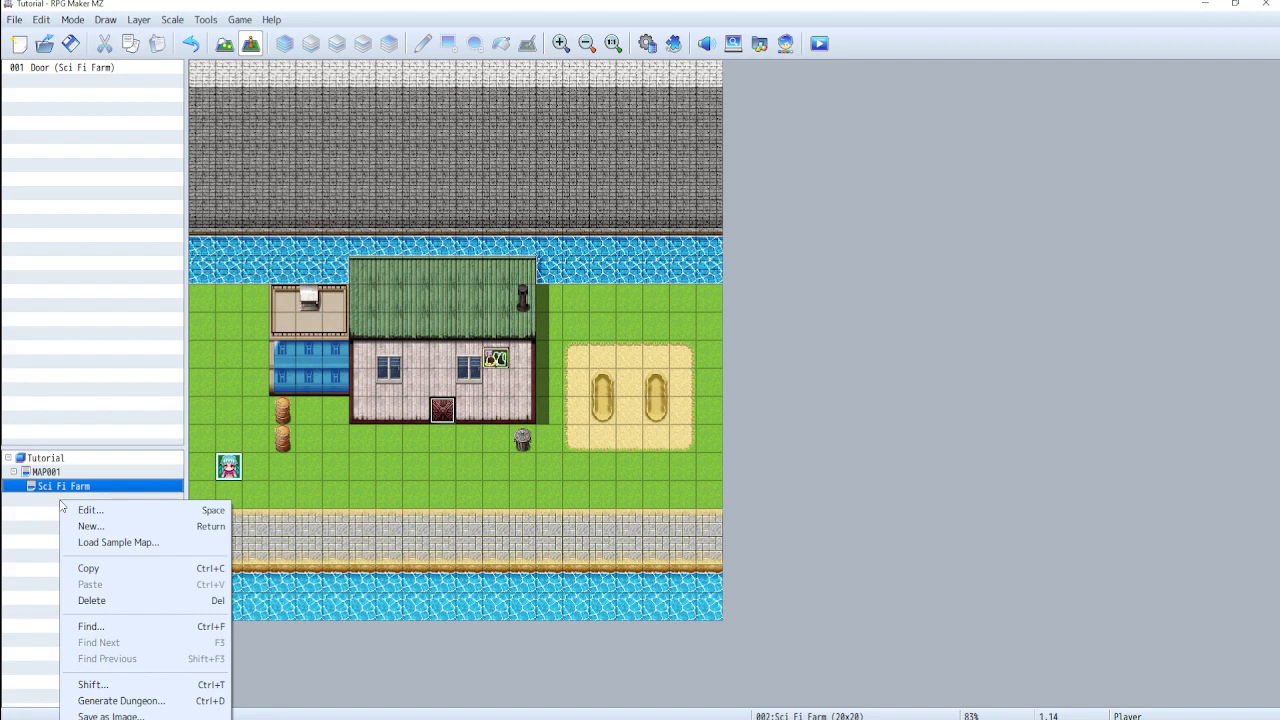
click(92, 526)
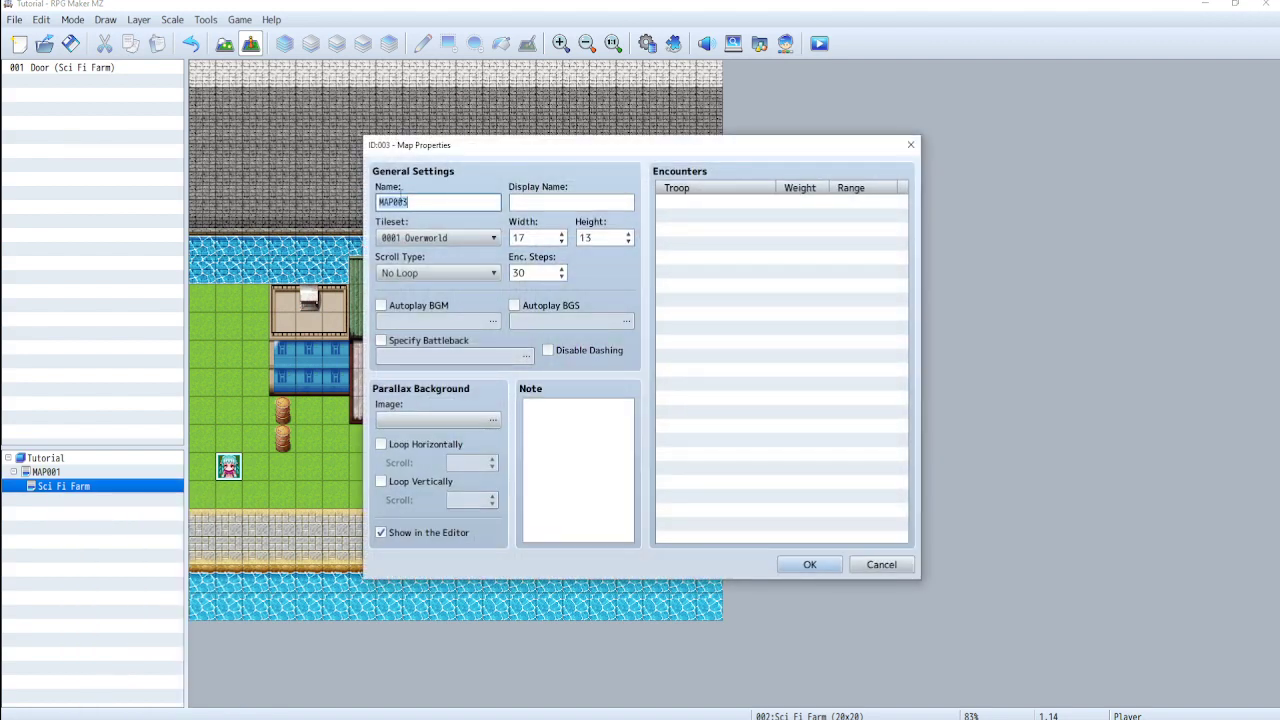
text(SciFi Farm Inside)
click(437, 238)
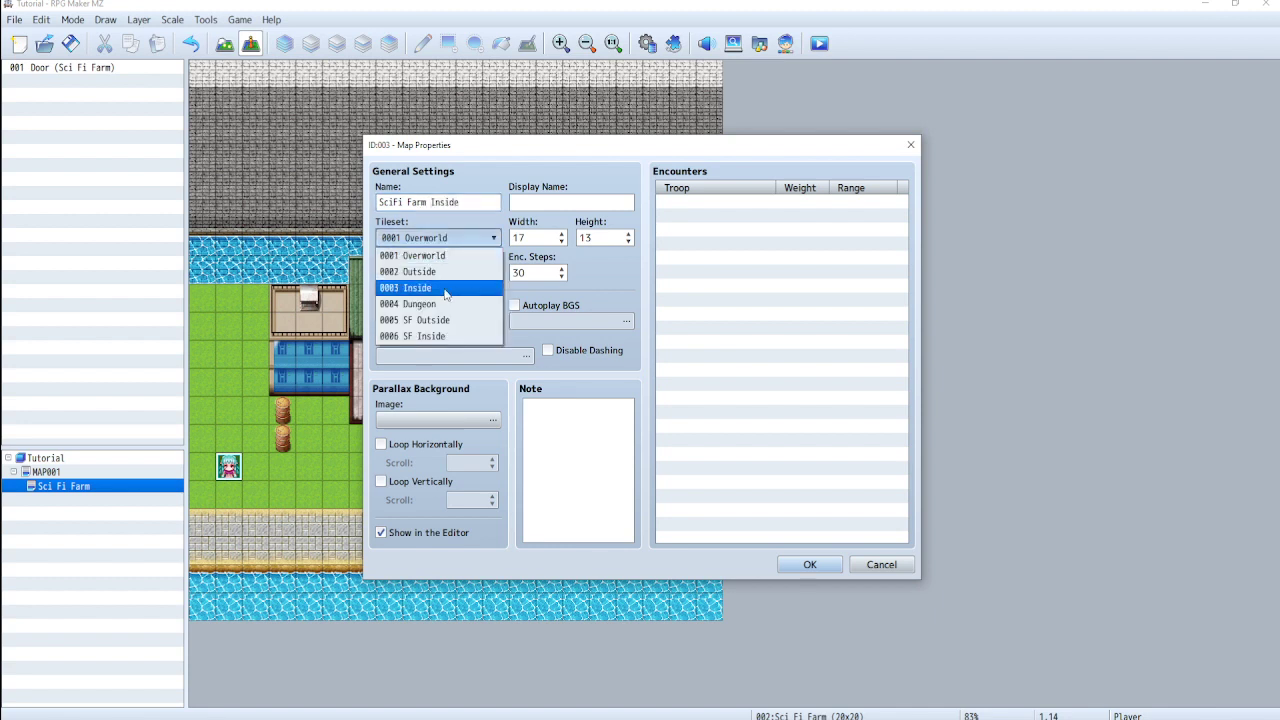
click(433, 338)
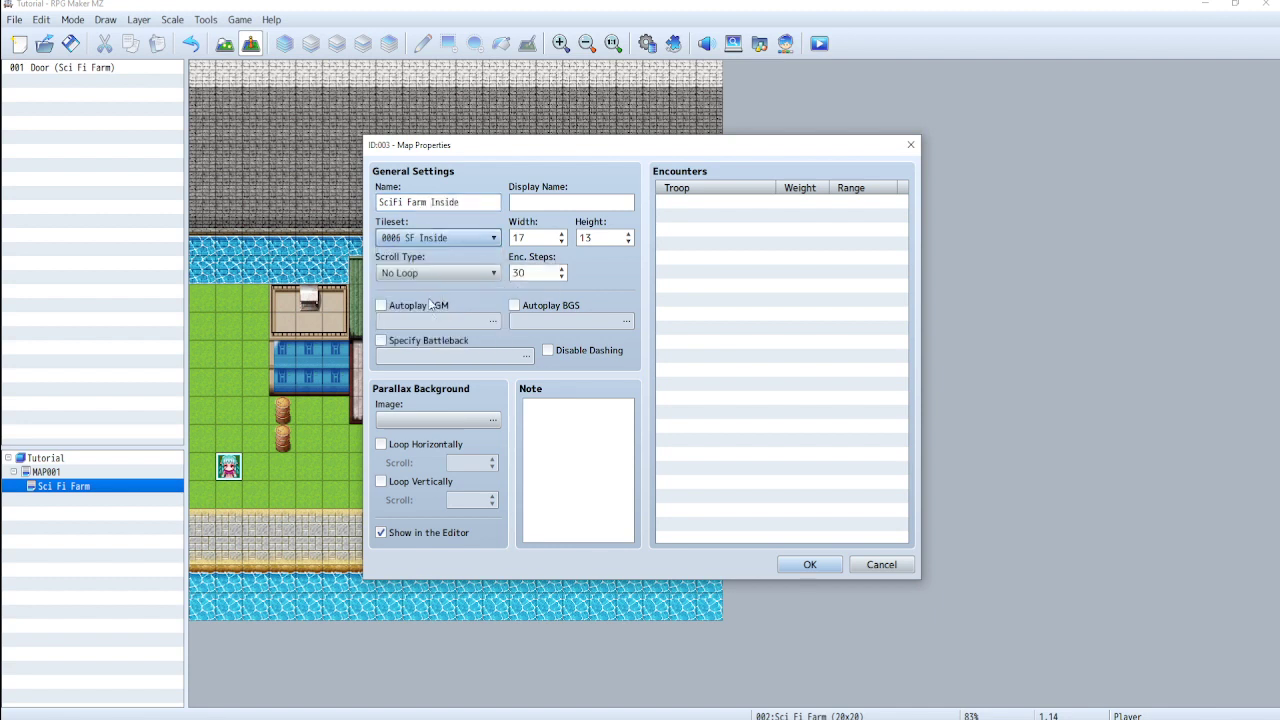
click(561, 242)
click(561, 242)
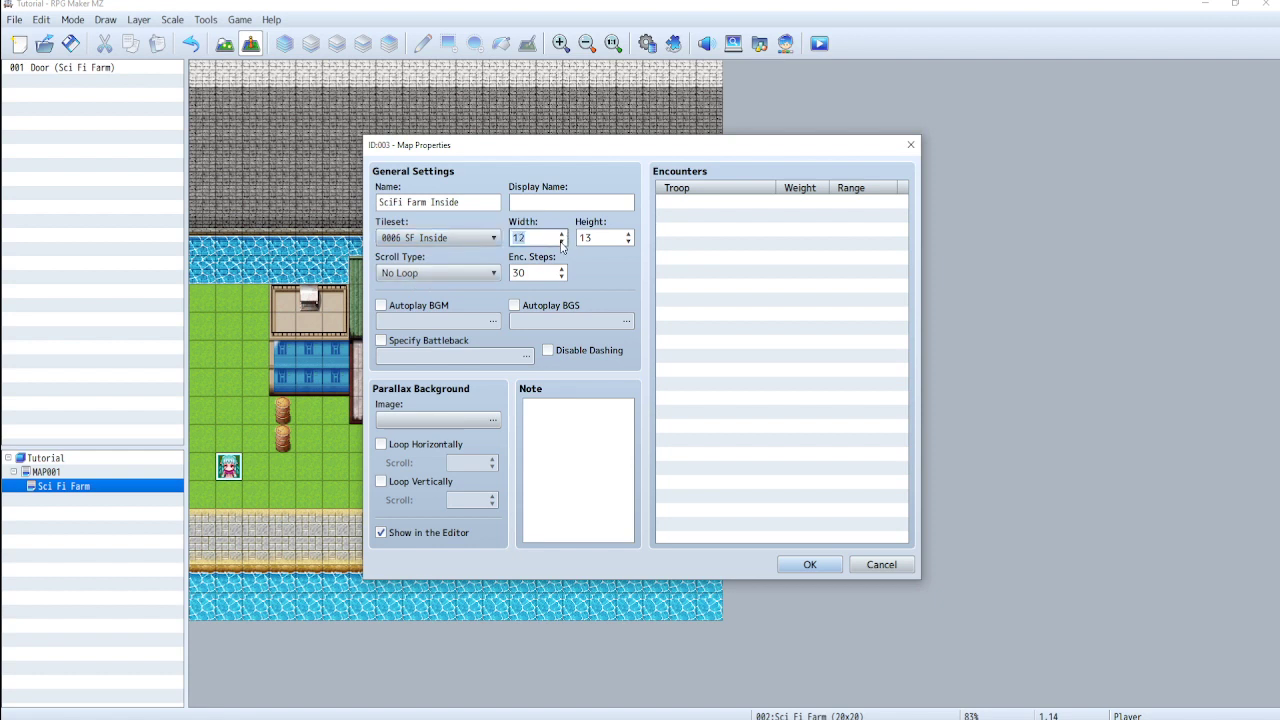
click(629, 242)
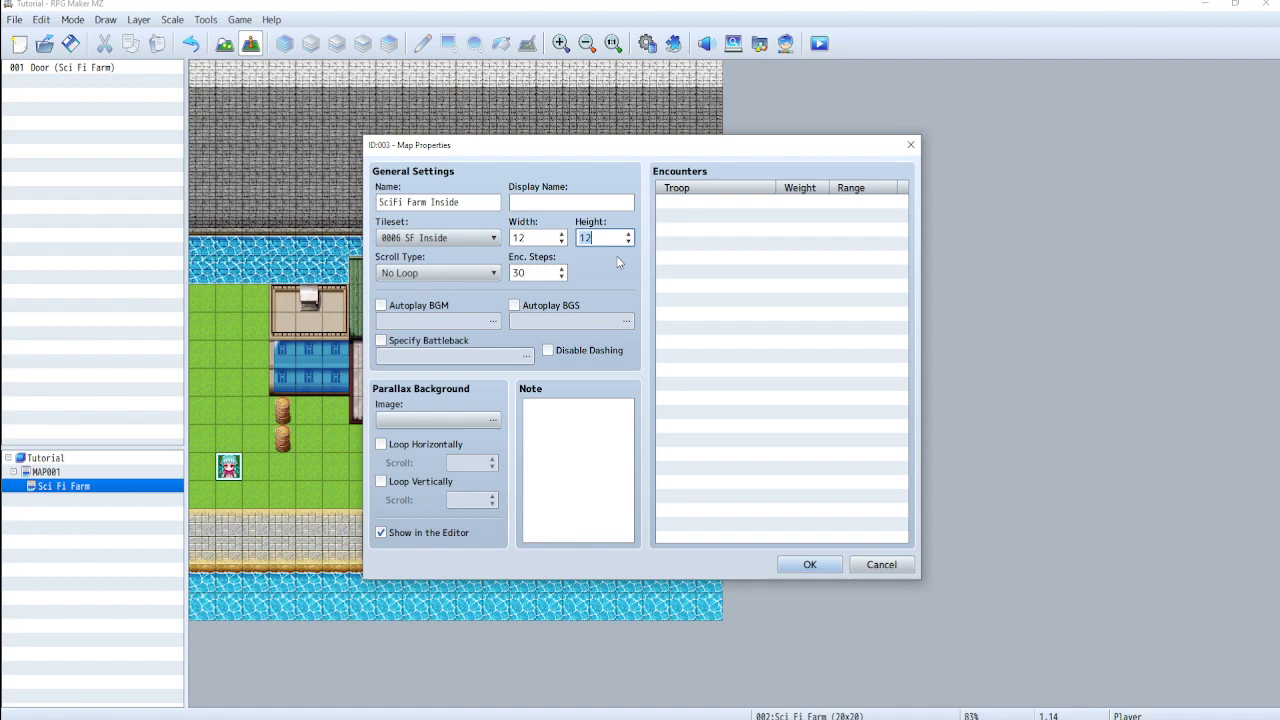
click(821, 567)
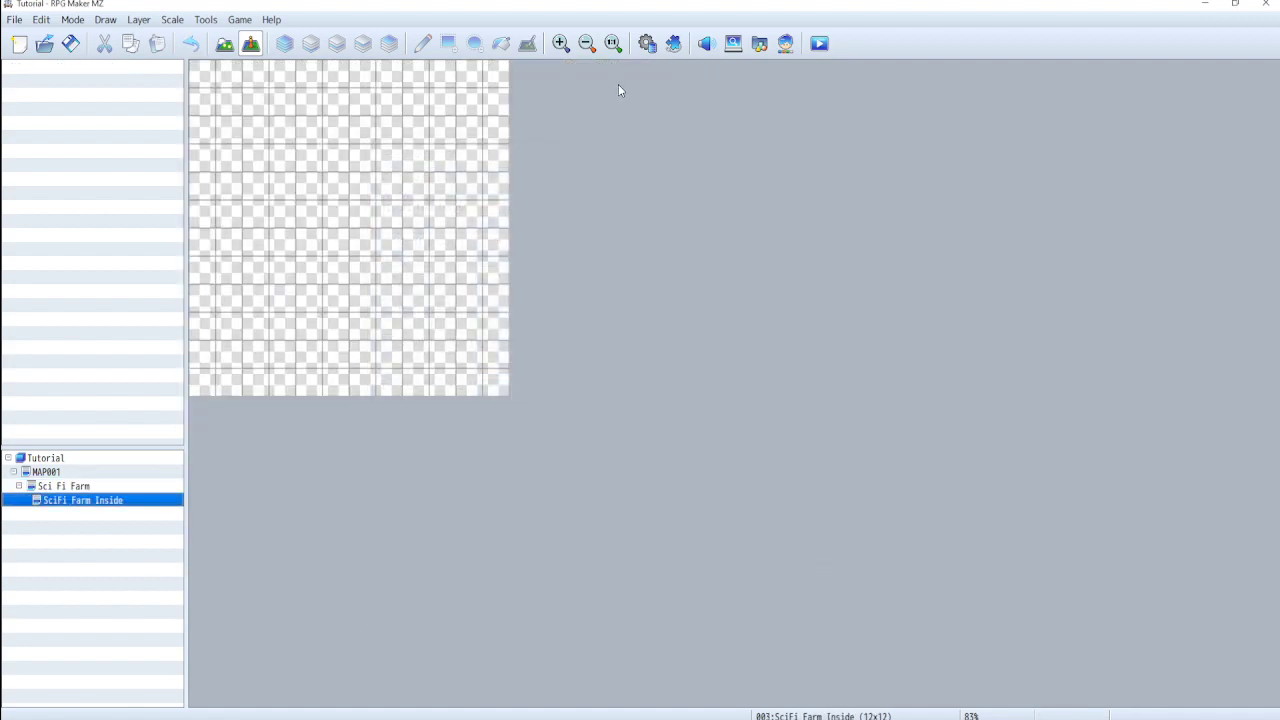
Return to the empty SciFi Farm Inside map with tileset A in rectangle drawing mode
click(228, 46)
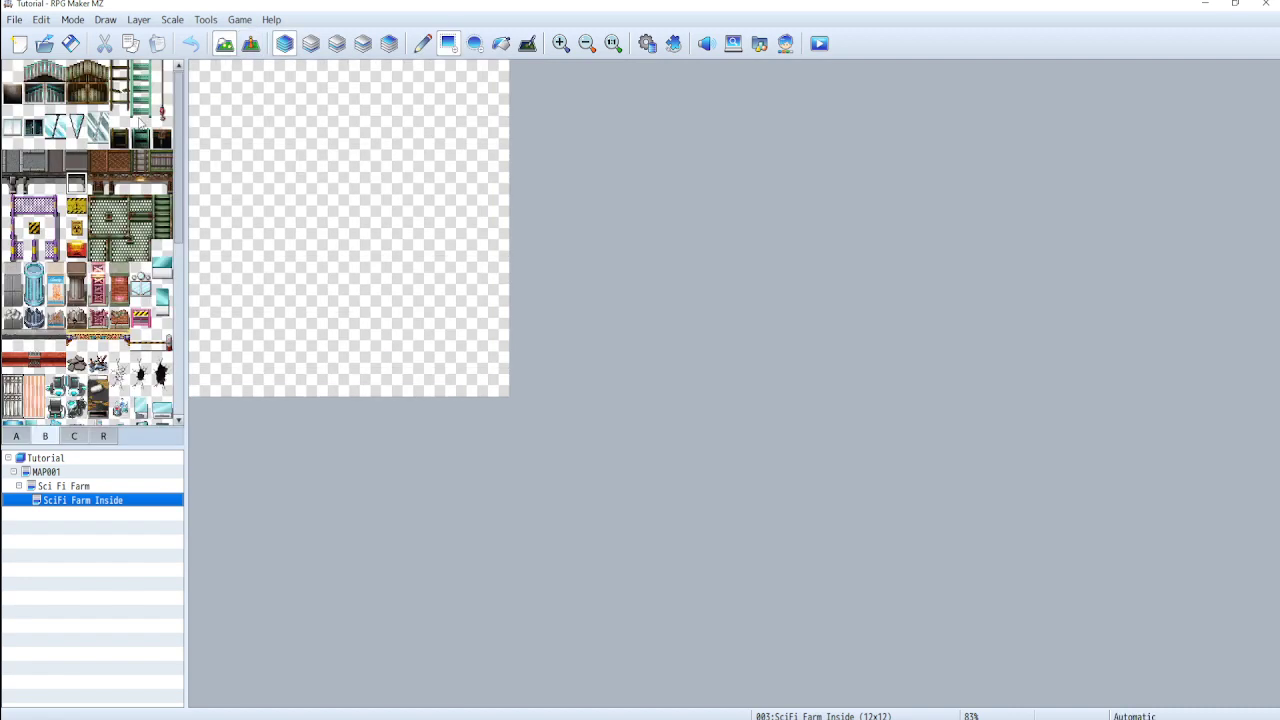
click(16, 436)
scroll(68, 311, up, 5)
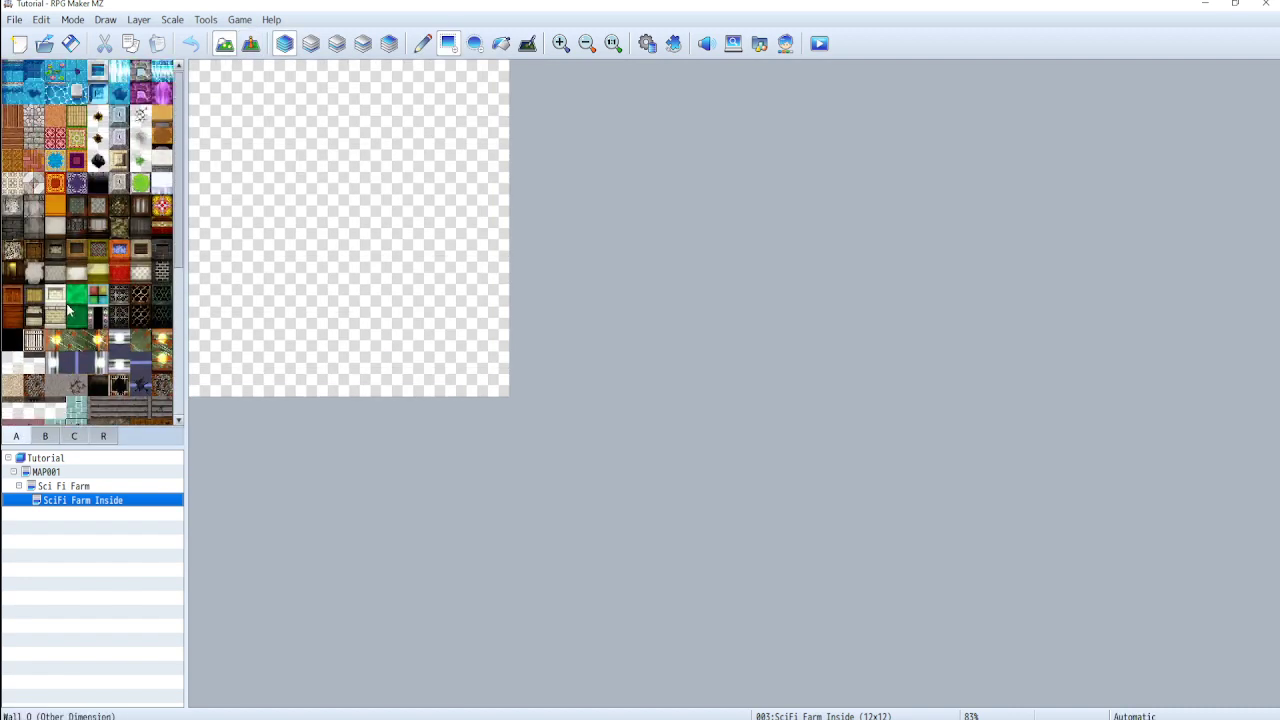
click(68, 487)
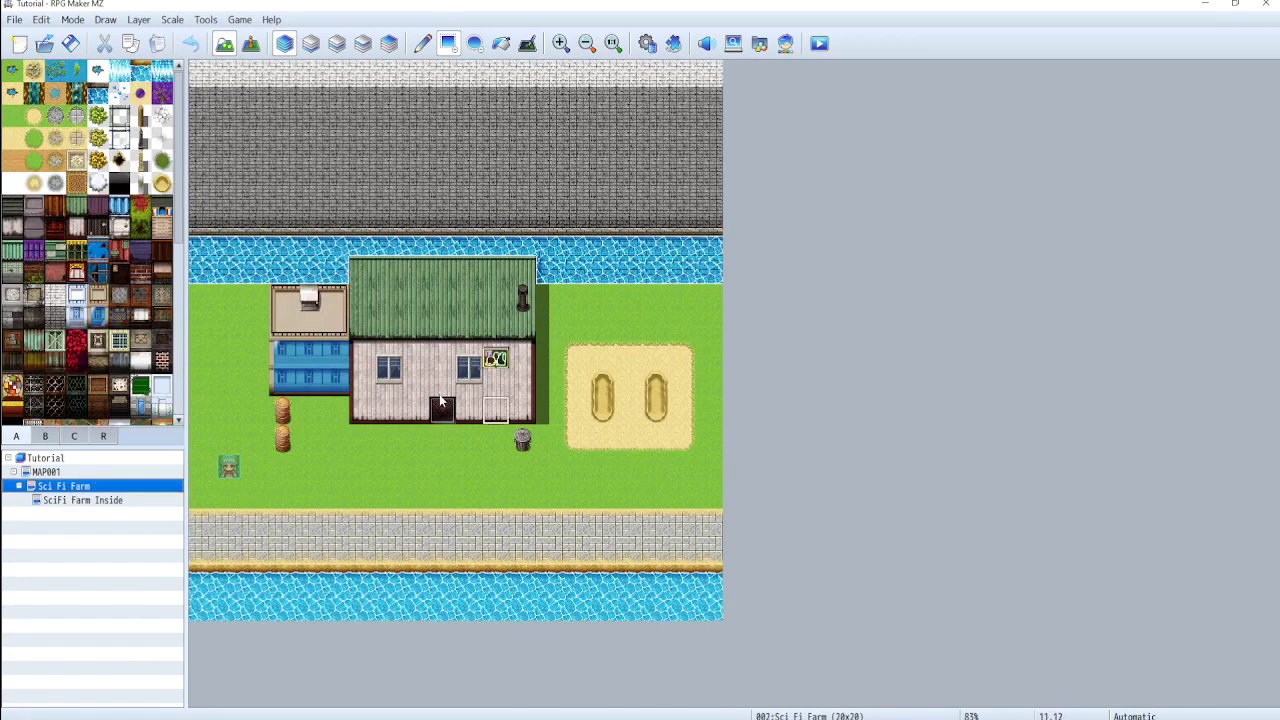
click(100, 500)
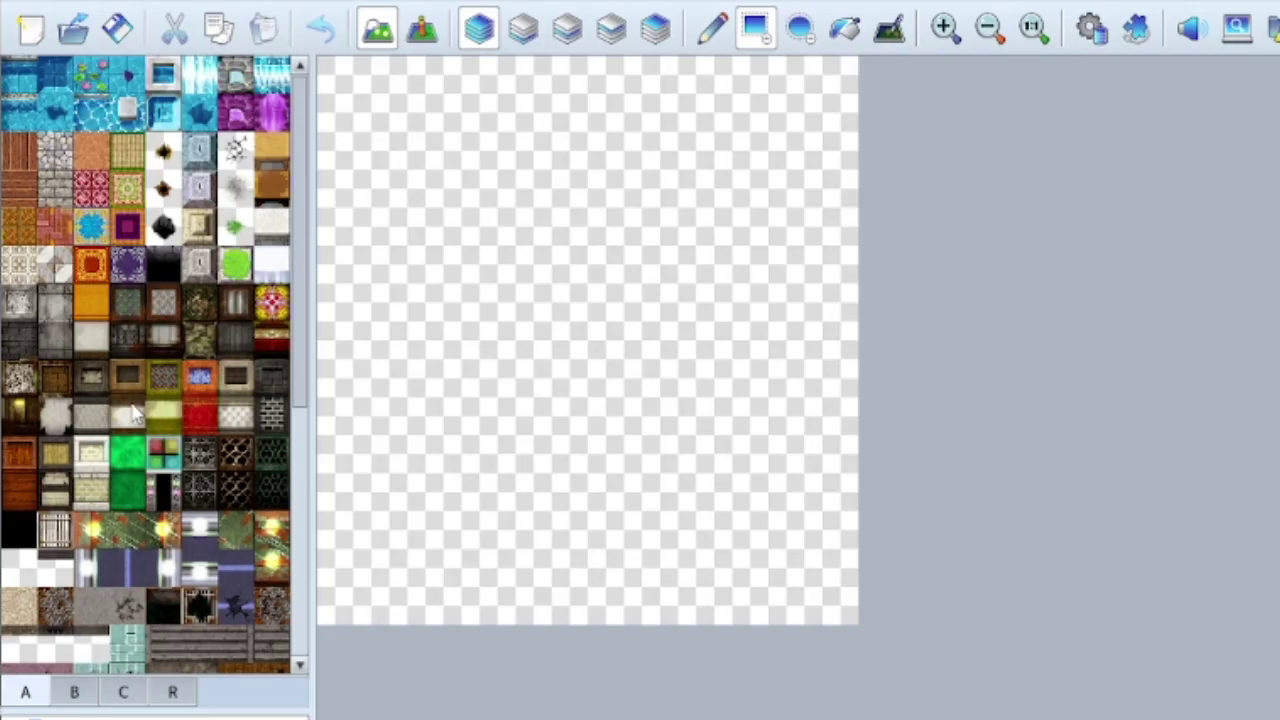
click(714, 30)
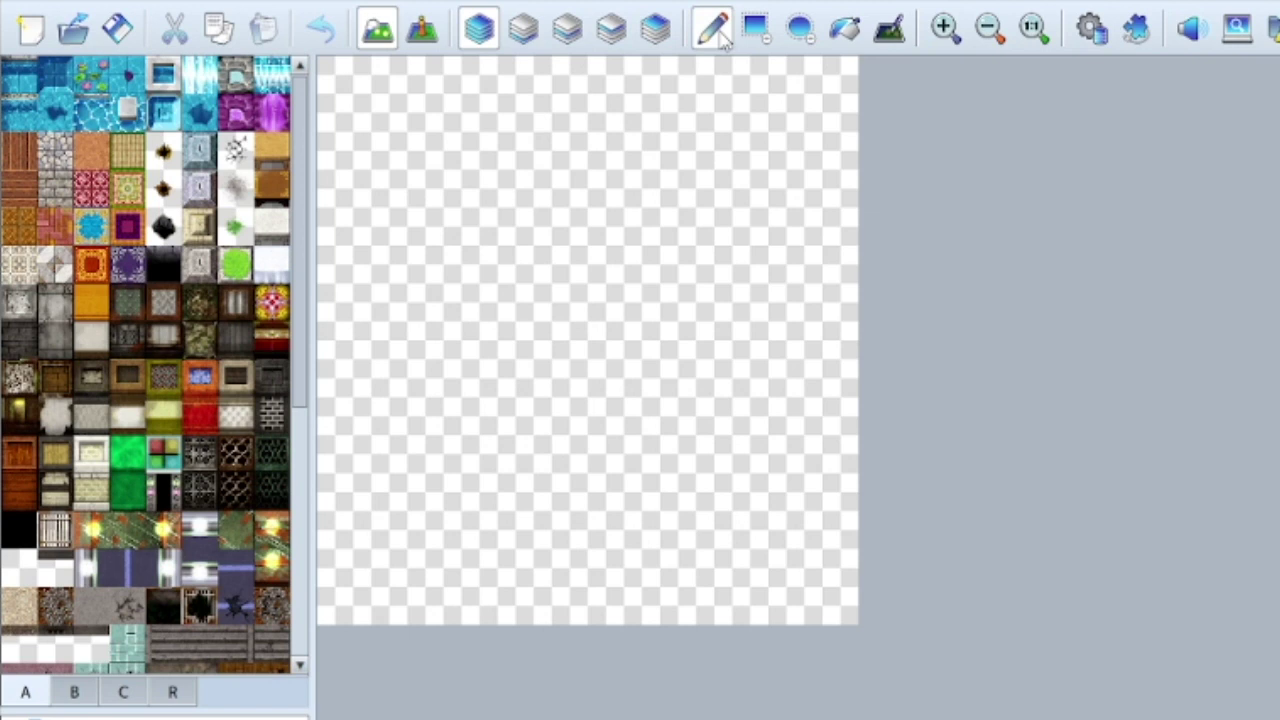
click(756, 30)
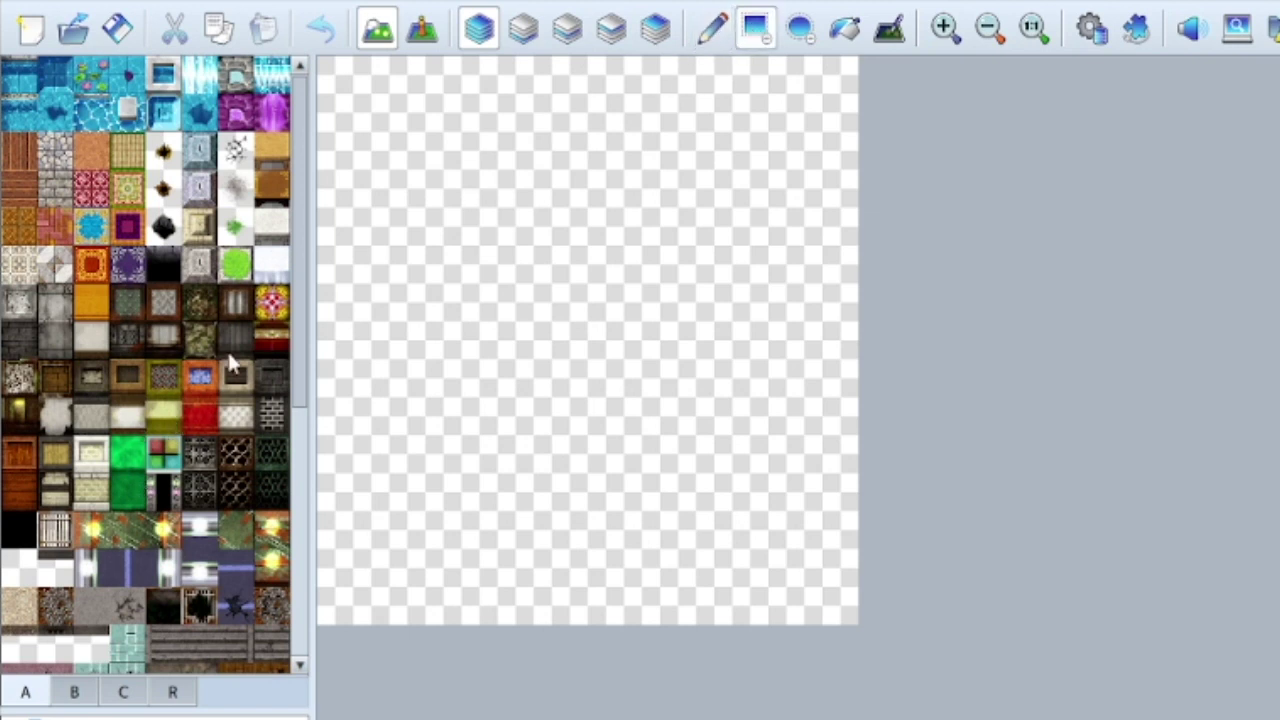
Try a patterned wall strip across the top of the map, then undo it
click(130, 385)
click(127, 415)
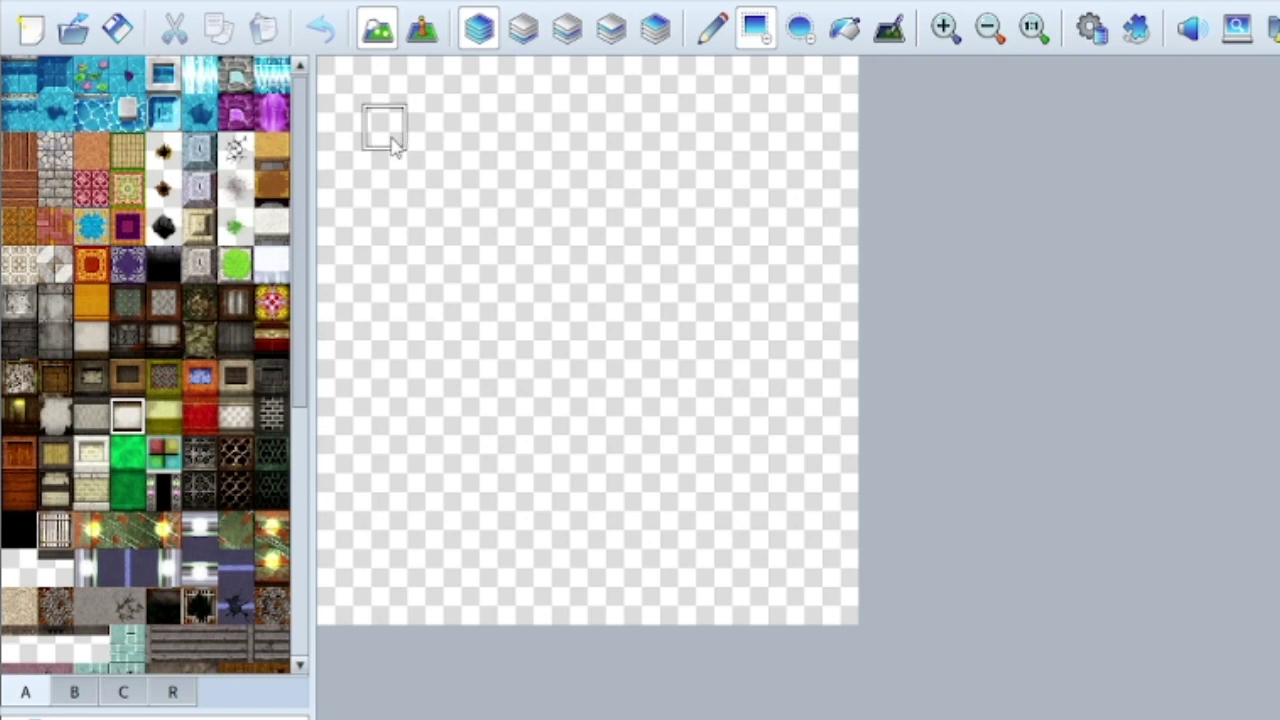
drag(380, 126, 755, 192)
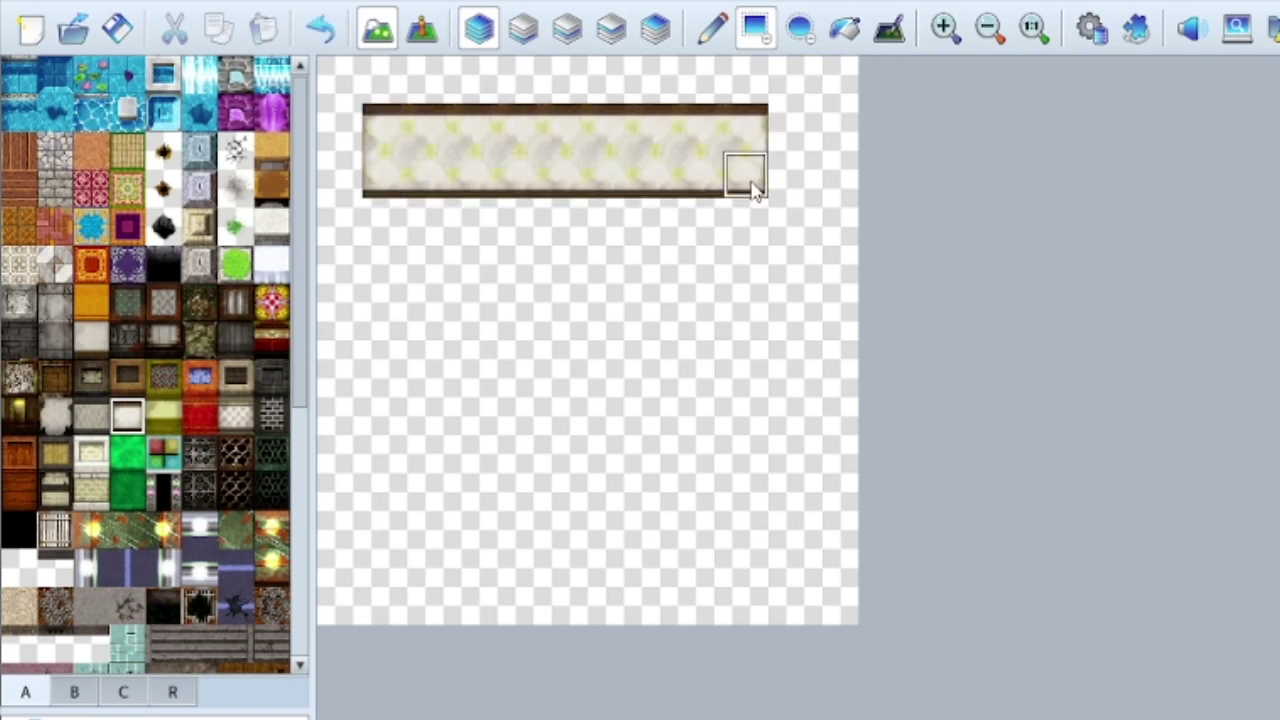
key(ctrl+z)
Paint a wide wall-face strip near the top, capped by a row of dark wall tops
click(90, 418)
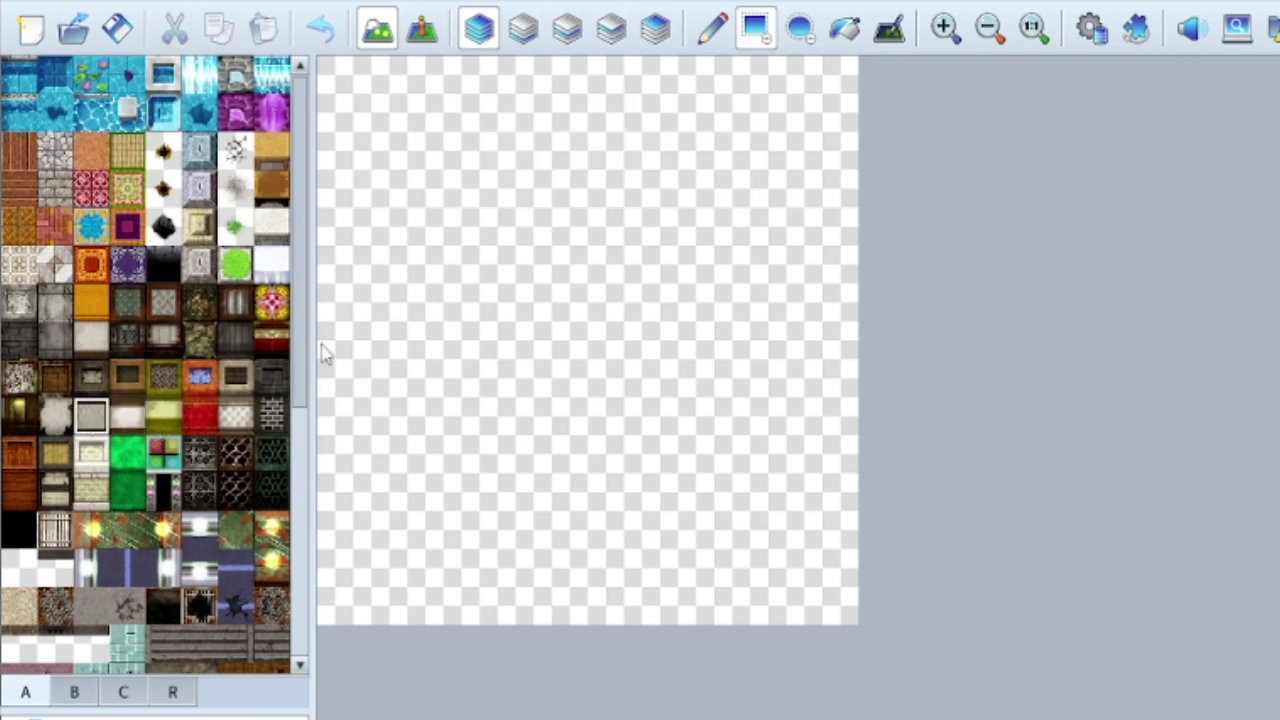
click(430, 178)
drag(444, 213, 726, 229)
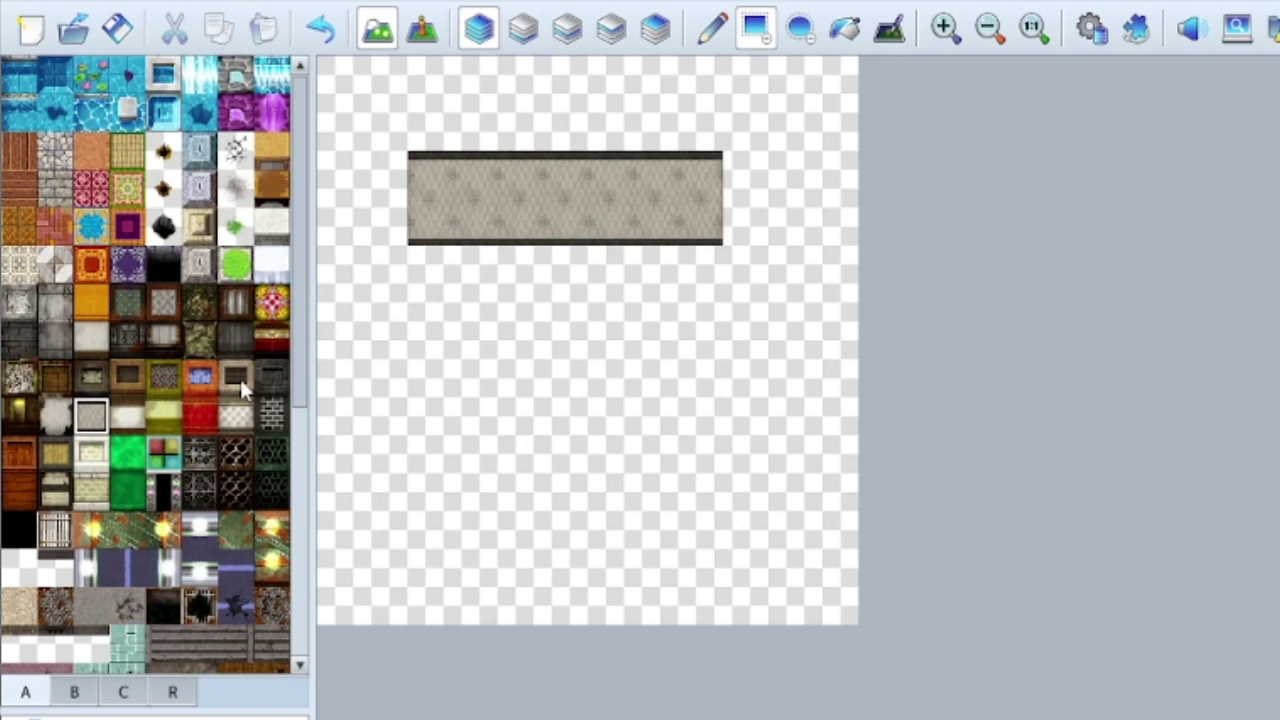
click(90, 378)
drag(440, 132, 710, 131)
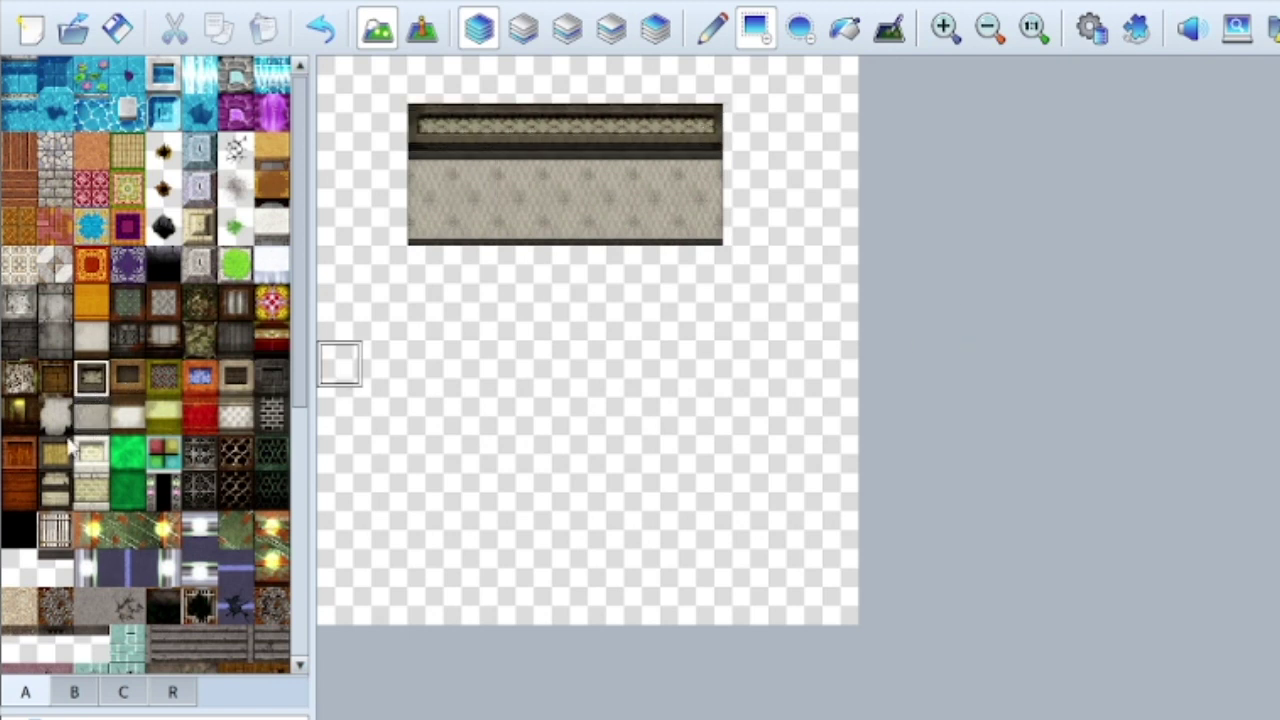
Paint wall tops around the room's perimeter, including a right-hand alcove and bottom walls
click(740, 140)
drag(739, 170, 739, 307)
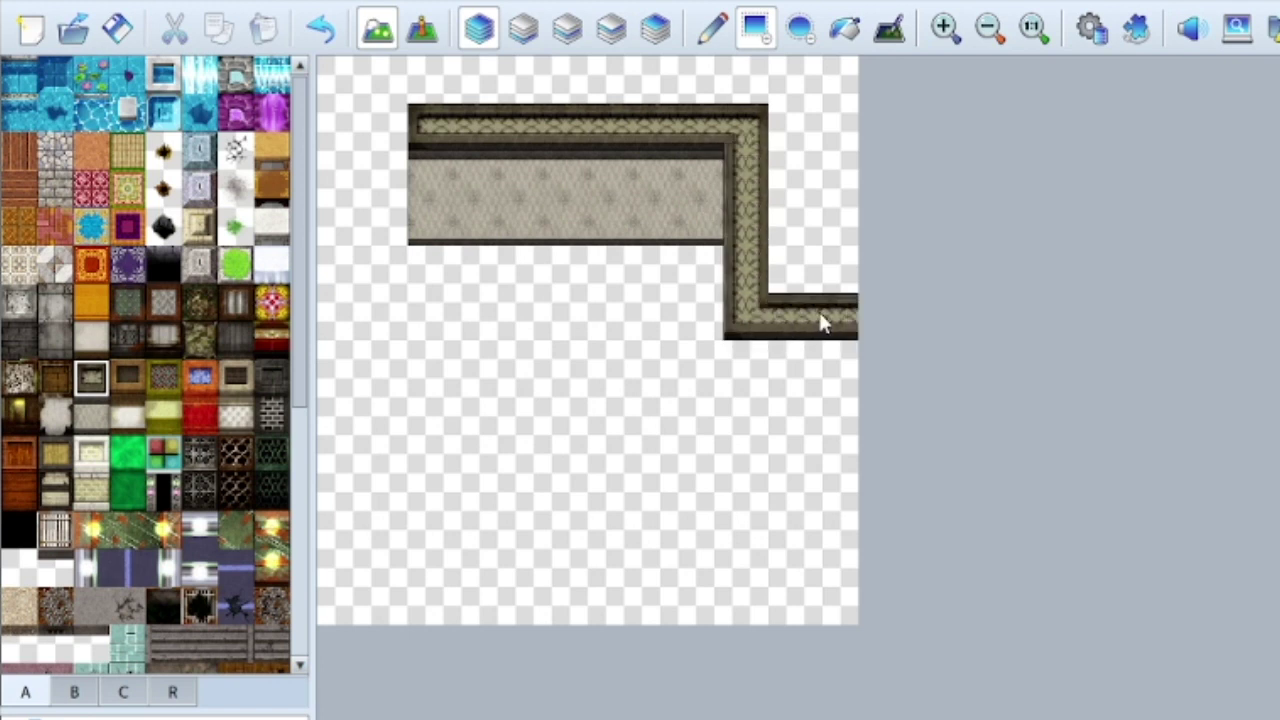
drag(820, 322, 847, 435)
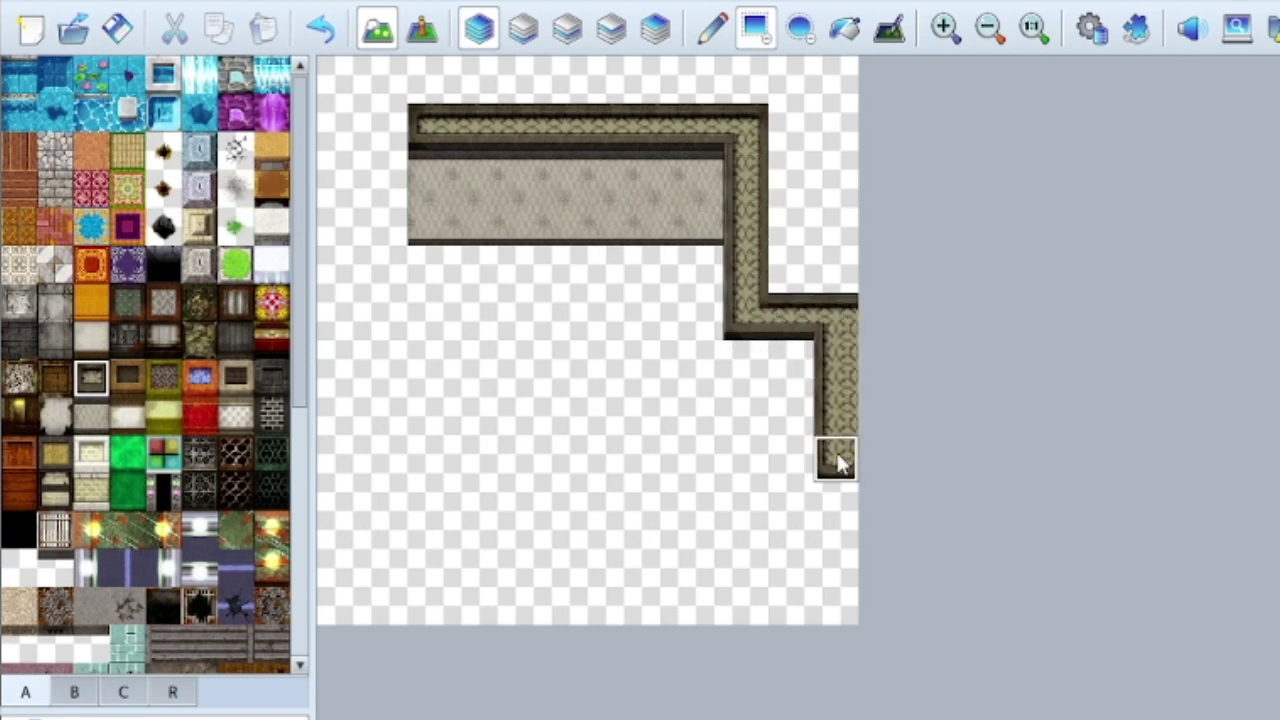
drag(760, 462, 636, 568)
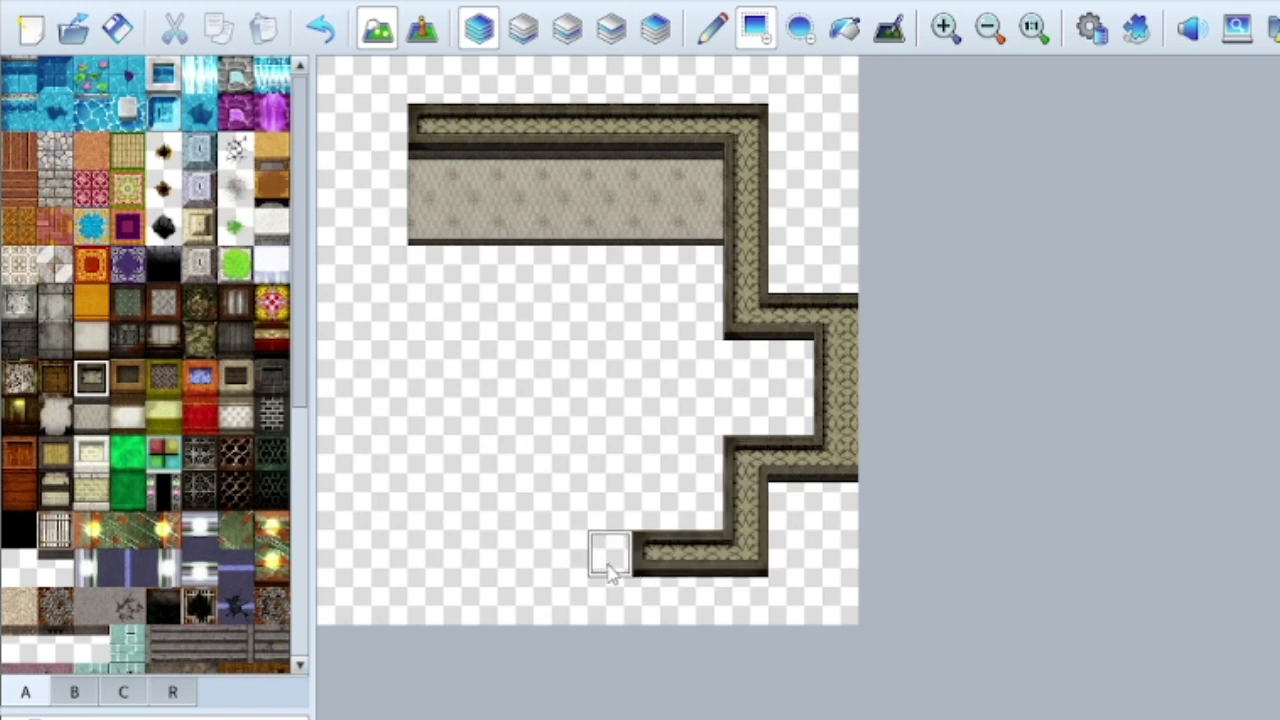
click(552, 570)
mouse_move(548, 570)
mouse_down()
mouse_move(390, 570)
mouse_move(386, 515)
mouse_move(345, 513)
mouse_move(334, 165)
mouse_move(386, 126)
mouse_up()
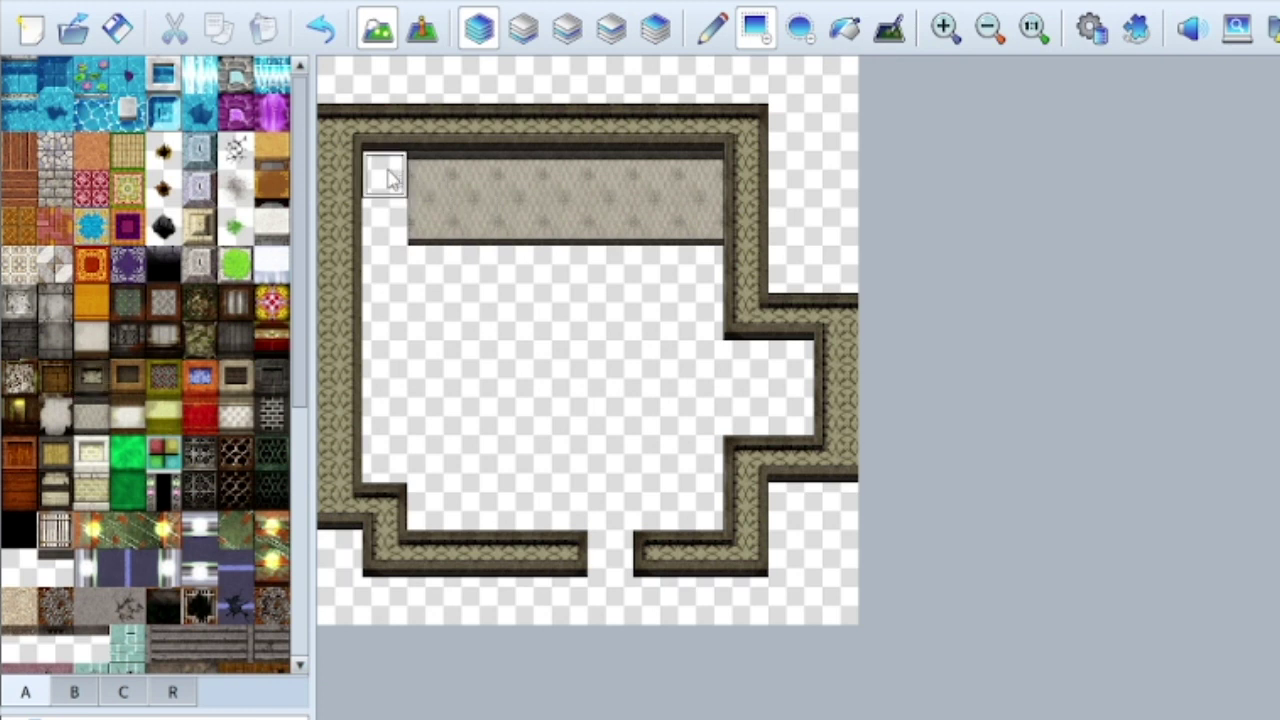
drag(383, 174, 391, 217)
mouse_move(745, 360)
mouse_down()
mouse_move(786, 374)
mouse_move(794, 491)
mouse_move(786, 357)
mouse_move(724, 426)
mouse_move(806, 466)
mouse_move(818, 502)
mouse_move(752, 463)
mouse_move(847, 468)
mouse_up()
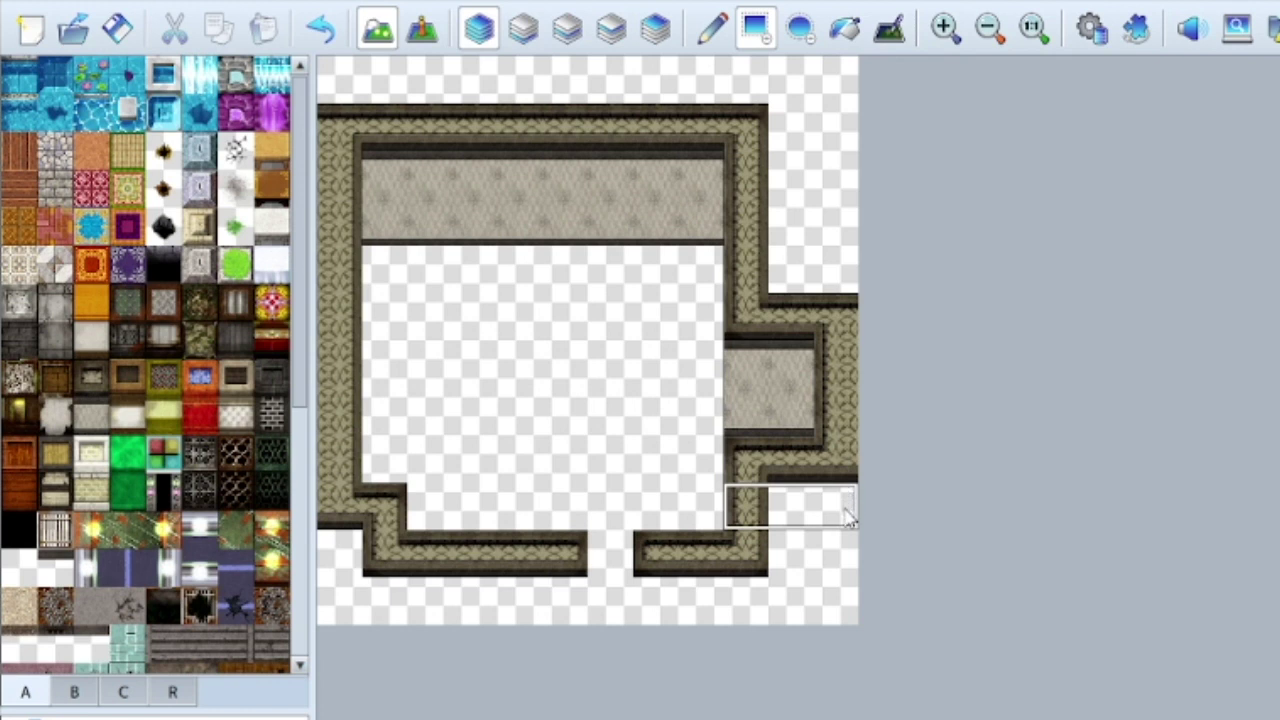
drag(840, 552, 760, 563)
Erase the extra wall pieces under the right alcove with empty tiles
right_drag(605, 495, 691, 509)
click(748, 507)
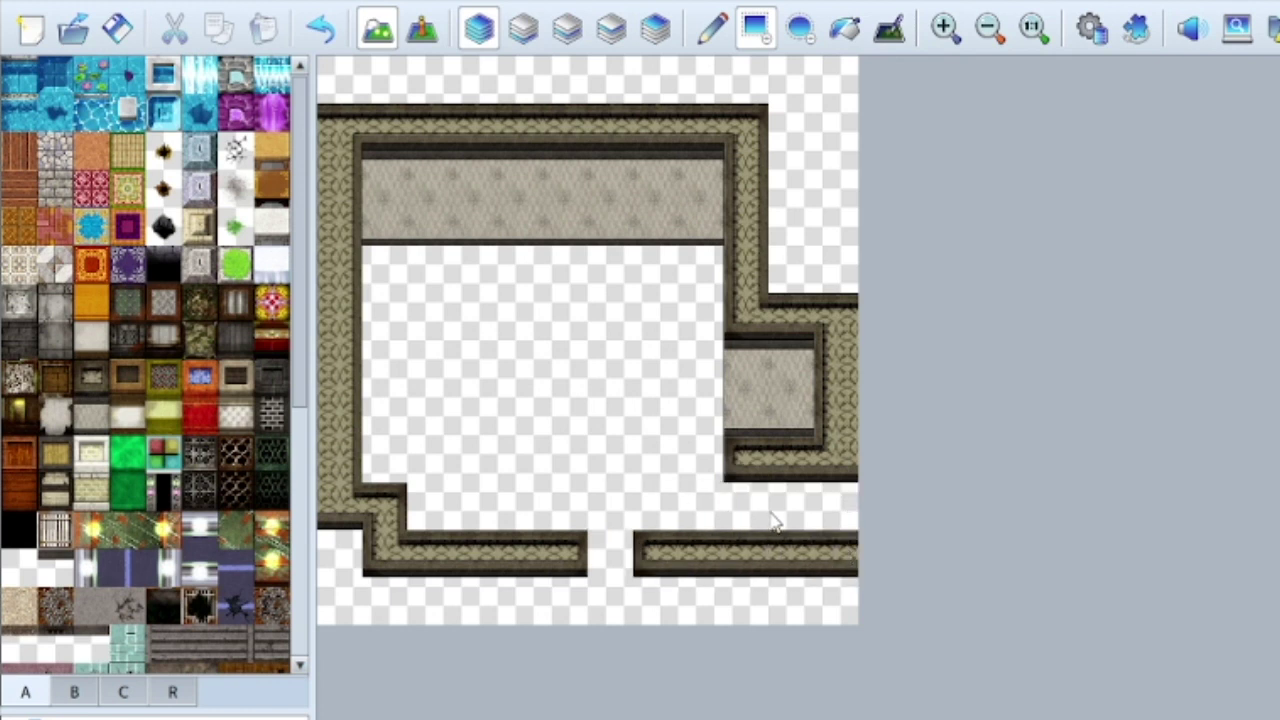
mouse_move(742, 466)
mouse_down()
mouse_move(831, 456)
mouse_move(836, 530)
mouse_up()
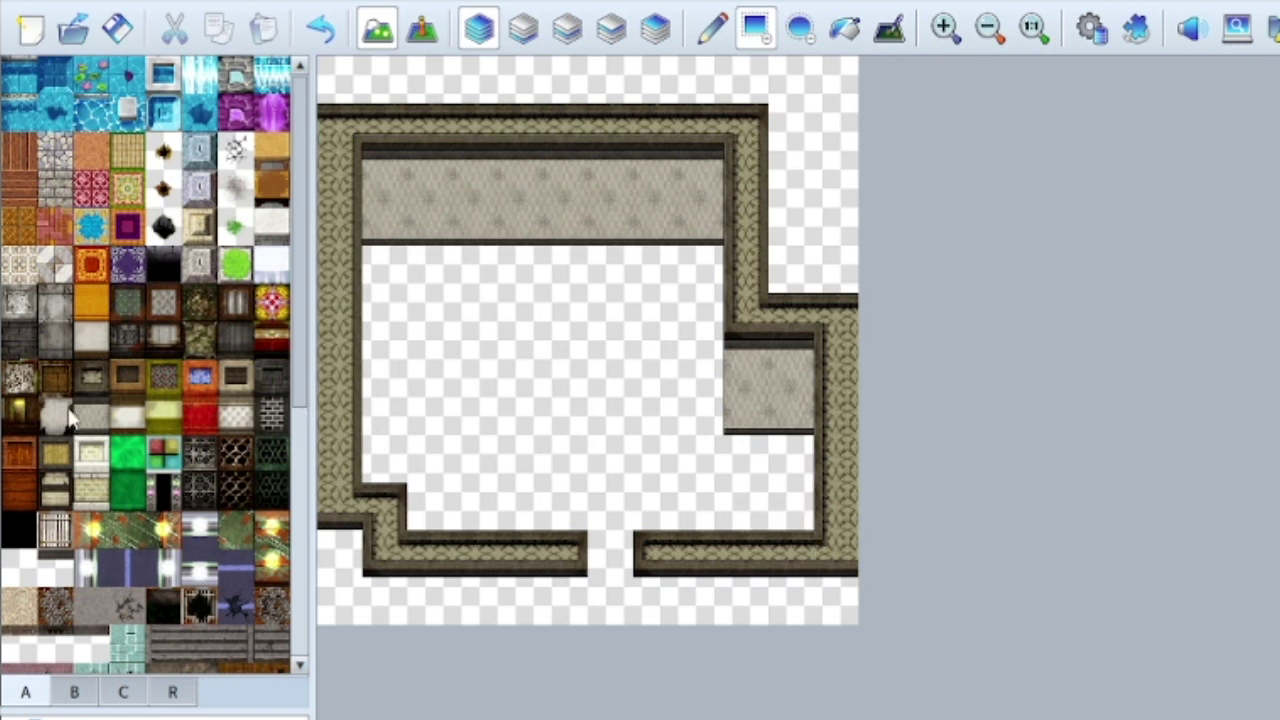
Fill the room's floor and doorway gap with purple striped floor tiles
scroll(125, 425, down, 3)
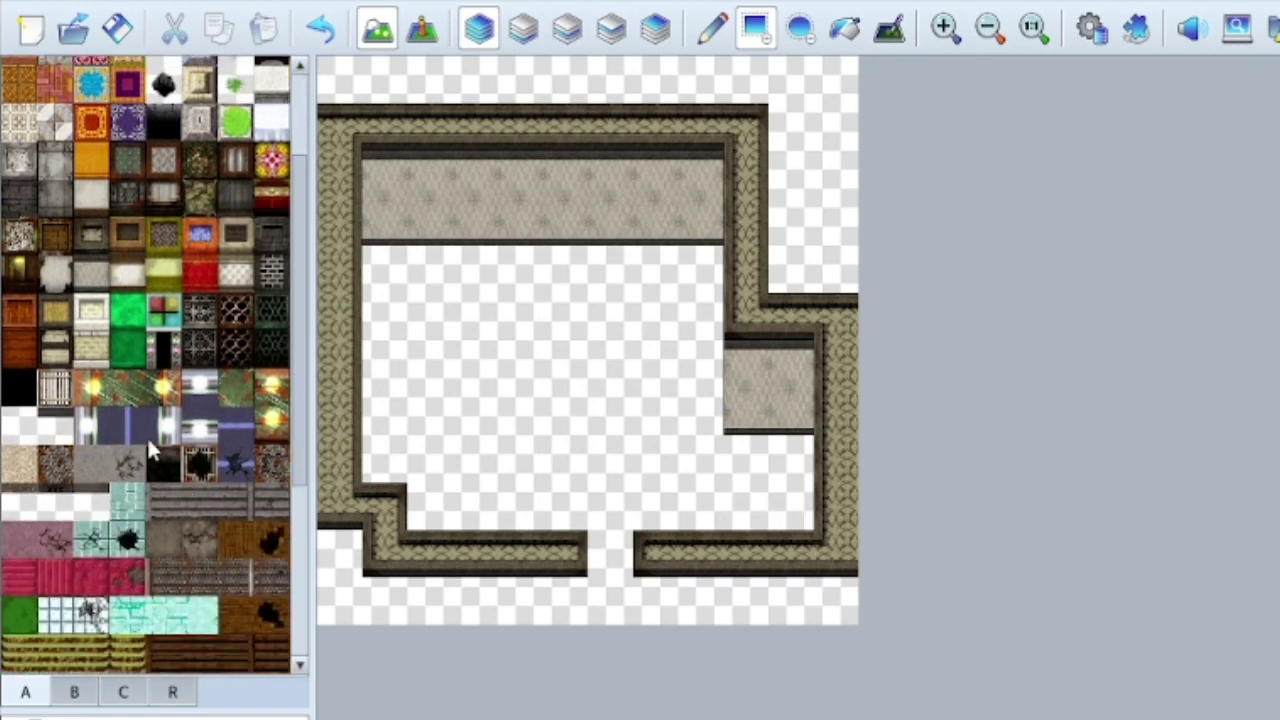
click(240, 437)
drag(385, 268, 715, 474)
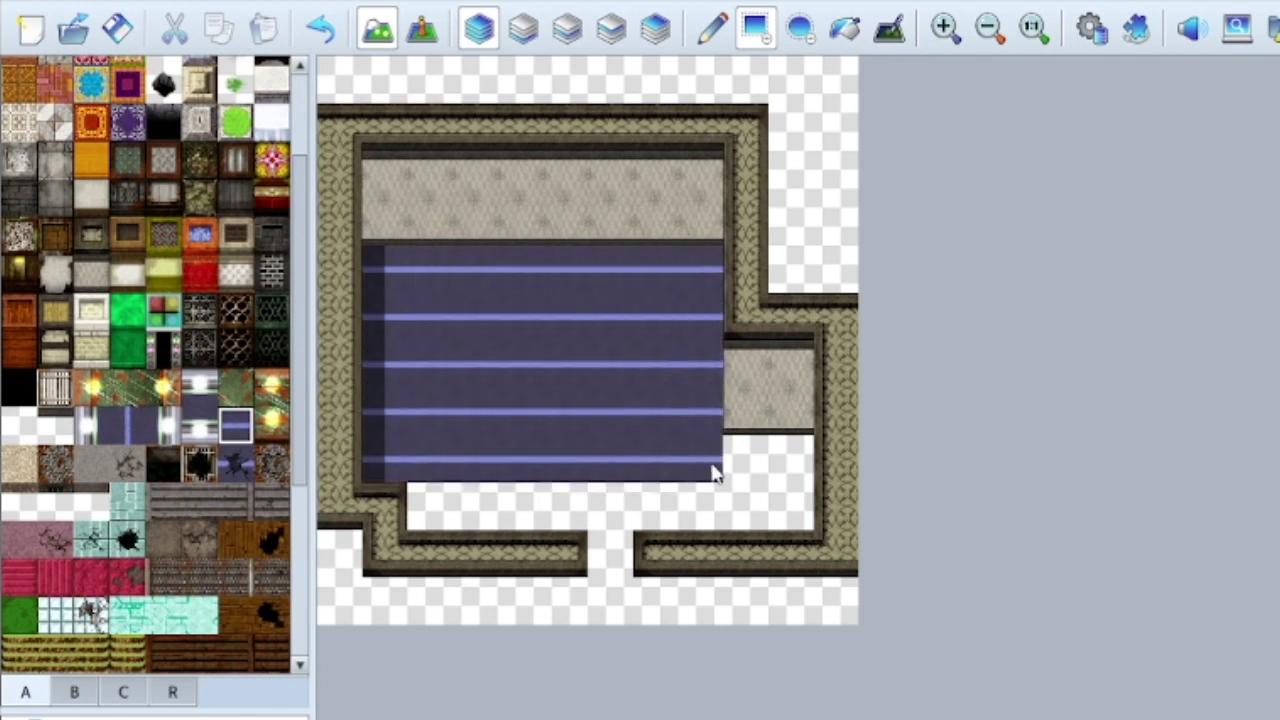
mouse_move(428, 506)
mouse_down()
mouse_move(780, 508)
mouse_move(792, 470)
mouse_up()
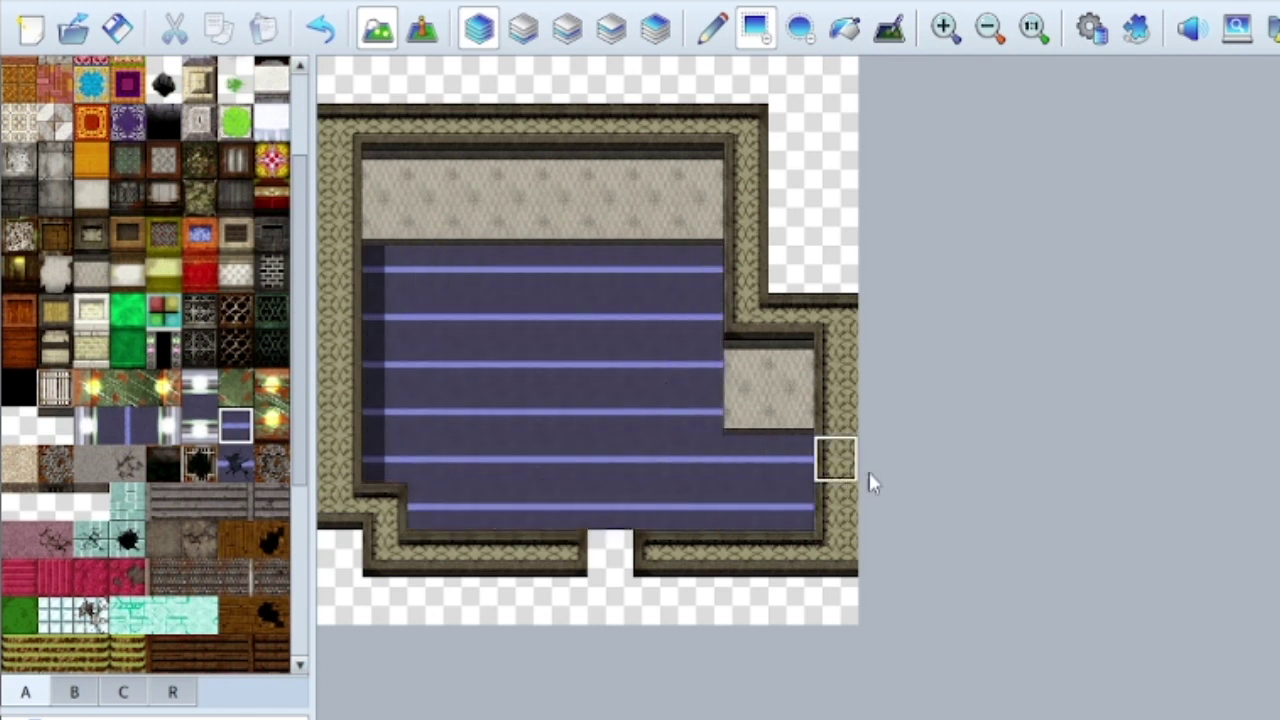
click(609, 555)
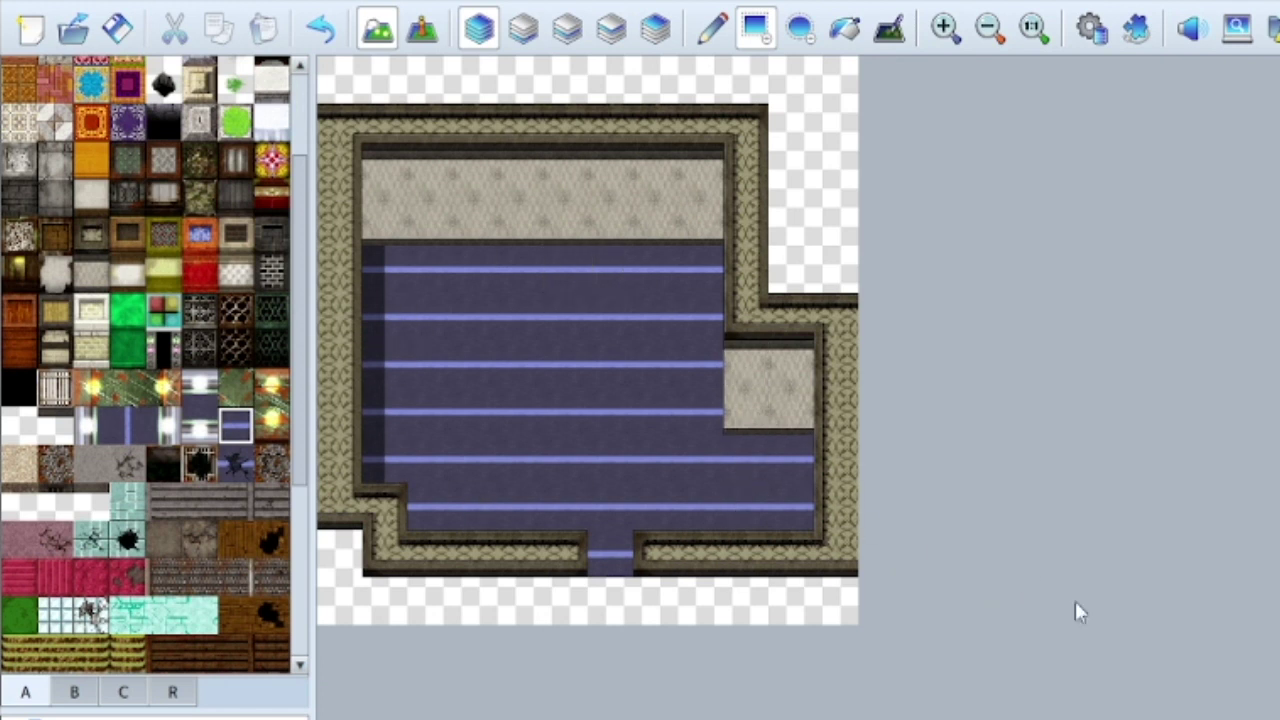
Try a dark left-edge column and light strips on the top and bottom rows, then undo them
click(90, 425)
drag(378, 268, 364, 420)
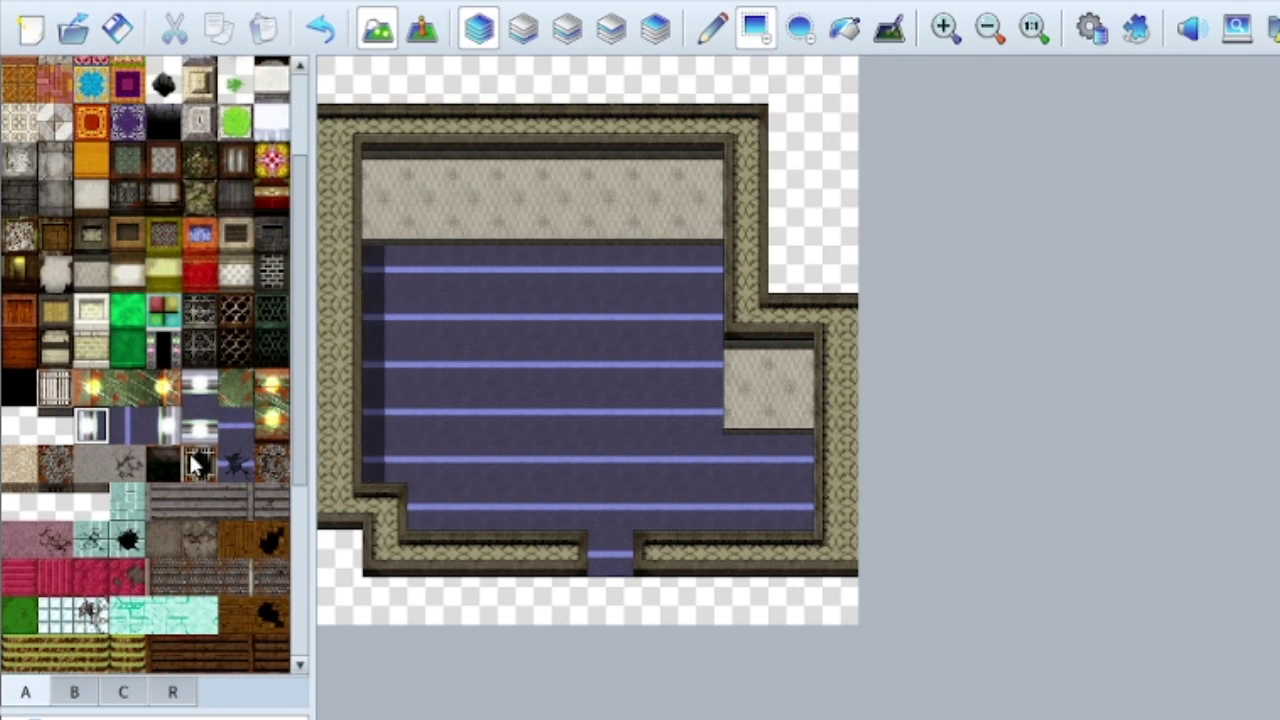
key(ctrl+z)
click(199, 388)
drag(386, 265, 708, 266)
click(199, 425)
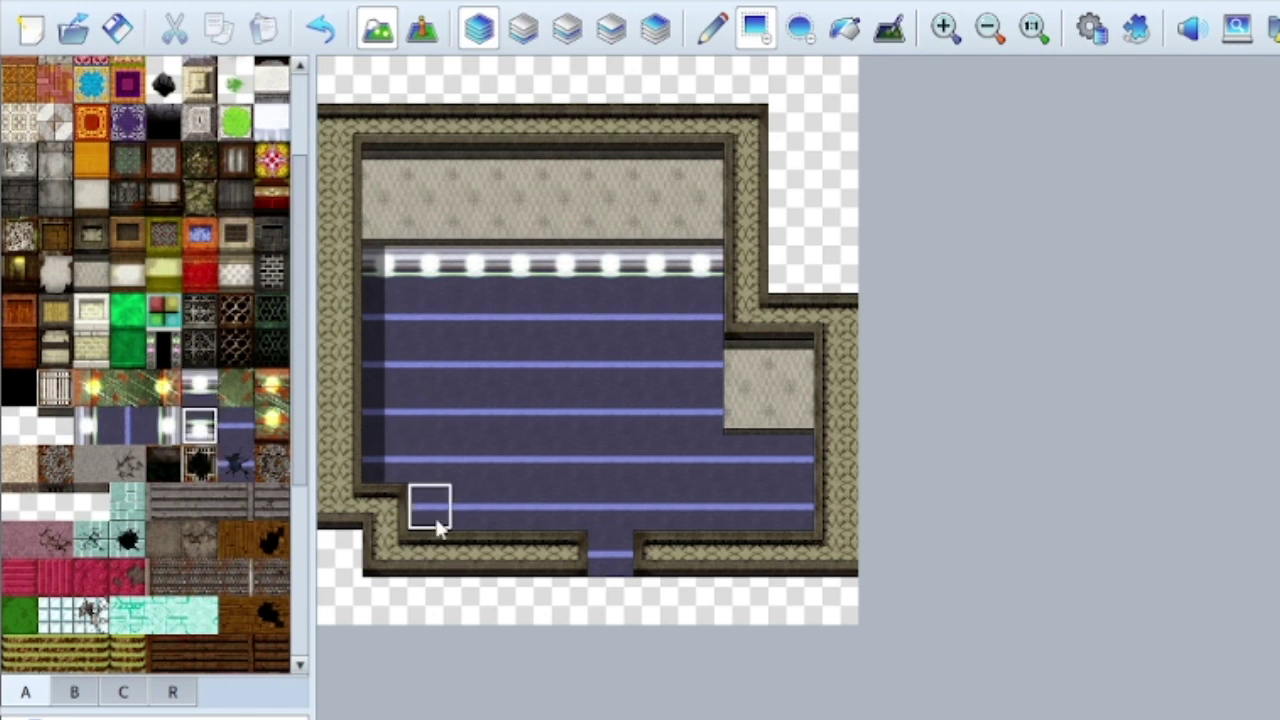
drag(428, 515, 800, 512)
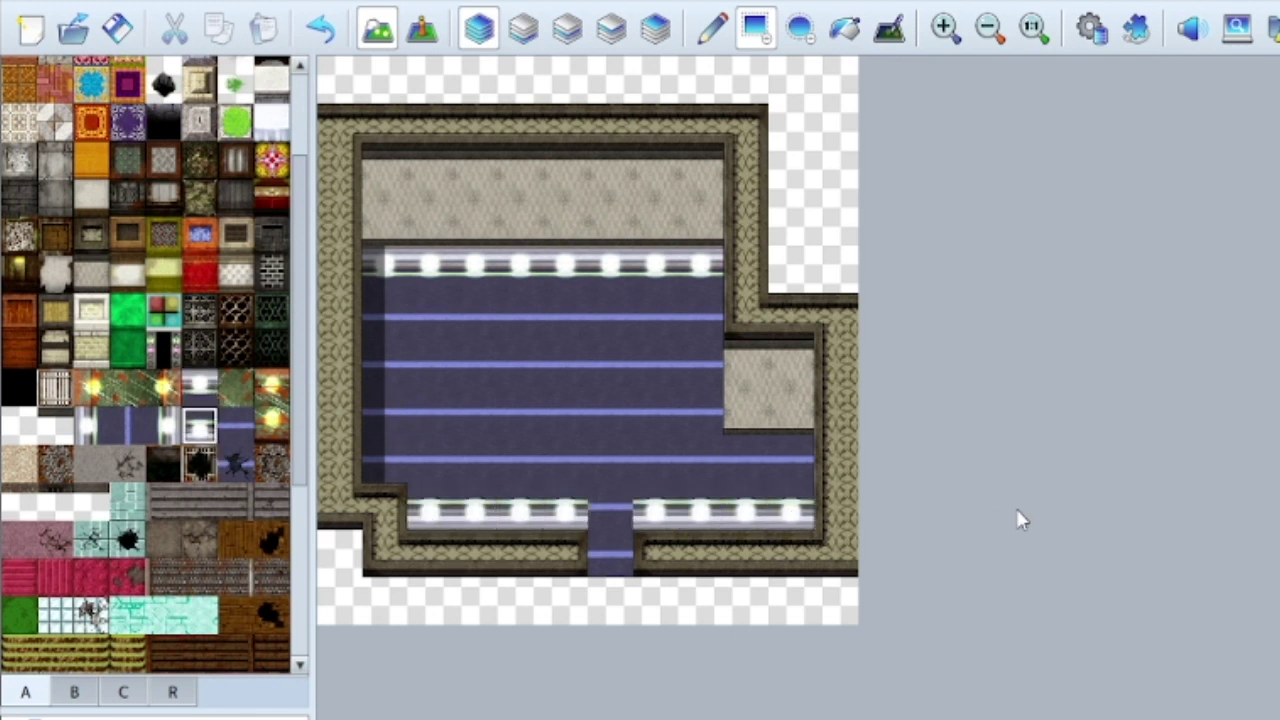
key(ctrl+z)
key(ctrl+z)
key(ctrl+z)
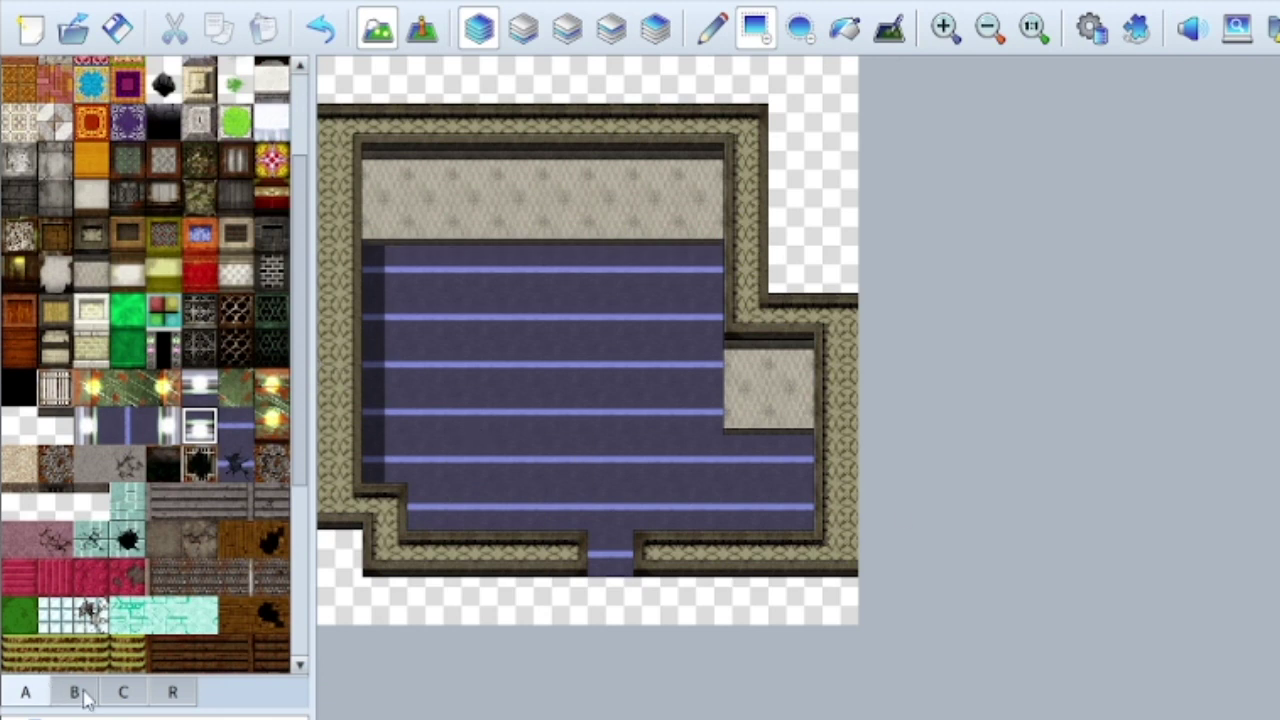
Stamp the 3x2 poster from tileset C onto the top wall
click(75, 692)
click(122, 694)
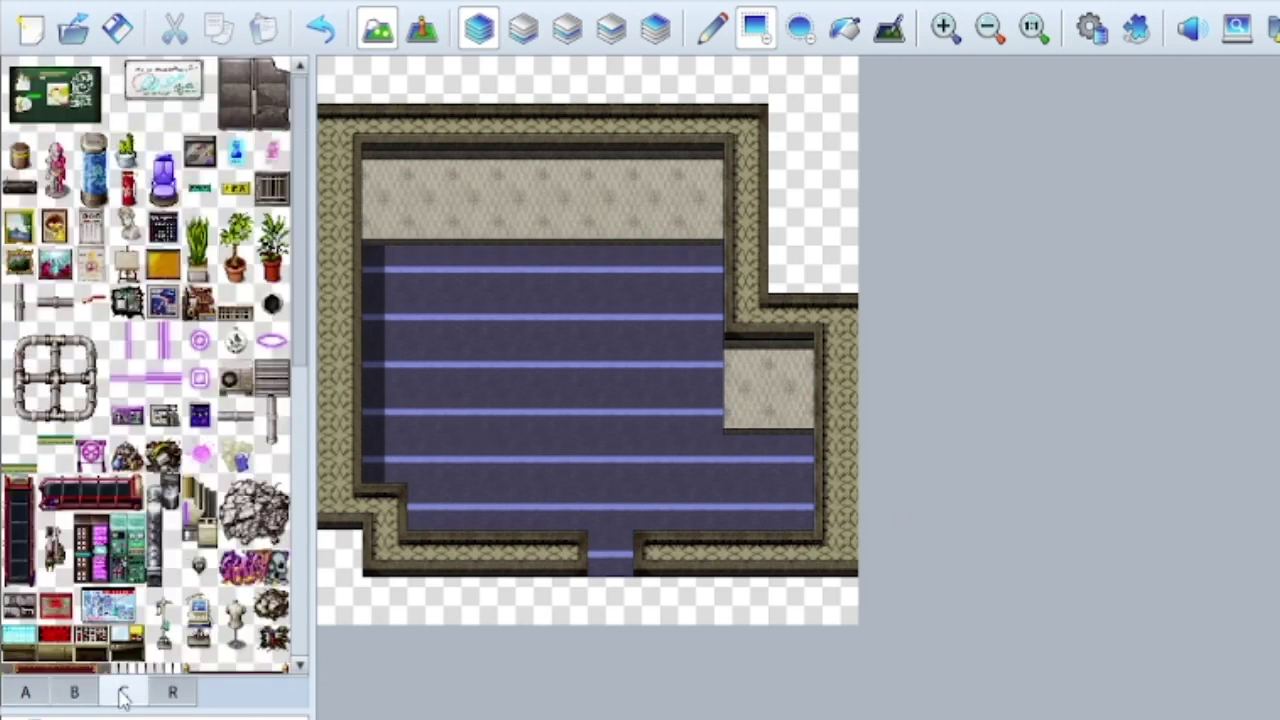
scroll(110, 650, down, 6)
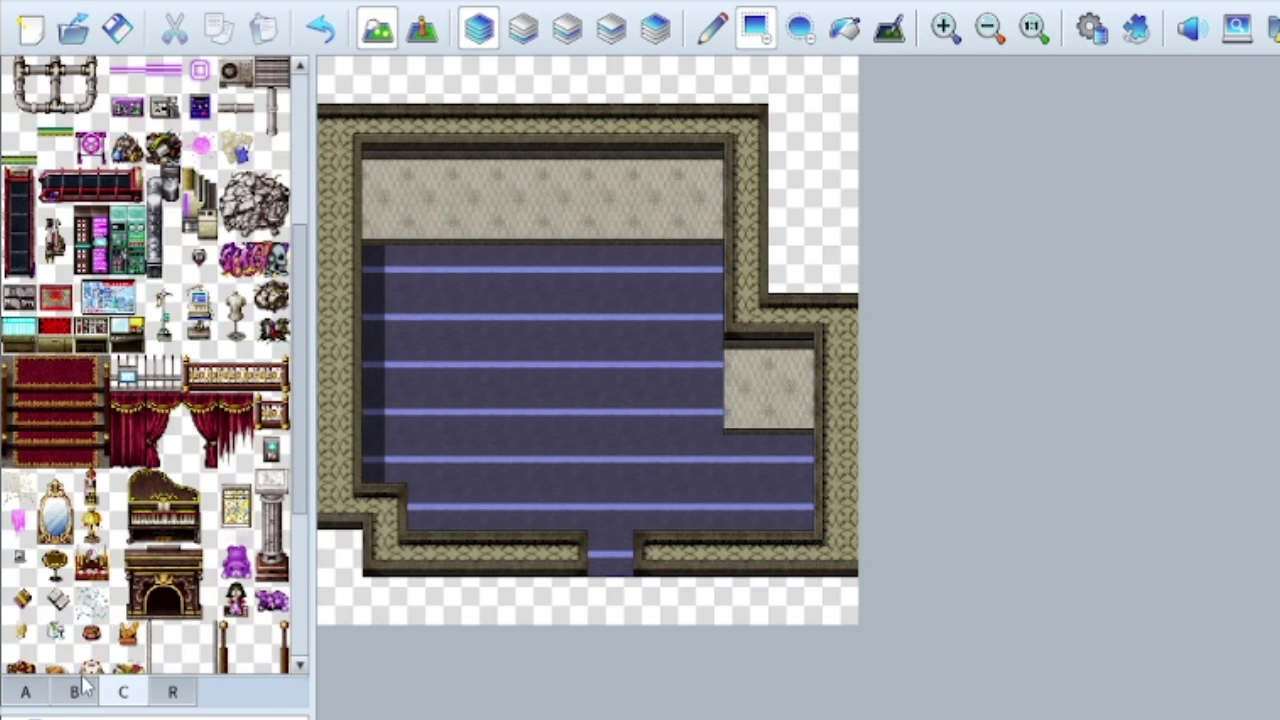
scroll(165, 620, down, 6)
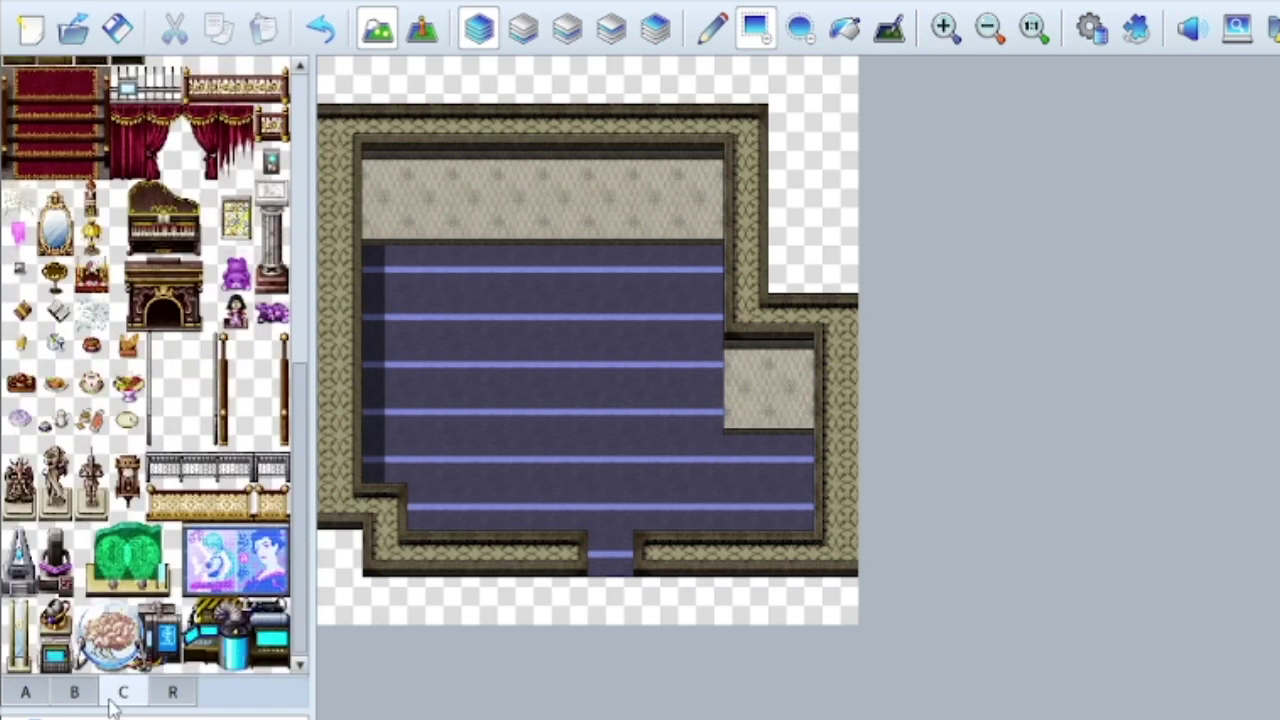
drag(195, 540, 270, 588)
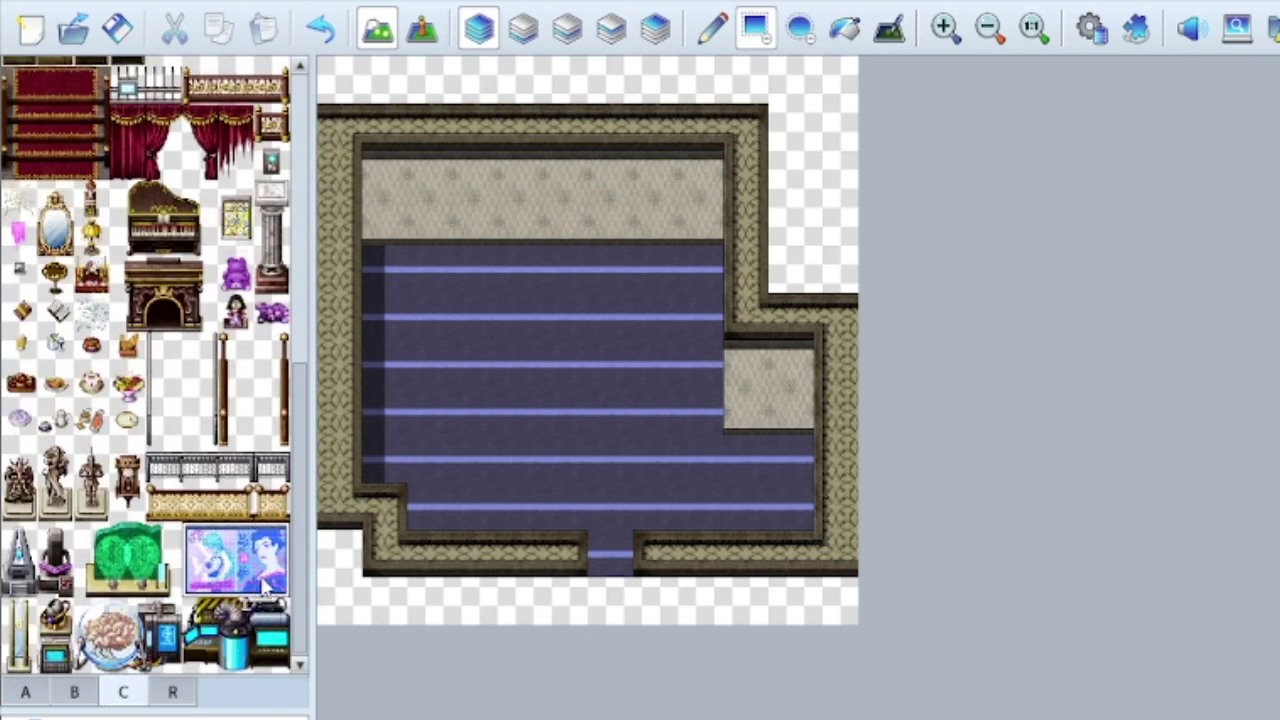
click(600, 168)
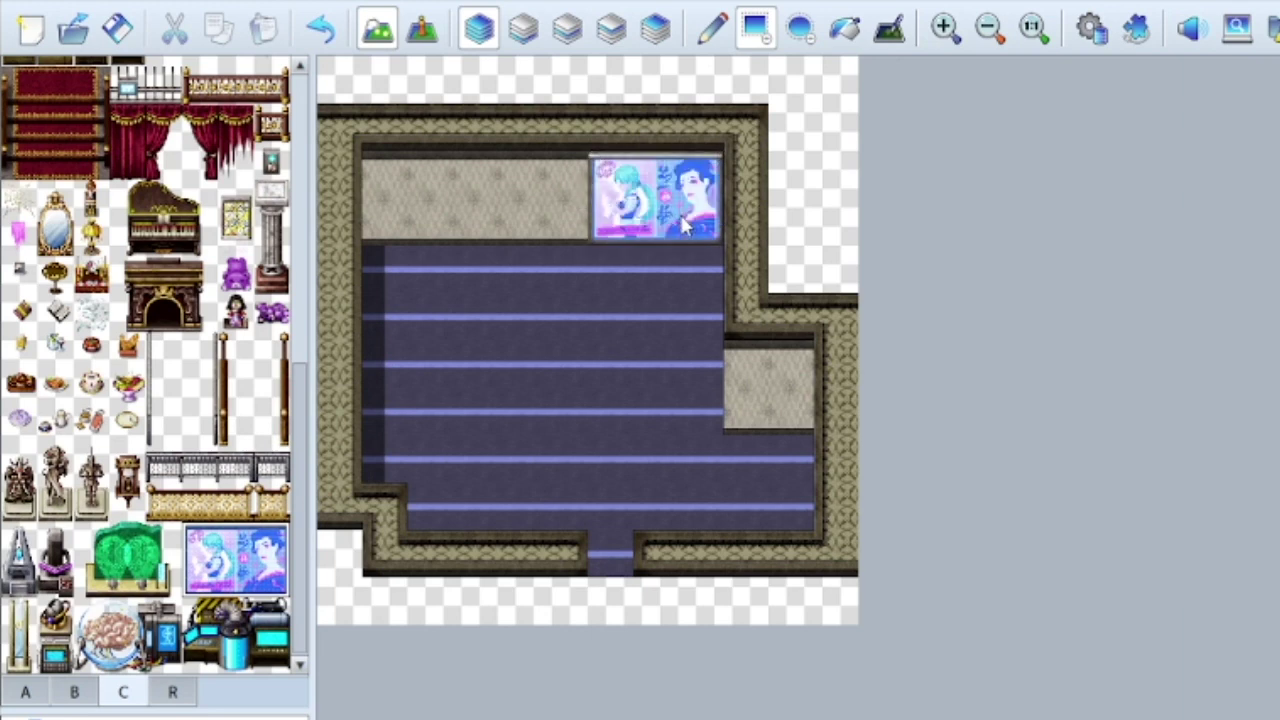
Place the three-tile grey counter at the floor's upper left
click(74, 692)
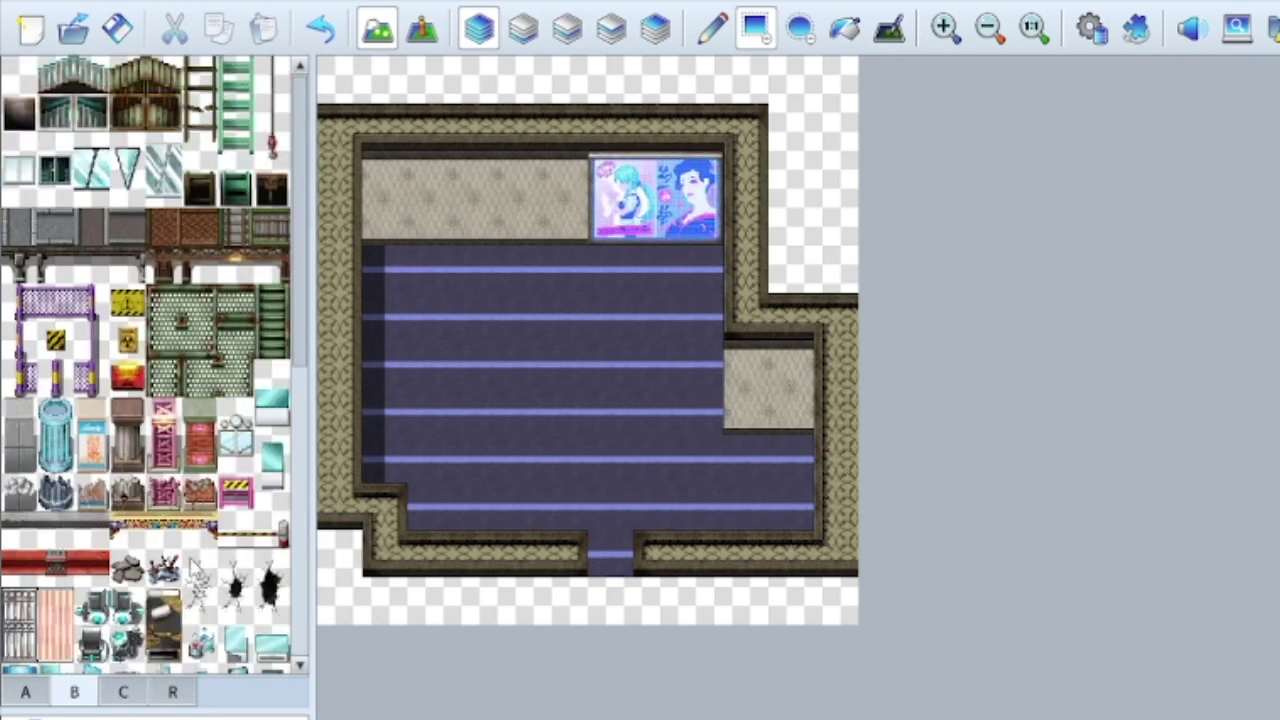
scroll(197, 565, down, 2)
scroll(197, 565, down, 3)
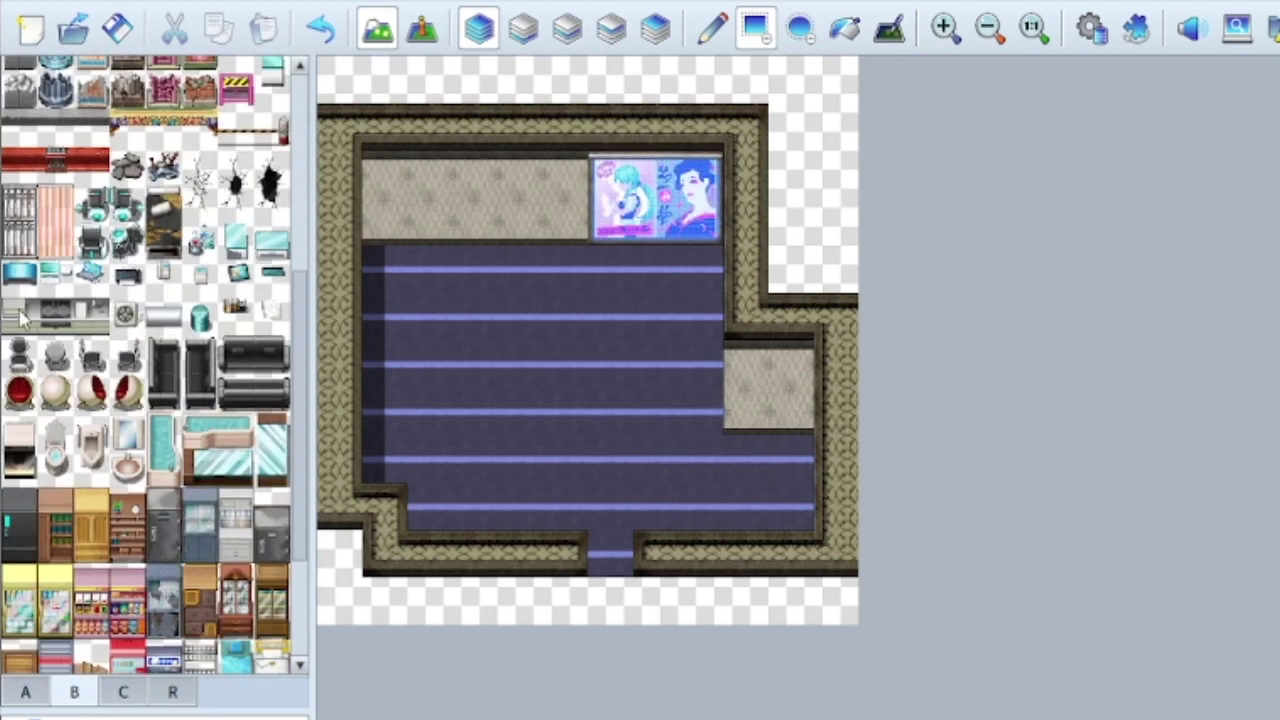
drag(75, 318, 100, 318)
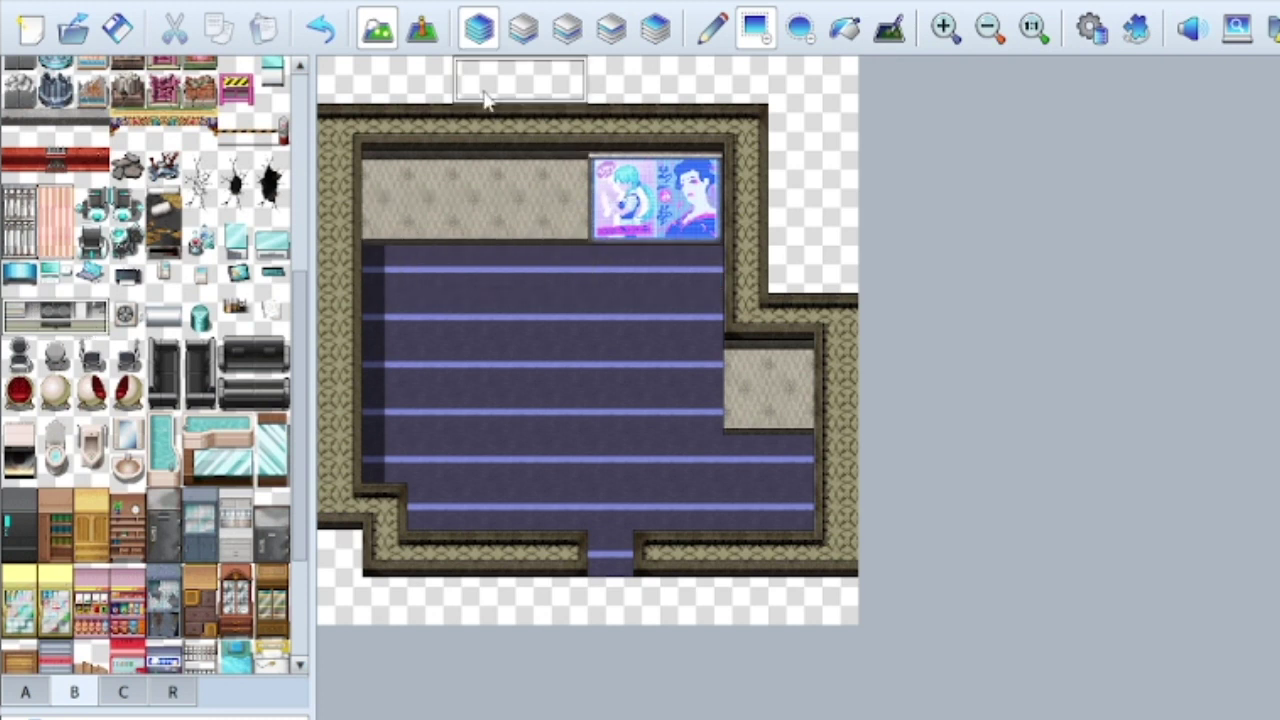
click(610, 30)
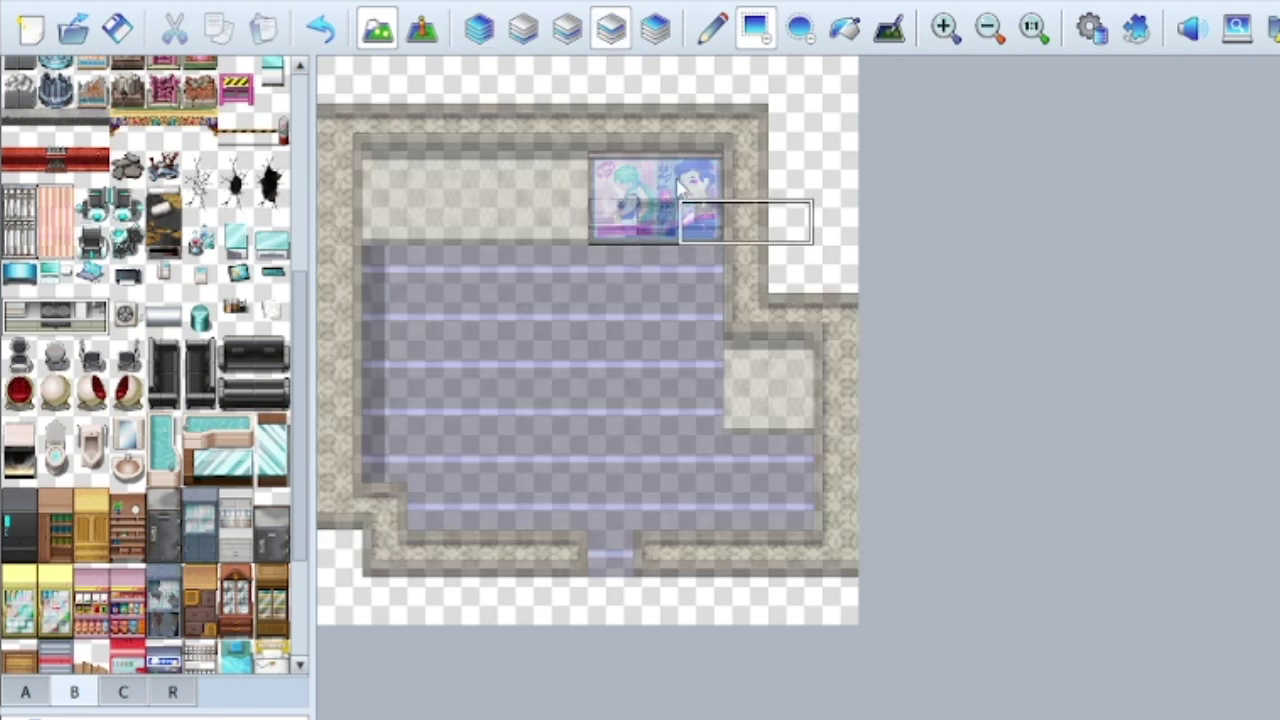
click(479, 32)
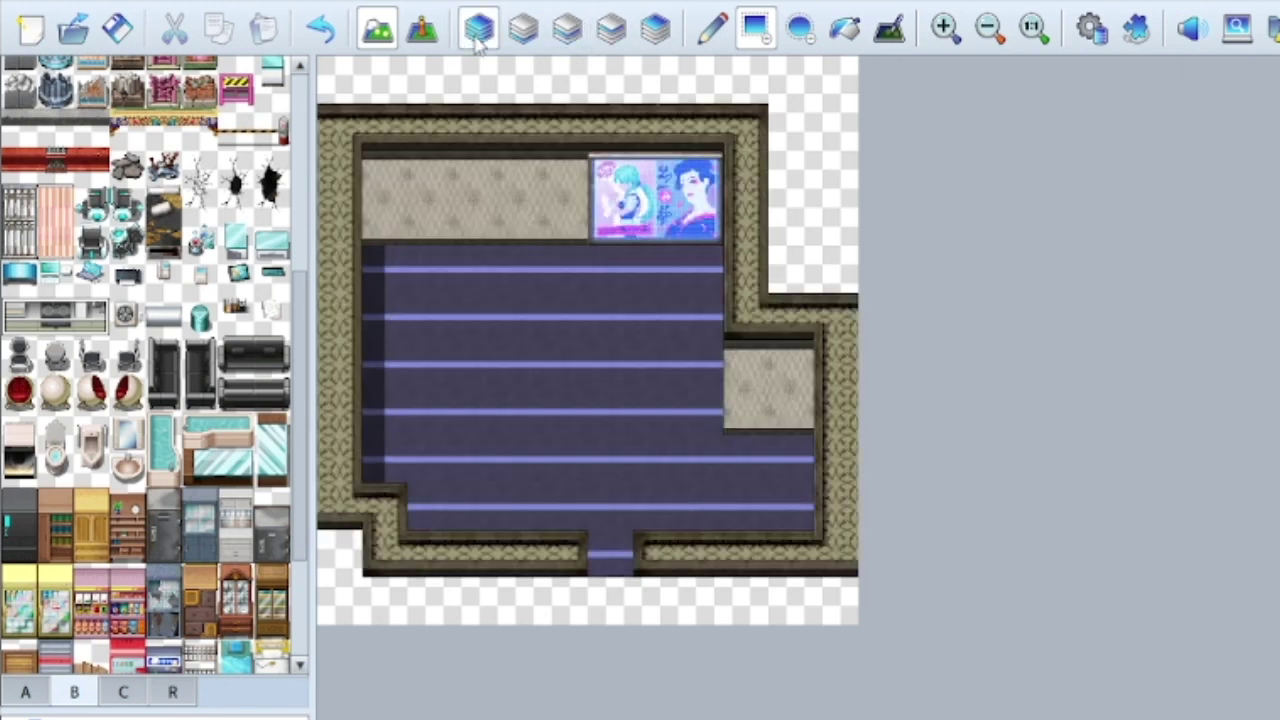
click(374, 254)
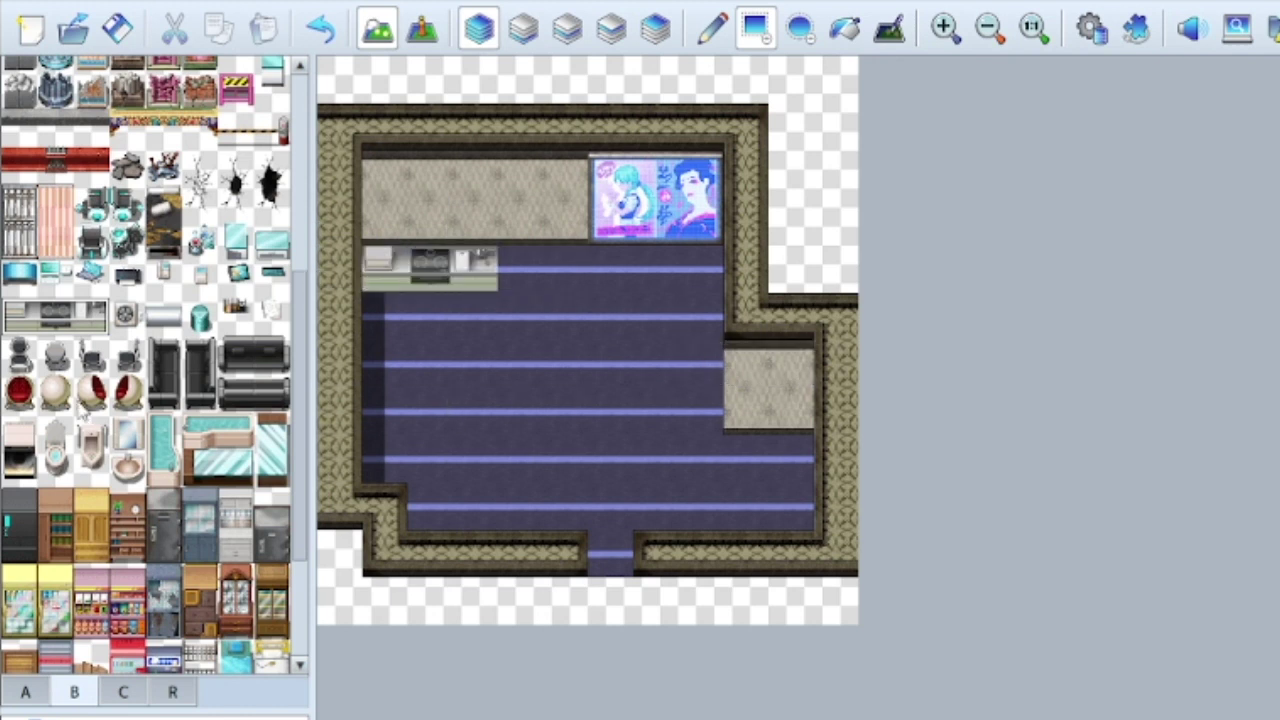
Add a wall fan at the back wall's top-left and a black two-tile sofa below the poster
click(126, 314)
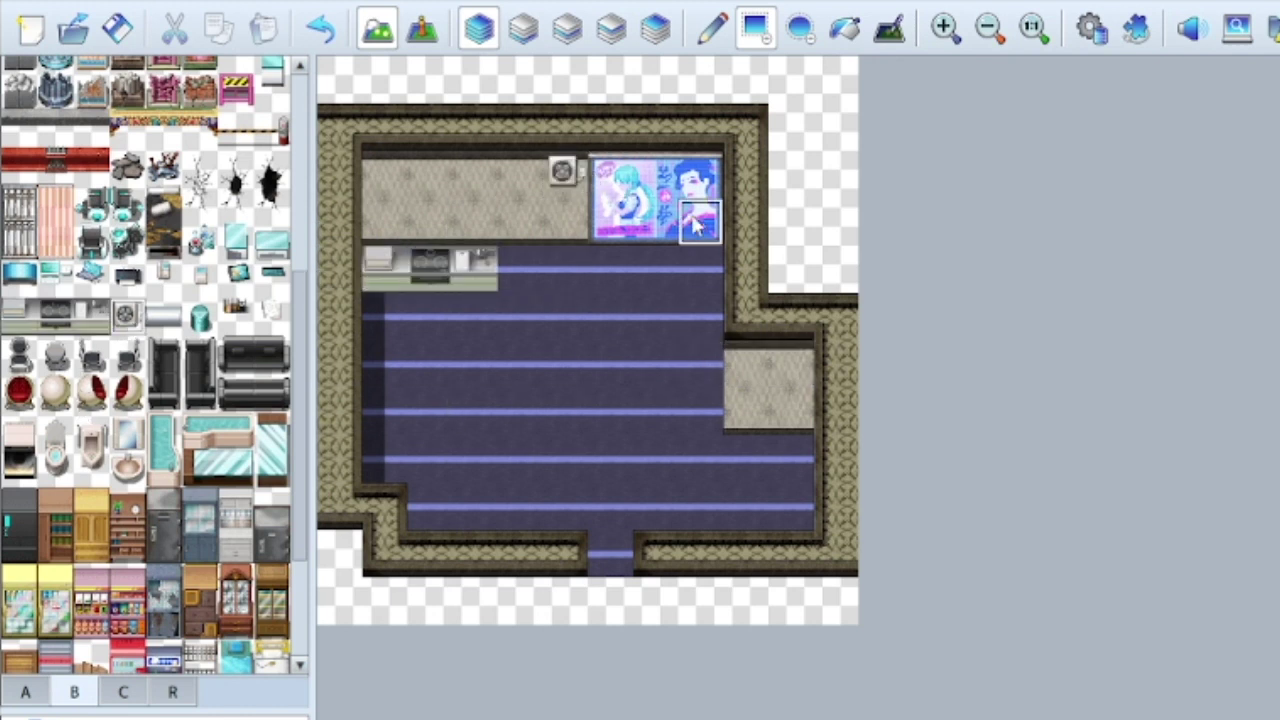
click(383, 172)
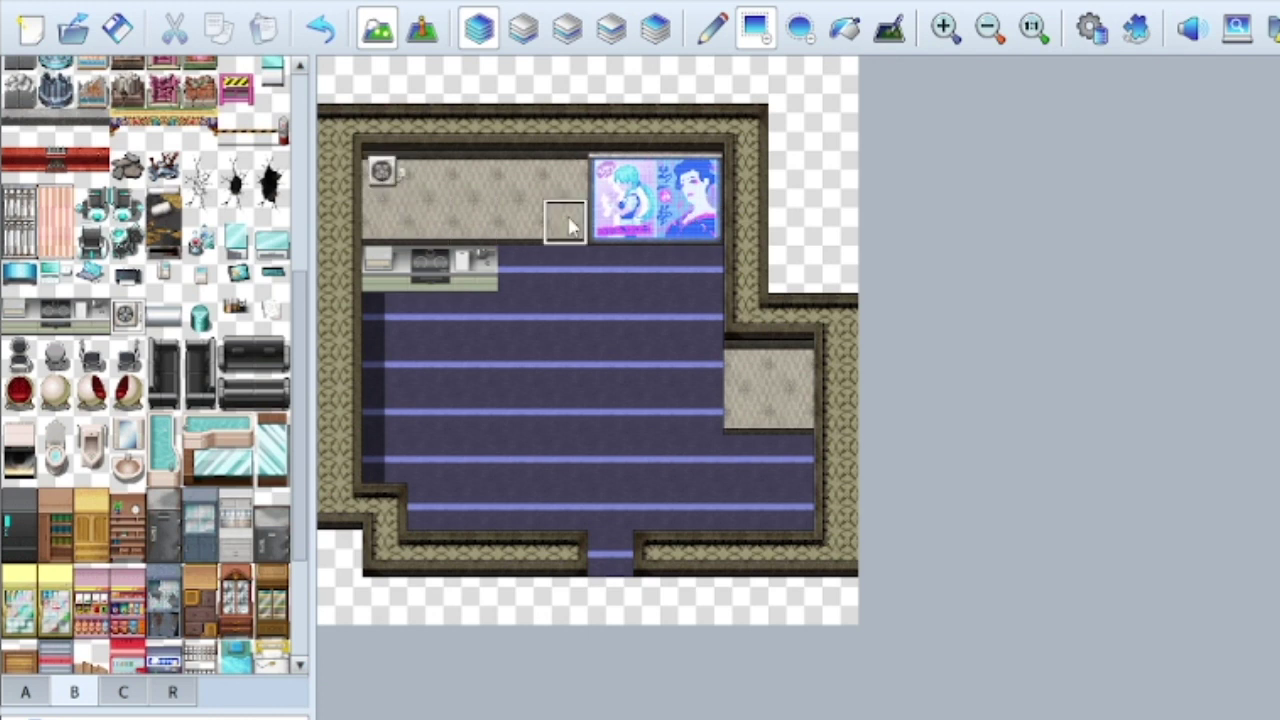
drag(230, 358, 270, 358)
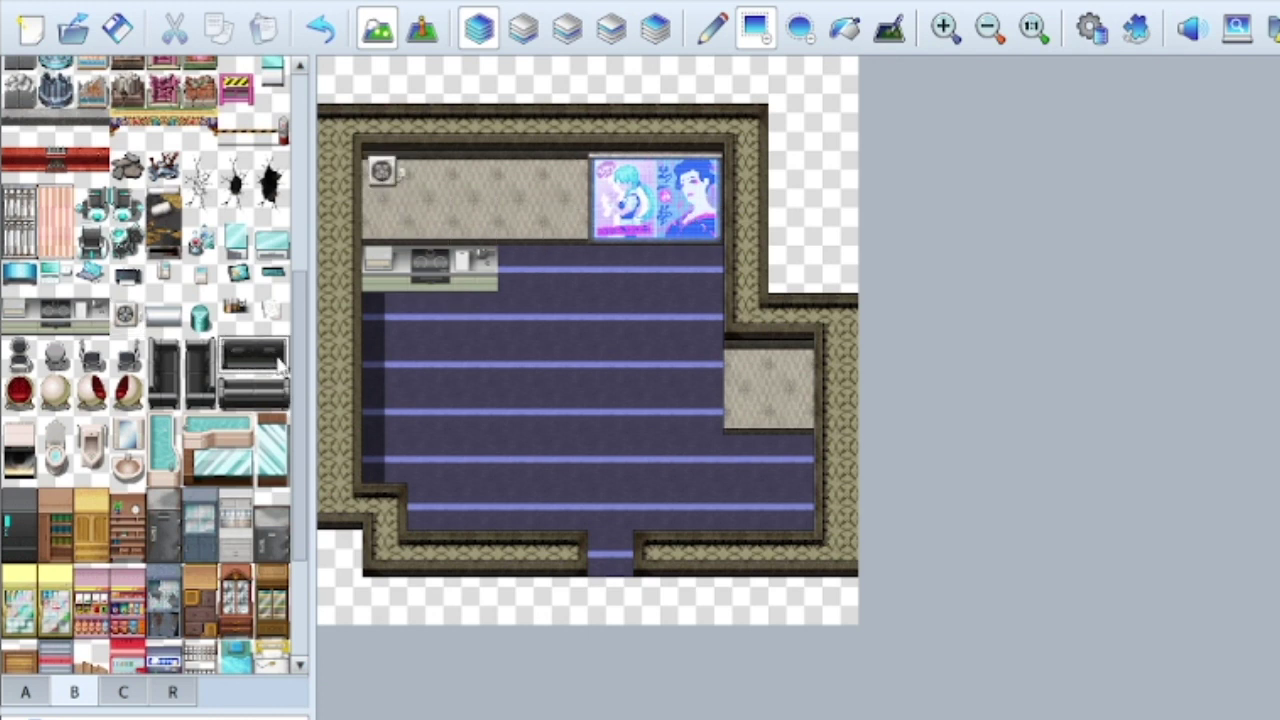
click(592, 338)
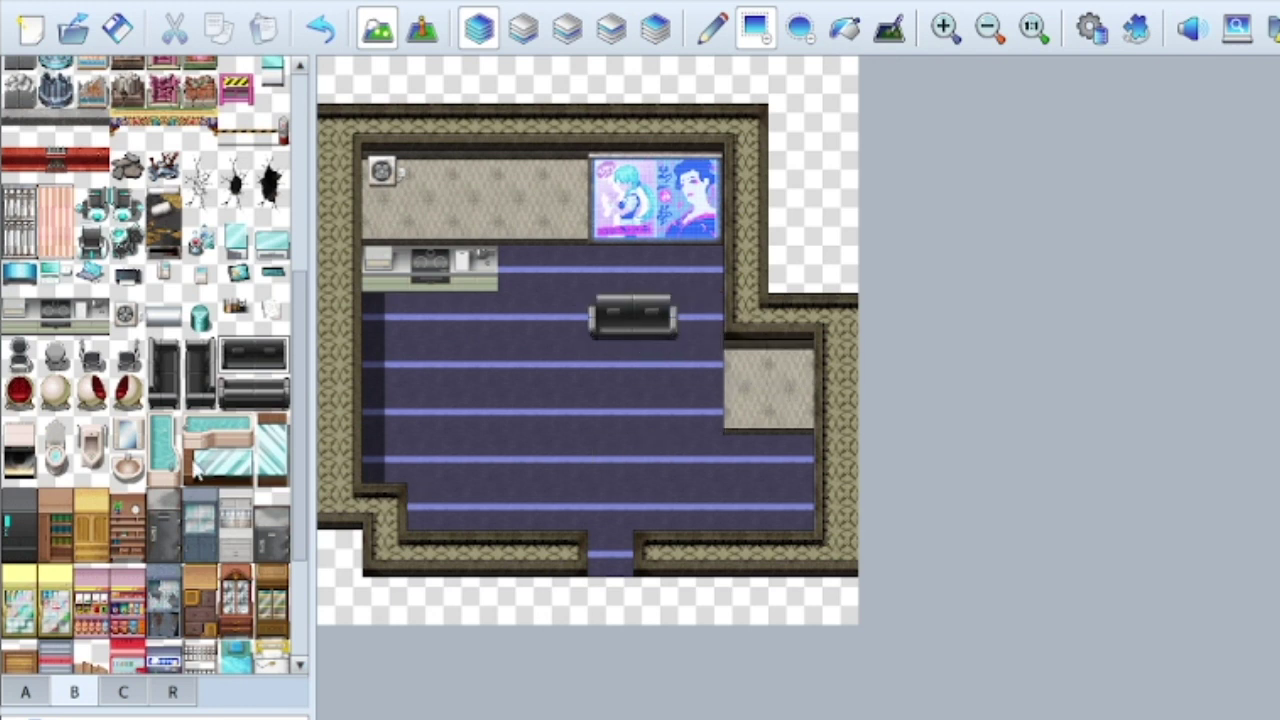
Place a dark fridge beside the counter with a urinal to its right
click(88, 450)
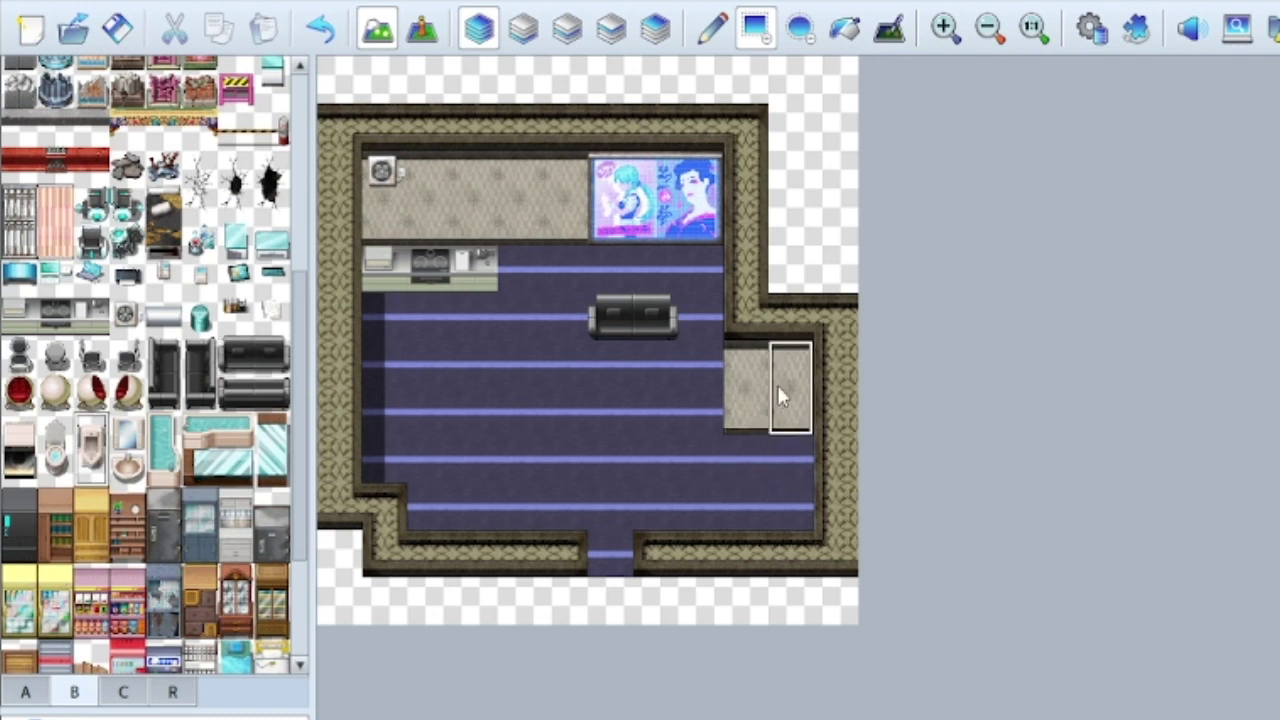
click(521, 222)
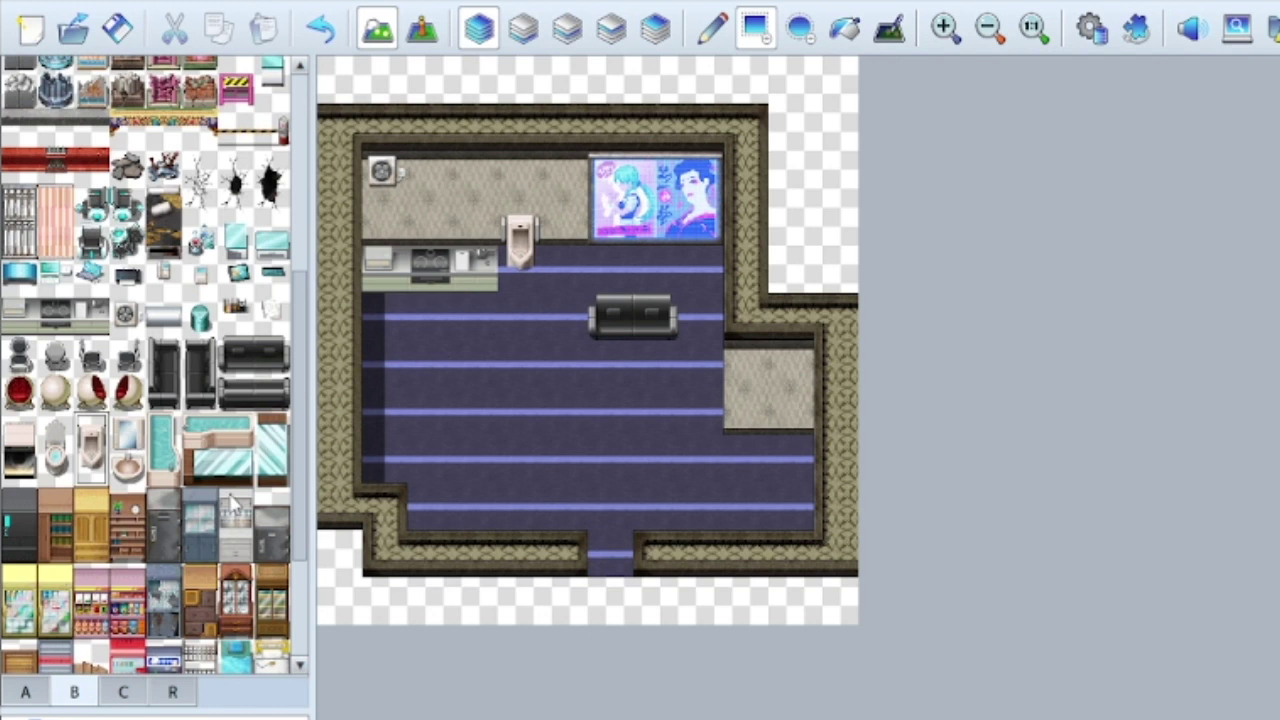
click(17, 538)
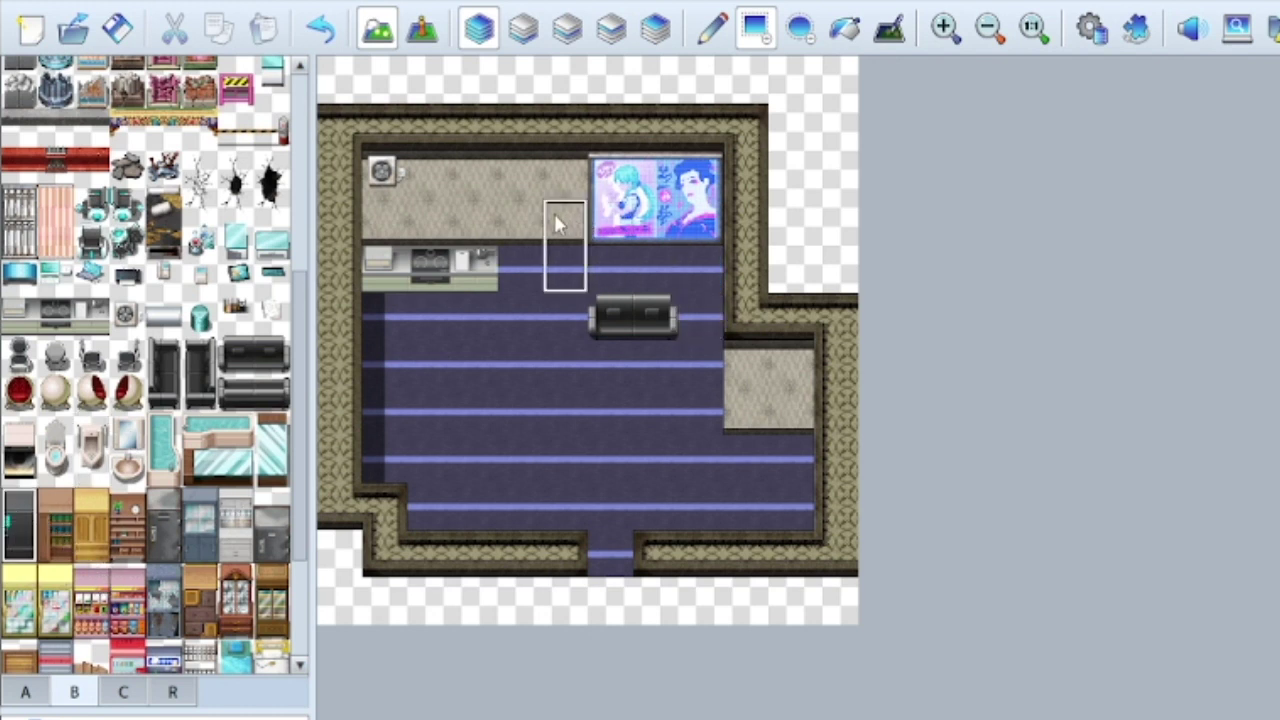
click(530, 222)
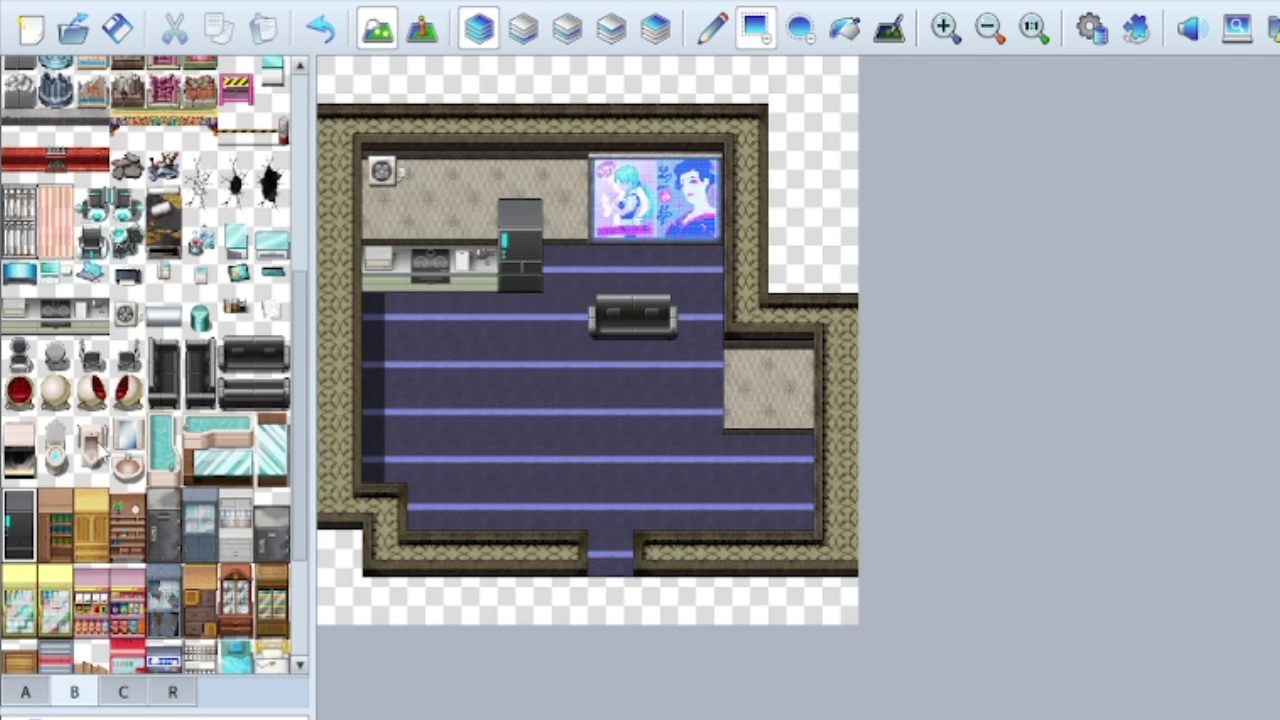
click(566, 244)
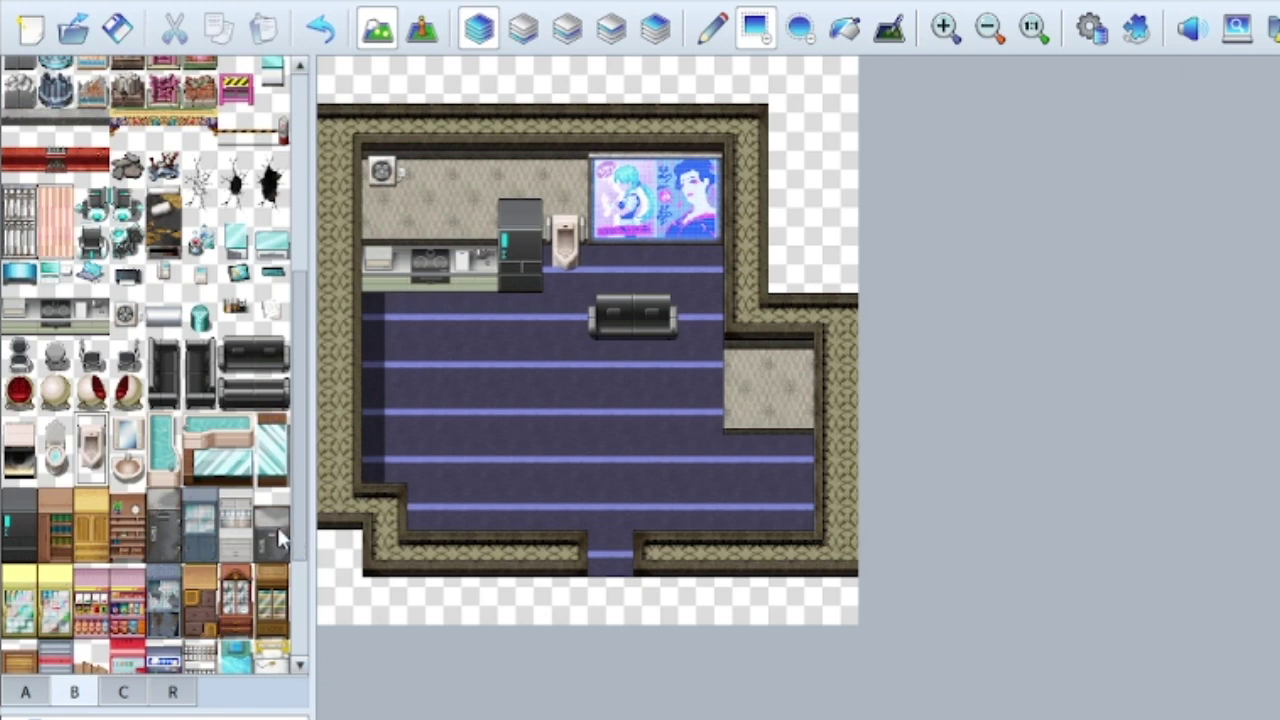
Place a bed in the room's lower-right corner
scroll(160, 530, down, 4)
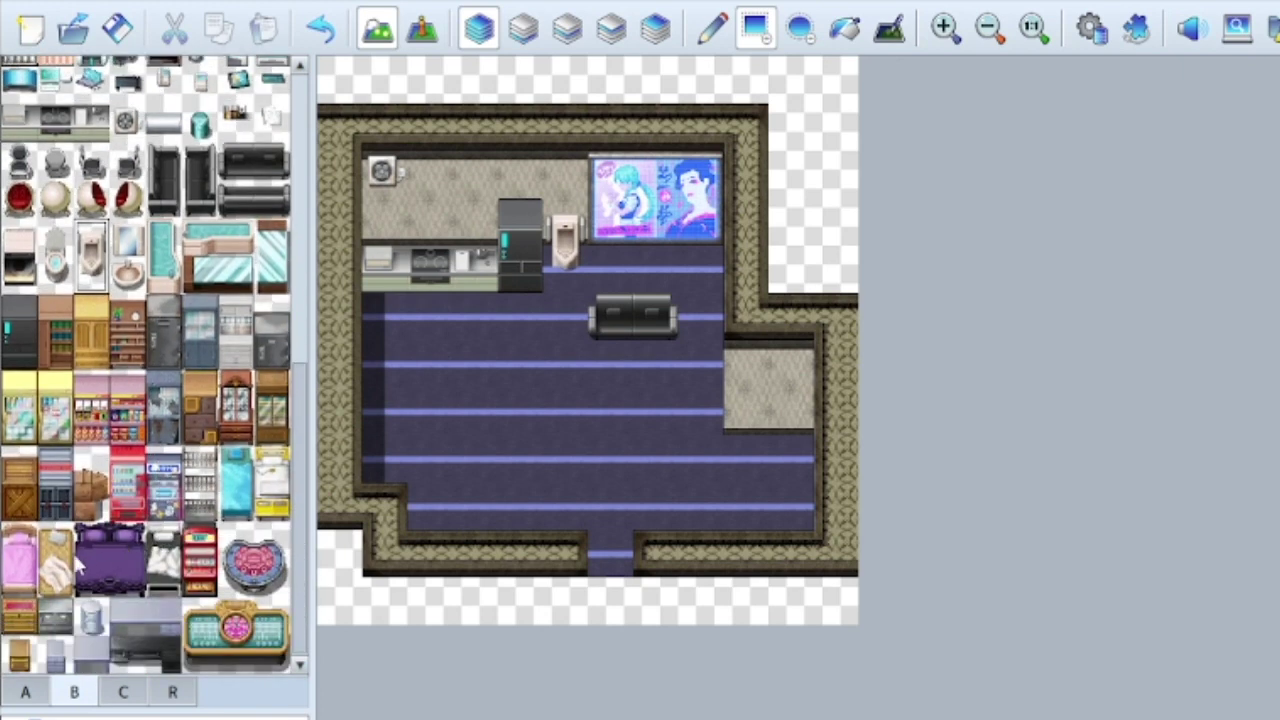
click(163, 555)
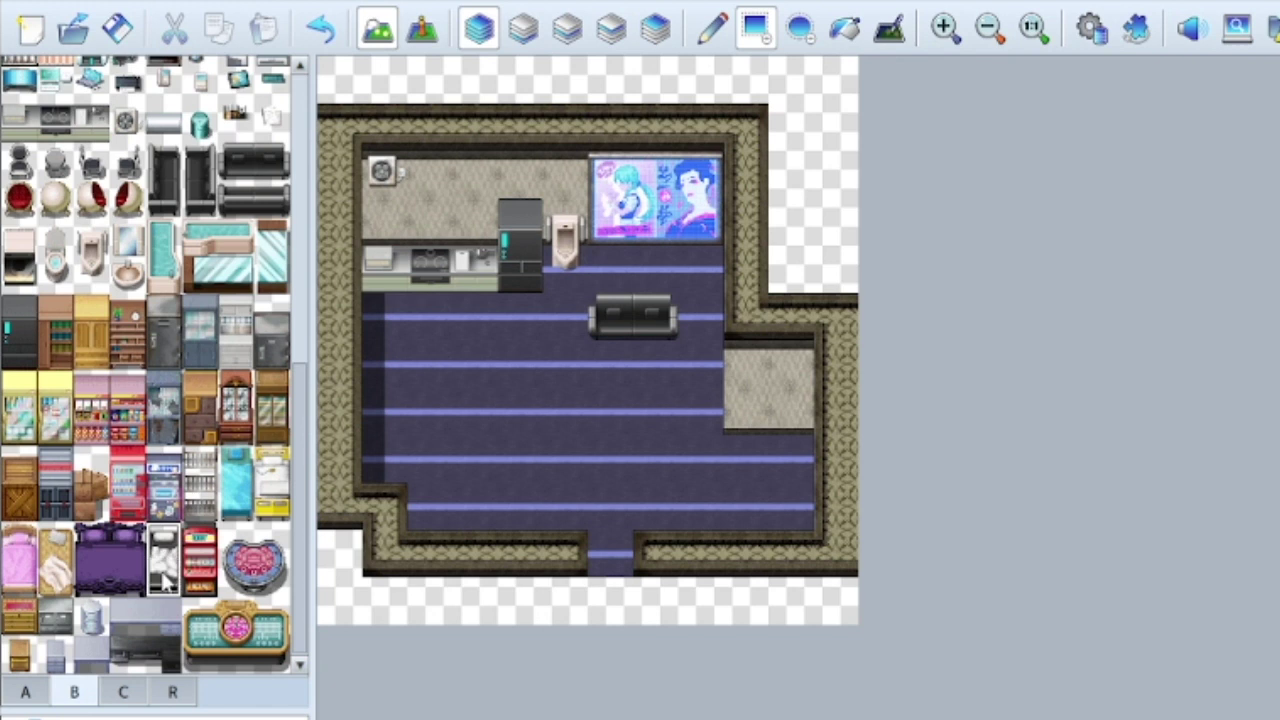
click(782, 476)
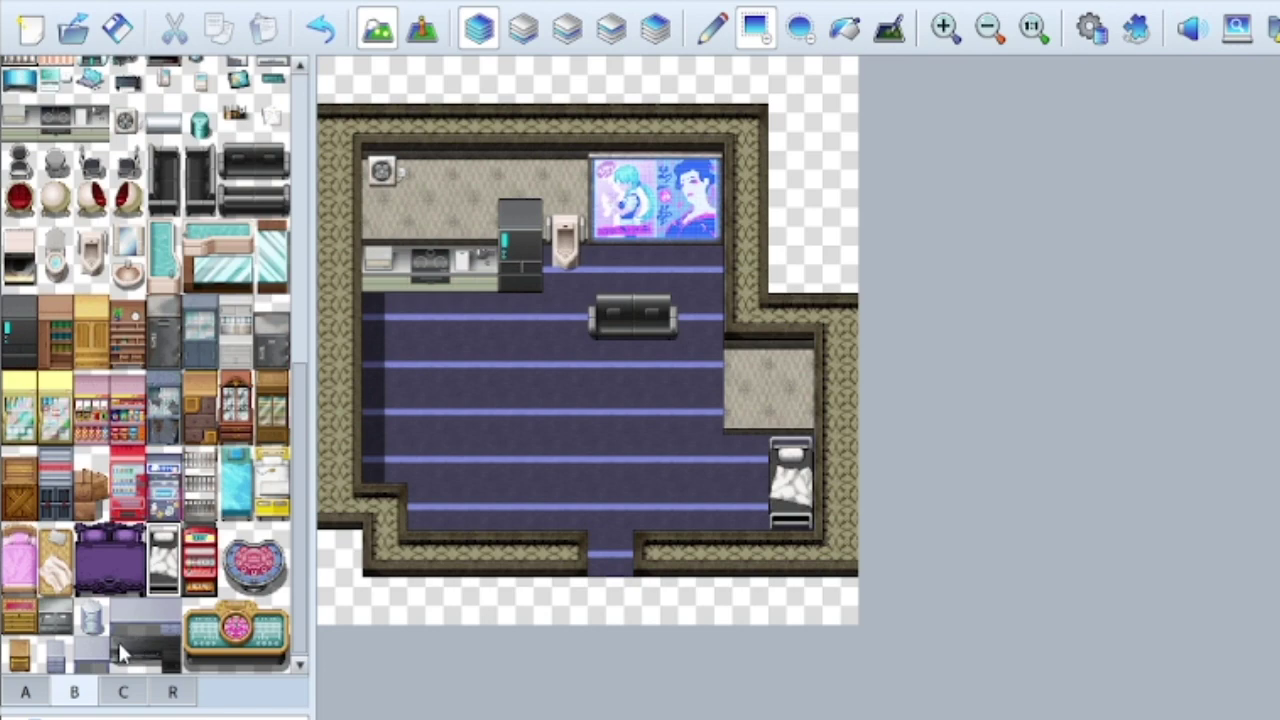
Place a grey desk against the left wall with two small grey chairs beside it
scroll(120, 500, up, 6)
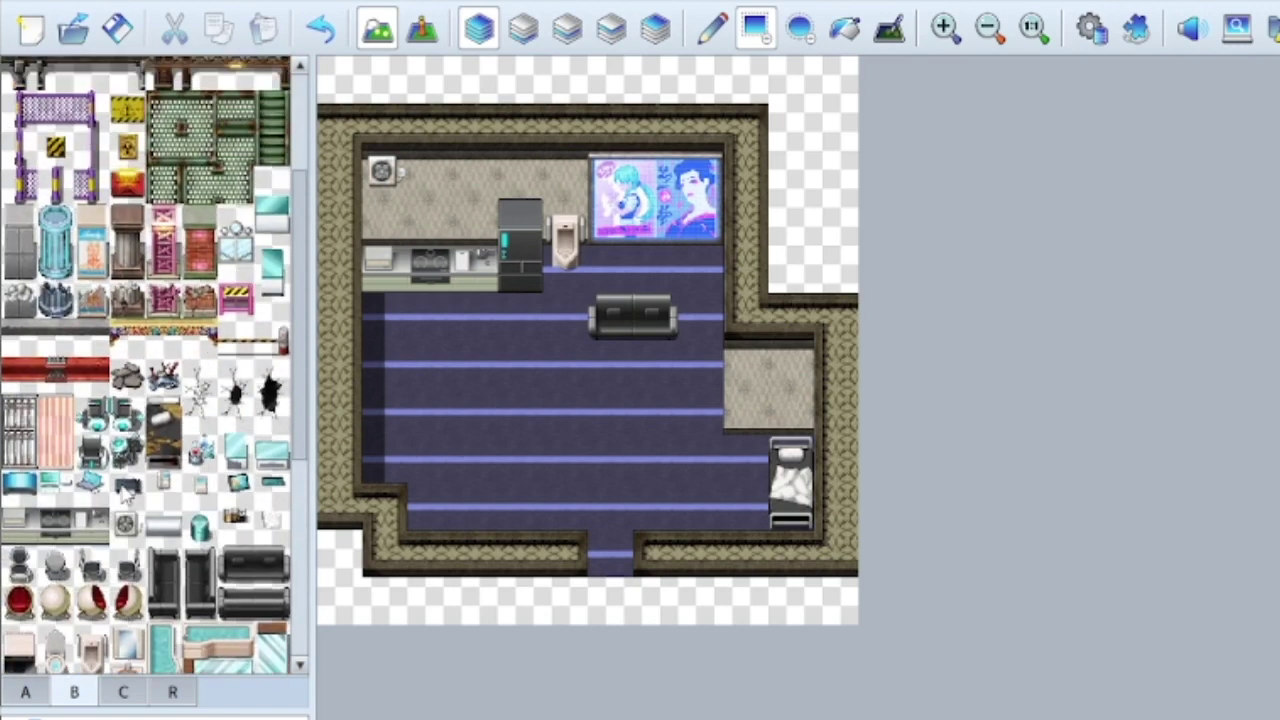
scroll(120, 497, down, 7)
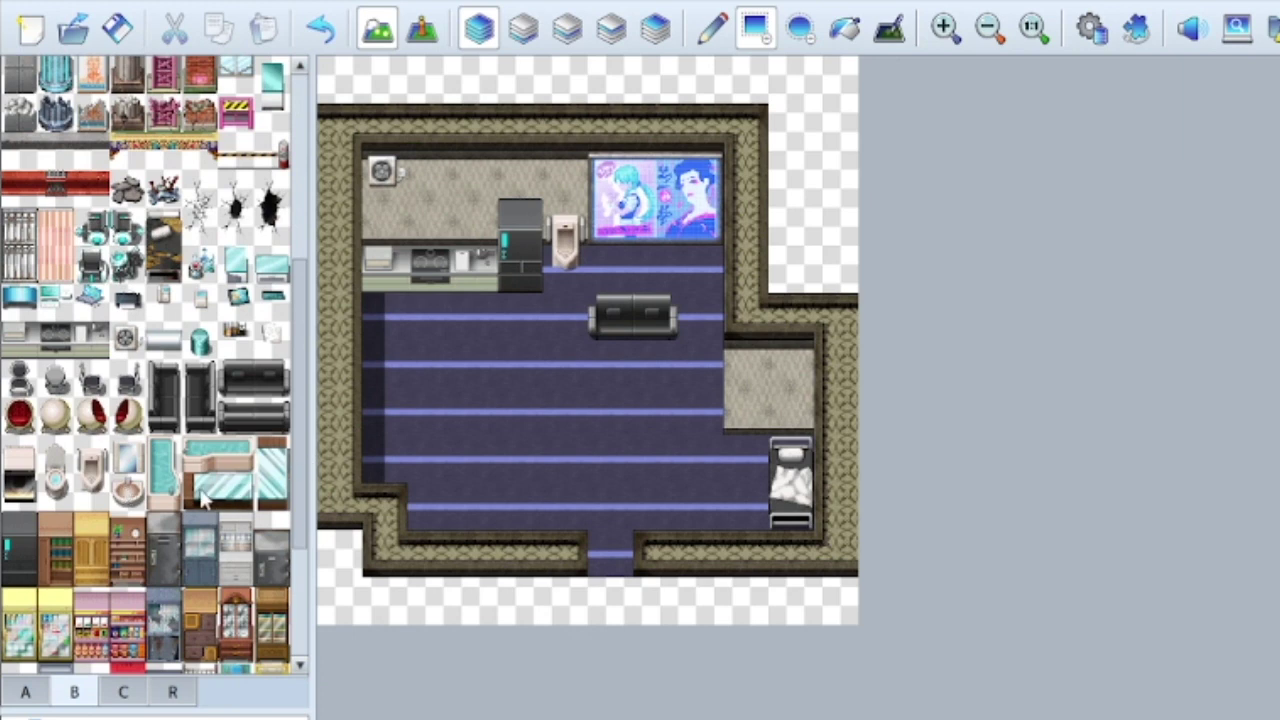
scroll(197, 497, down, 5)
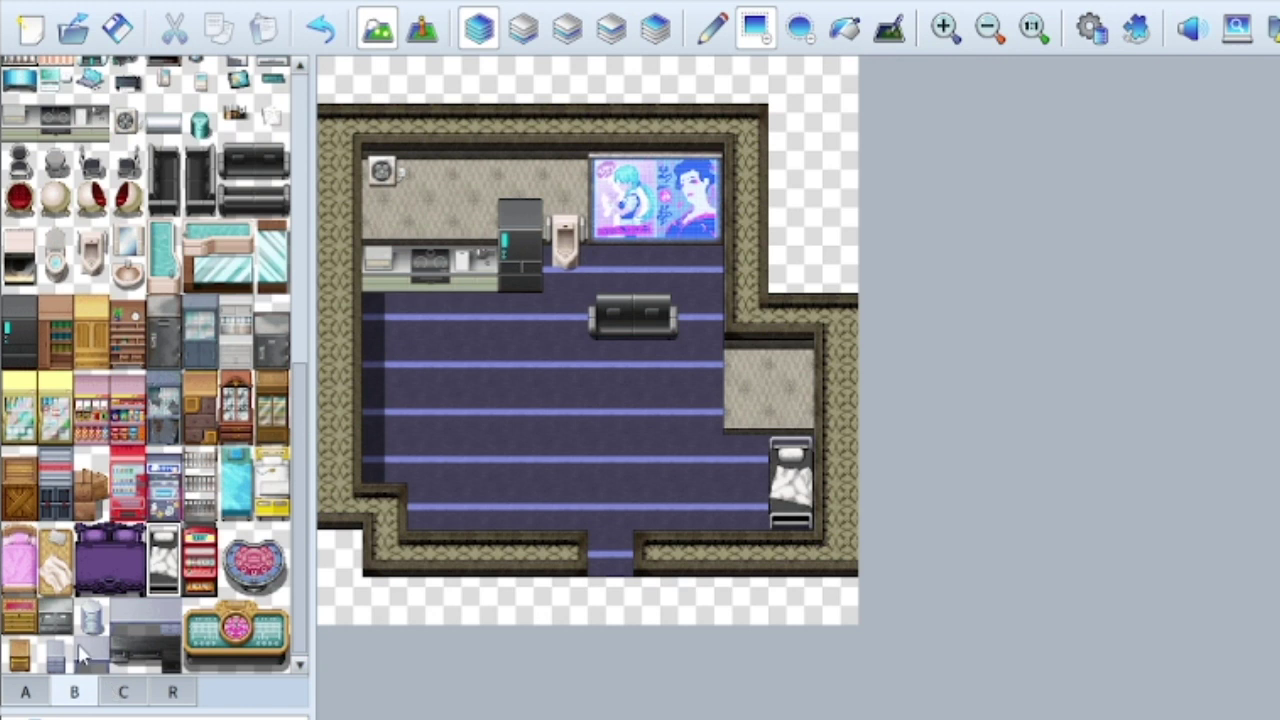
click(90, 653)
click(404, 379)
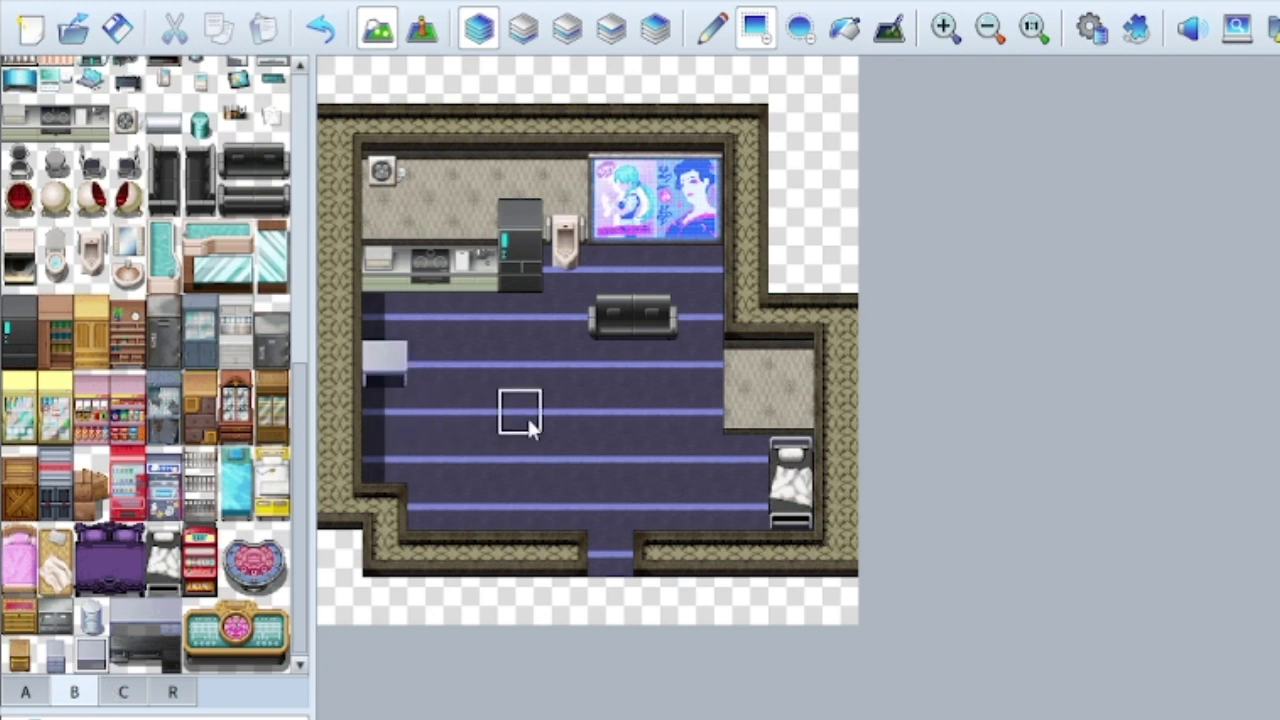
scroll(215, 604, up, 3)
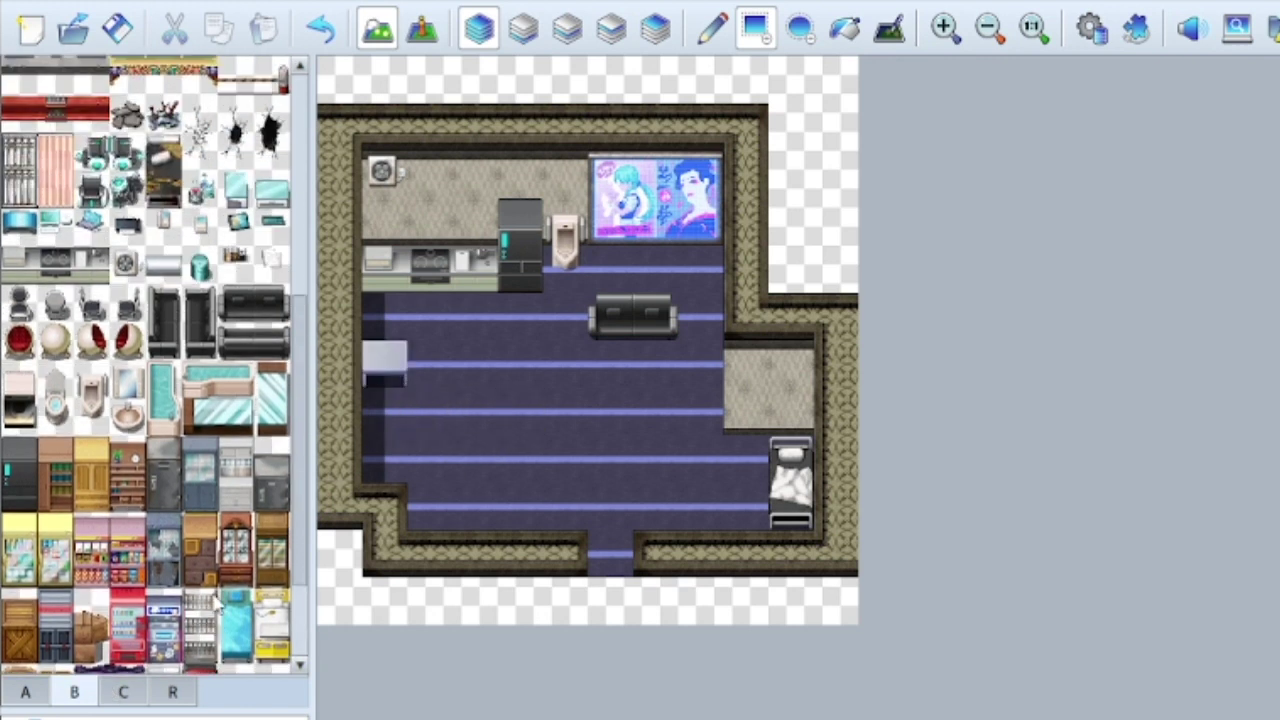
click(127, 305)
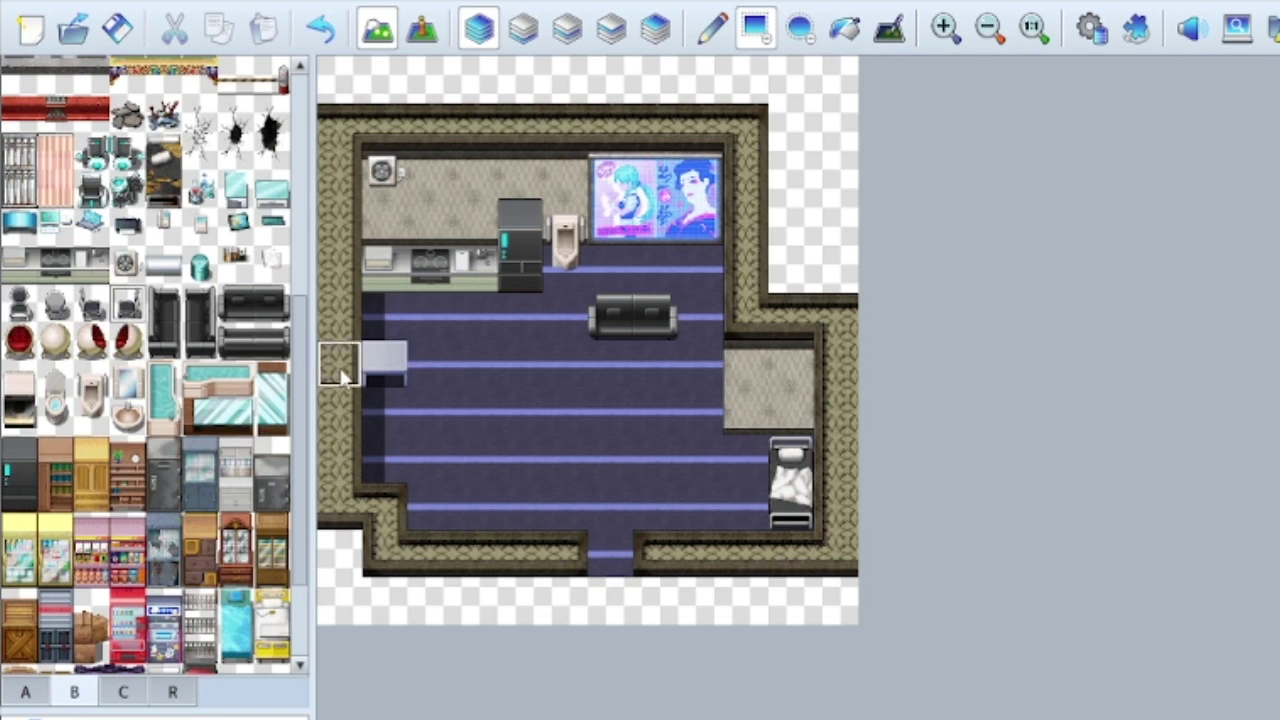
click(430, 370)
click(395, 400)
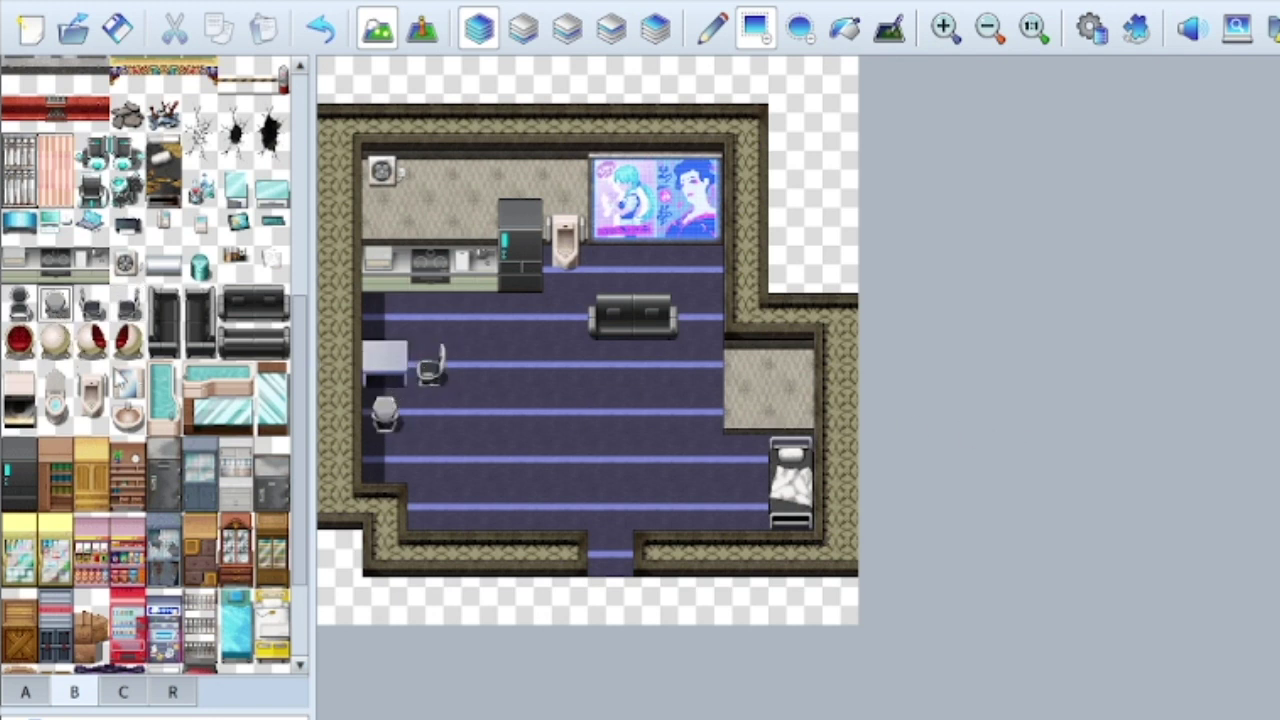
Add two facing red egg chairs, then try a teal glass table between them and undo it
click(22, 342)
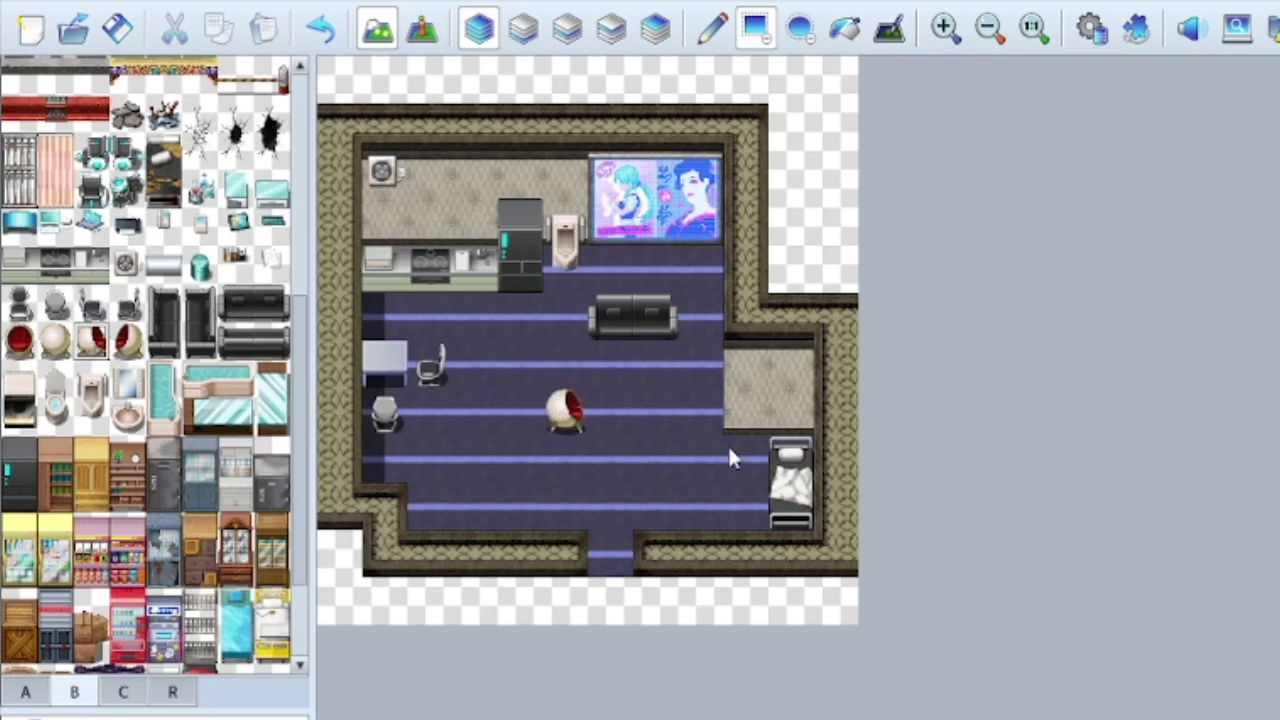
click(127, 340)
click(706, 418)
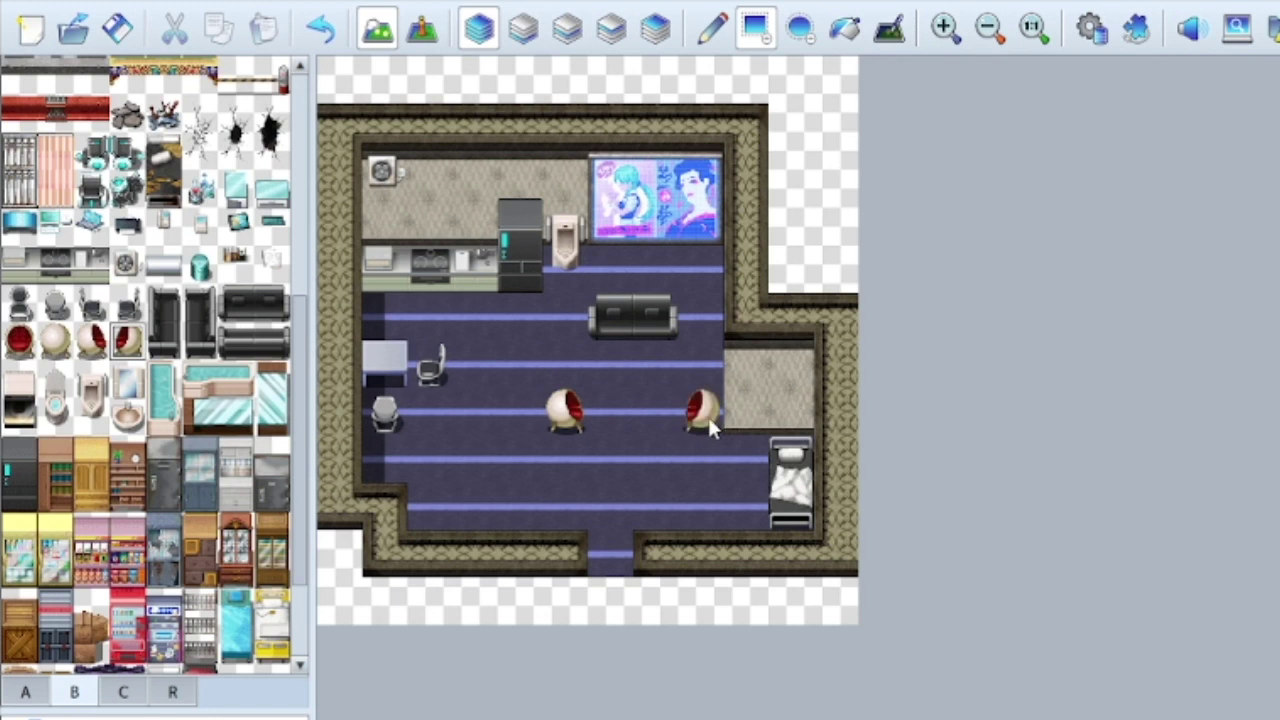
drag(197, 418, 265, 420)
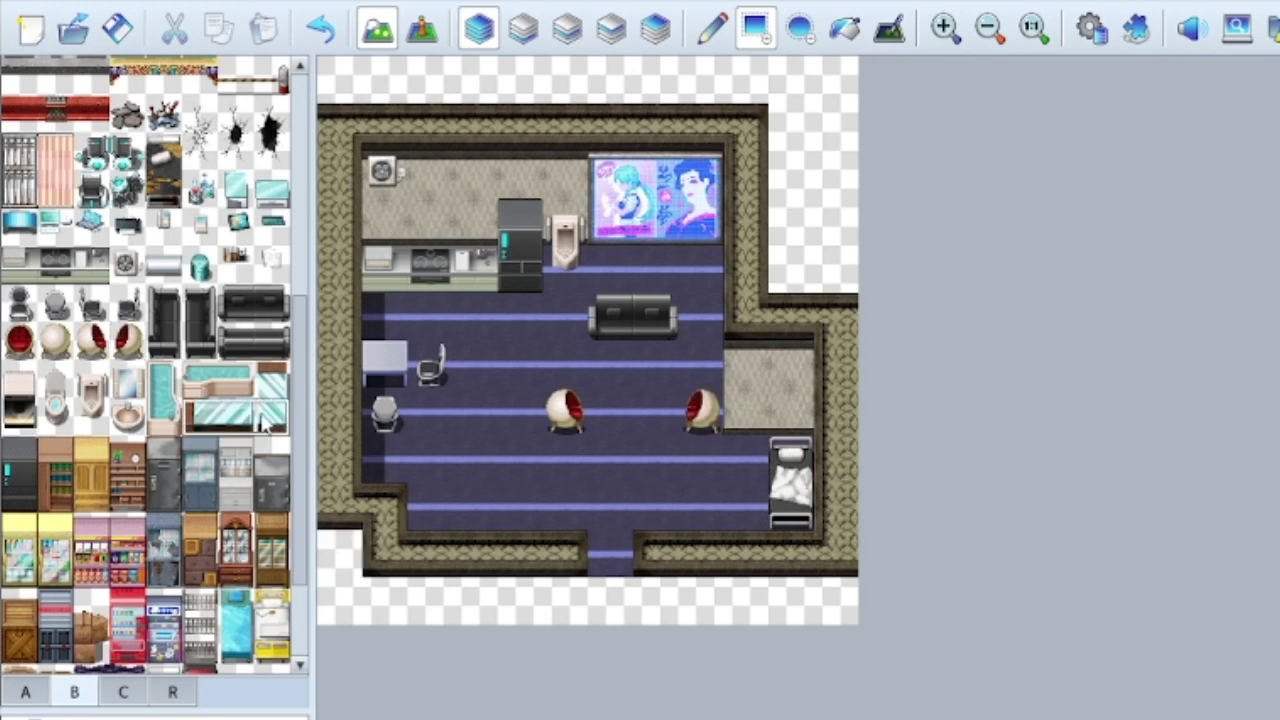
click(601, 396)
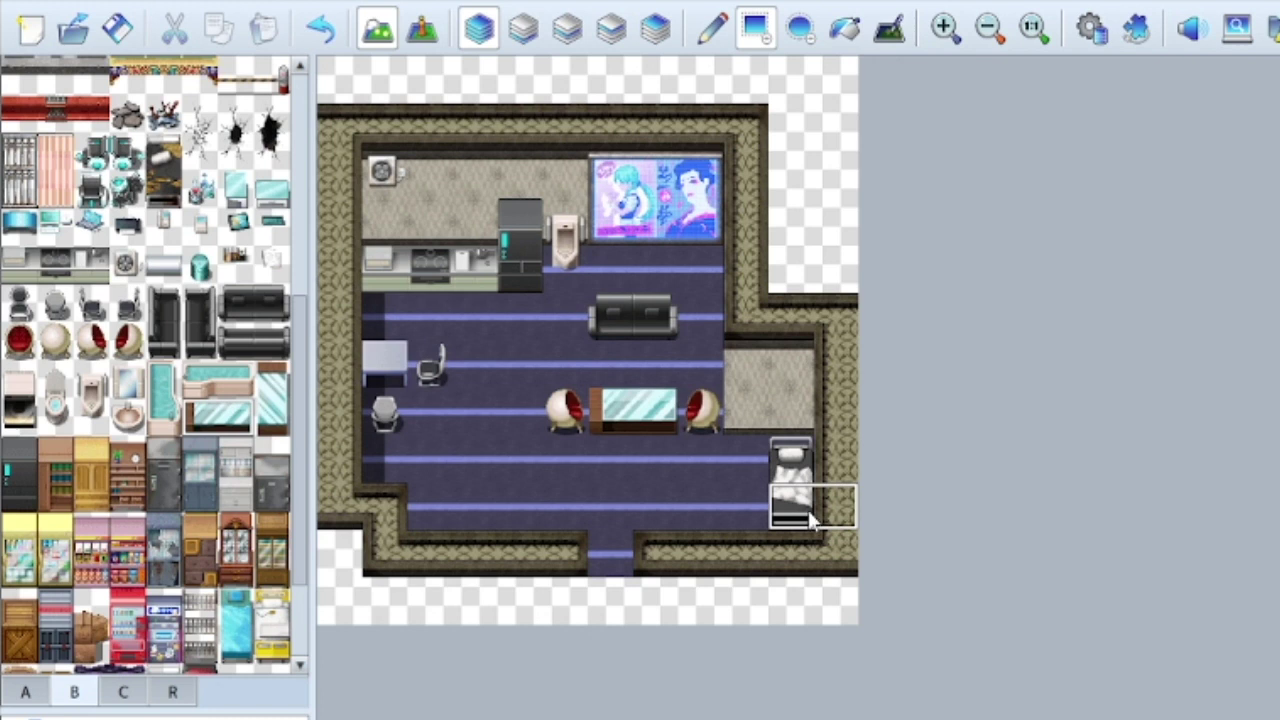
key(ctrl+z)
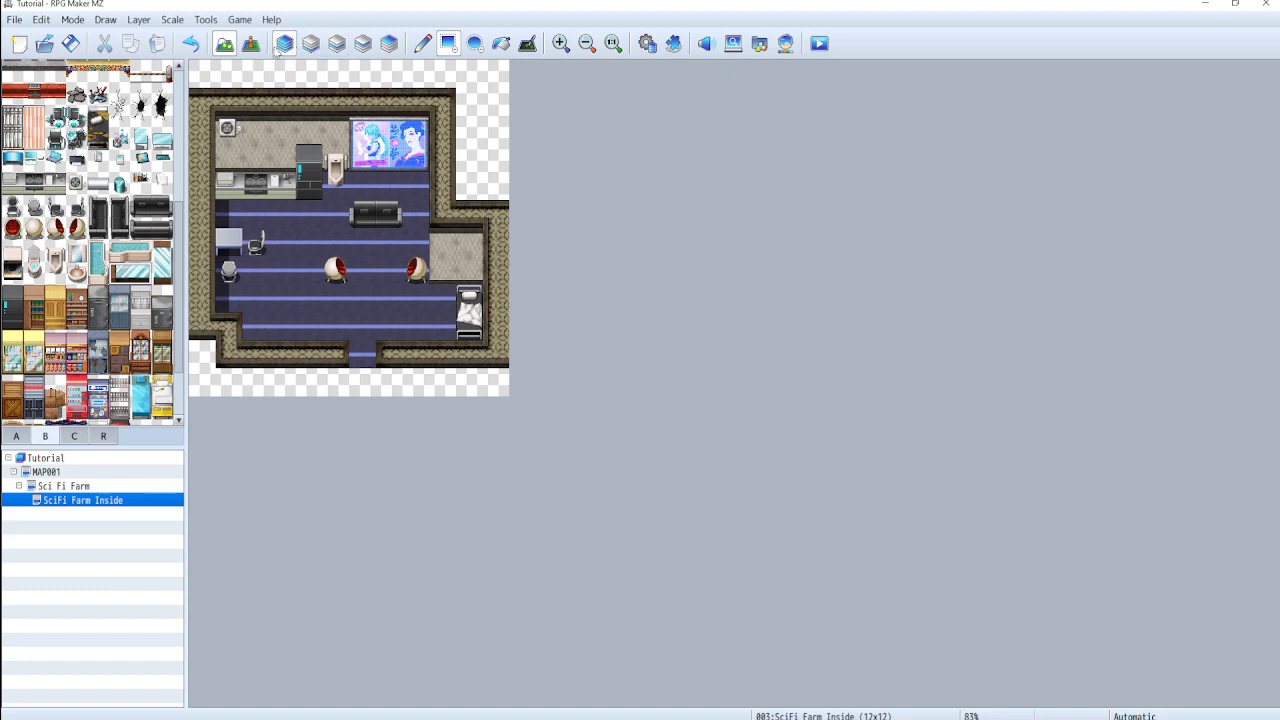
Create an event named 'Exit' on the interior doorway tile
click(422, 28)
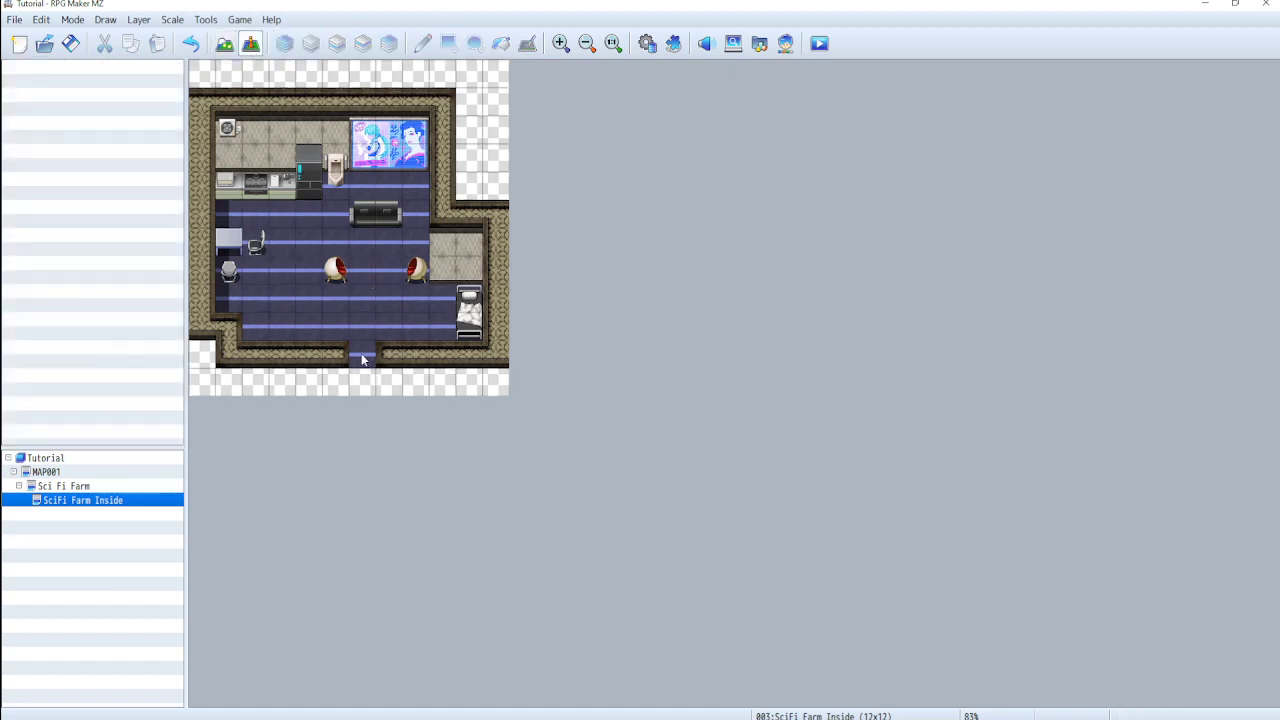
double_click(362, 357)
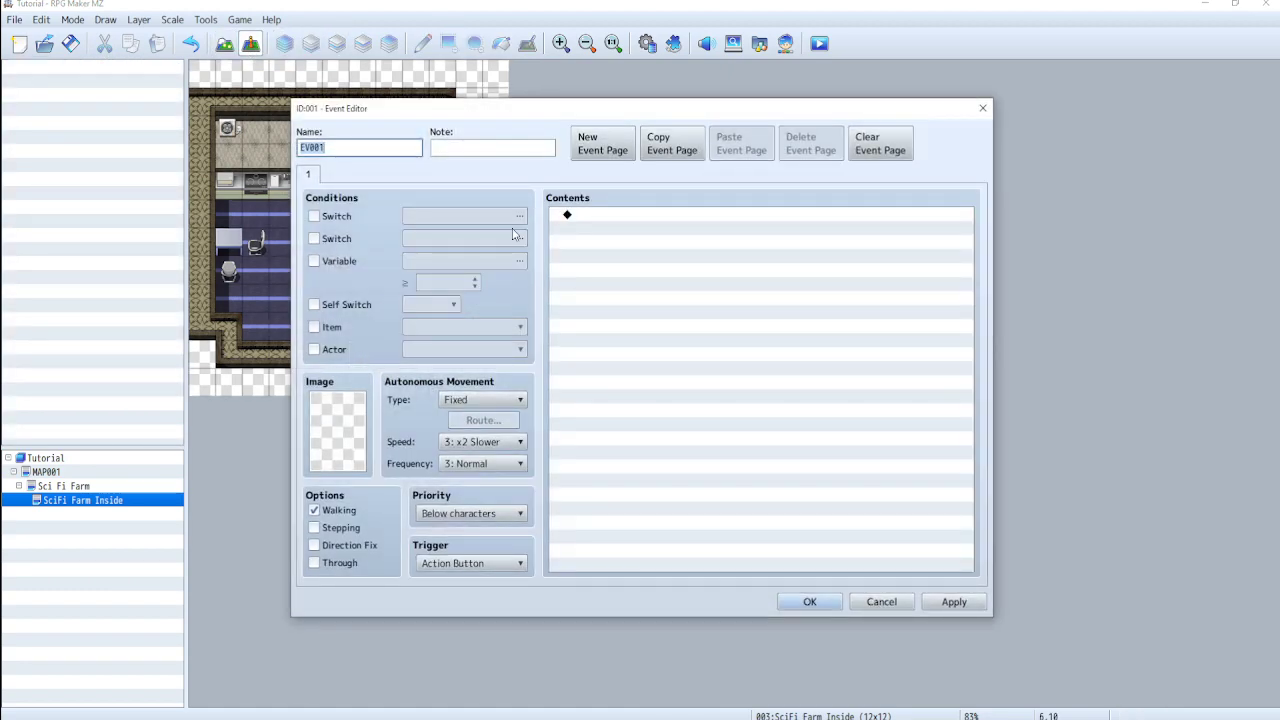
click(980, 109)
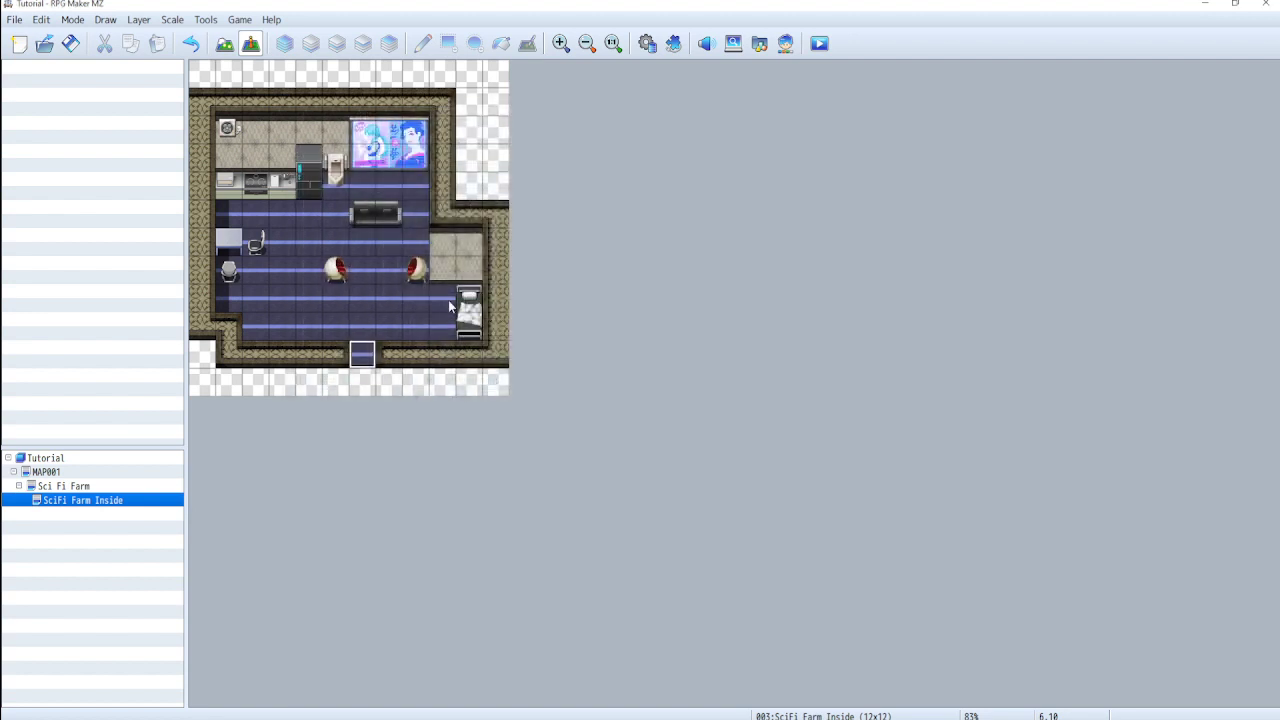
double_click(363, 356)
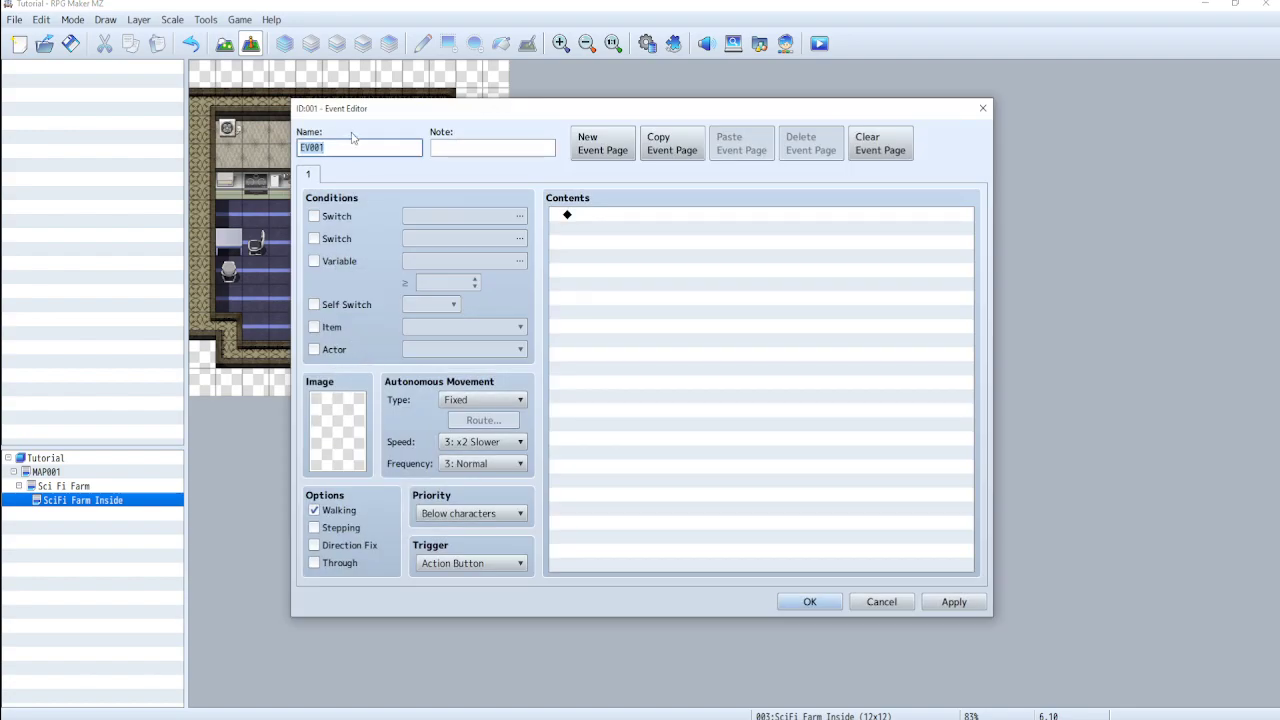
text(Exit)
Give the Exit event a Transfer Player to Sci Fi Farm (9,13), facing Down, and save it
double_click(600, 215)
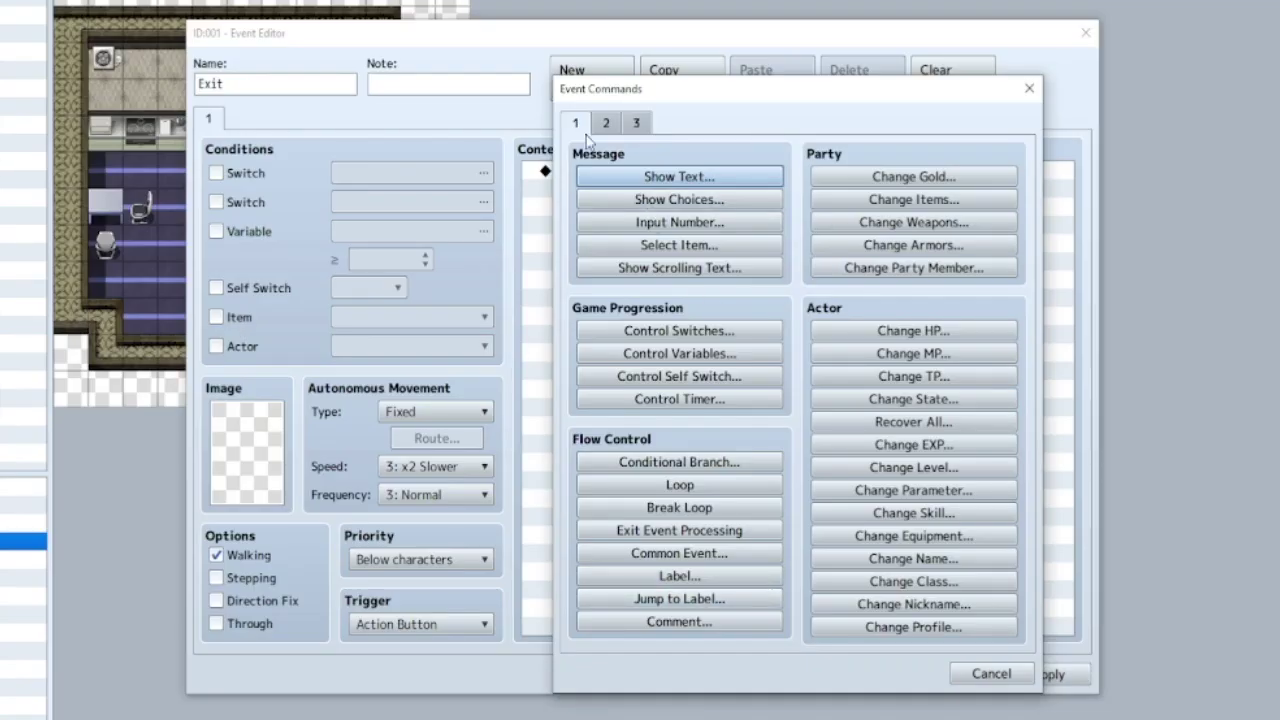
click(610, 126)
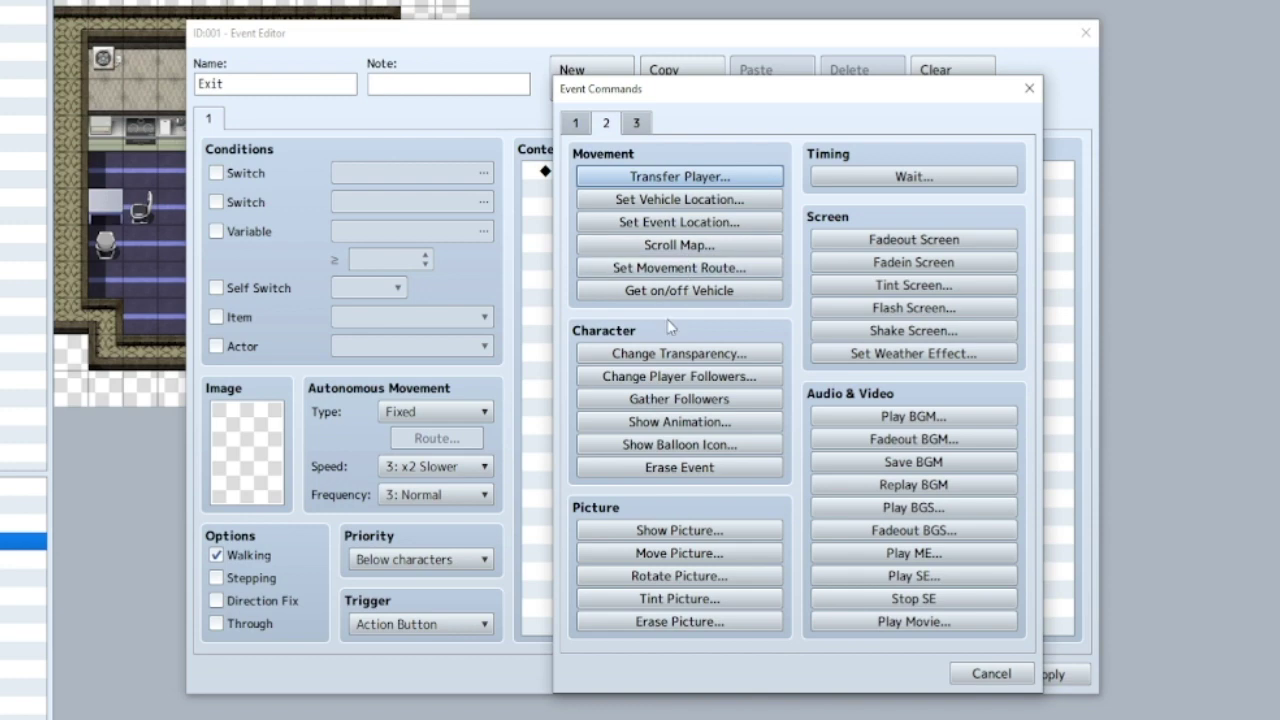
click(637, 177)
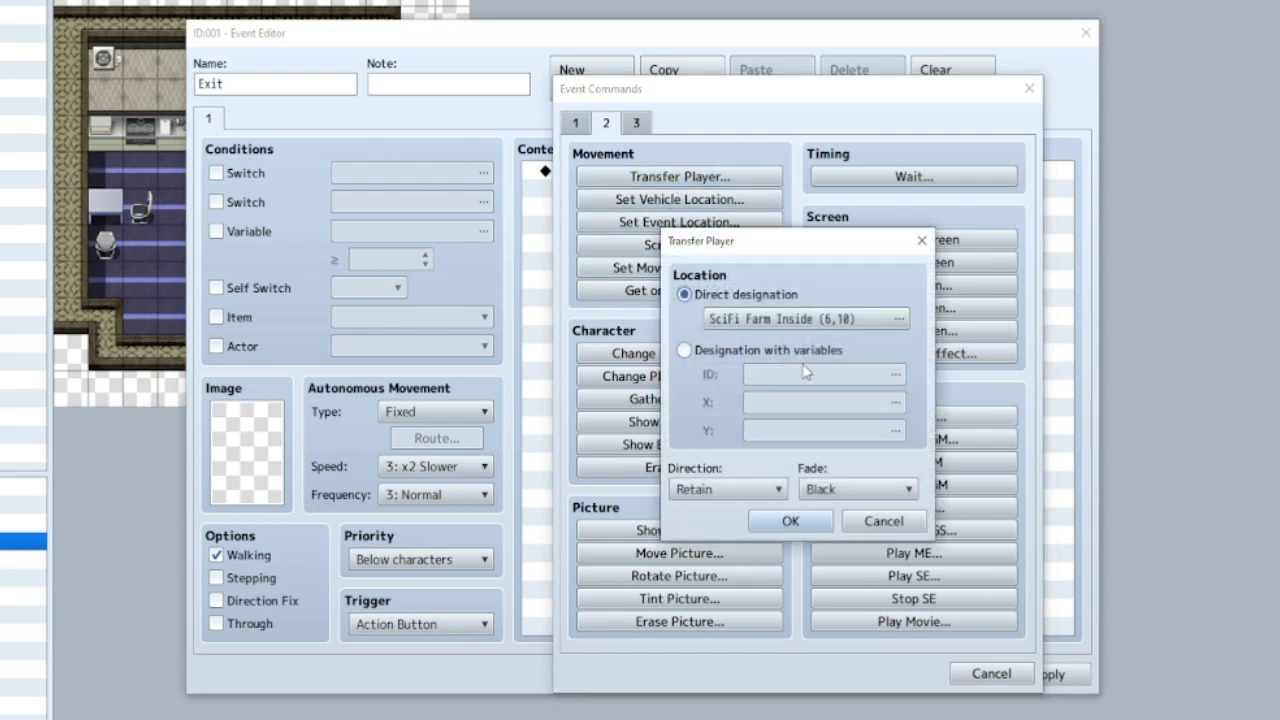
click(799, 322)
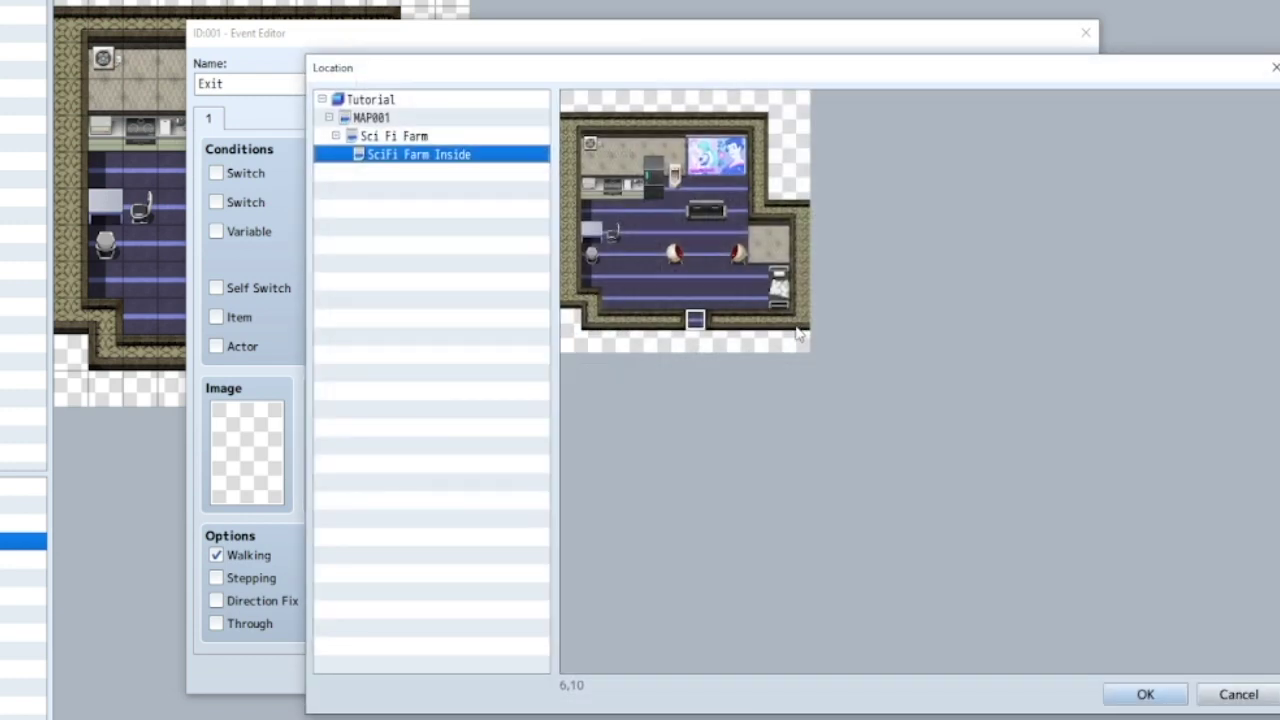
click(405, 137)
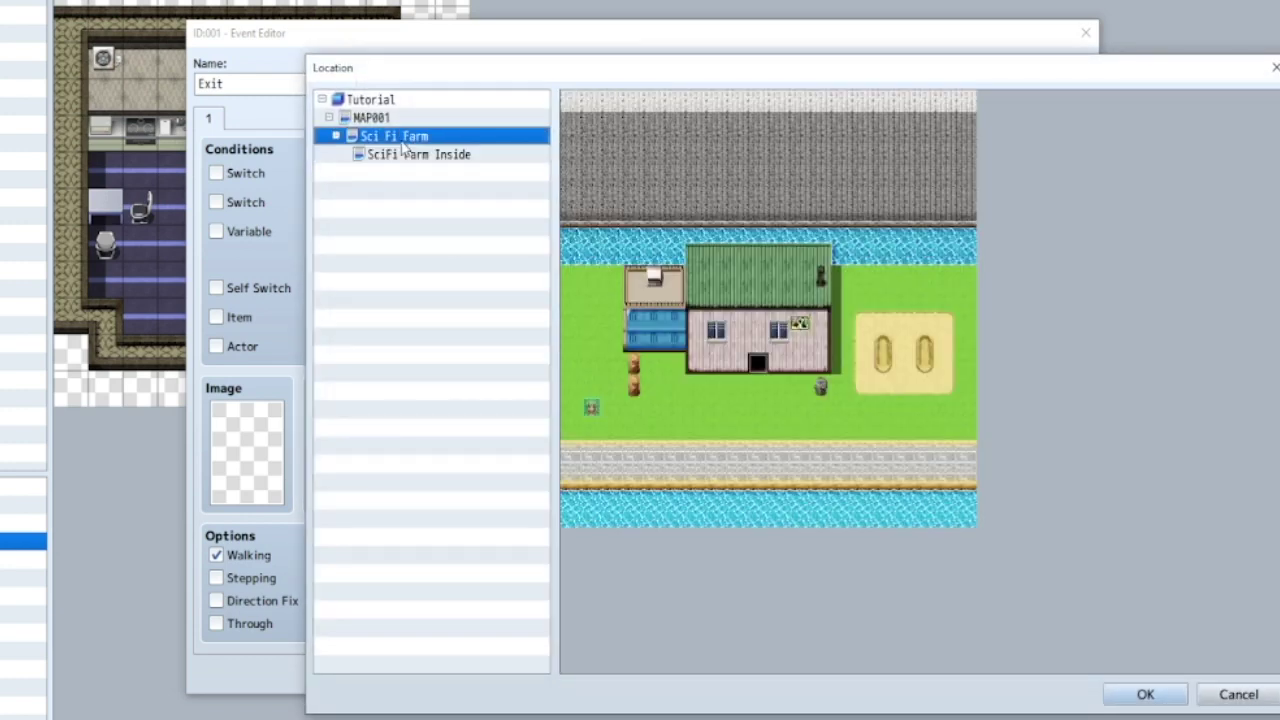
click(761, 392)
click(1146, 692)
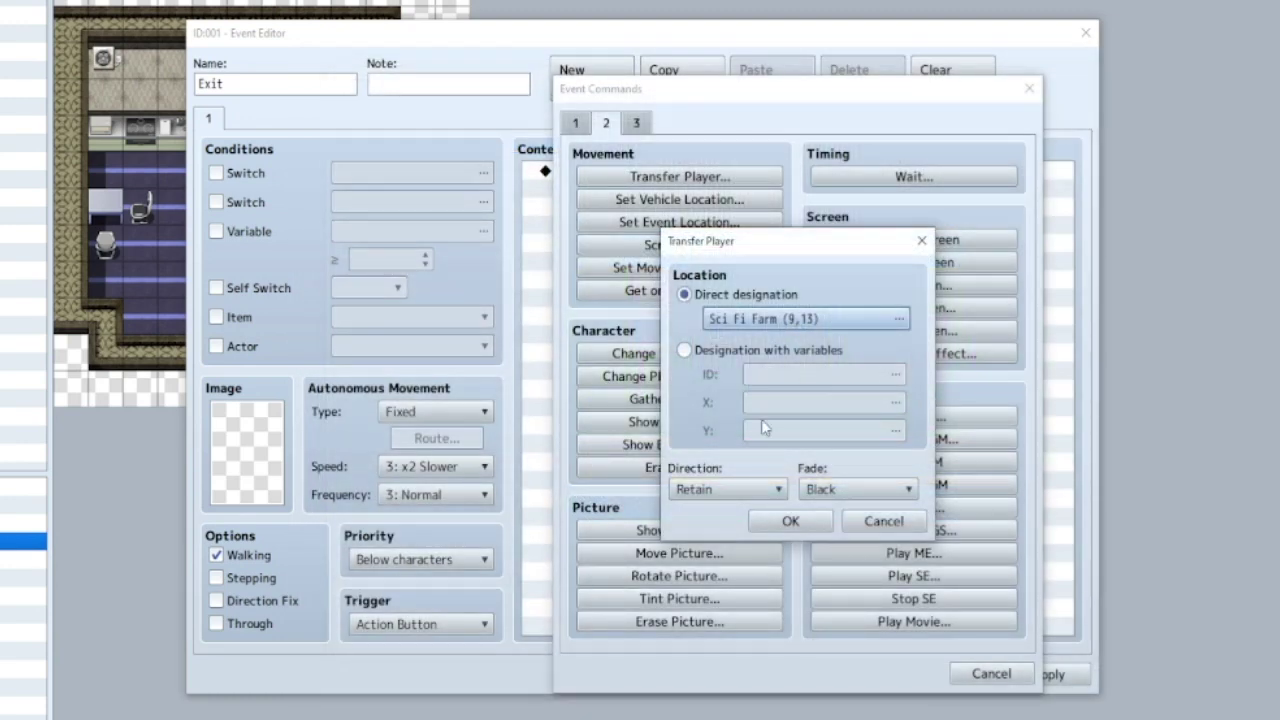
click(715, 489)
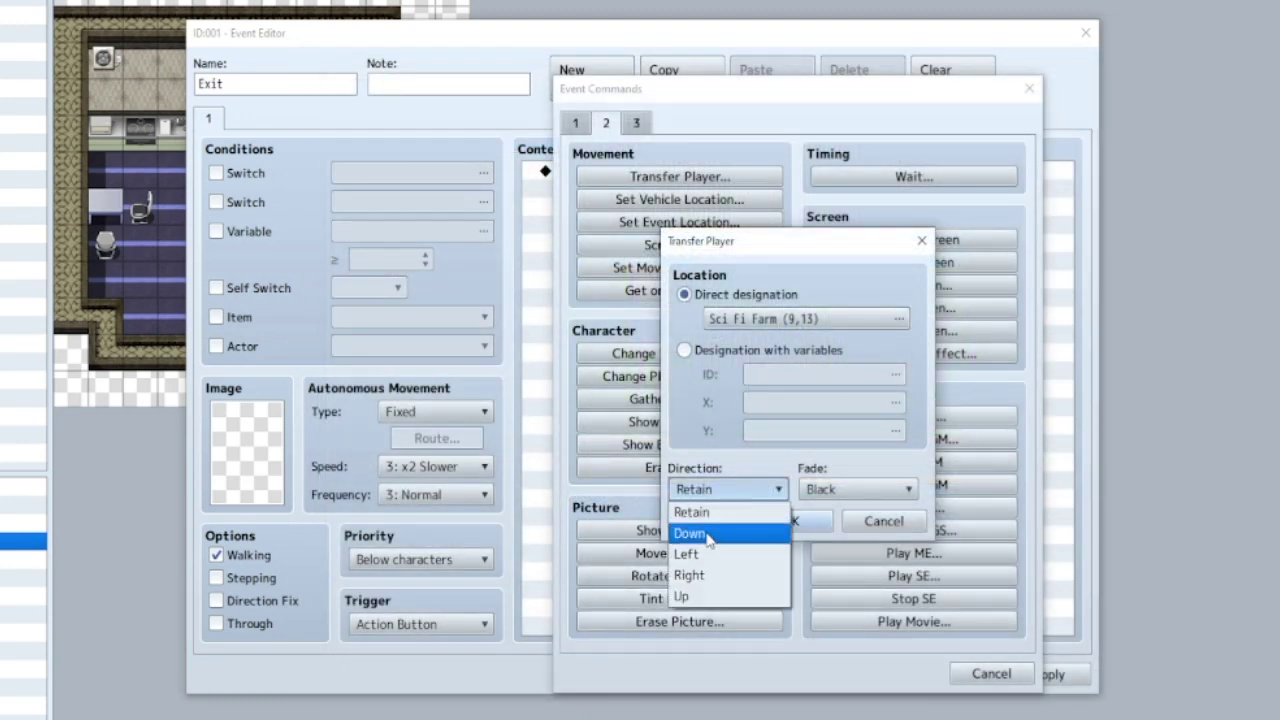
click(709, 533)
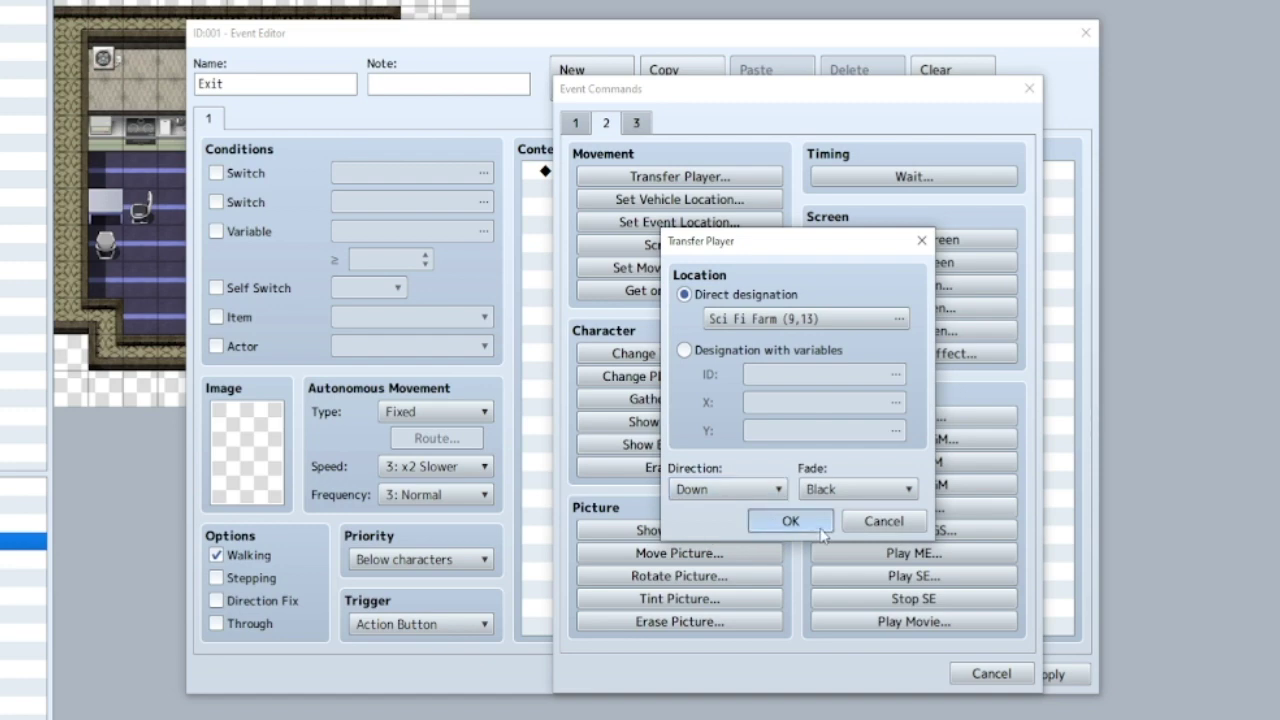
click(822, 534)
click(859, 667)
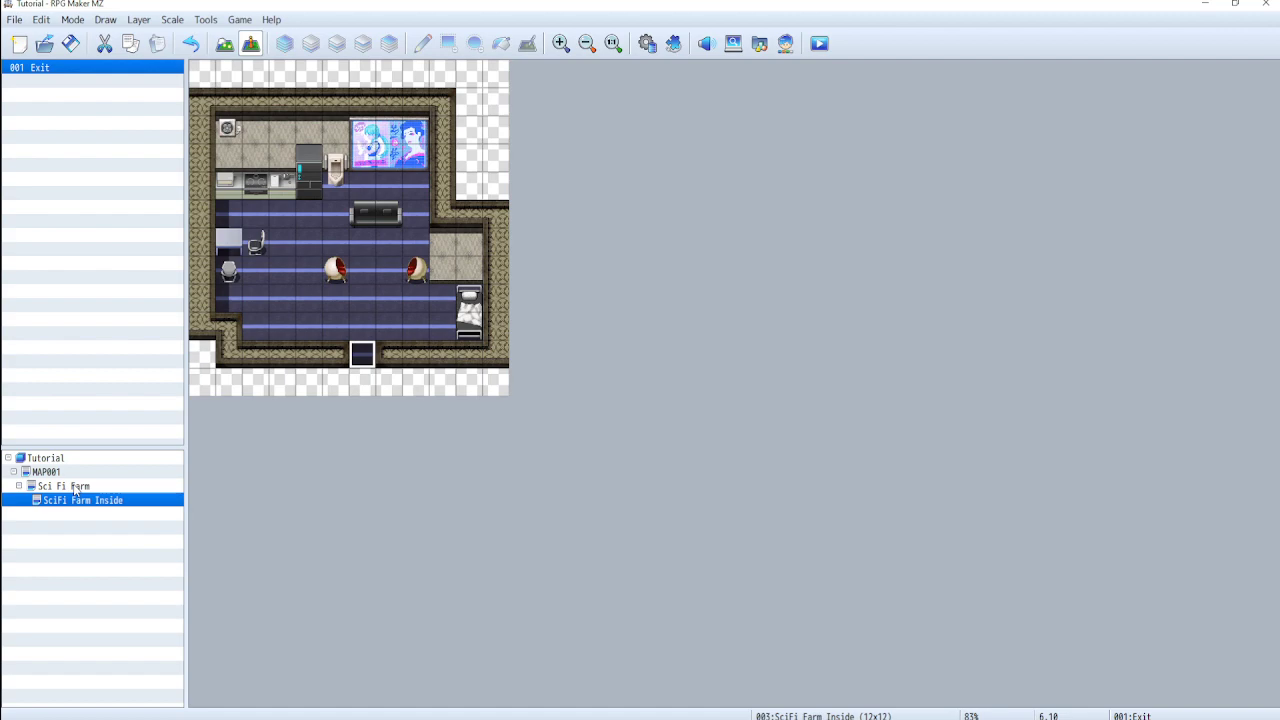
Retarget the house door's transfer to SciFi Farm Inside (6,9), facing Up, and save the event
click(66, 486)
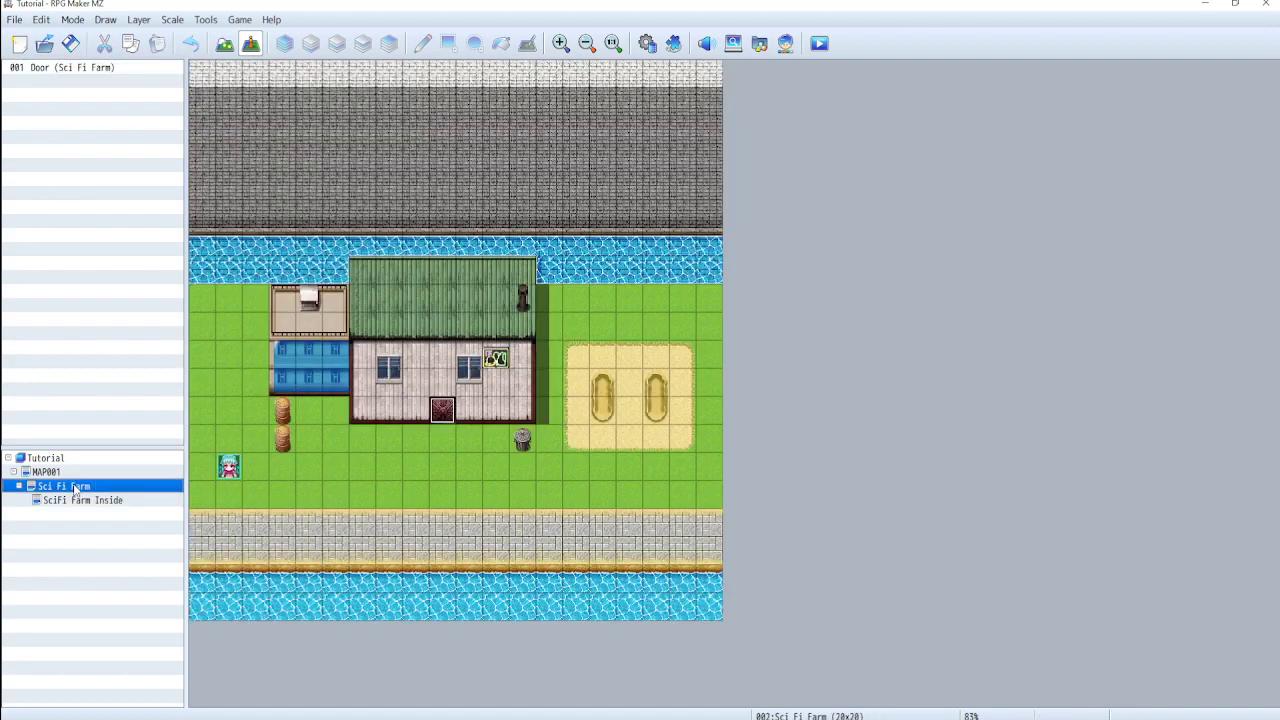
double_click(446, 420)
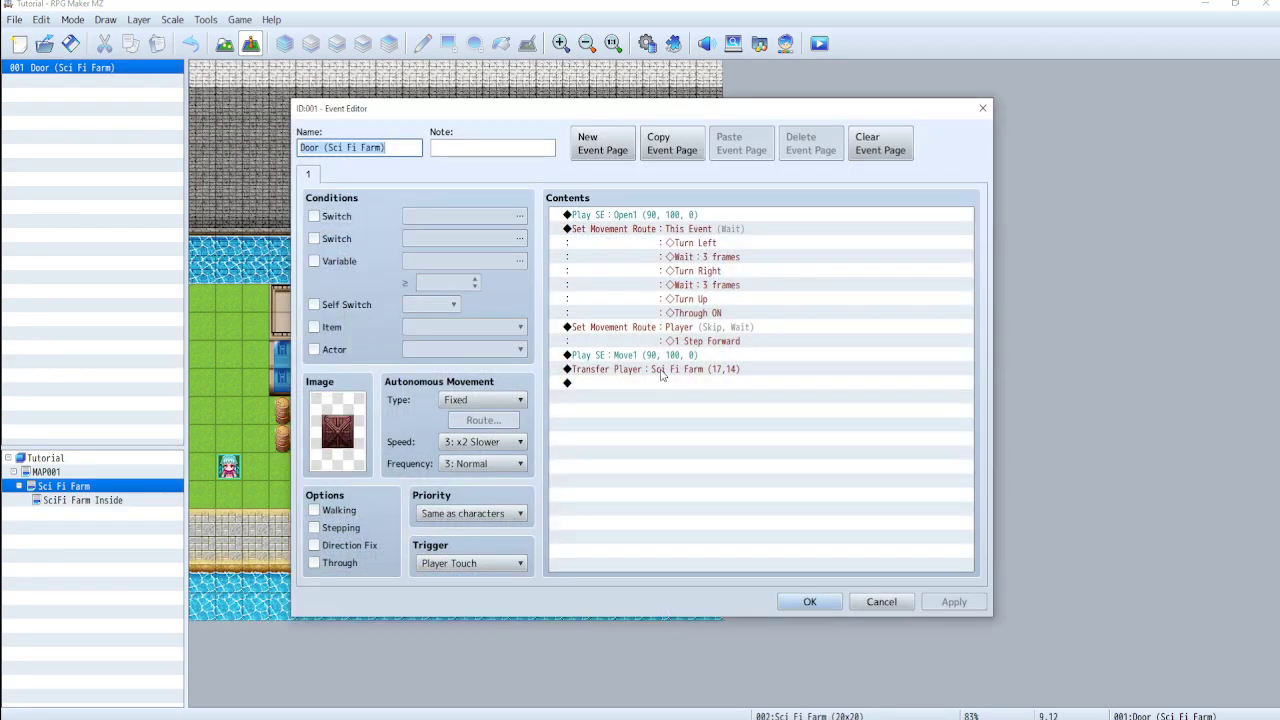
right_click(664, 369)
click(681, 396)
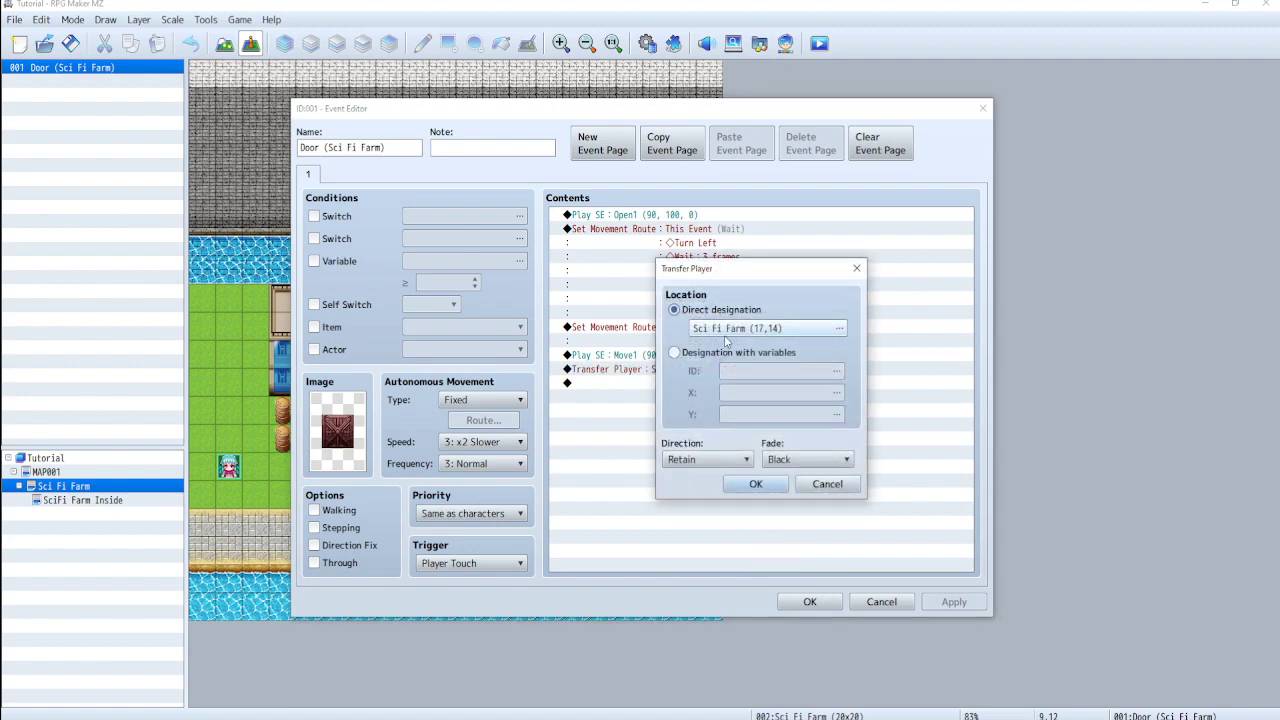
click(760, 328)
click(452, 202)
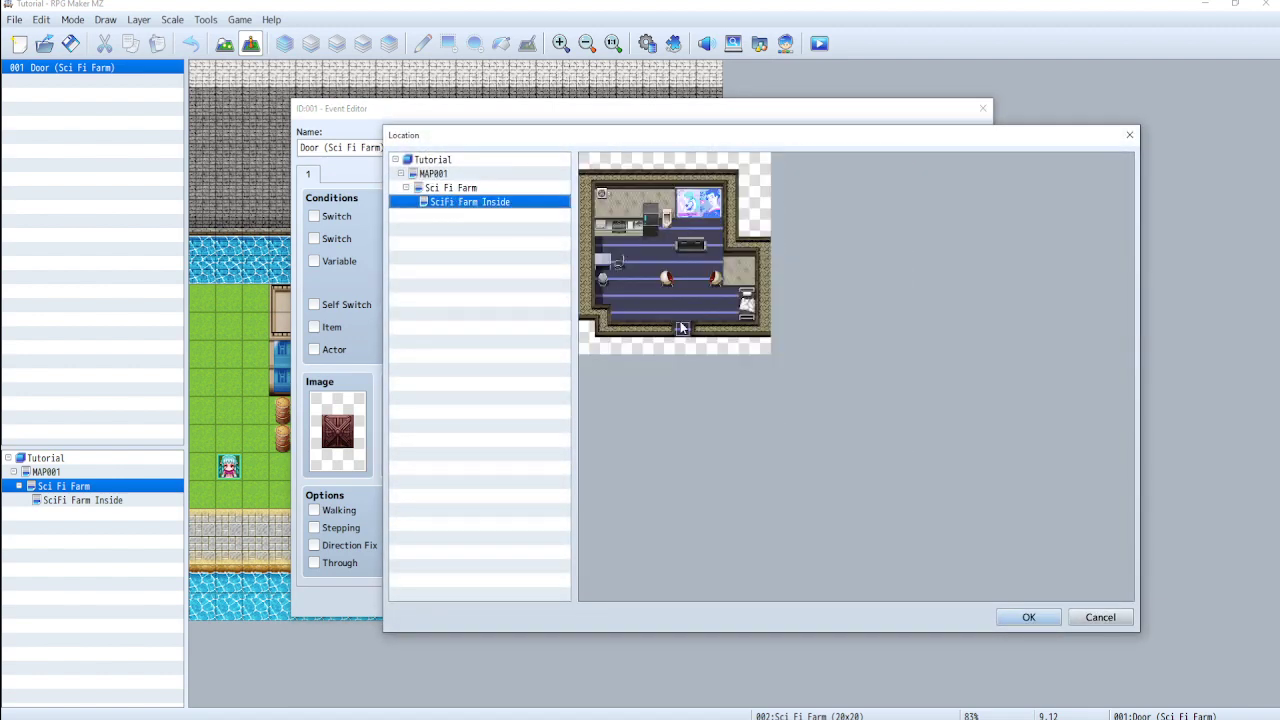
click(680, 322)
click(1028, 617)
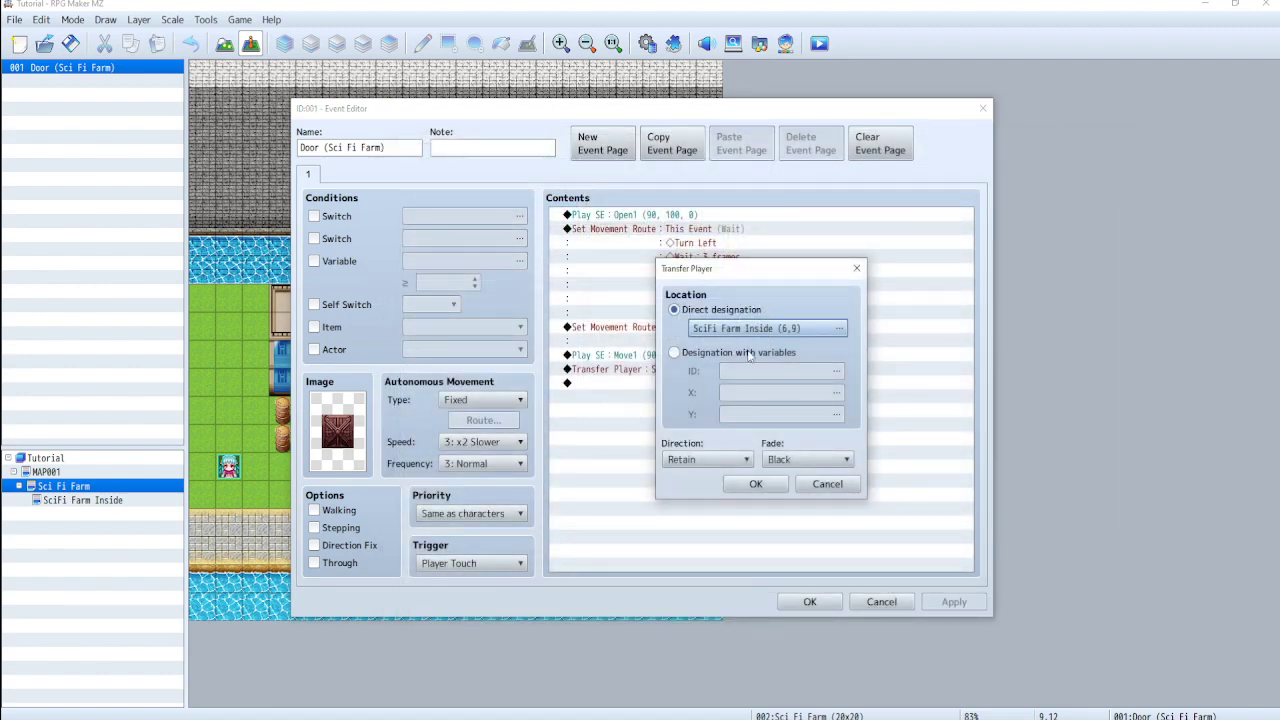
click(705, 459)
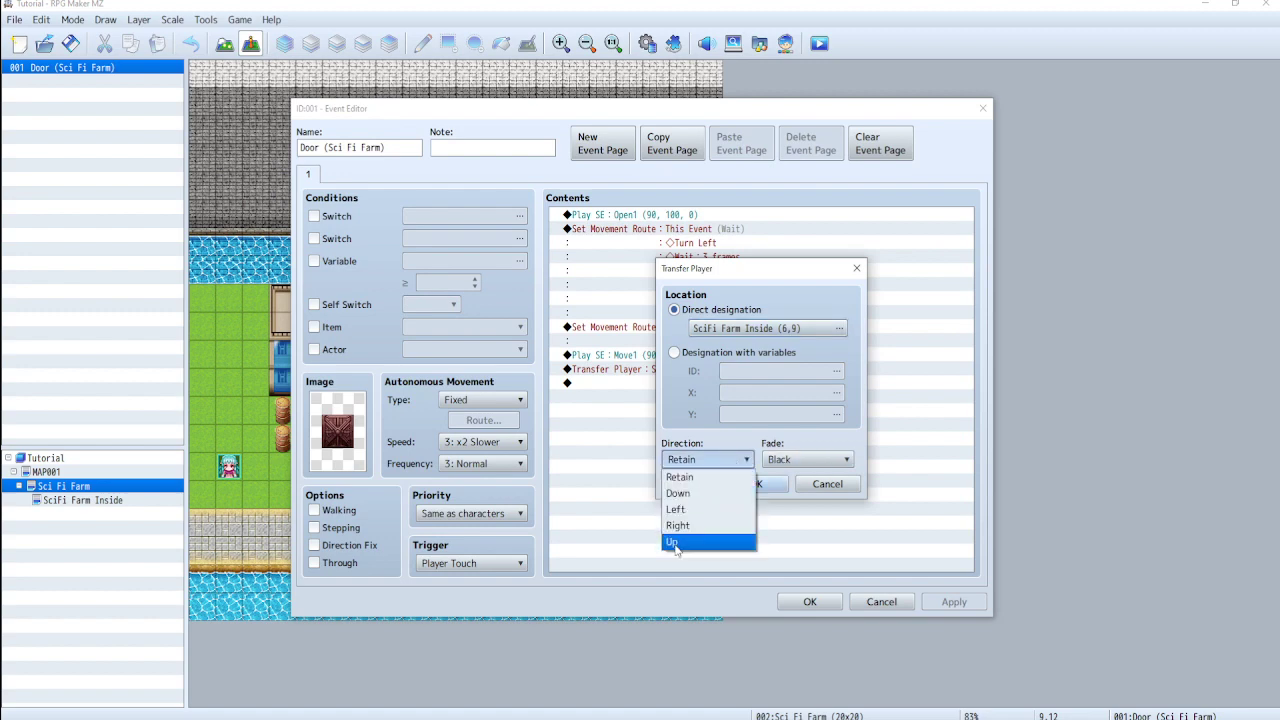
click(673, 543)
click(770, 484)
click(809, 601)
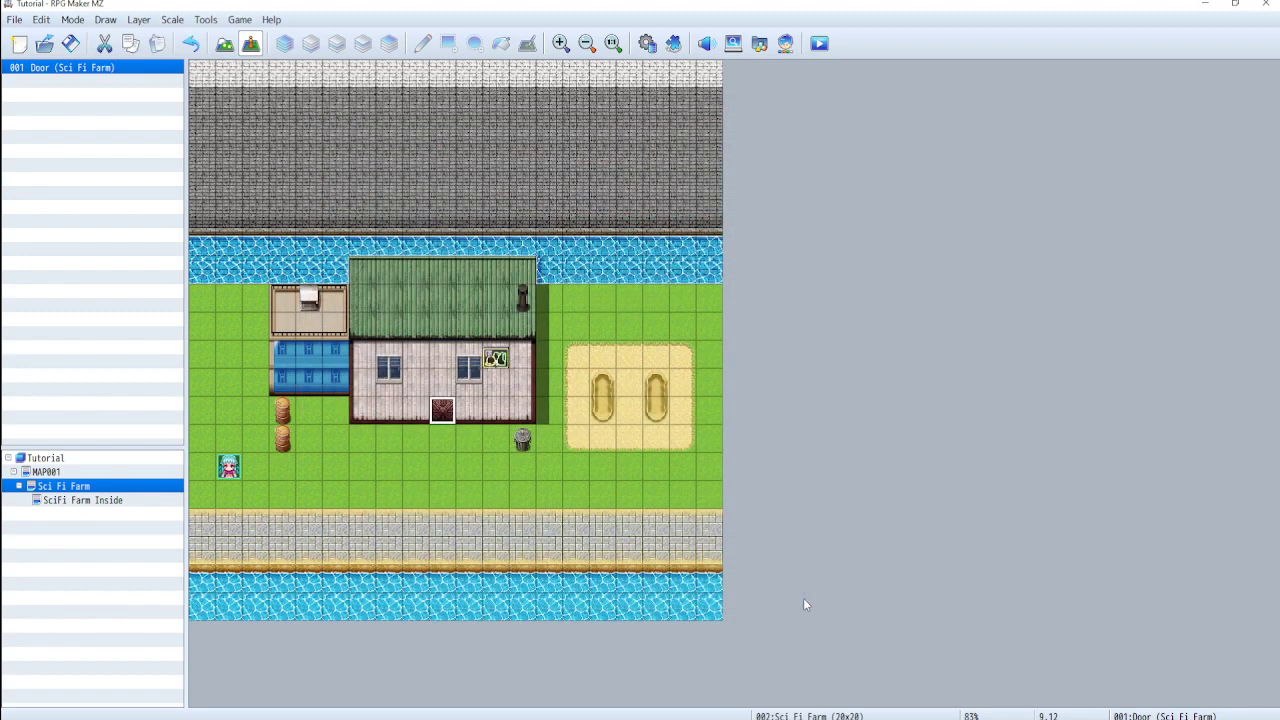
Start a playtest with a new game and walk the party through the house door
key(Up)
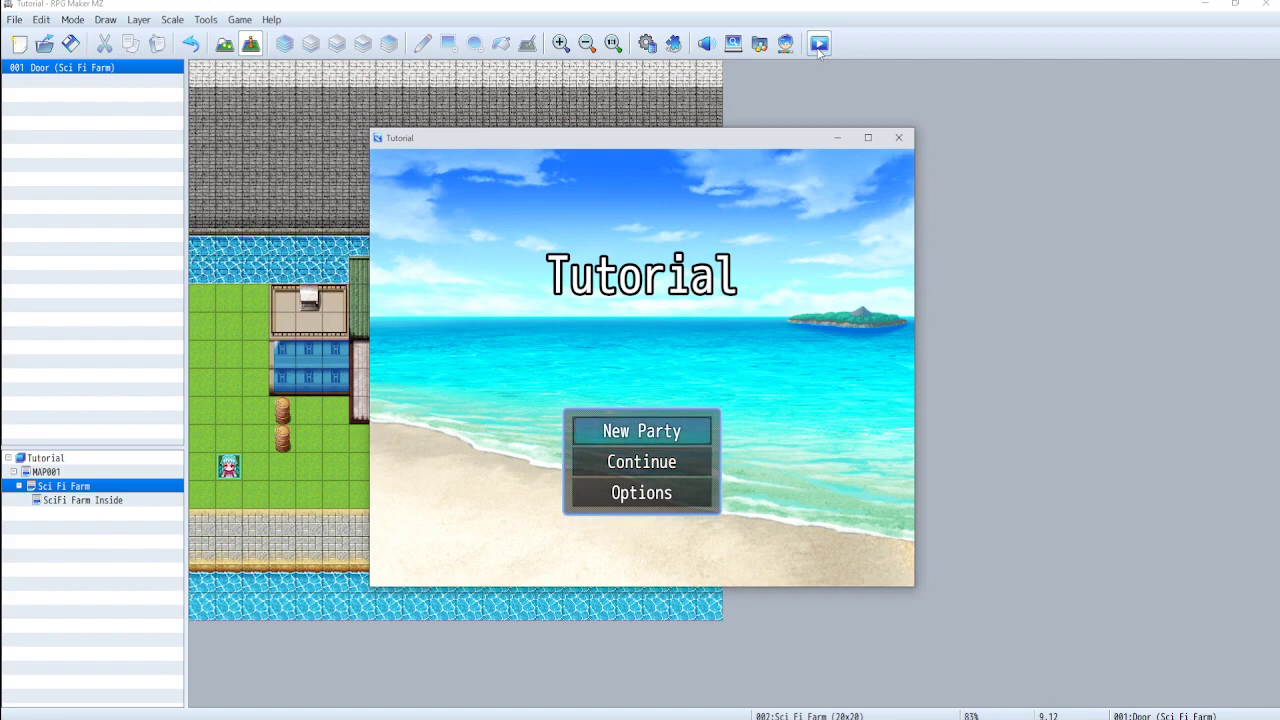
key(Return)
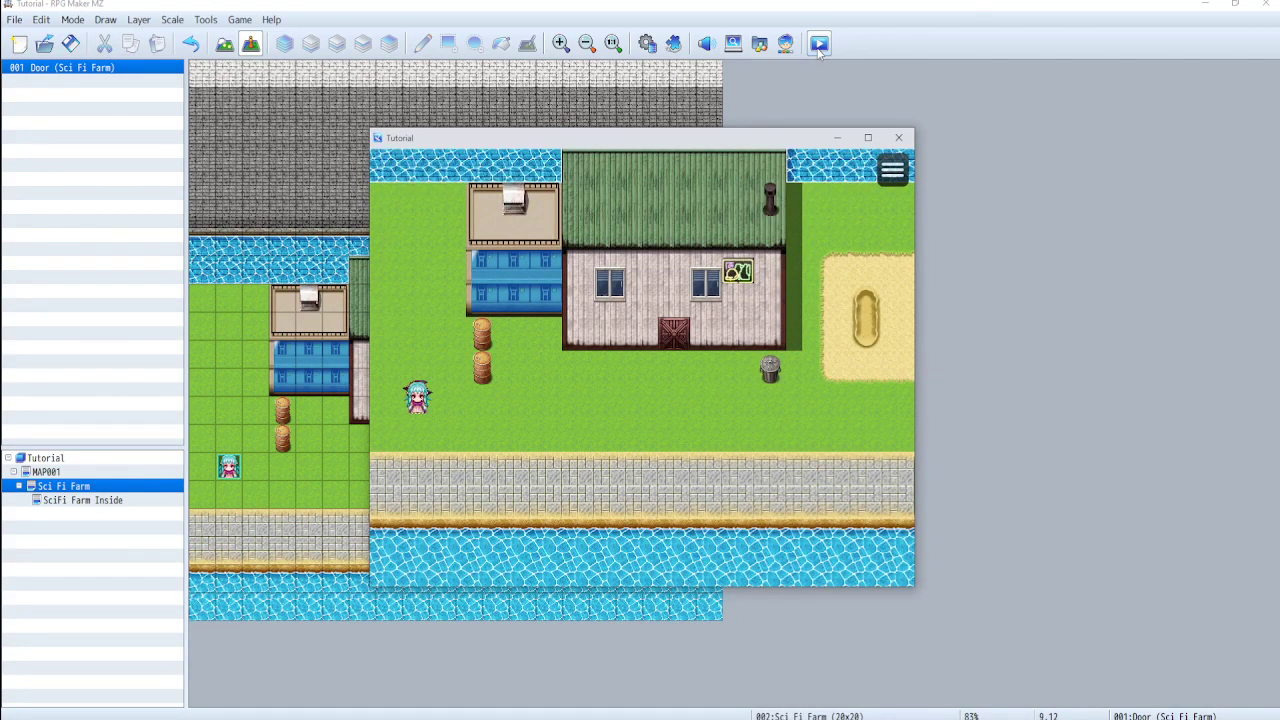
key(Right)
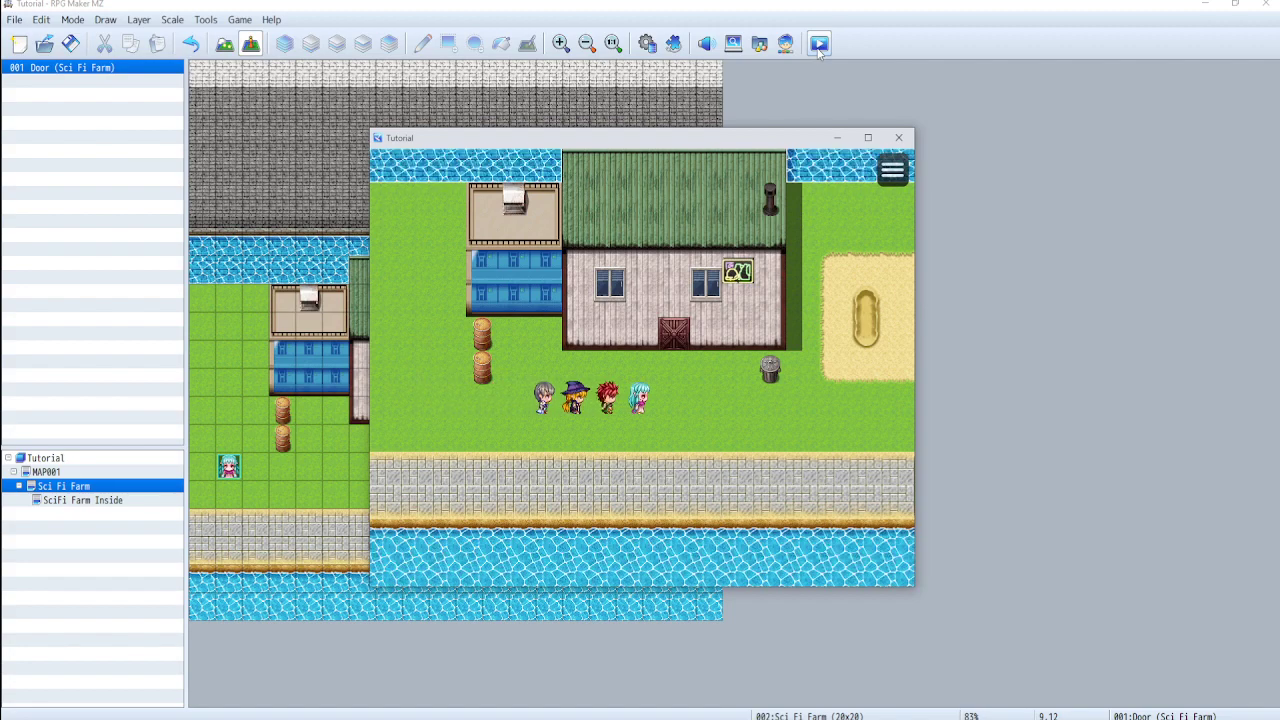
key(Up)
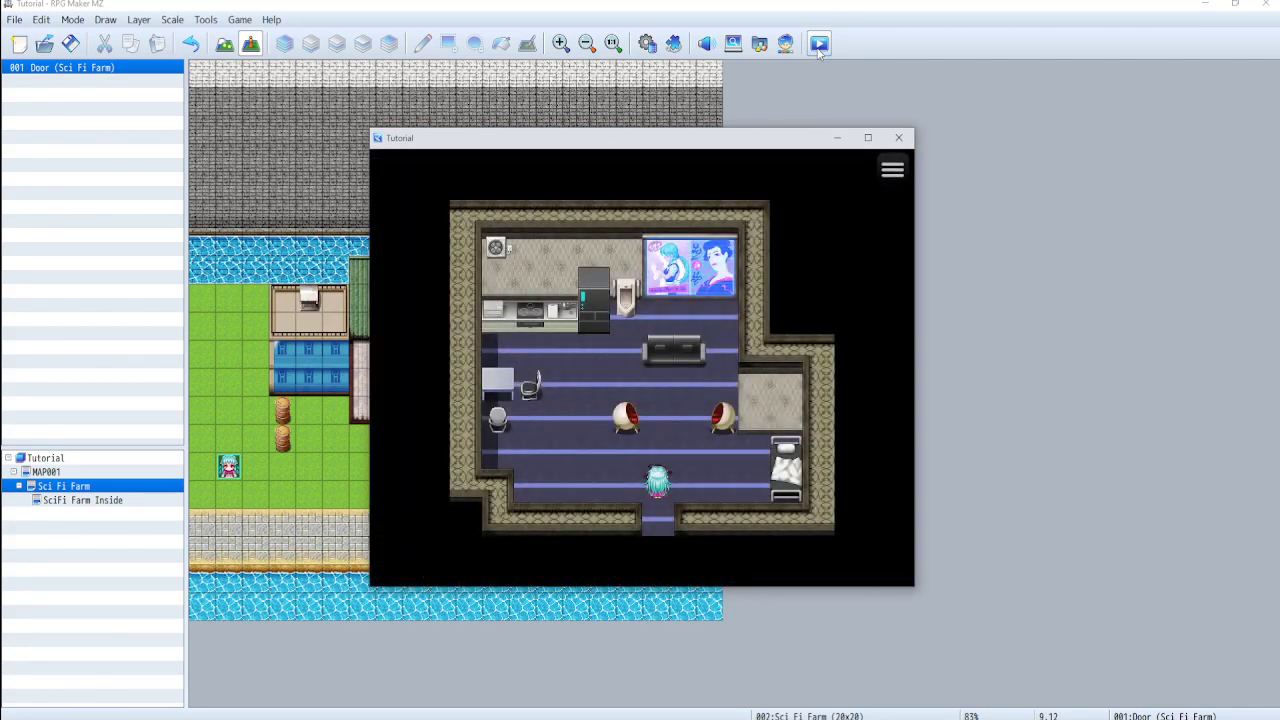
key(Up)
Walk the party around the interior past the kitchen, chairs and toward the bed
key(Up)
key(Left)
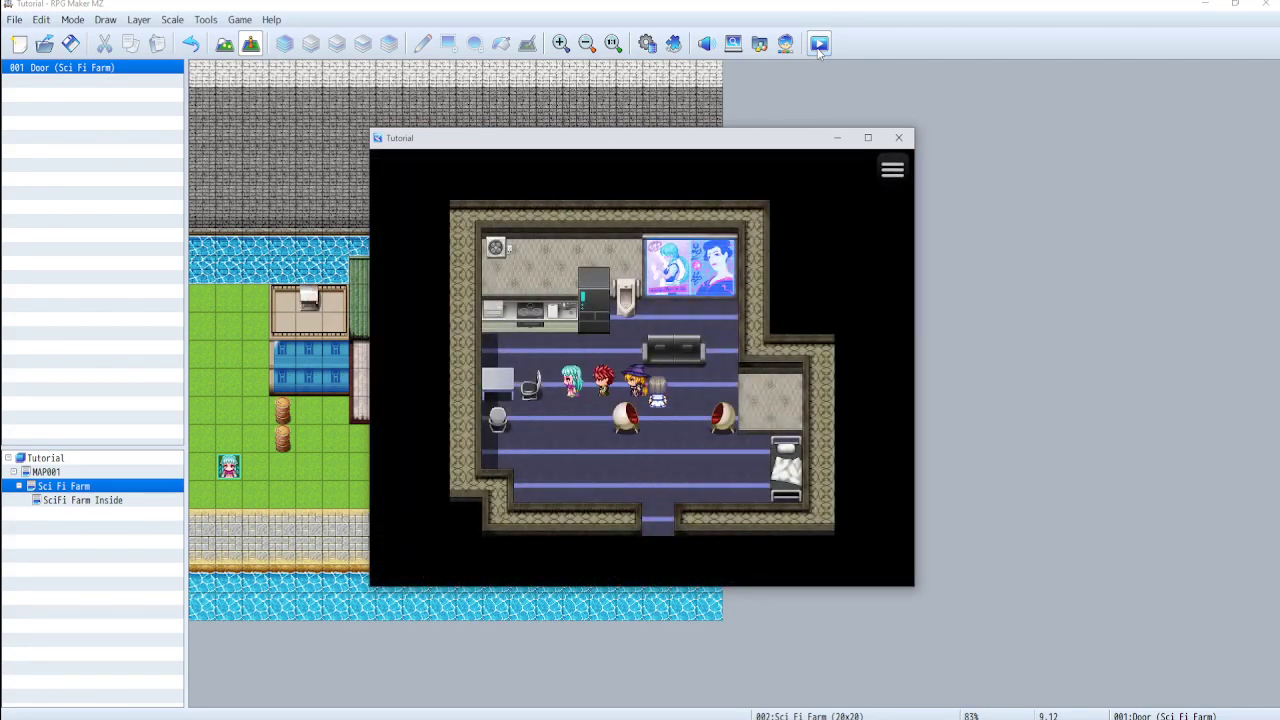
key(Up)
key(Left)
key(Right)
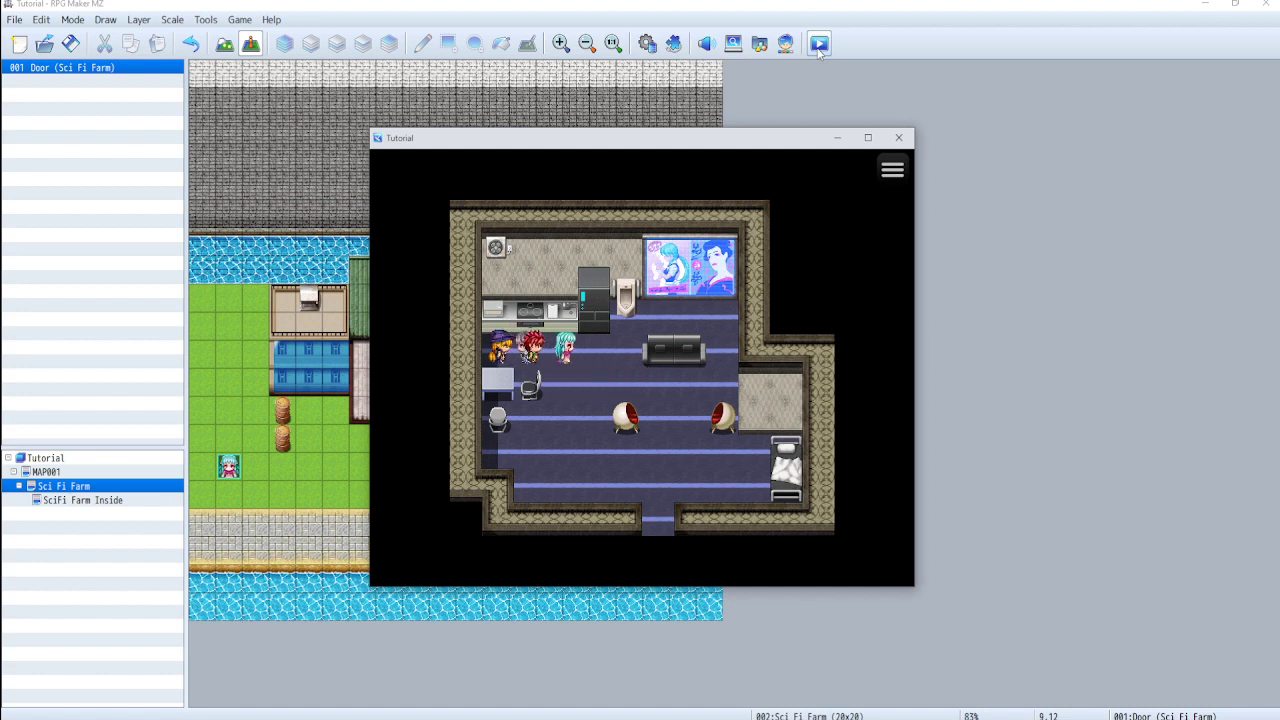
key(Up)
key(Right)
key(Down)
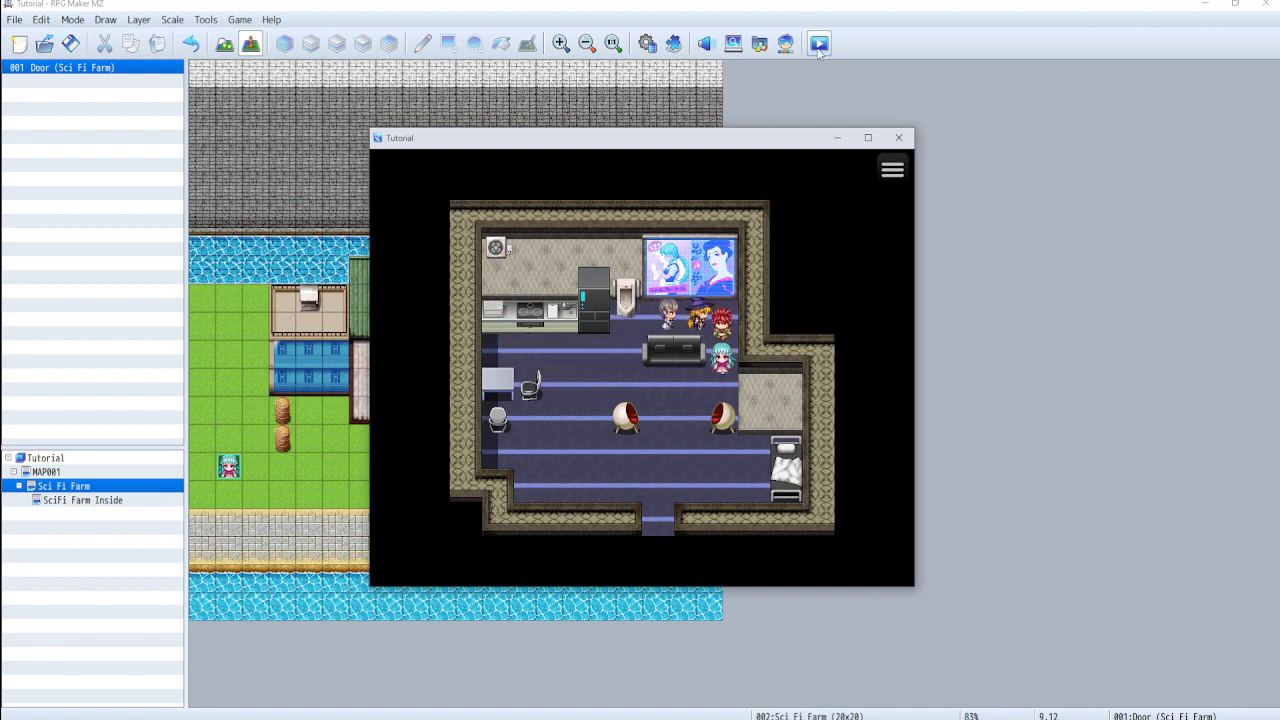
key(Left)
key(Right)
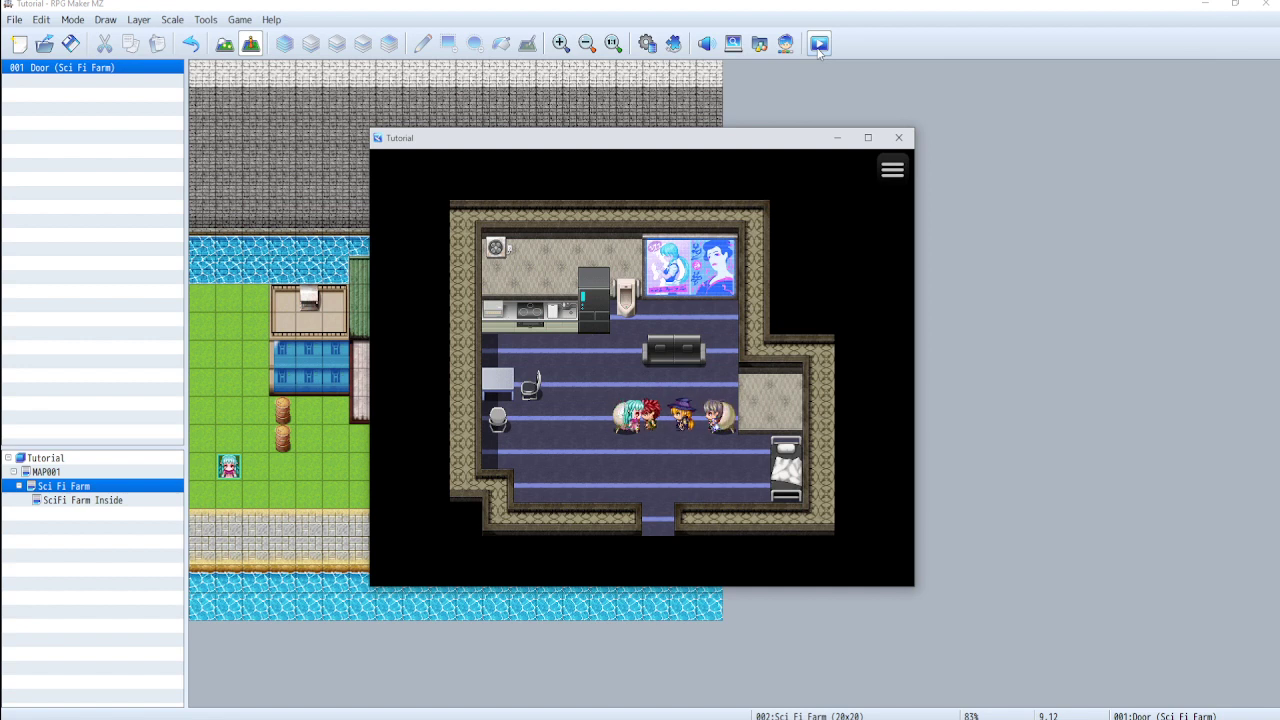
key(Left)
key(Up)
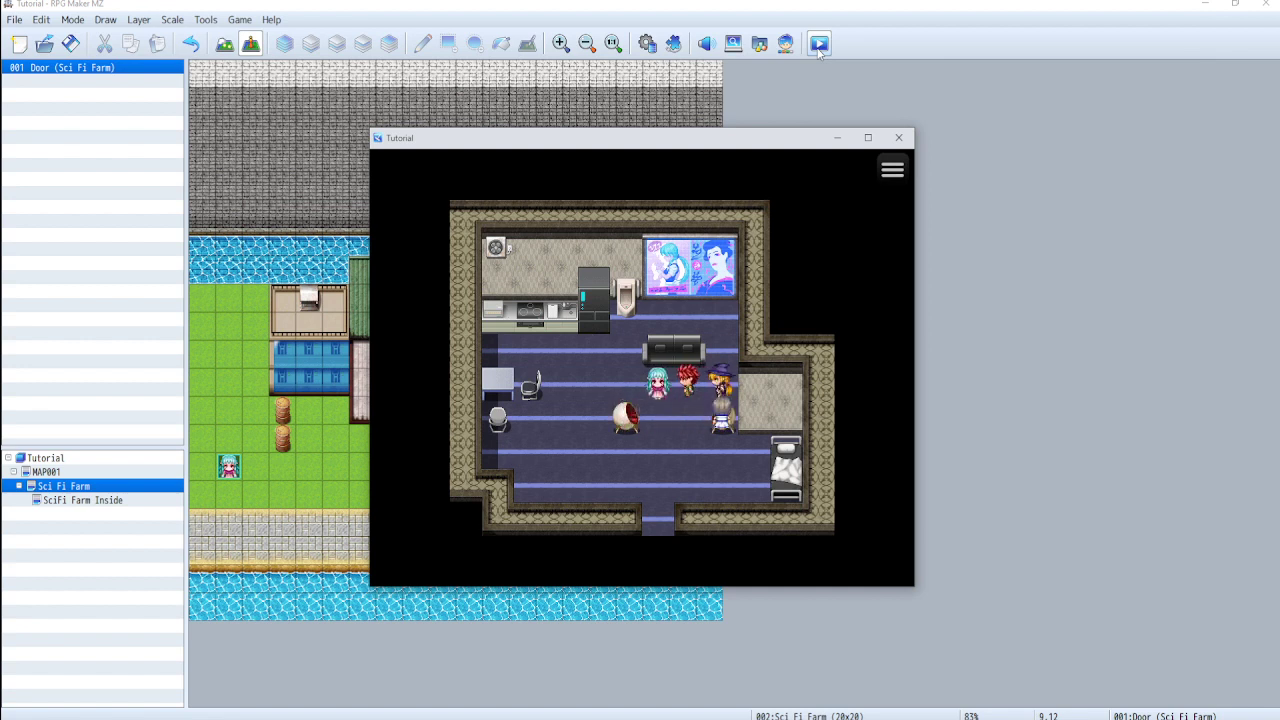
key(Down)
key(Left)
key(Up)
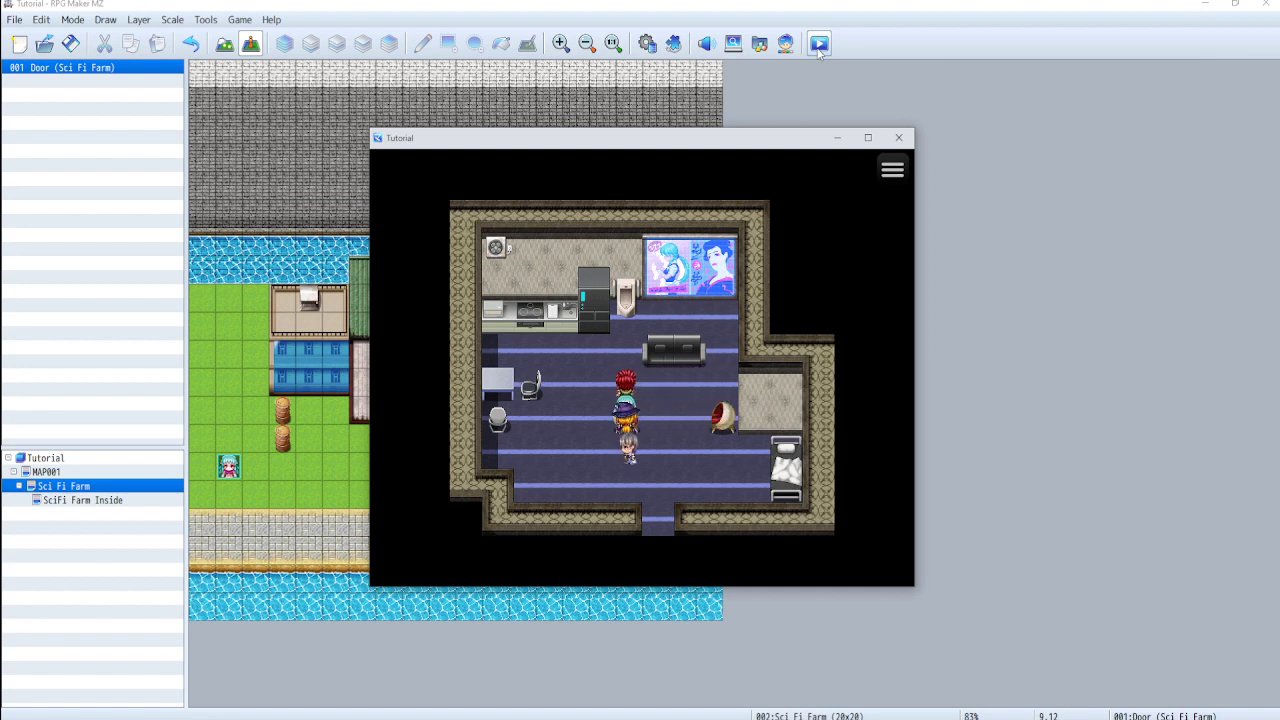
key(Right)
key(Left)
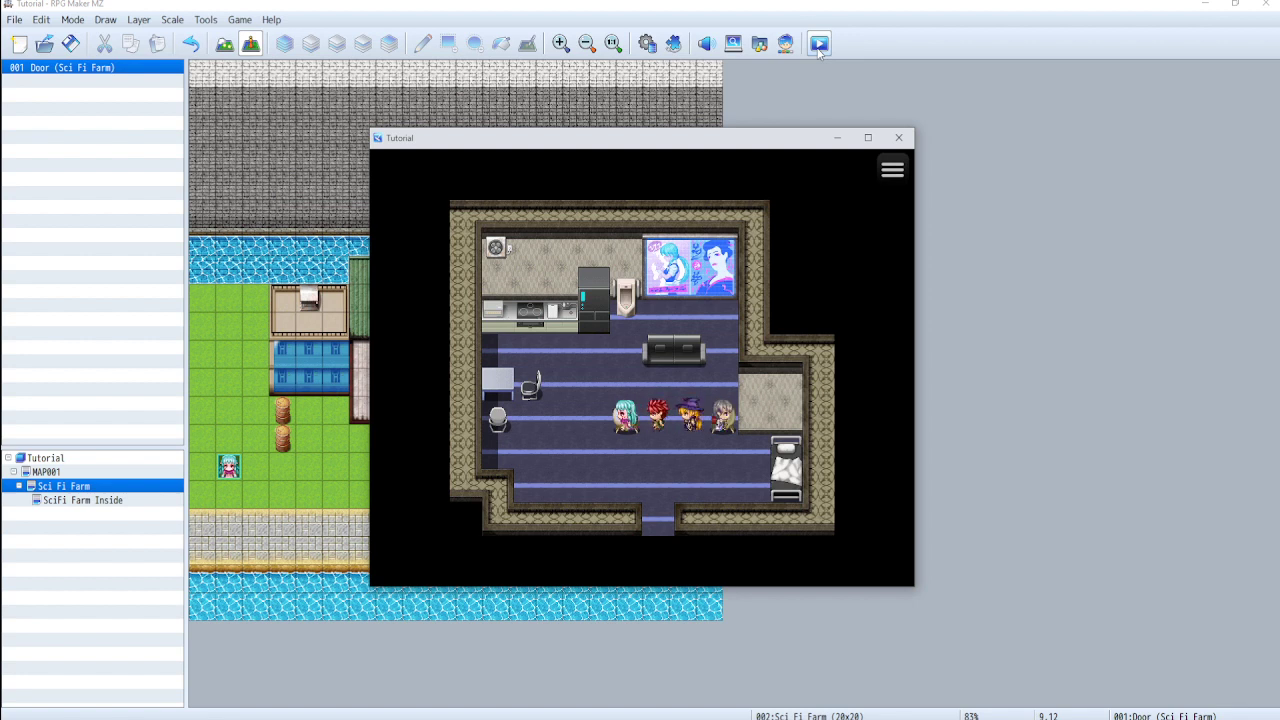
key(Up)
key(Up)
key(Left)
key(Down)
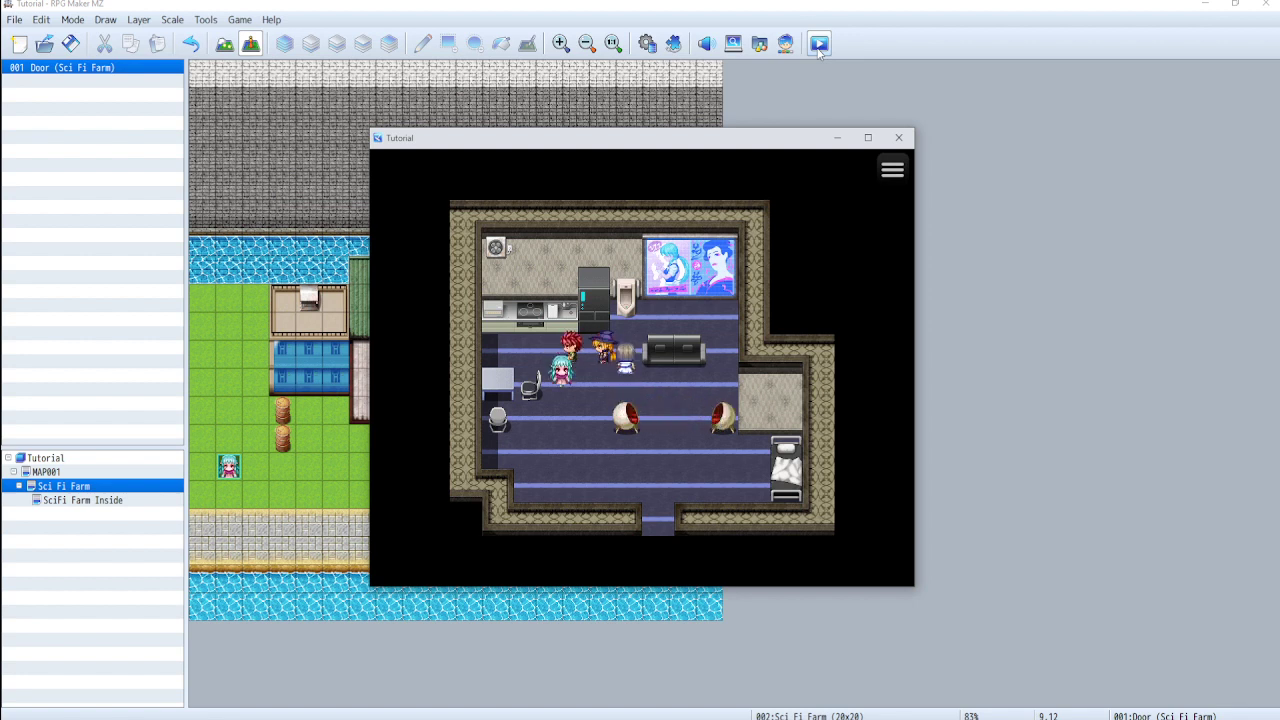
key(Right)
key(Right)
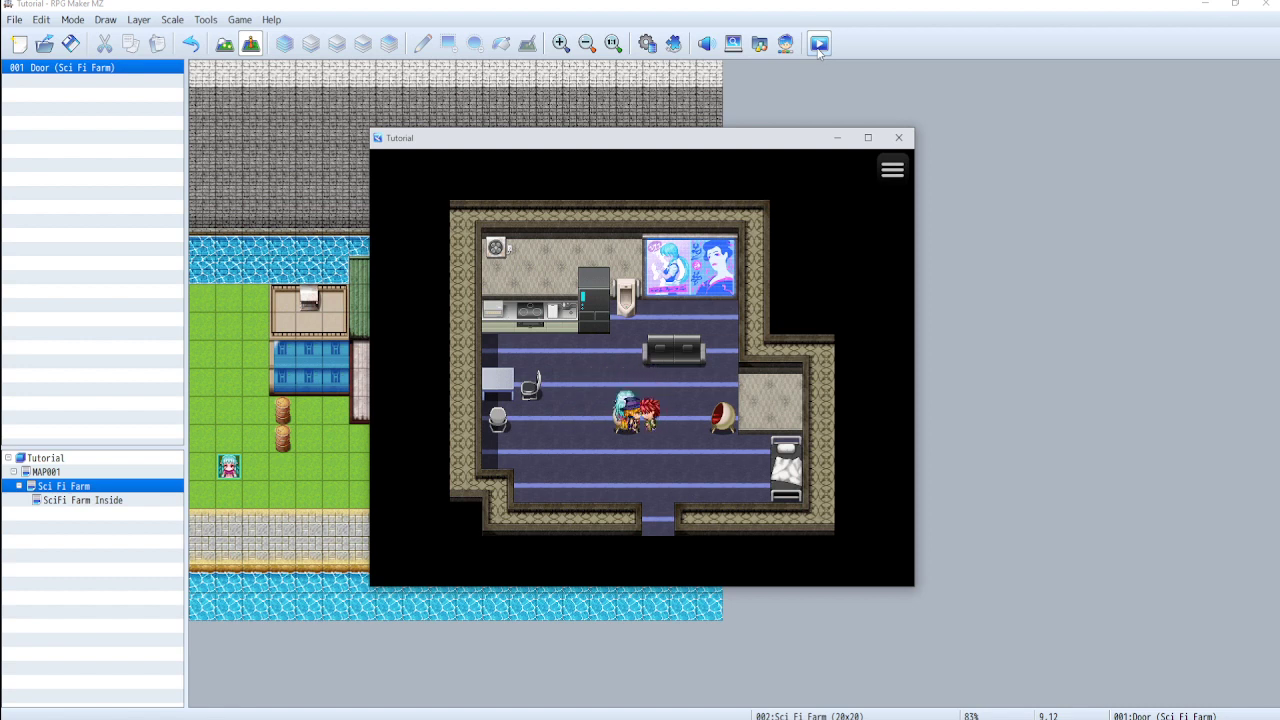
key(Down)
key(Right)
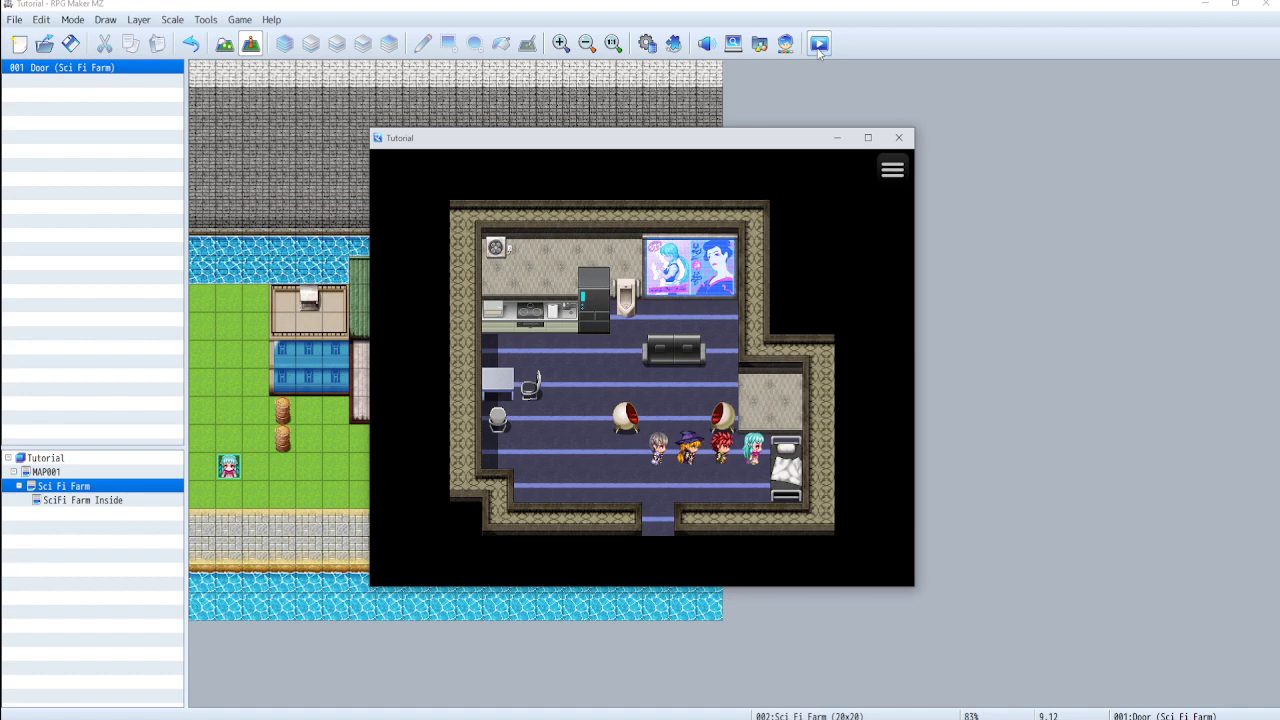
Close the playtest, then create an event named Urinal at tile 5,4 on SciFi Farm Inside
click(908, 138)
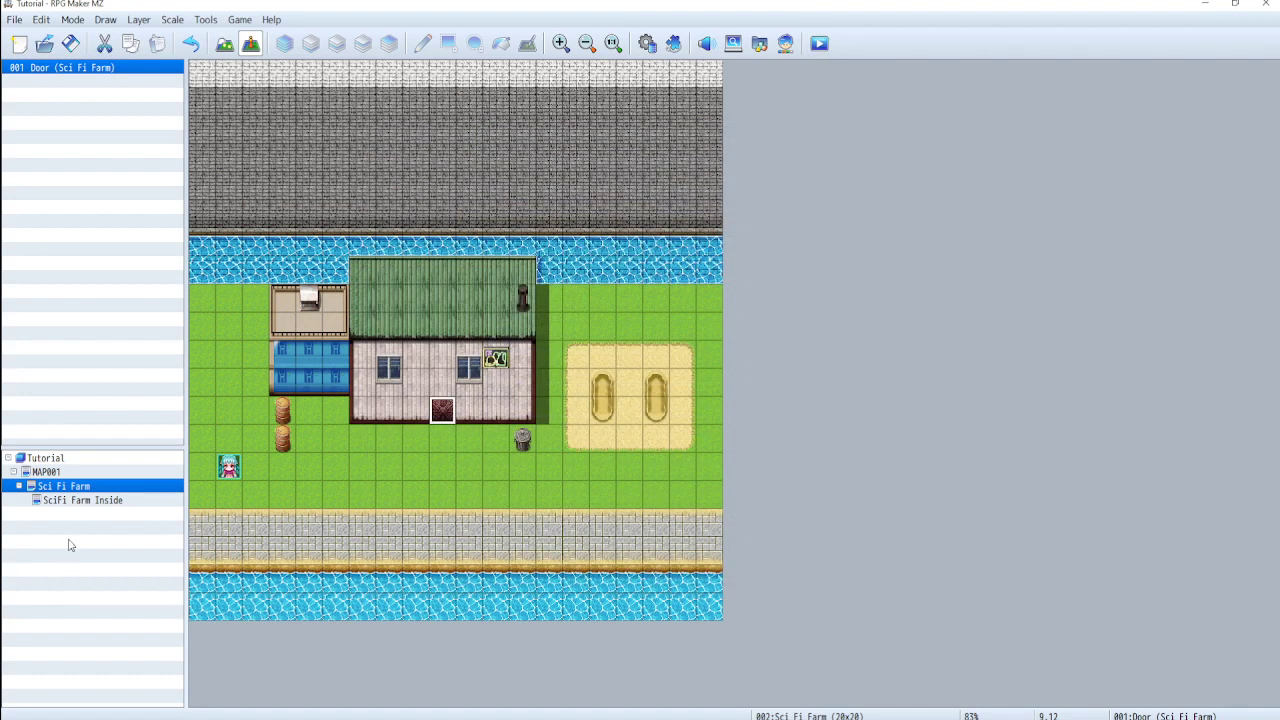
click(83, 500)
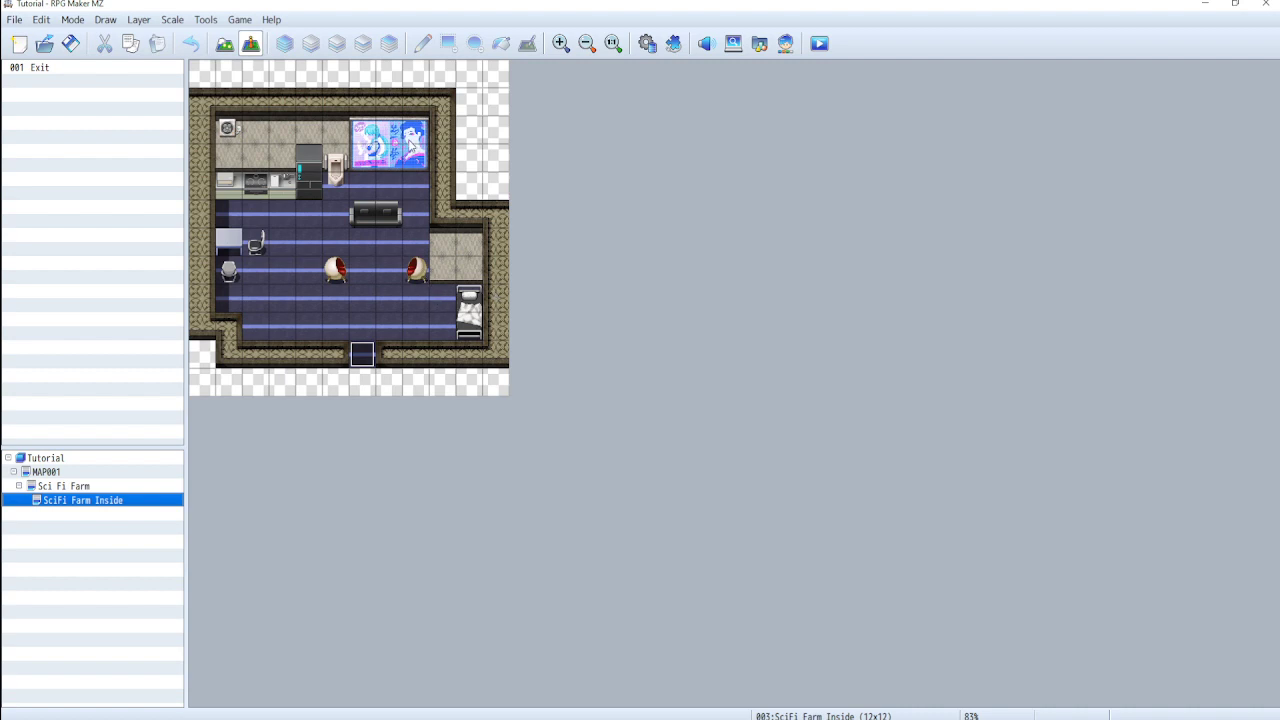
click(337, 185)
double_click(338, 186)
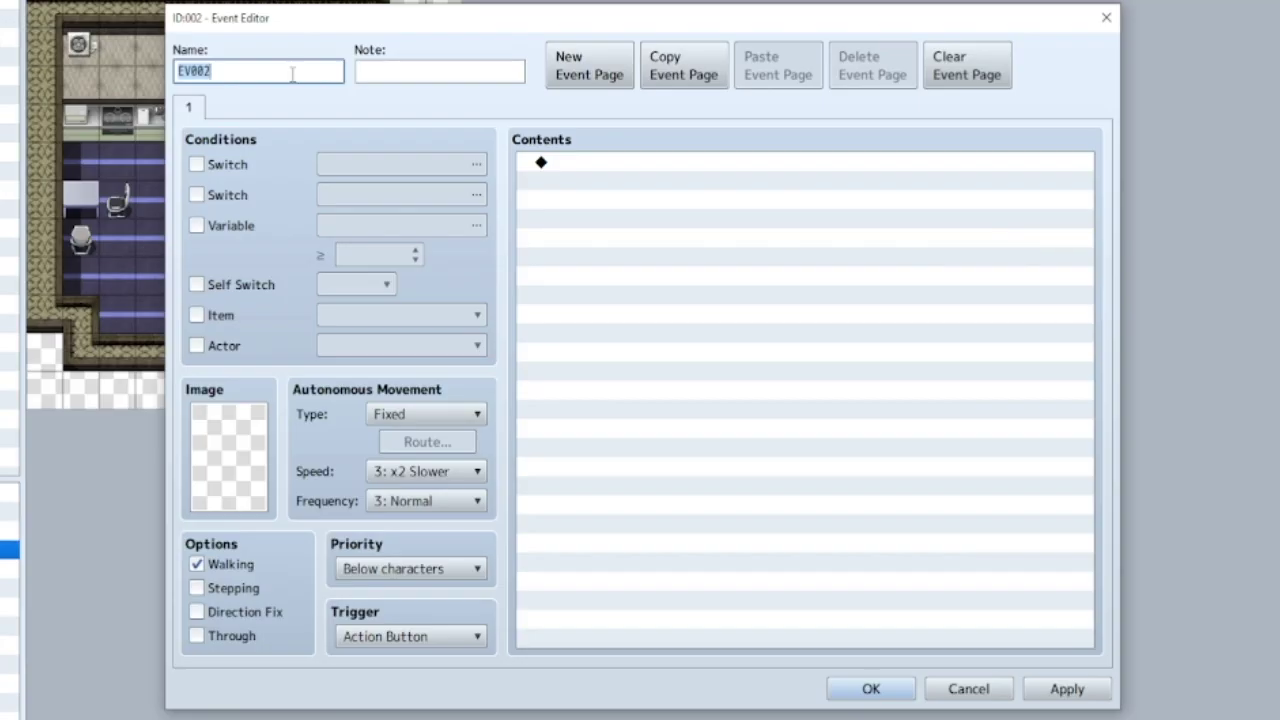
text(Urinal)
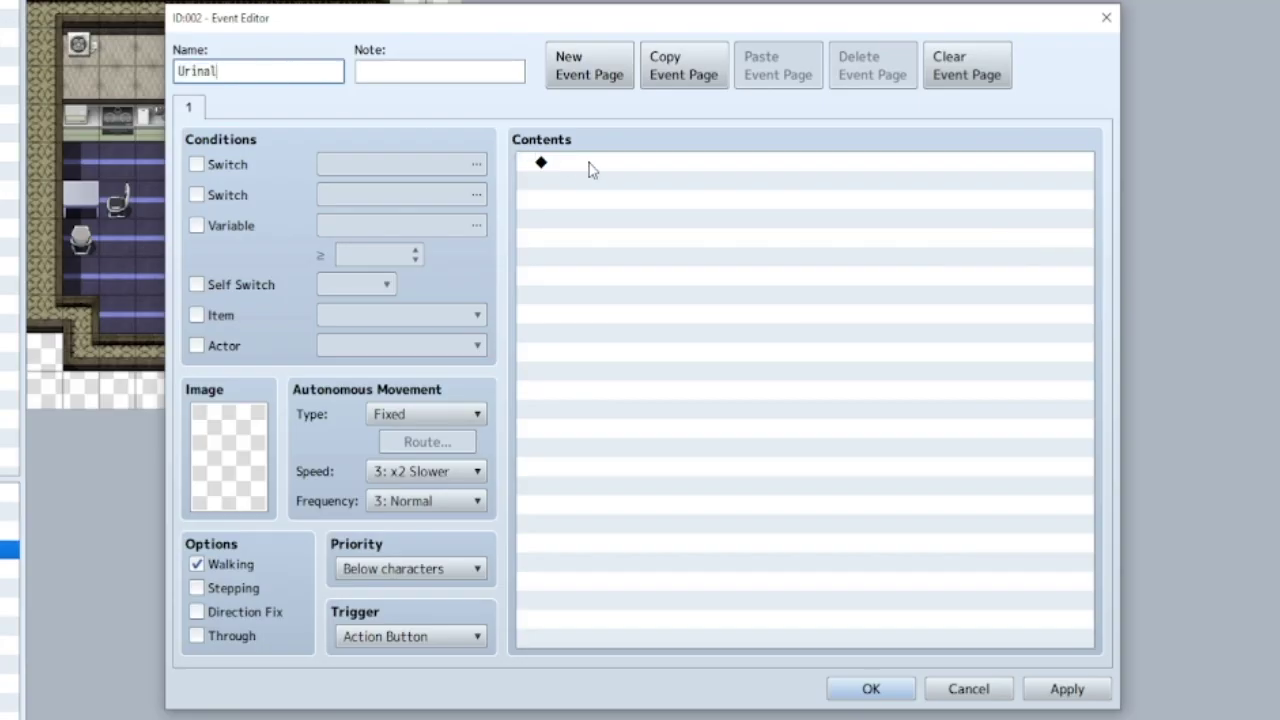
double_click(589, 166)
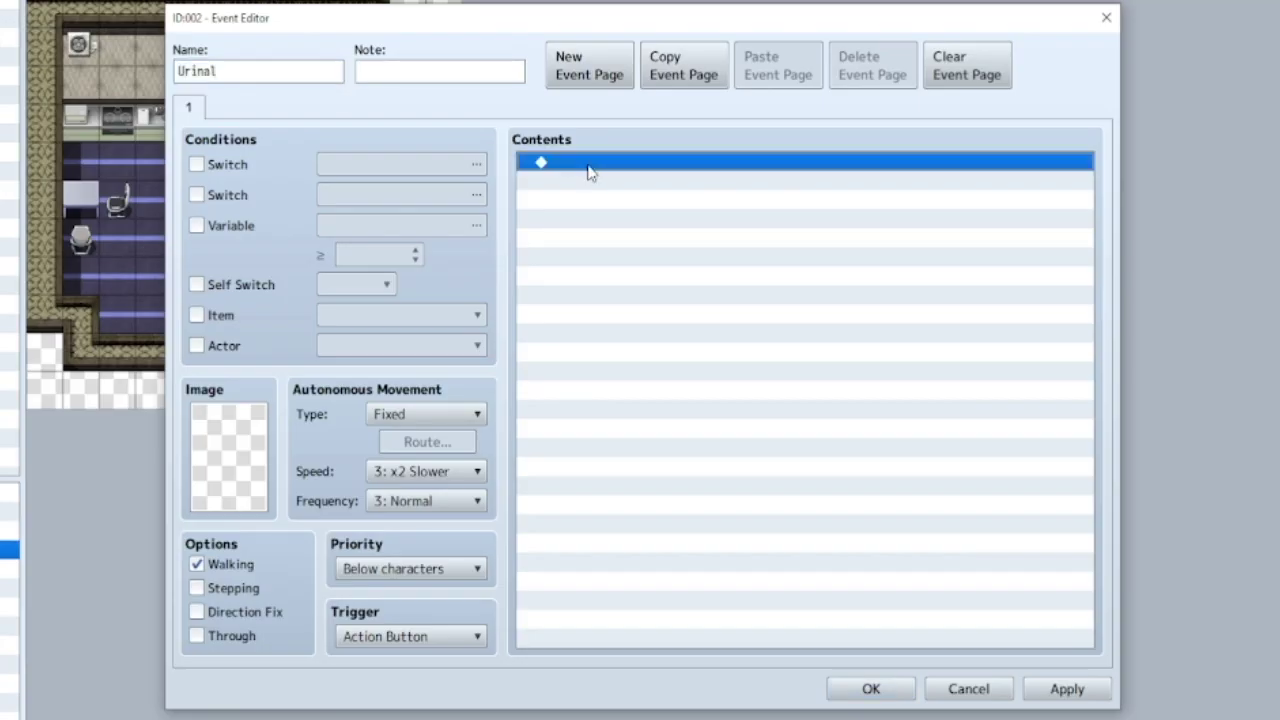
Add a Show Text message 'Why is there a urinal in the kitchen...?' with 'Ewwwwww' on a second line
click(572, 111)
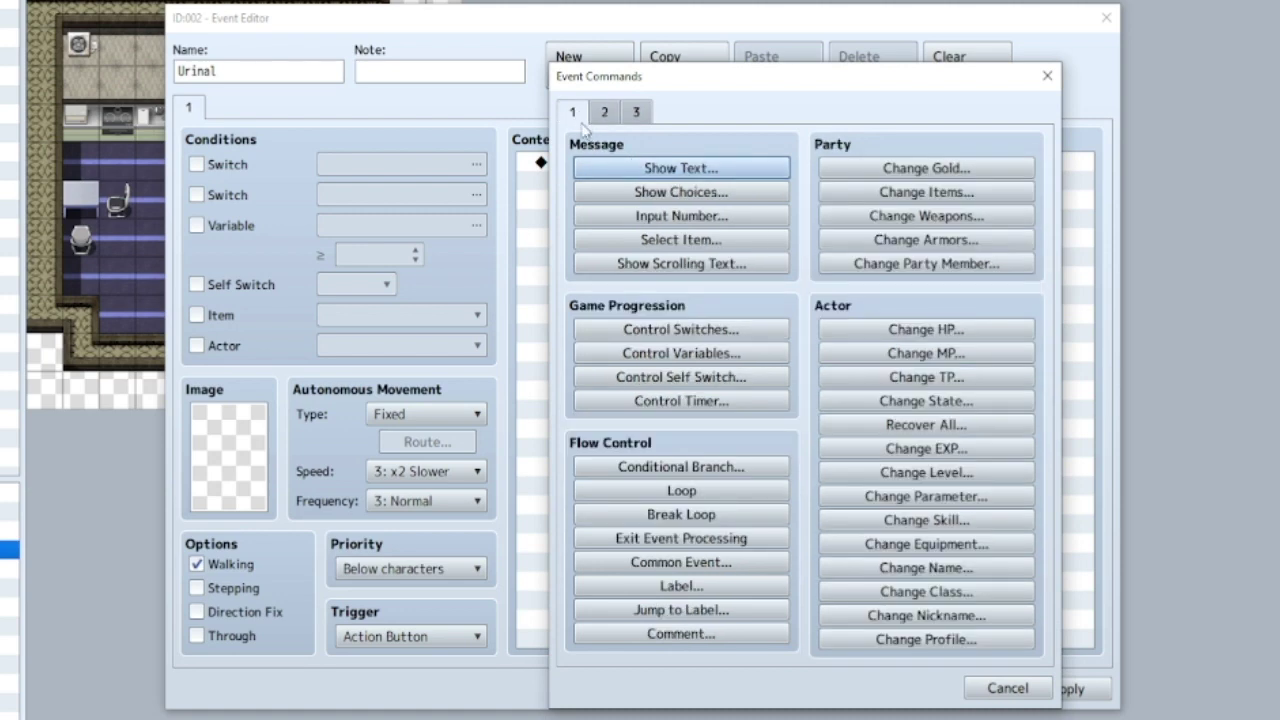
click(659, 168)
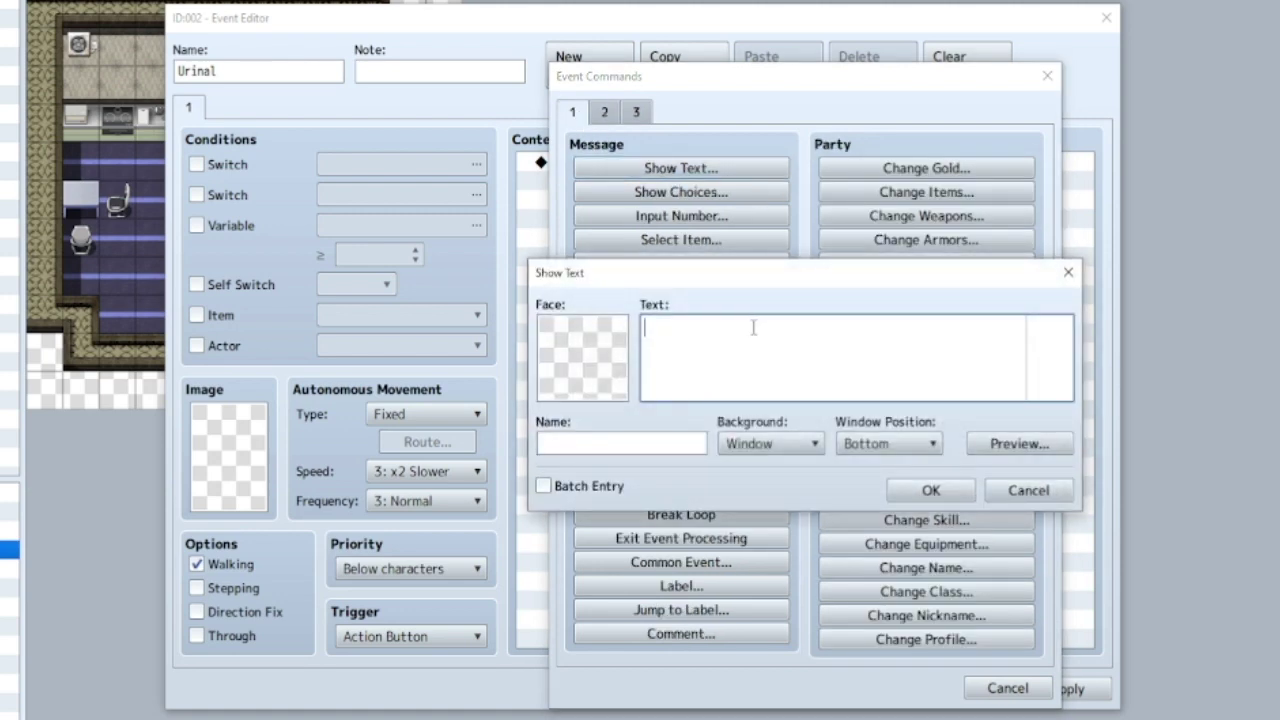
text(Why is there a urinal in)
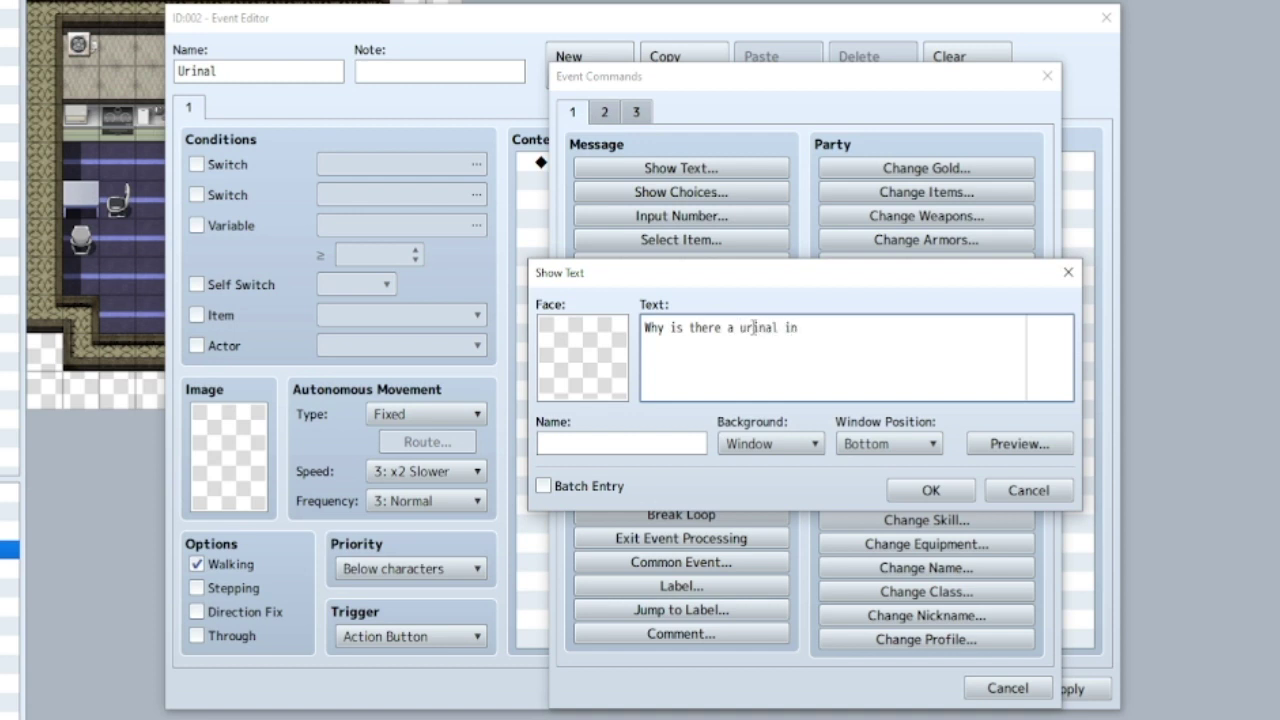
text( the kitchen...)
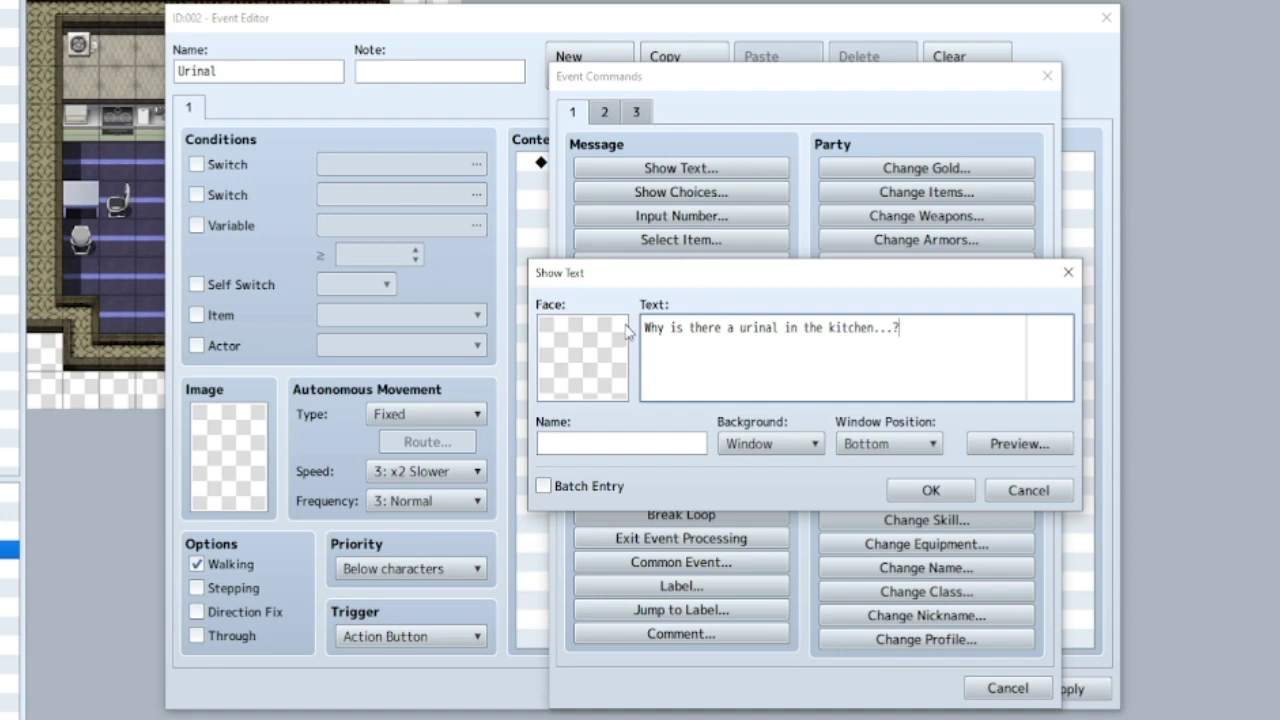
text(? Ewwwwww)
click(906, 329)
key(Return)
Give the message the second custom_Faces portrait and speaker name Wedgie, then save the event
double_click(585, 376)
click(530, 280)
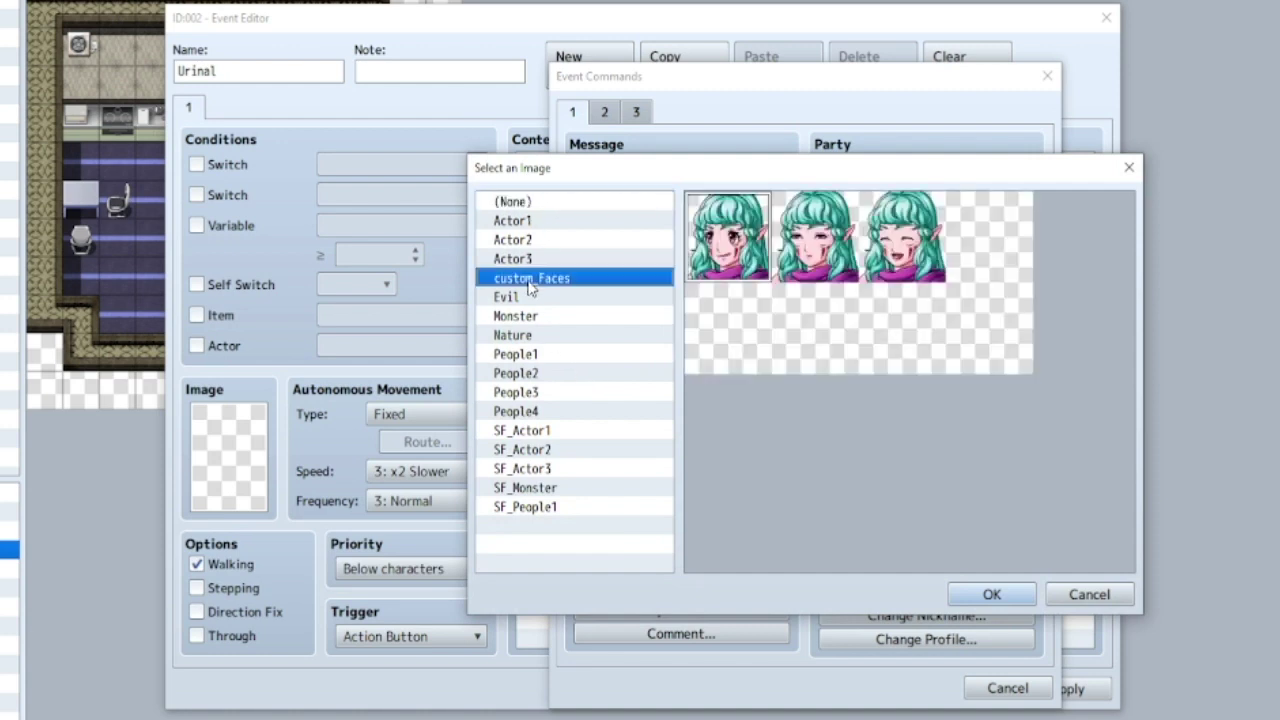
click(812, 262)
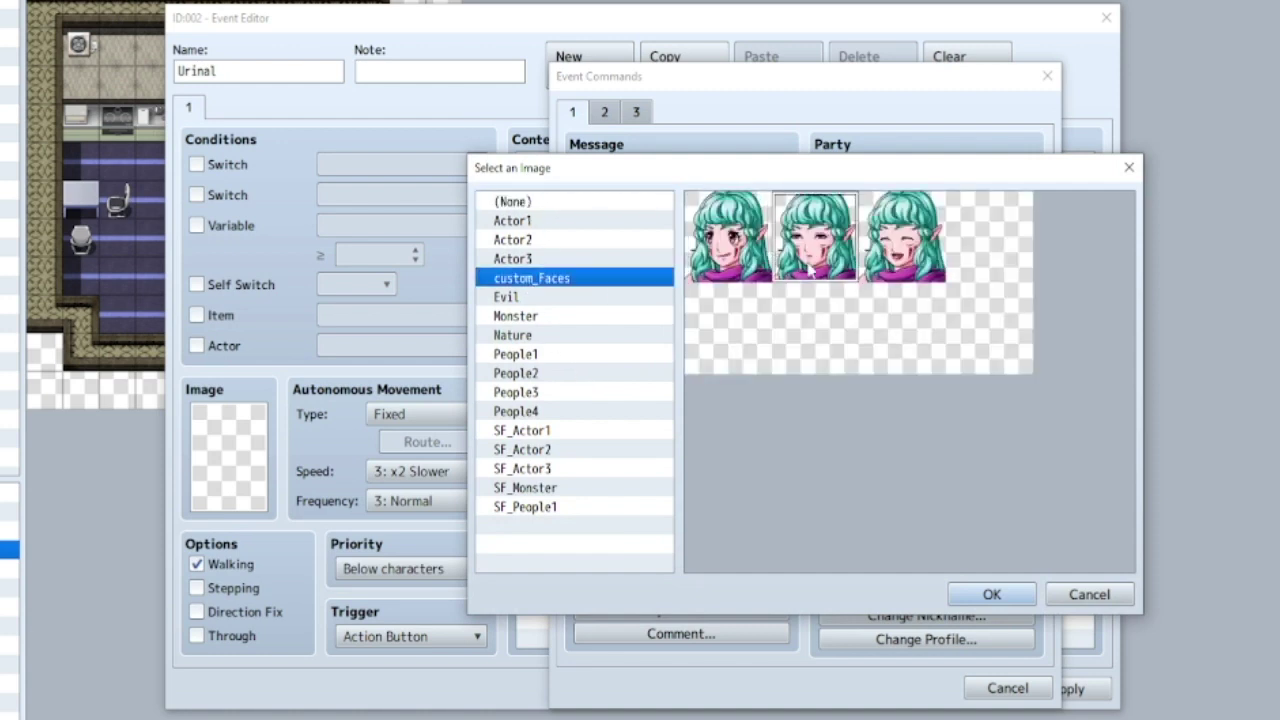
click(990, 594)
click(565, 441)
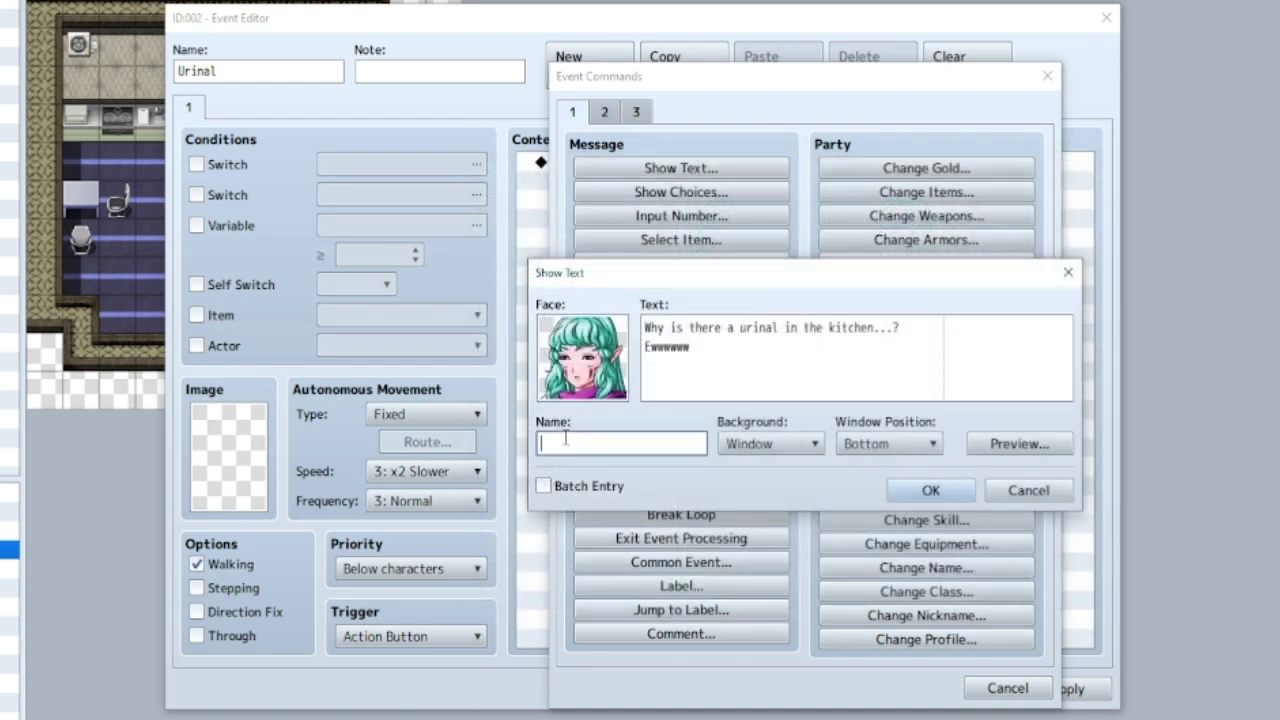
text(Wedgie)
click(930, 489)
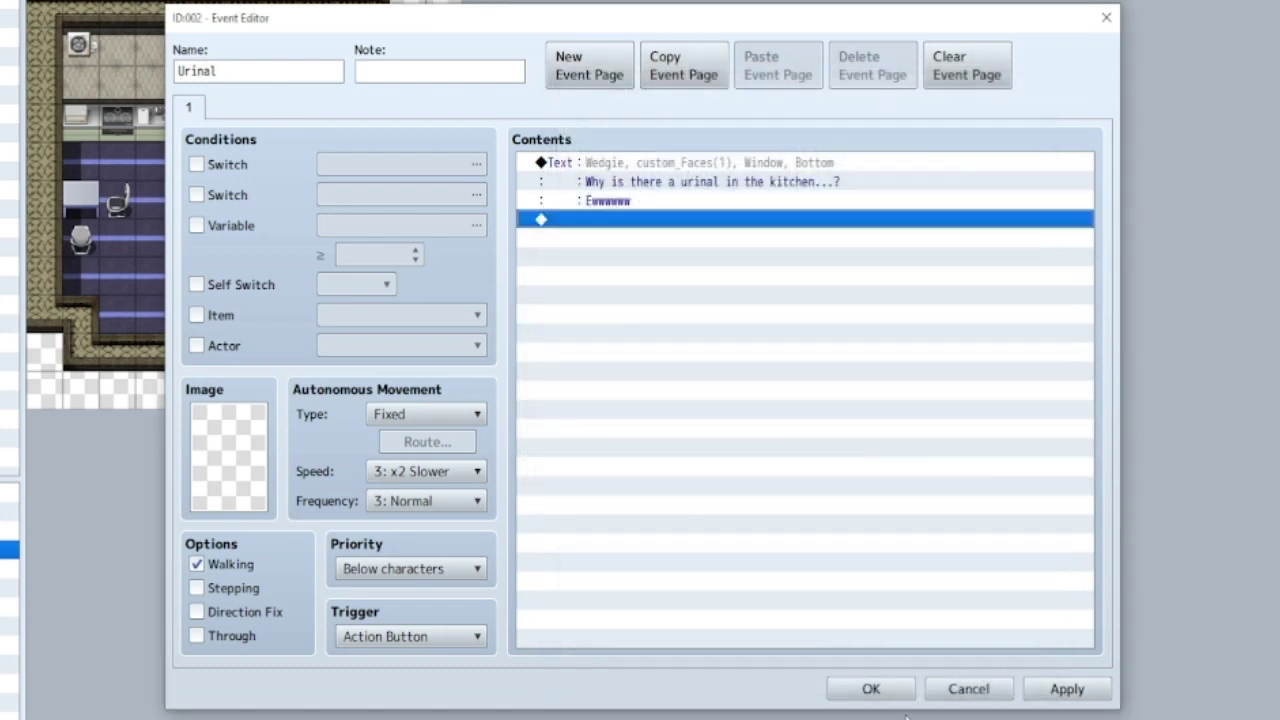
click(872, 689)
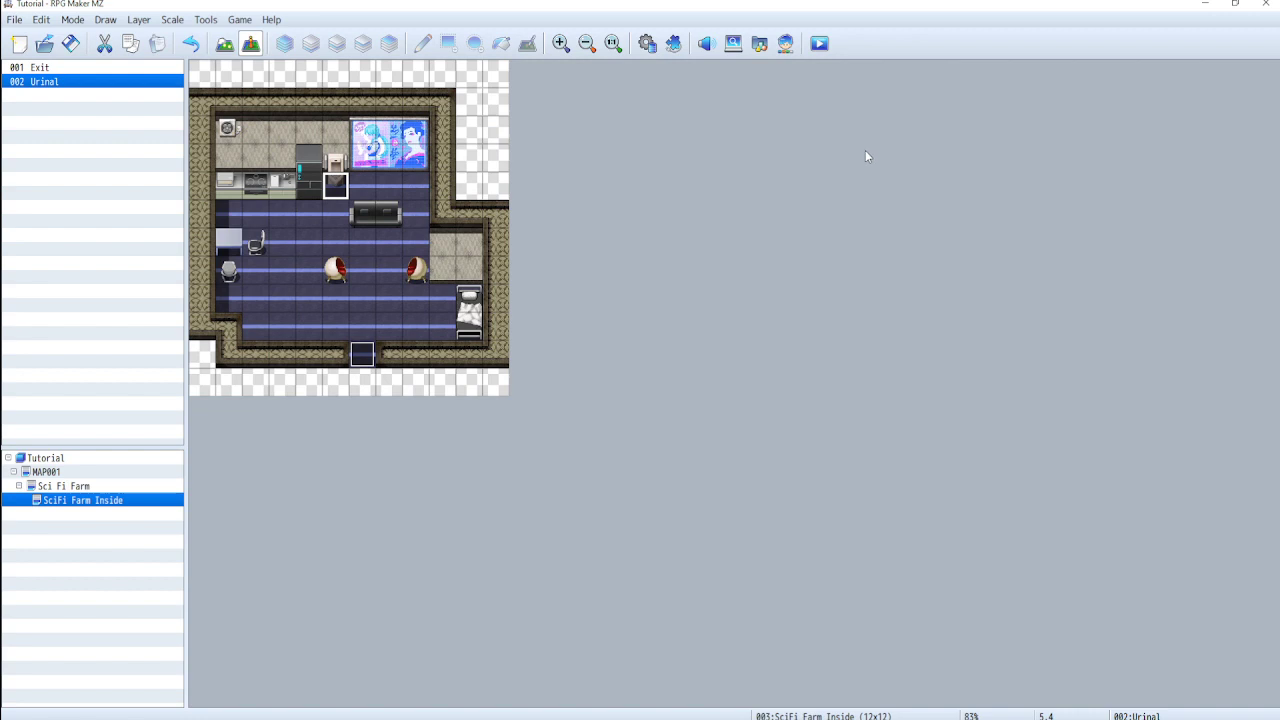
Save the project and start a playtest with a new game
click(819, 43)
key(Return)
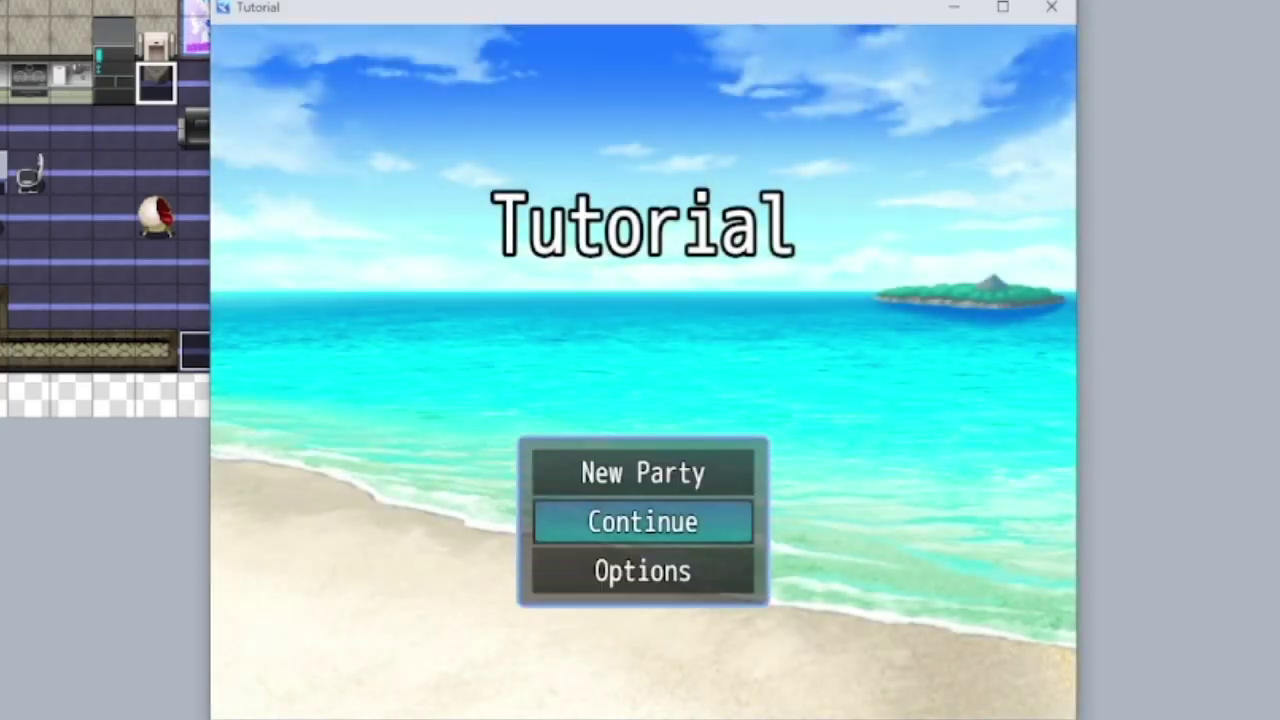
key(Return)
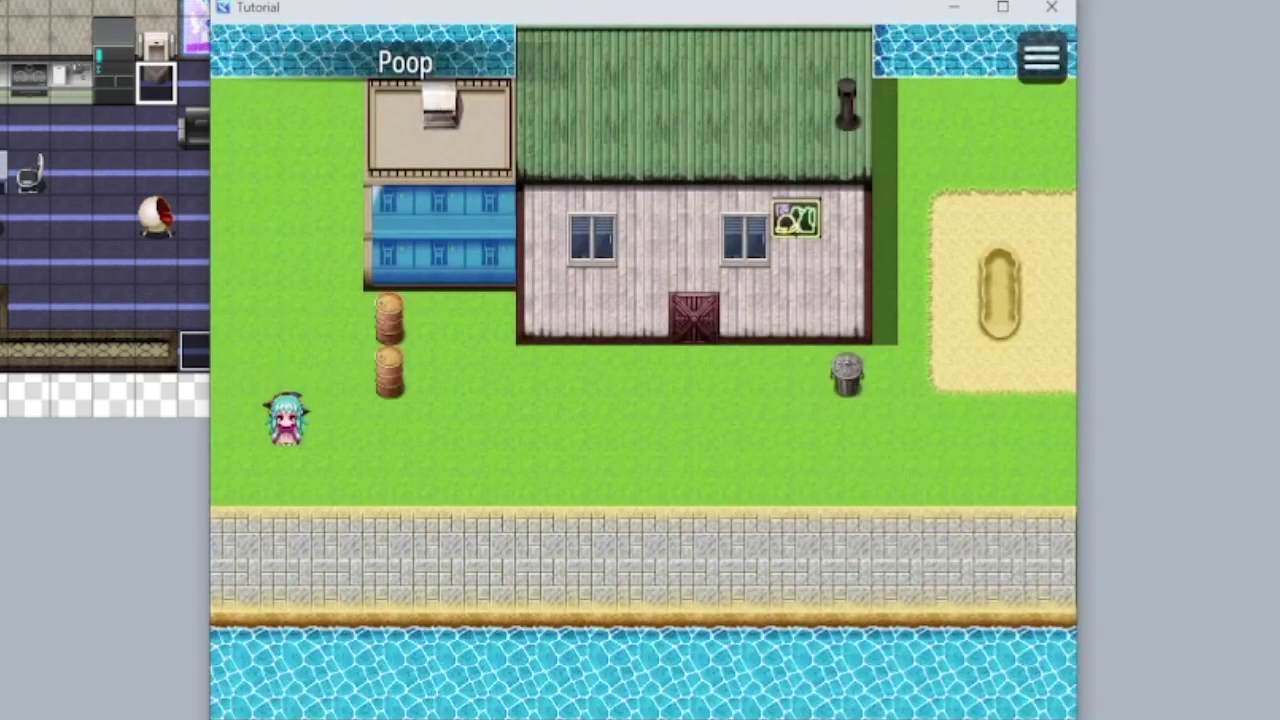
Enter the farmhouse, inspect the urinal to show Wedgie's message, then open and close the menu
key(Right)
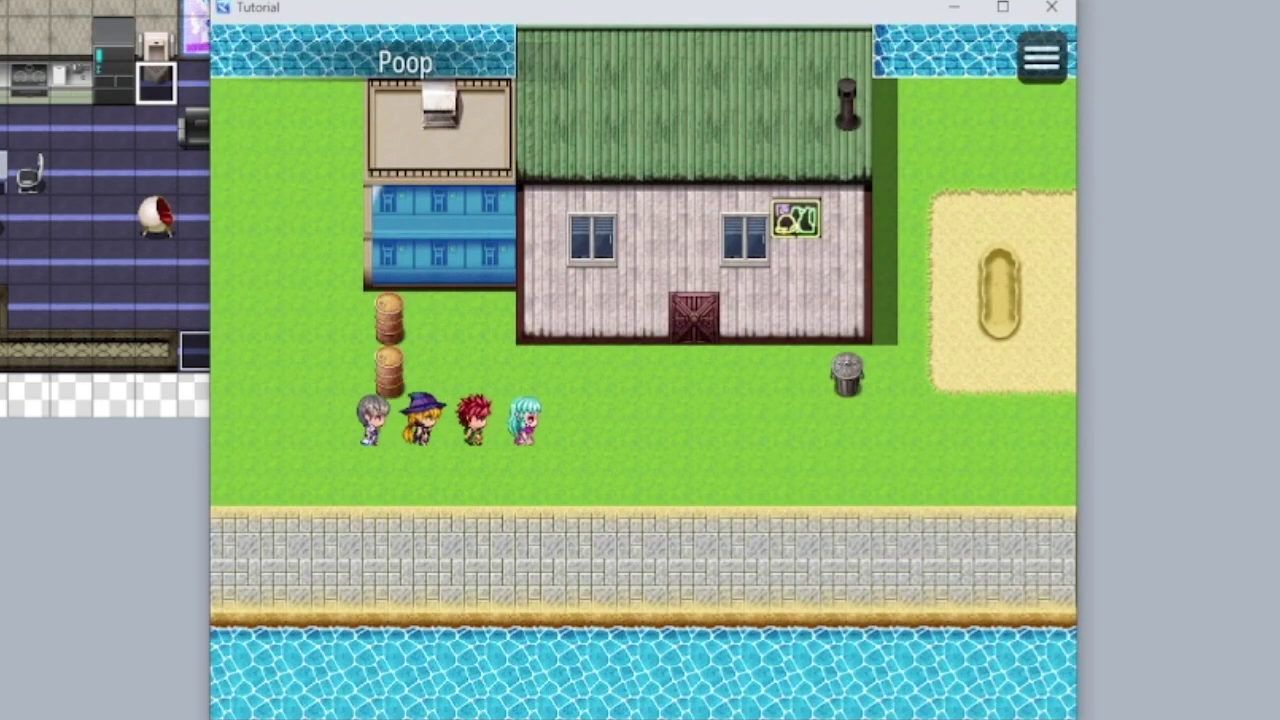
key(Right)
key(Up)
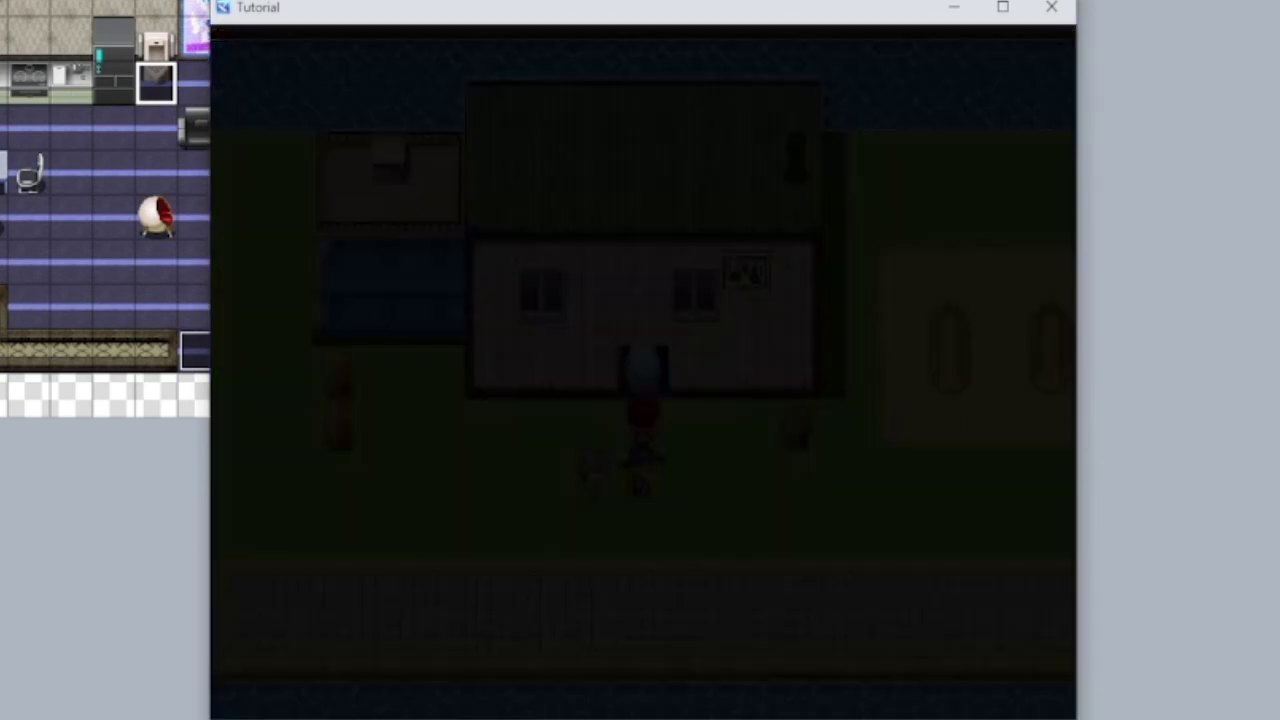
key(Up)
key(Left)
key(Up)
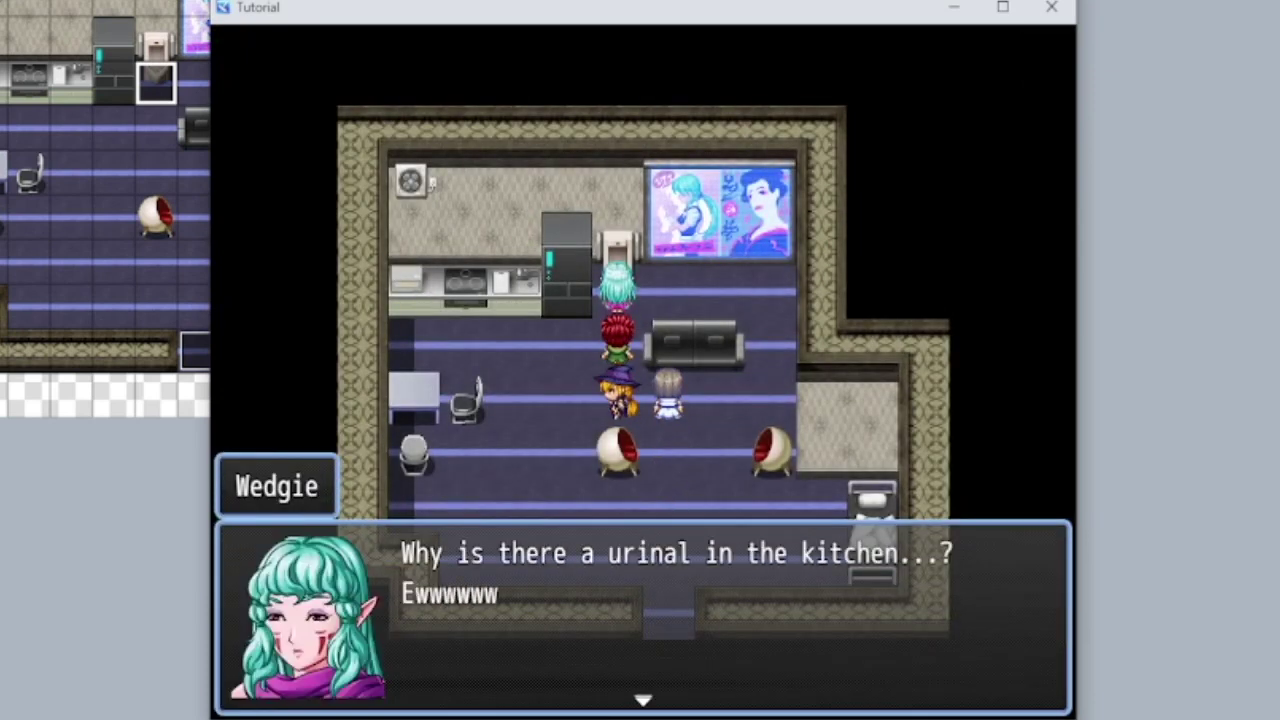
key(Return)
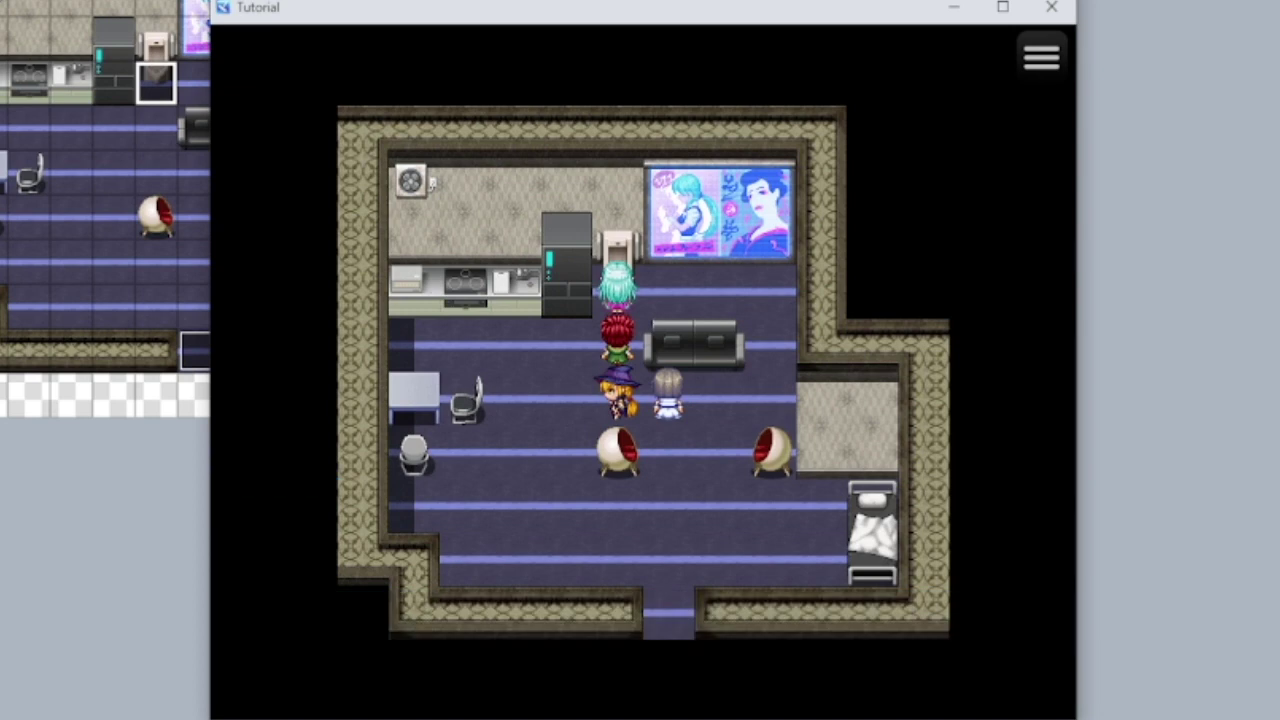
key(Escape)
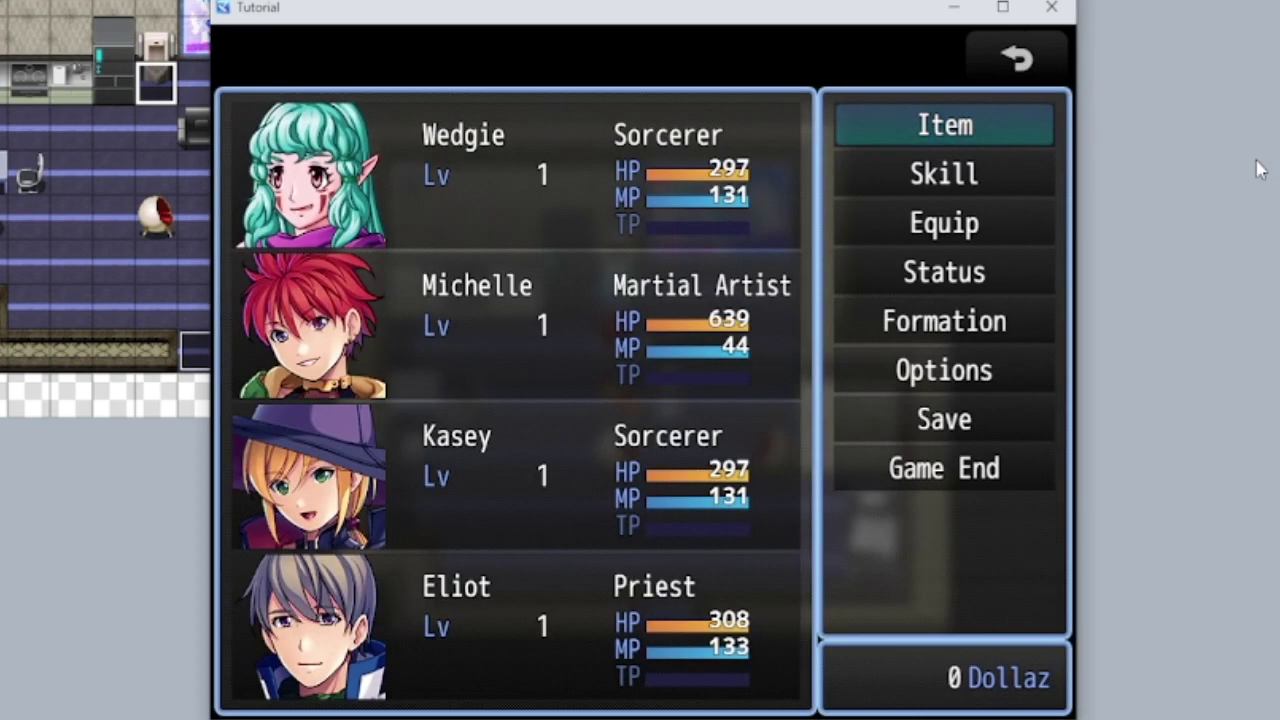
key(Escape)
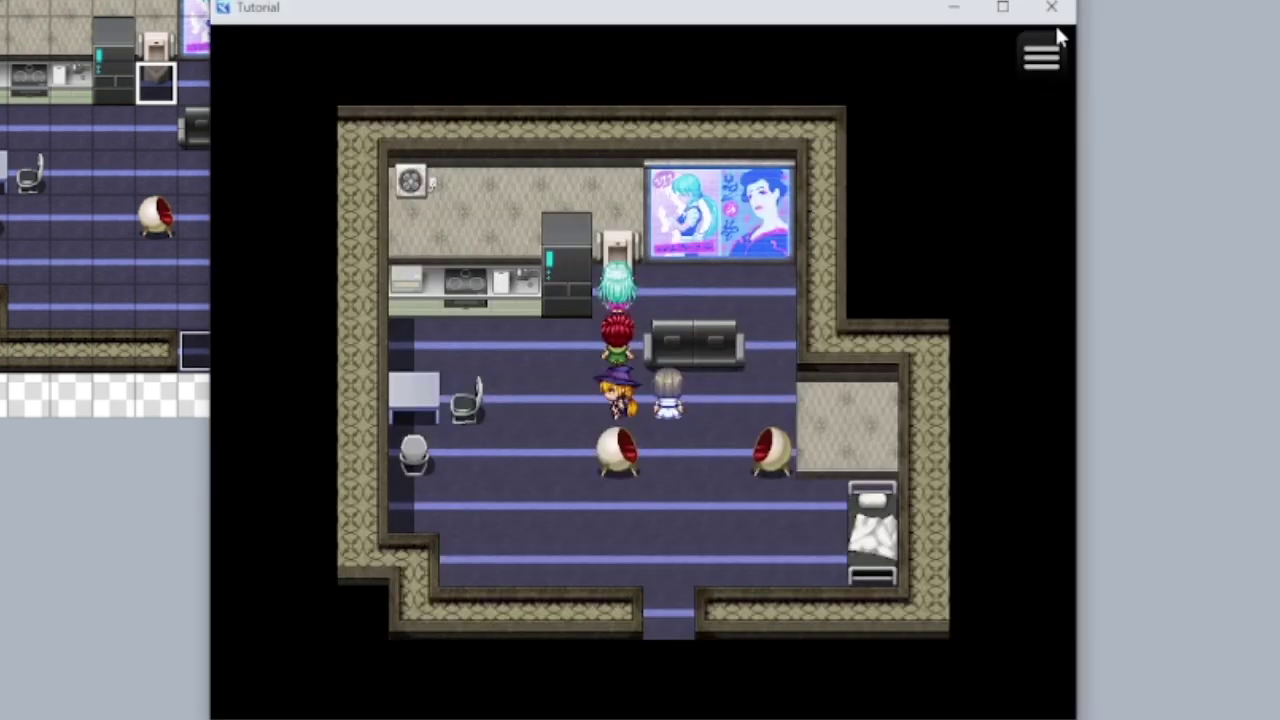
Close the game window and review the Urinal event, closing it without changes
click(1053, 8)
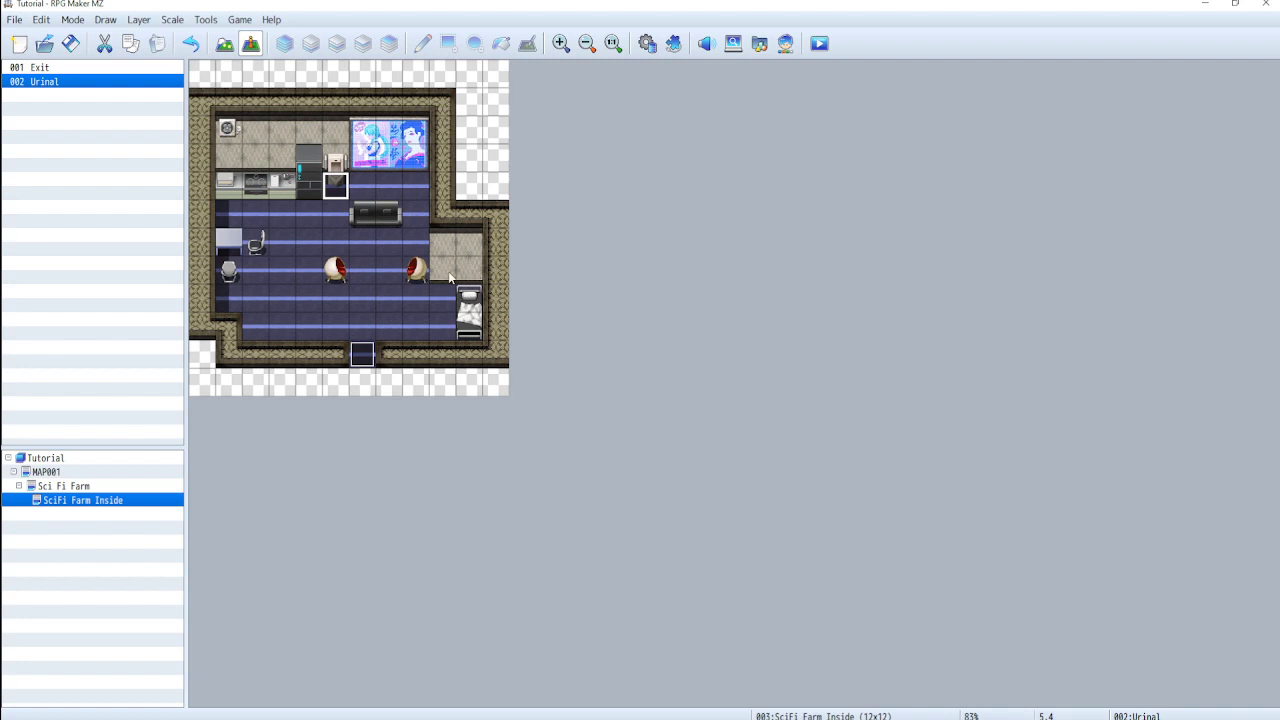
double_click(338, 188)
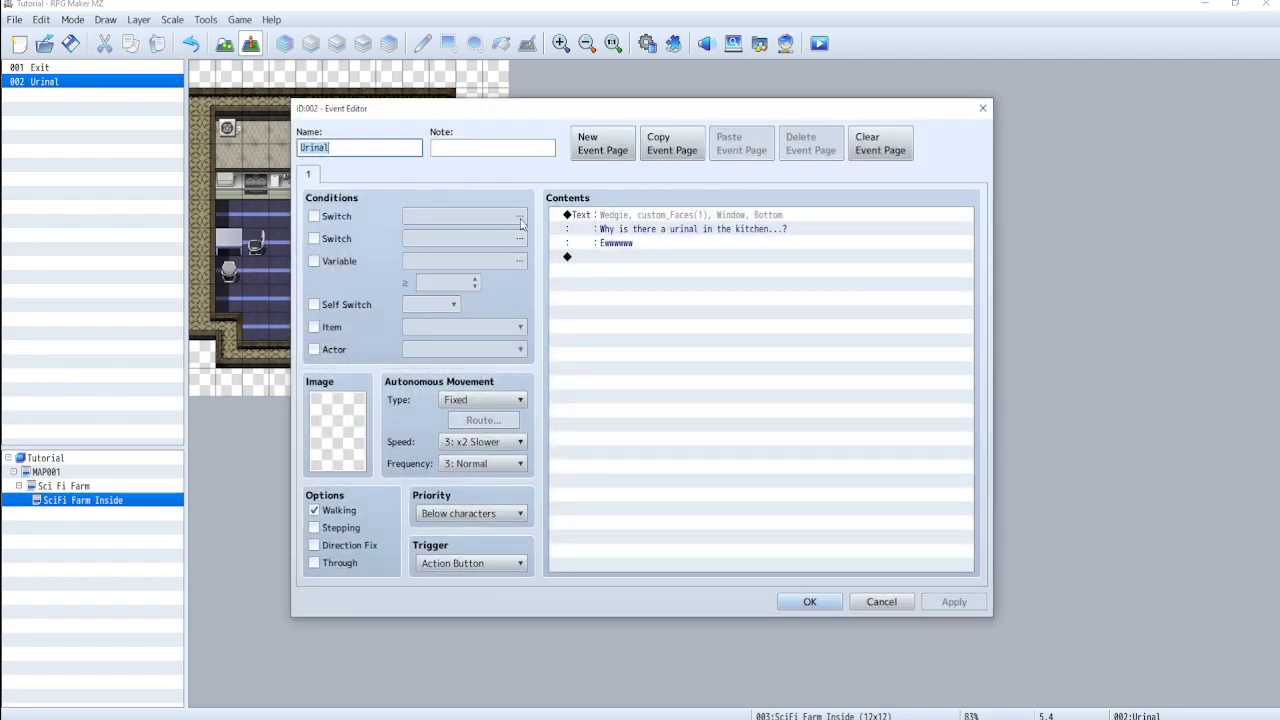
click(985, 108)
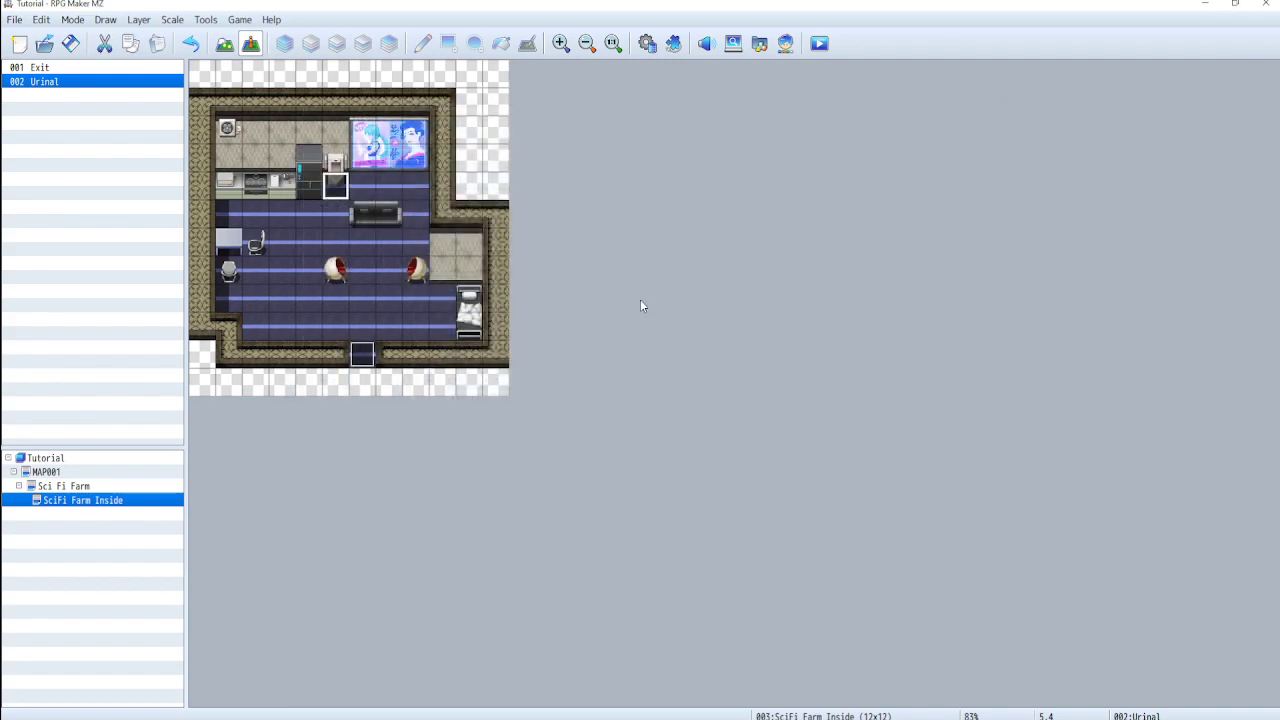